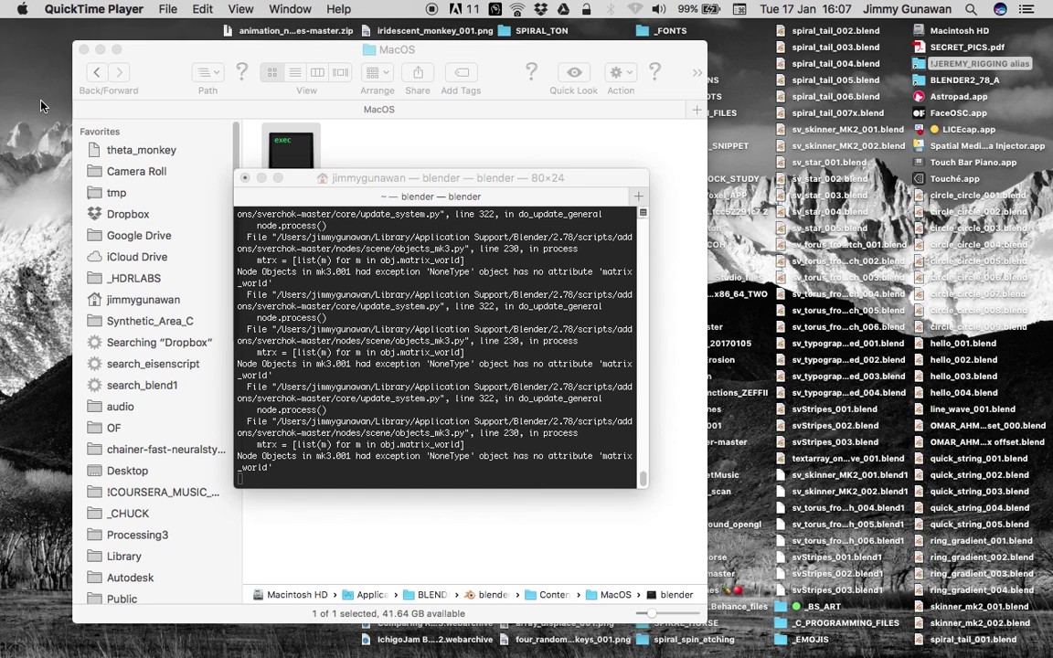
- Switch to Blender, enlarge the node editor, and examine the blue stripe boxes, curved surface and Stripes node setup
{"action": "key", "text": "ctrl+Right"}
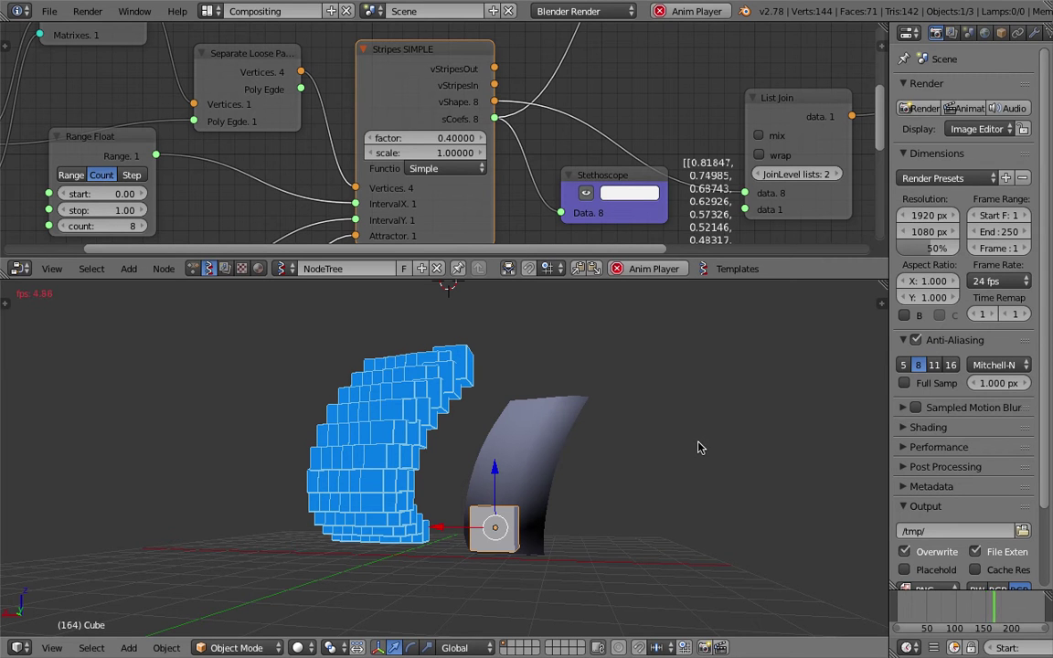
{"action": "middle_click_drag", "start_coordinate": [722, 425], "coordinate": [606, 417]}
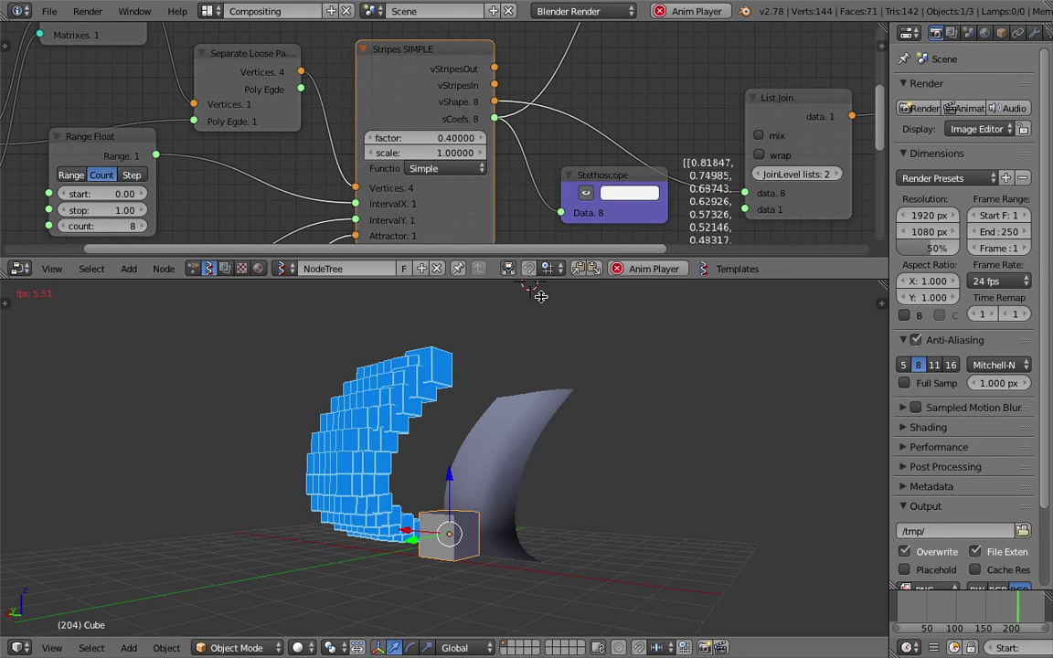
{"action": "left_click_drag", "start_coordinate": [542, 279], "coordinate": [544, 299]}
{"action": "left_click_drag", "start_coordinate": [544, 342], "coordinate": [431, 333]}
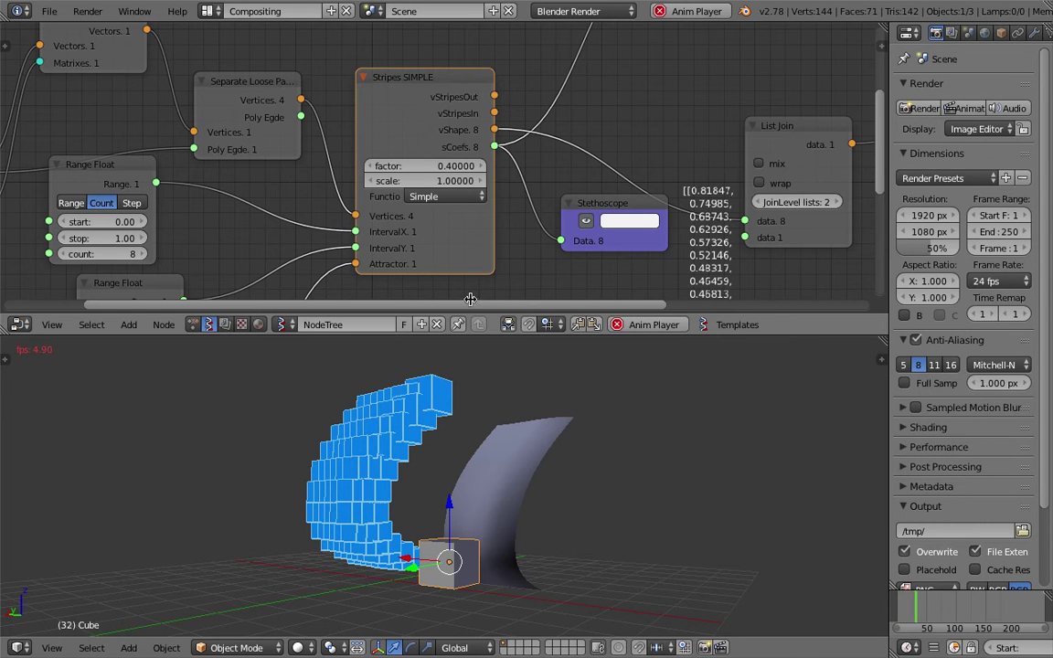
{"action": "scroll", "coordinate": [466, 294], "scroll_direction": "down", "scroll_amount": 1}
{"action": "scroll", "coordinate": [528, 416], "scroll_direction": "down", "scroll_amount": 3}
{"action": "middle_click_drag", "start_coordinate": [528, 415], "coordinate": [477, 430]}
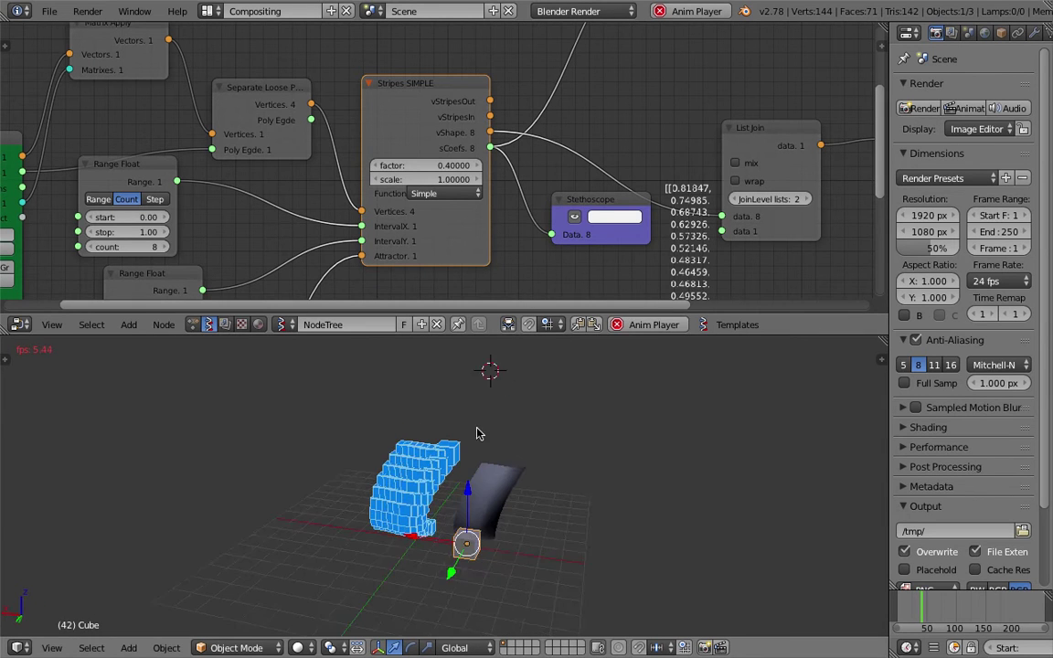
{"action": "mouse_move", "coordinate": [504, 160]}
{"action": "middle_mouse_down"}
{"action": "mouse_move", "coordinate": [633, 100]}
{"action": "mouse_move", "coordinate": [575, 117]}
{"action": "middle_mouse_up"}
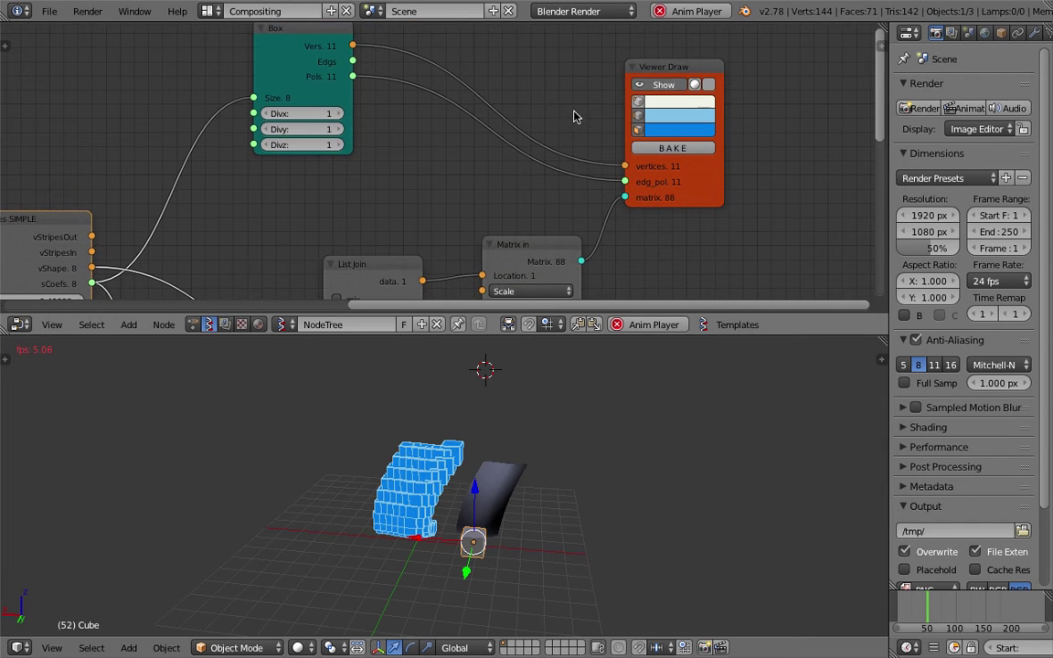
- Hide the Viewer Draw geometry and examine the Bezier curves beneath the boxes
{"action": "left_click", "coordinate": [646, 87]}
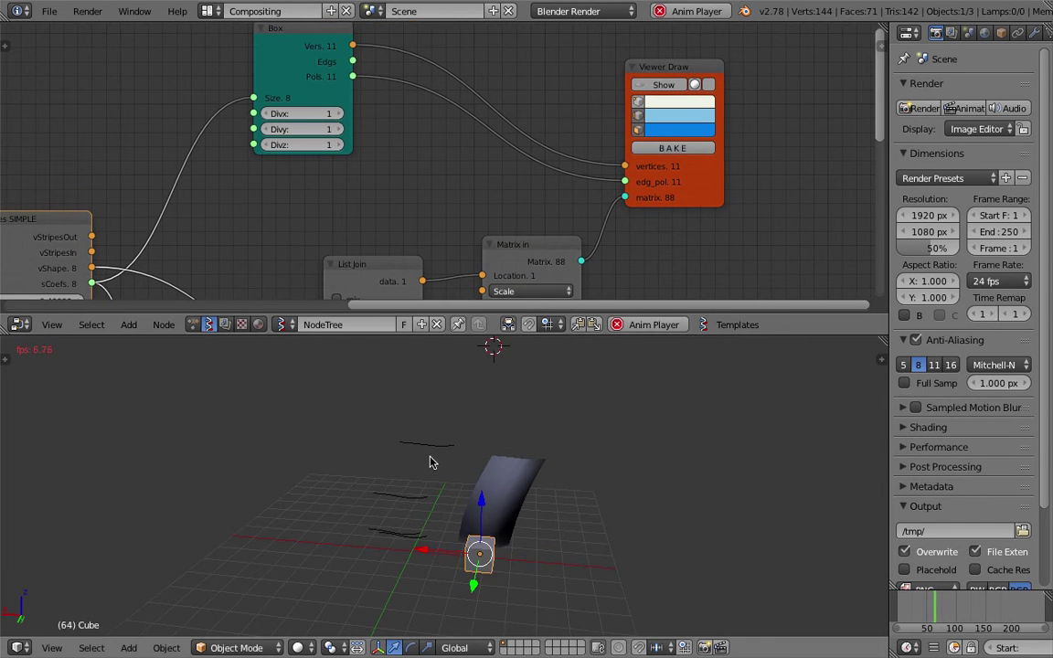
{"action": "right_click", "coordinate": [409, 494]}
{"action": "middle_click_drag", "start_coordinate": [409, 495], "coordinate": [423, 540]}
{"action": "key", "text": "g"}
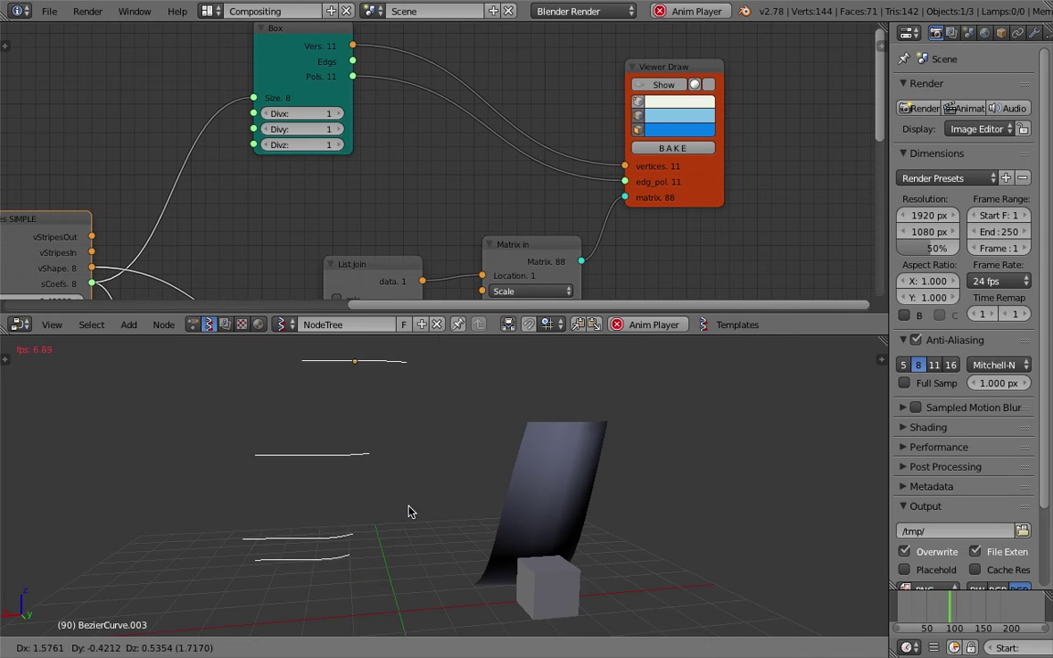
{"action": "right_click", "coordinate": [413, 467]}
{"action": "scroll", "coordinate": [437, 474], "scroll_direction": "down", "scroll_amount": 2}
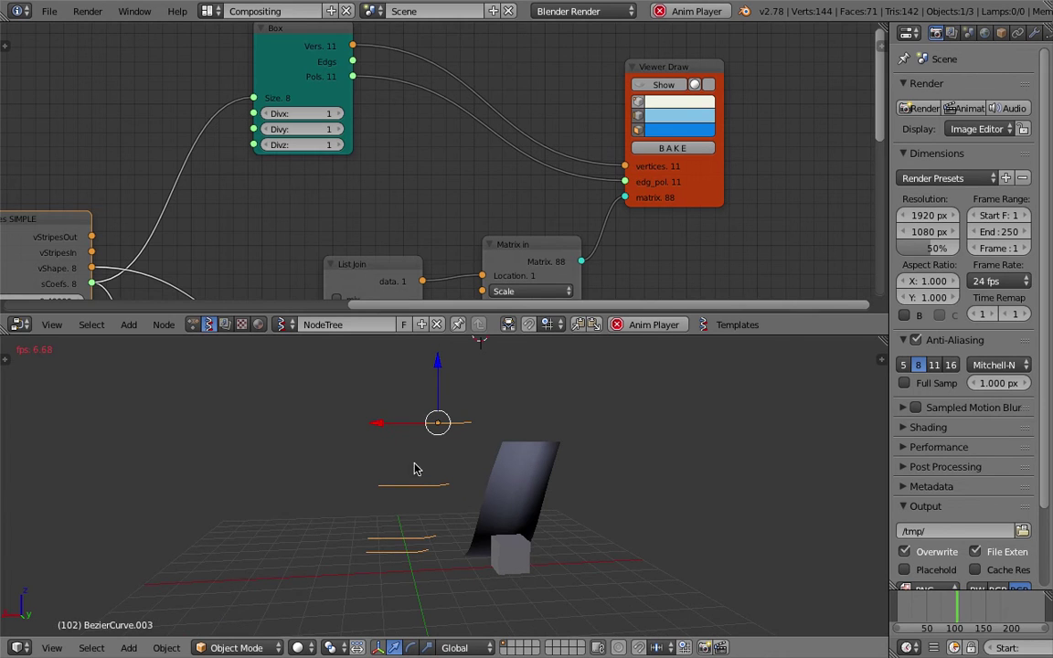
{"action": "mouse_move", "coordinate": [376, 484]}
{"action": "middle_mouse_down"}
{"action": "mouse_move", "coordinate": [331, 482]}
{"action": "mouse_move", "coordinate": [393, 471]}
{"action": "middle_mouse_up"}
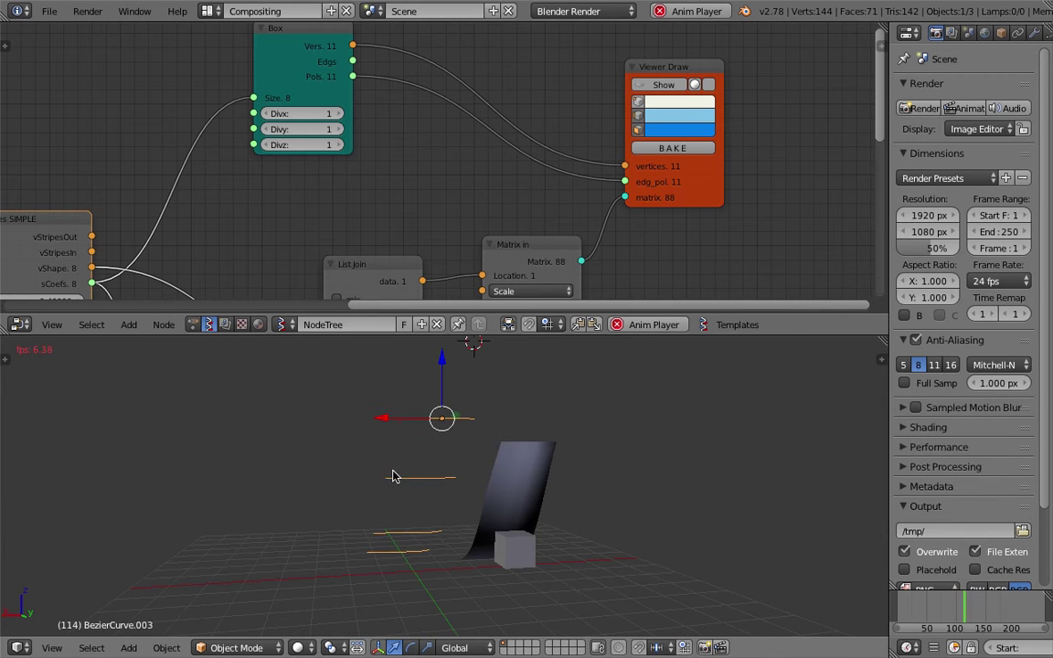
- Stop the animation playback and examine the chain of nodes feeding Stripes SIMPLE and the curved surface object
{"action": "key", "text": "Escape"}
{"action": "scroll", "coordinate": [317, 195], "scroll_direction": "down", "scroll_amount": 2}
{"action": "middle_click_drag", "start_coordinate": [260, 152], "coordinate": [393, 130]}
{"action": "middle_click_drag", "start_coordinate": [196, 179], "coordinate": [425, 111]}
{"action": "scroll", "coordinate": [384, 128], "scroll_direction": "down", "scroll_amount": 3}
{"action": "left_click_drag", "start_coordinate": [418, 130], "coordinate": [423, 118]}
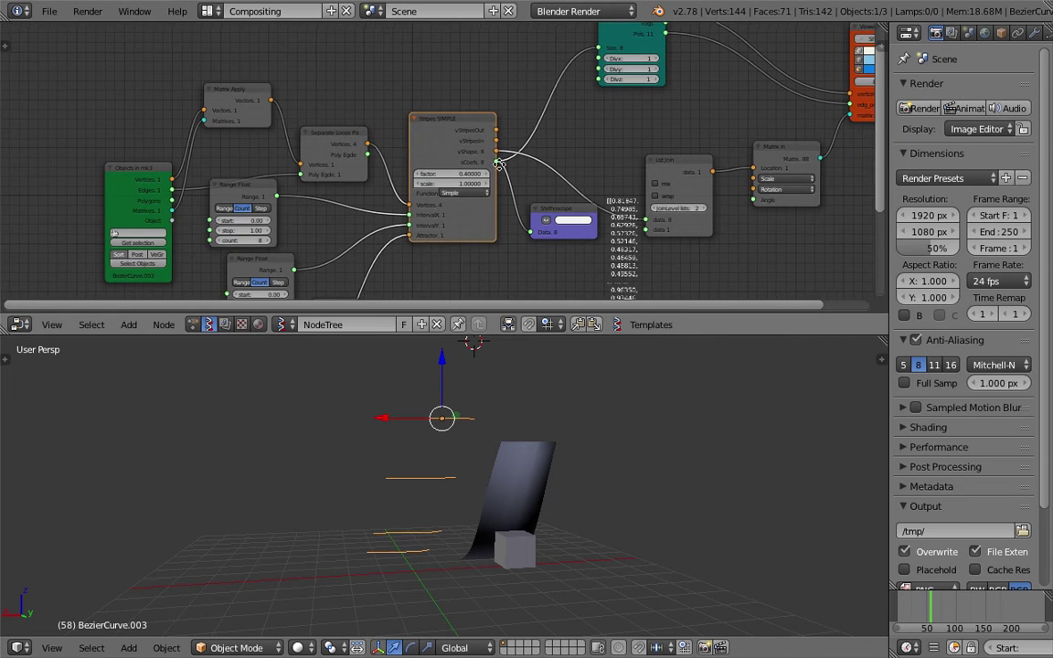
{"action": "middle_click_drag", "start_coordinate": [496, 160], "coordinate": [473, 155]}
{"action": "scroll", "coordinate": [472, 181], "scroll_direction": "up", "scroll_amount": 2}
{"action": "middle_click_drag", "start_coordinate": [511, 356], "coordinate": [527, 476]}
{"action": "right_click", "coordinate": [514, 475]}
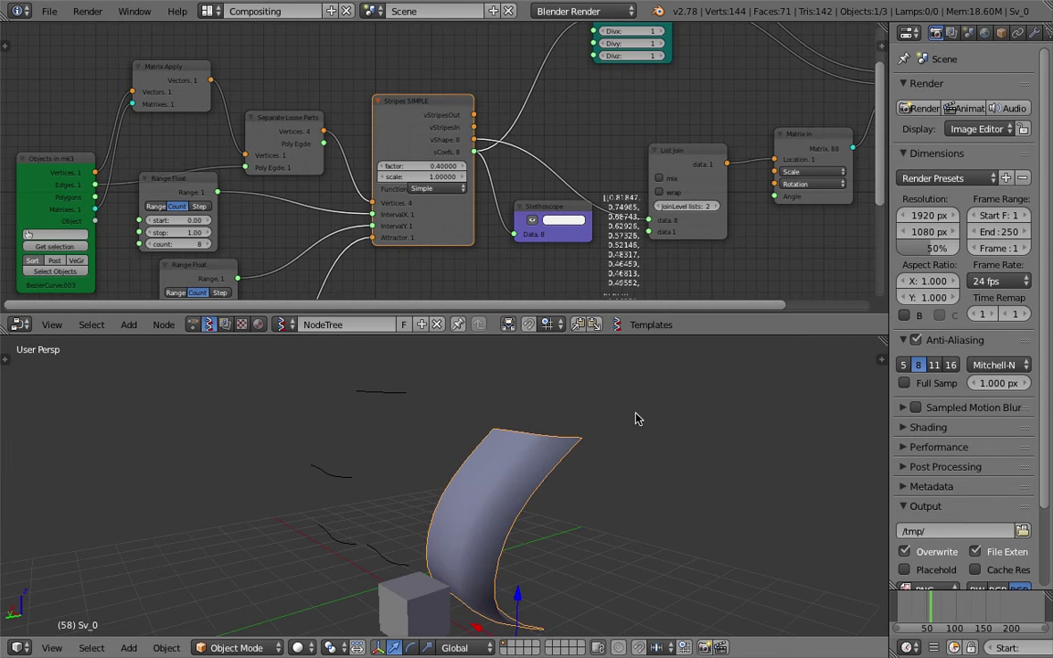
{"action": "left_click_drag", "start_coordinate": [689, 374], "coordinate": [605, 429]}
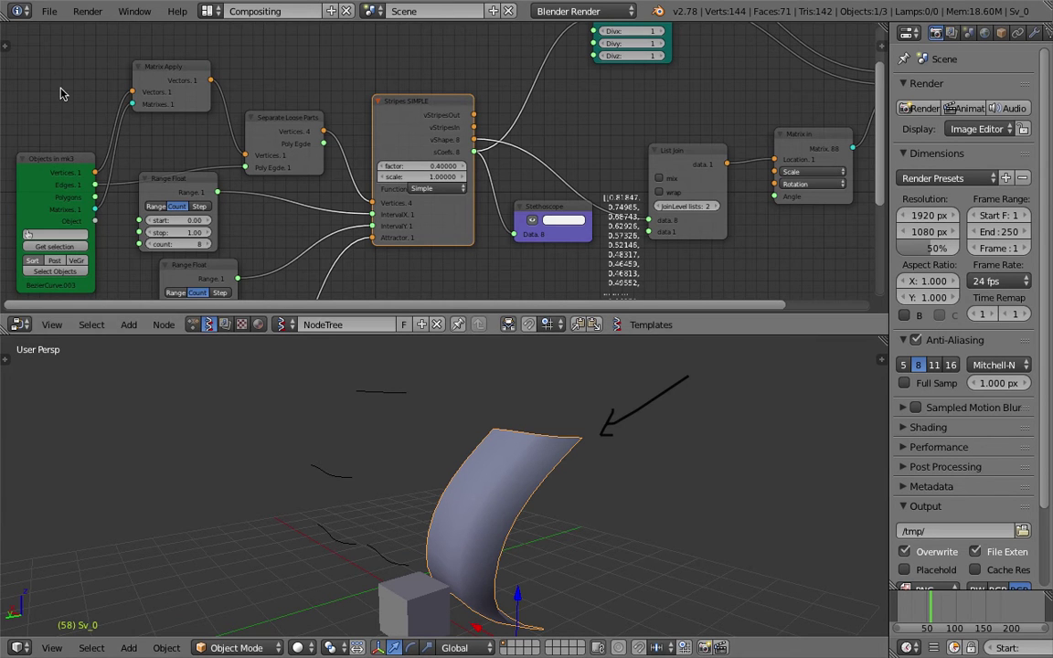
- Start a new file with the startup scene and delete the default cube
{"action": "left_click", "coordinate": [49, 11]}
{"action": "left_click", "coordinate": [57, 30]}
{"action": "left_click", "coordinate": [49, 11]}
{"action": "left_click", "coordinate": [59, 29]}
{"action": "left_click", "coordinate": [71, 44]}
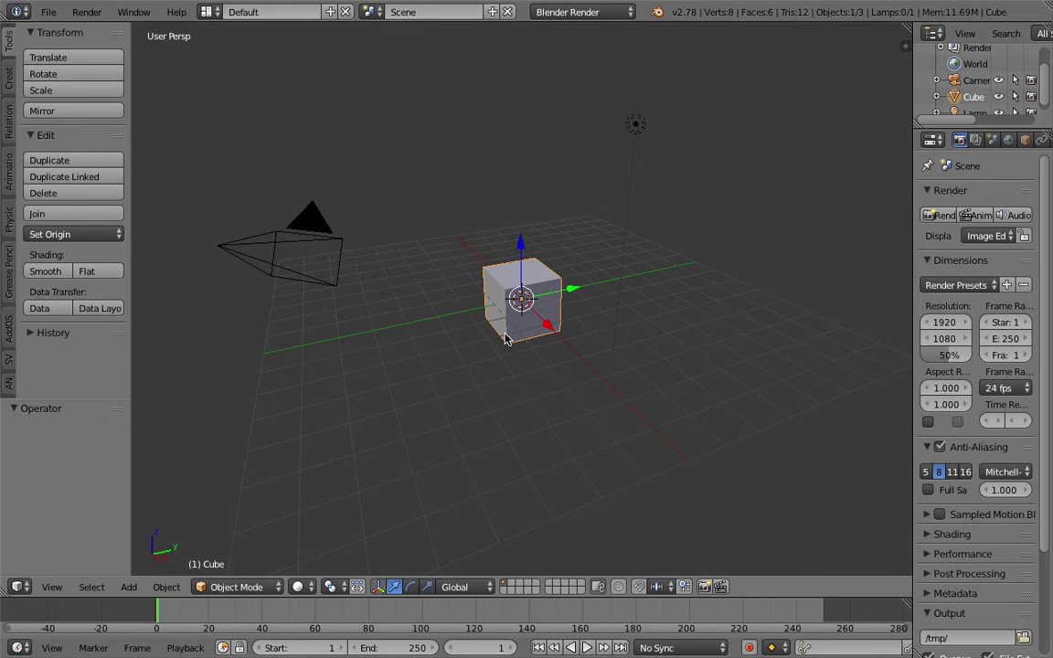
{"action": "key", "text": "Delete"}
- Change the screen layout to Compositing and create a new Sverchok node tree
{"action": "left_click", "coordinate": [217, 12]}
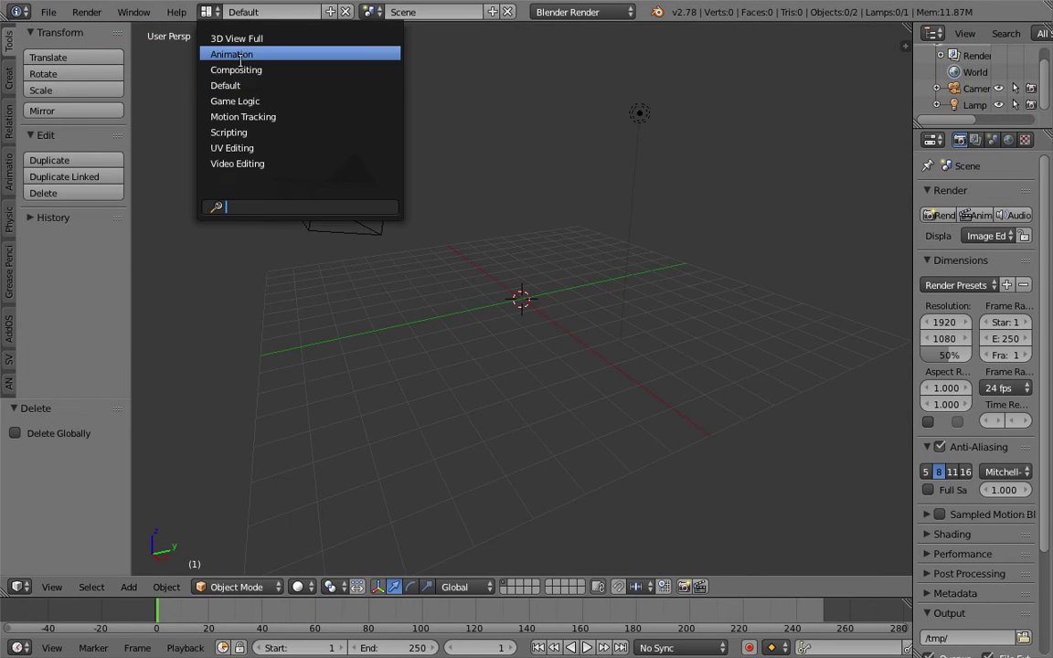
{"action": "left_click", "coordinate": [213, 66]}
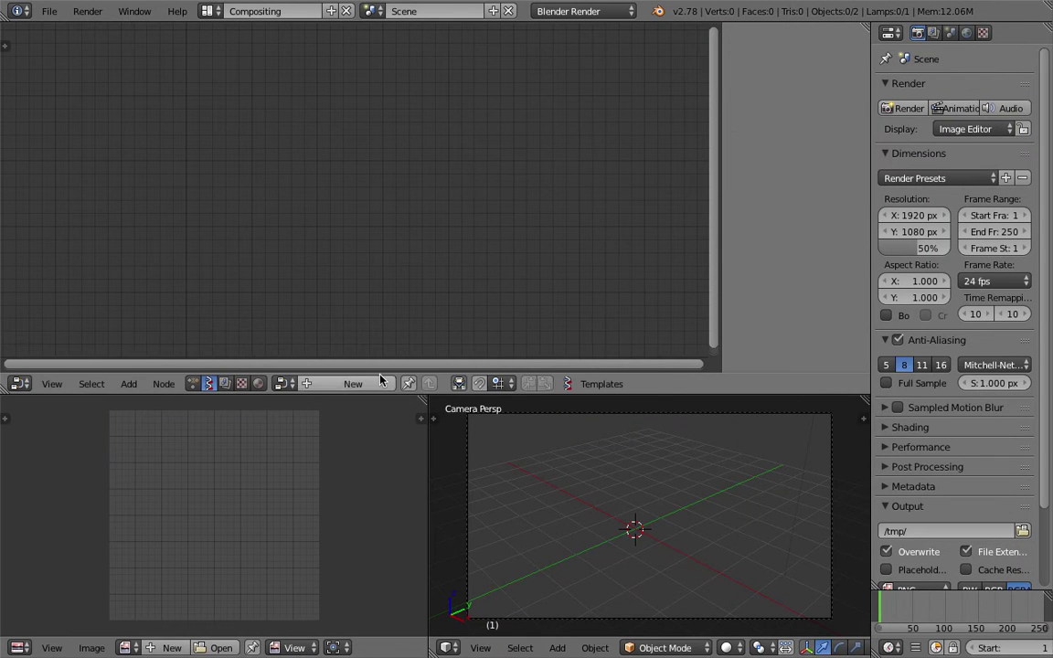
{"action": "left_click", "coordinate": [382, 379]}
- Save the file to the Desktop folder as sv_stripes_demo_001
{"action": "key", "text": "ctrl+s"}
{"action": "left_click", "coordinate": [294, 74]}
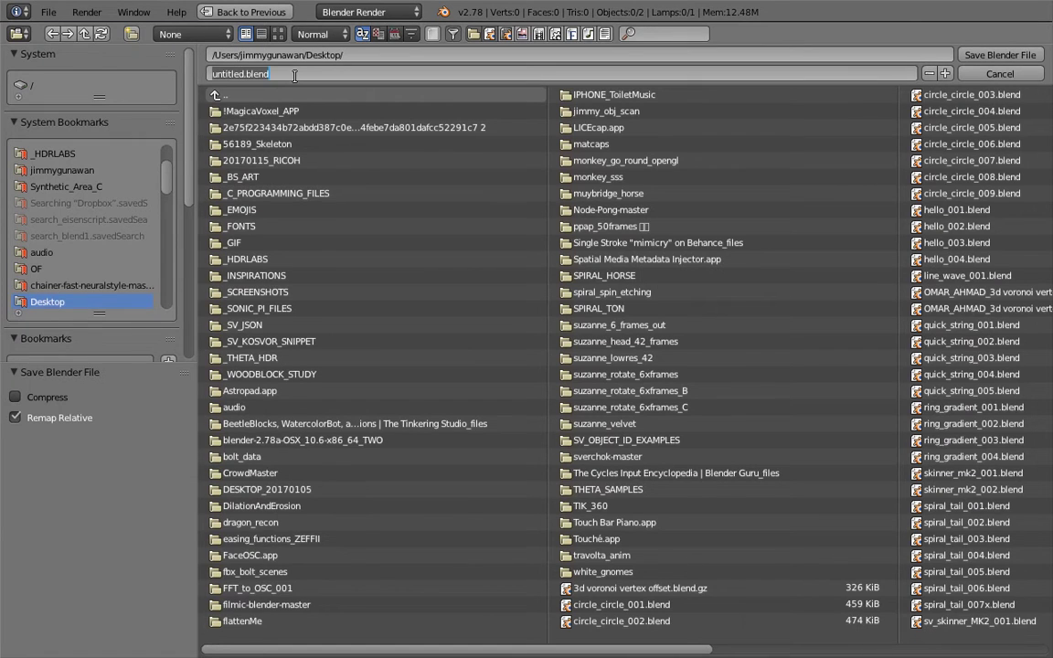
{"action": "type", "text": "sv_stripes_demo_001"}
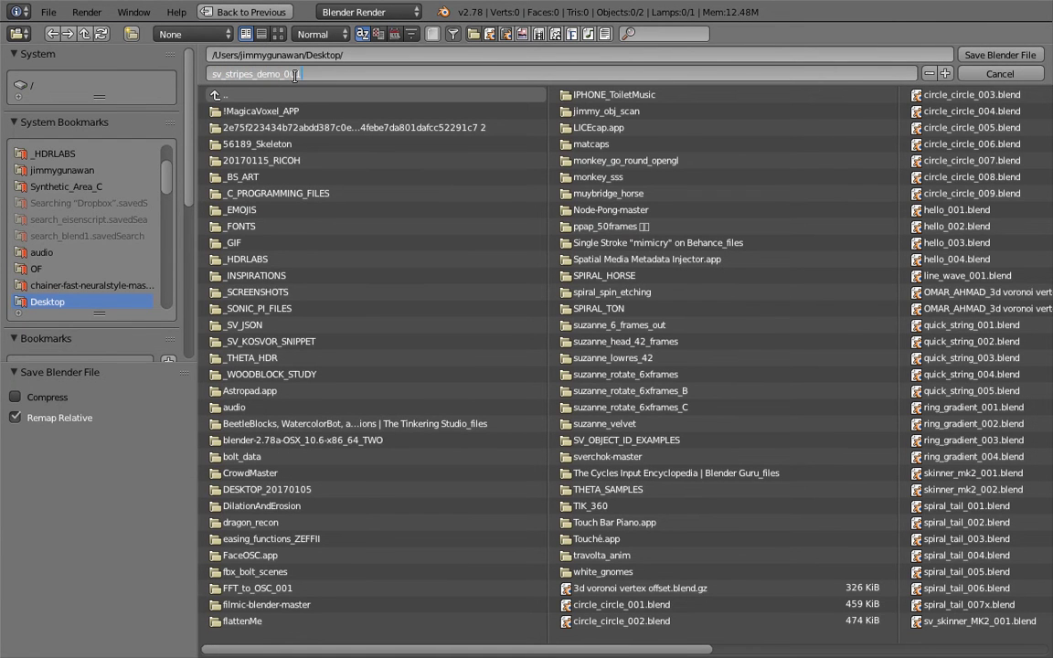
{"action": "left_click", "coordinate": [999, 55]}
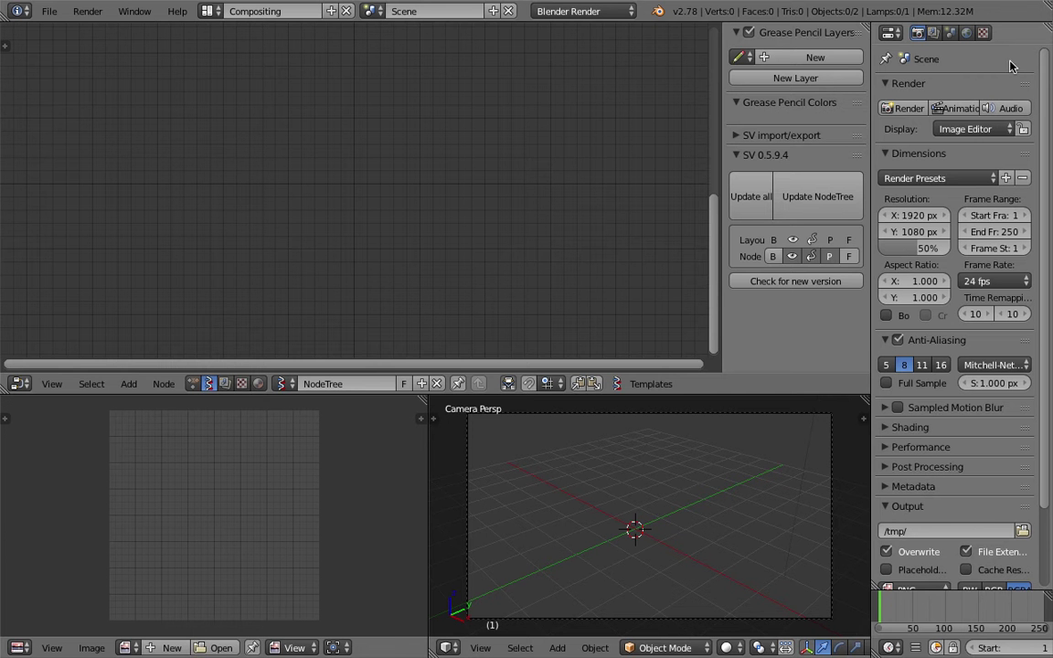
- Collapse the node editor's properties sidebar and make the 3D view slightly taller
{"action": "left_click_drag", "start_coordinate": [723, 324], "coordinate": [937, 329]}
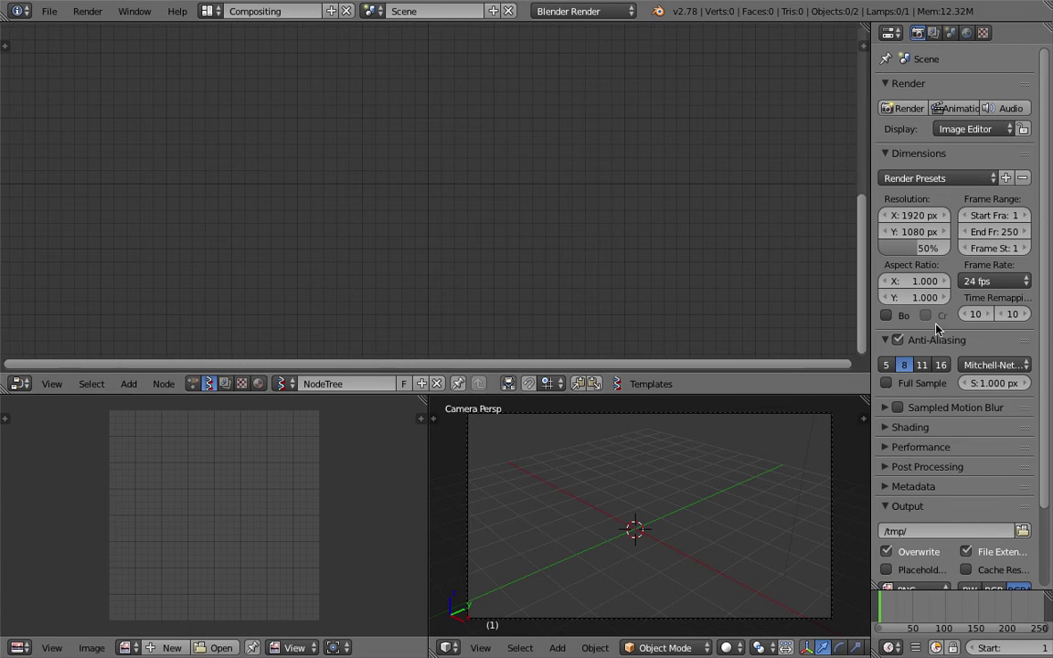
{"action": "left_click_drag", "start_coordinate": [820, 395], "coordinate": [820, 382]}
- Move the lamp and the camera together to layer 2
{"action": "middle_click_drag", "start_coordinate": [605, 454], "coordinate": [715, 480]}
{"action": "scroll", "coordinate": [715, 480], "scroll_direction": "down", "scroll_amount": 2}
{"action": "right_click", "coordinate": [706, 419]}
{"action": "right_click", "coordinate": [832, 446], "text": "shift"}
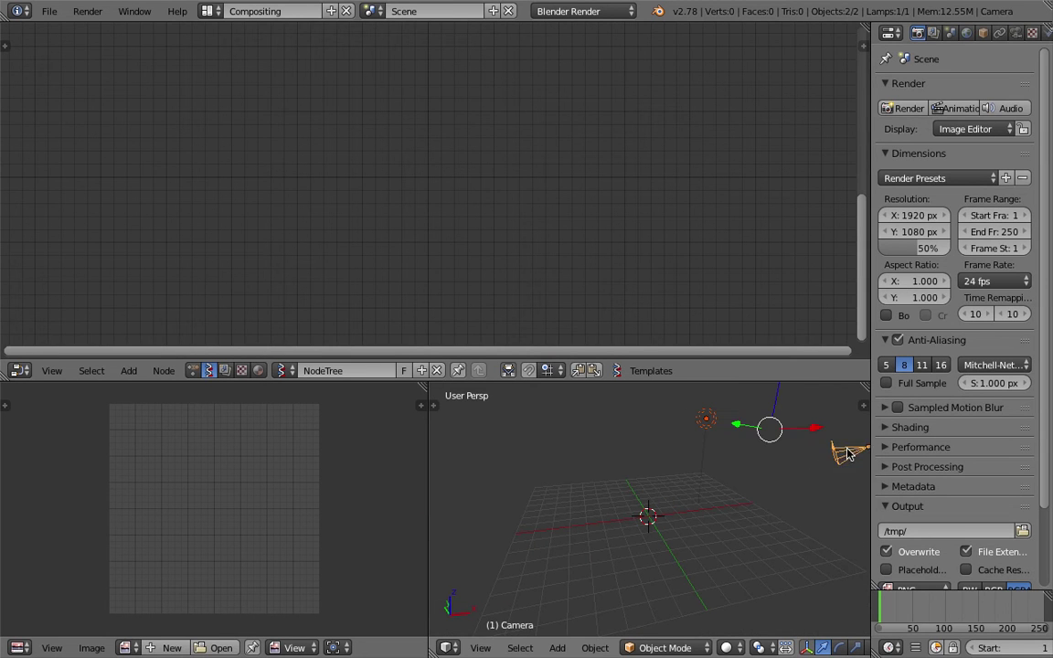
{"action": "key", "text": "m"}
{"action": "key", "text": "2"}
{"action": "left_click", "coordinate": [634, 428]}
{"action": "scroll", "coordinate": [634, 428], "scroll_direction": "up", "scroll_amount": 2}
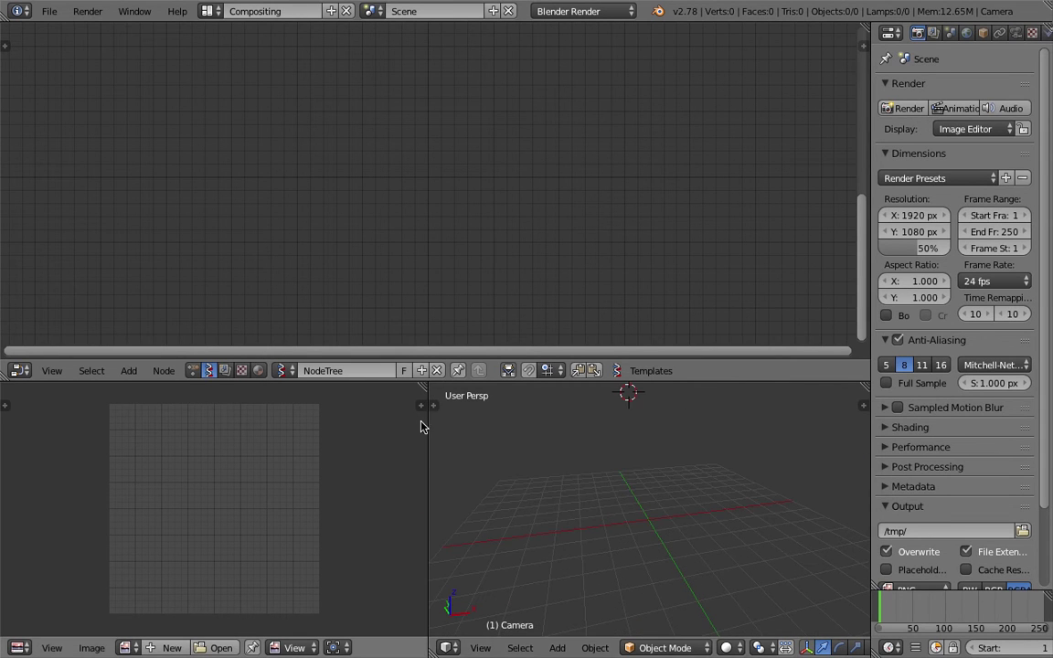
- Enlarge the 3D view by narrowing the image editor and shortening the node editor
{"action": "left_click_drag", "start_coordinate": [427, 423], "coordinate": [363, 422]}
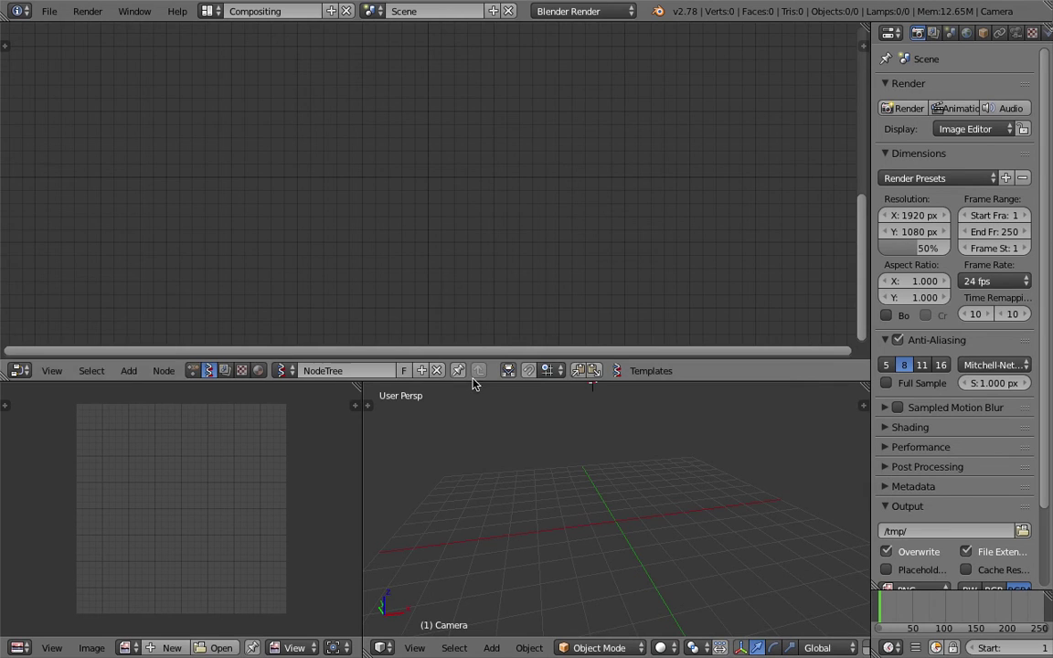
{"action": "left_click_drag", "start_coordinate": [477, 370], "coordinate": [477, 337]}
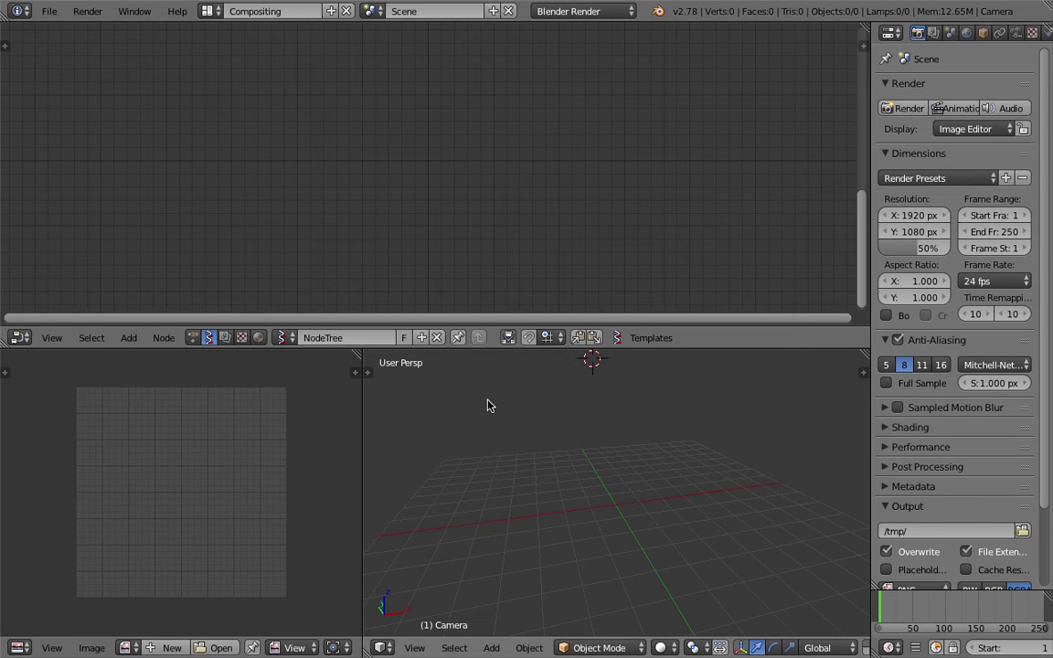
{"action": "mouse_move", "coordinate": [537, 453]}
{"action": "middle_mouse_down"}
{"action": "mouse_move", "coordinate": [576, 466]}
{"action": "mouse_move", "coordinate": [599, 453]}
{"action": "mouse_move", "coordinate": [543, 449]}
{"action": "middle_mouse_up"}
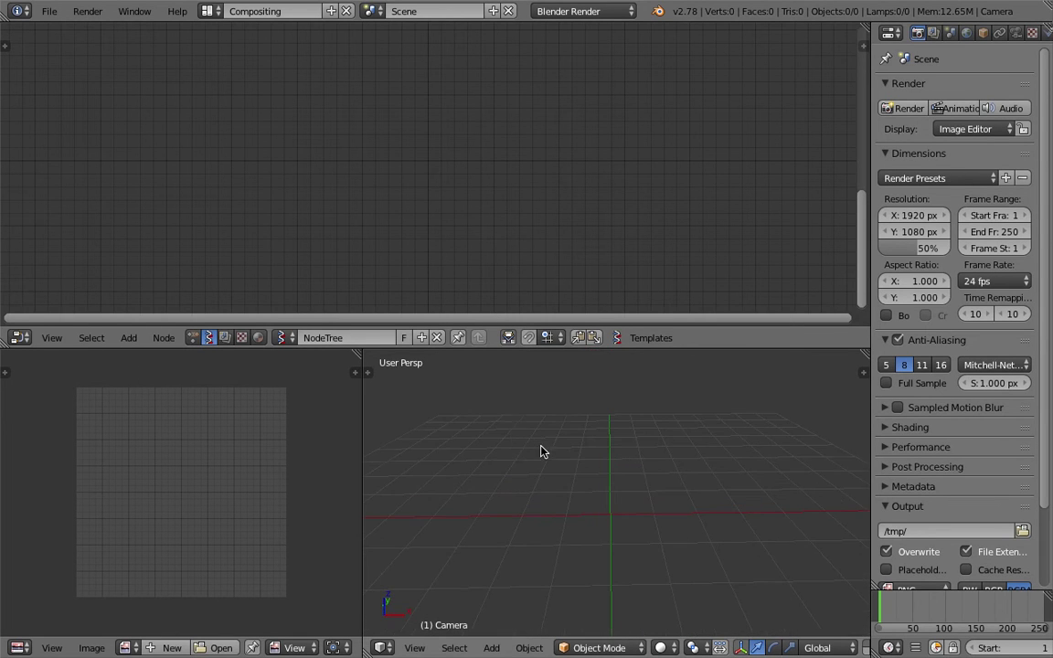
{"action": "middle_click_drag", "start_coordinate": [480, 452], "coordinate": [551, 463]}
- Add a Stripes Mult node to the empty node tree
{"action": "key", "text": "shift+a"}
{"action": "left_click", "coordinate": [305, 161]}
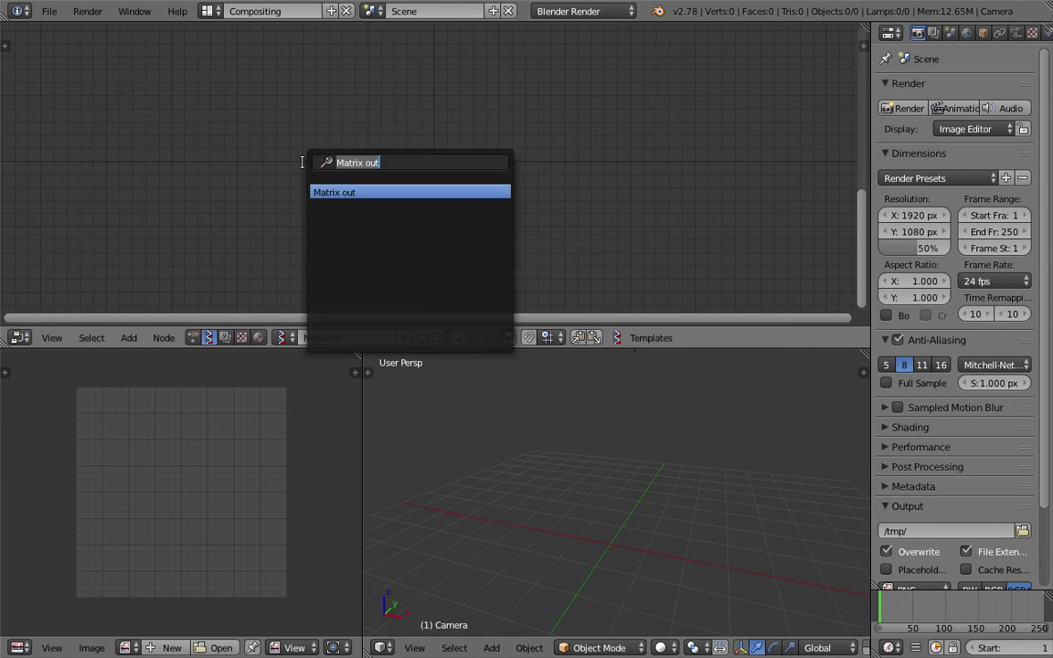
{"action": "type", "text": "str"}
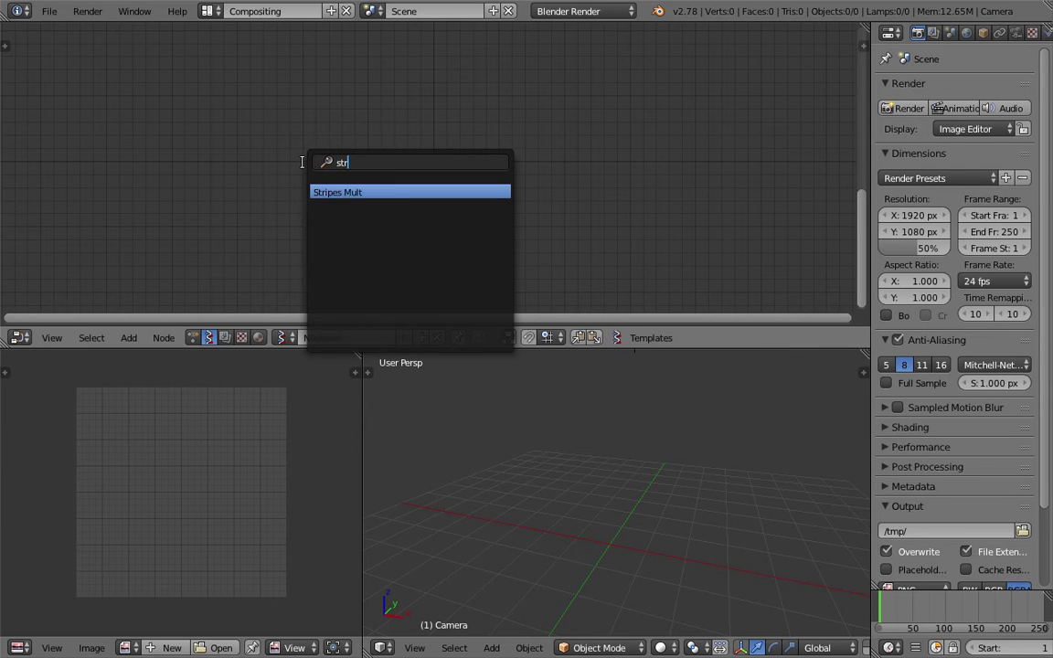
{"action": "key", "text": "Return"}
{"action": "left_click", "coordinate": [339, 108]}
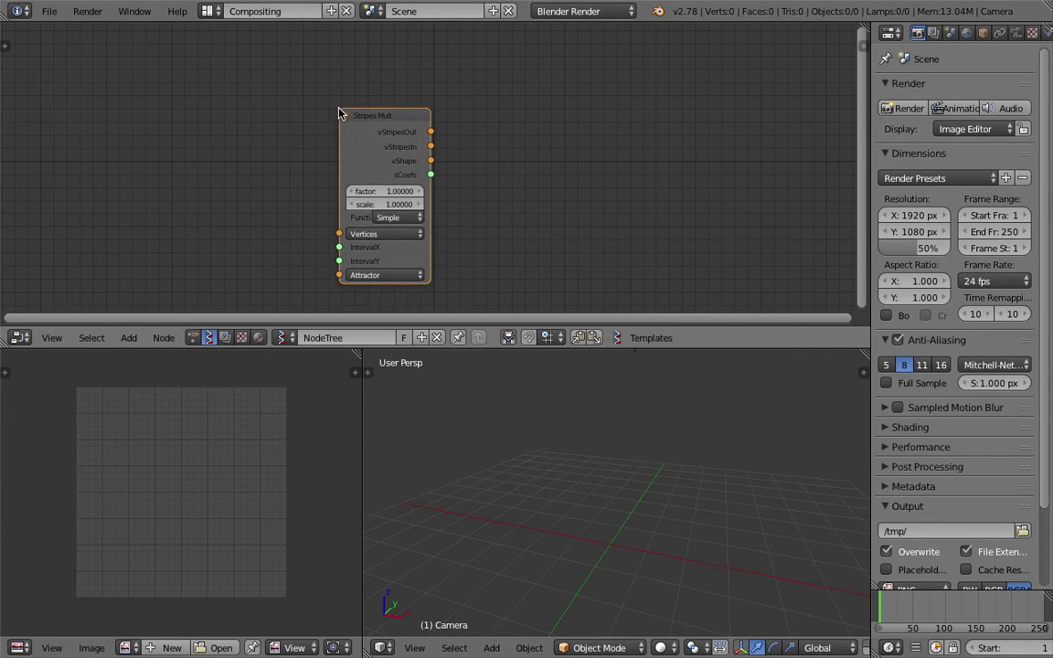
- Make the node editor taller and widen the Stripes node so its function label fits
{"action": "scroll", "coordinate": [402, 173], "scroll_direction": "up", "scroll_amount": 2}
{"action": "left_click_drag", "start_coordinate": [528, 348], "coordinate": [527, 414]}
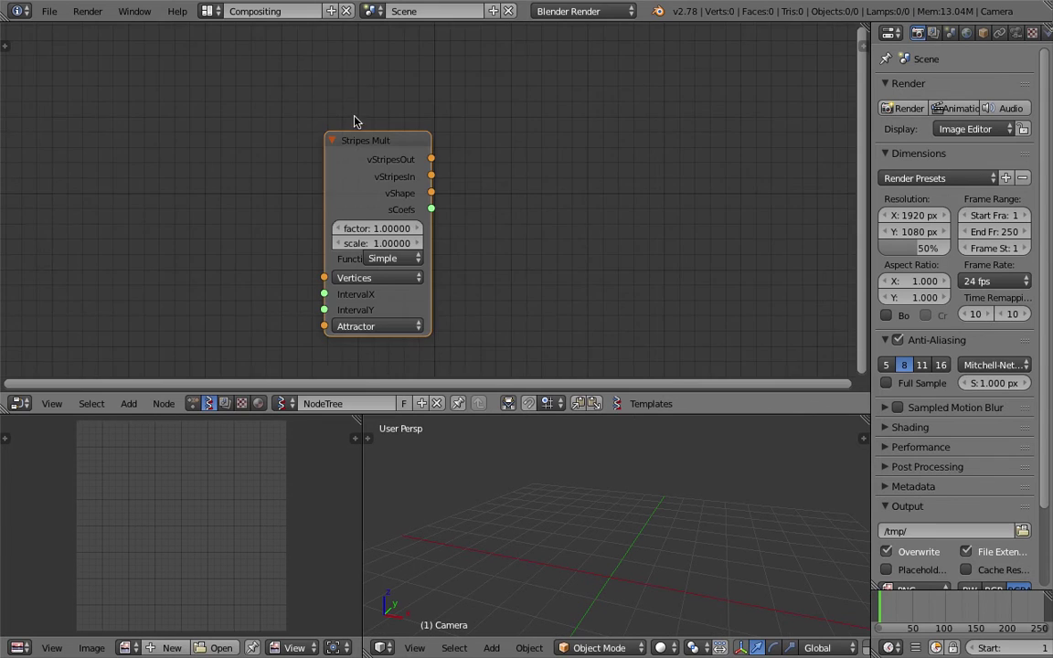
{"action": "scroll", "coordinate": [388, 118], "scroll_direction": "up", "scroll_amount": 2}
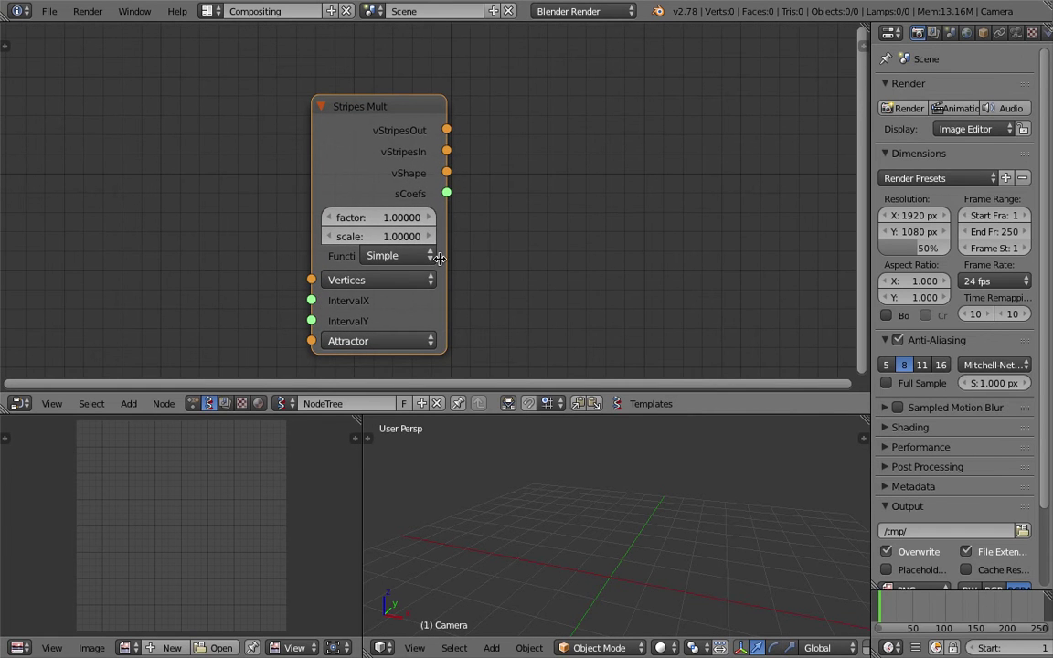
{"action": "left_click_drag", "start_coordinate": [447, 259], "coordinate": [473, 260]}
- Try the Simple, Mult, Sin and Sqrt functions on the Stripes node
{"action": "left_click", "coordinate": [419, 260]}
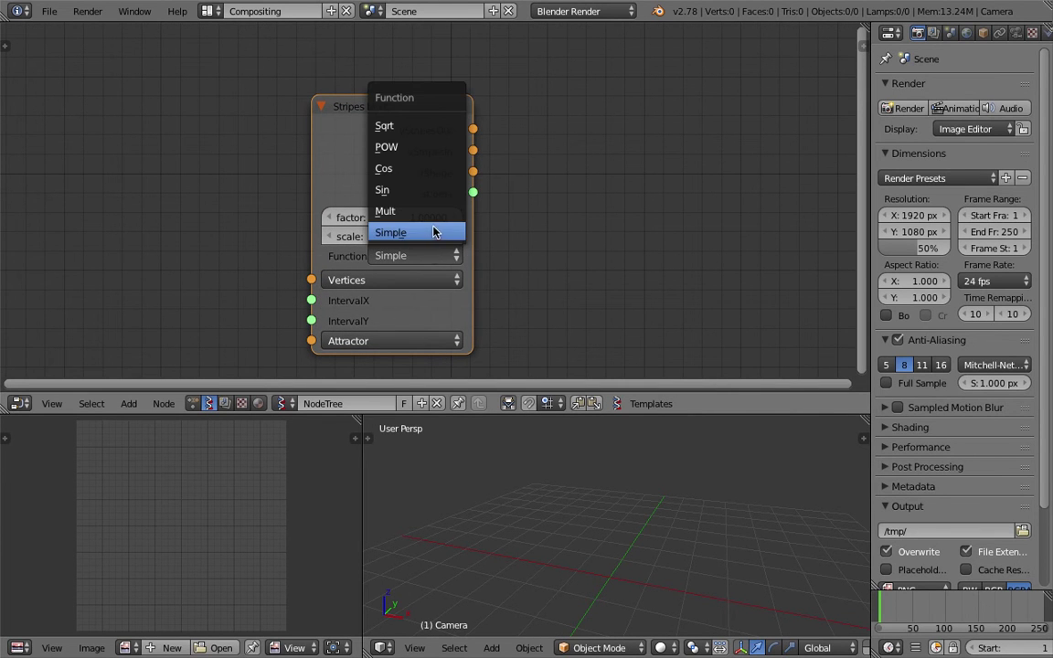
{"action": "left_click", "coordinate": [434, 231]}
{"action": "left_click", "coordinate": [430, 256]}
{"action": "left_click", "coordinate": [430, 213]}
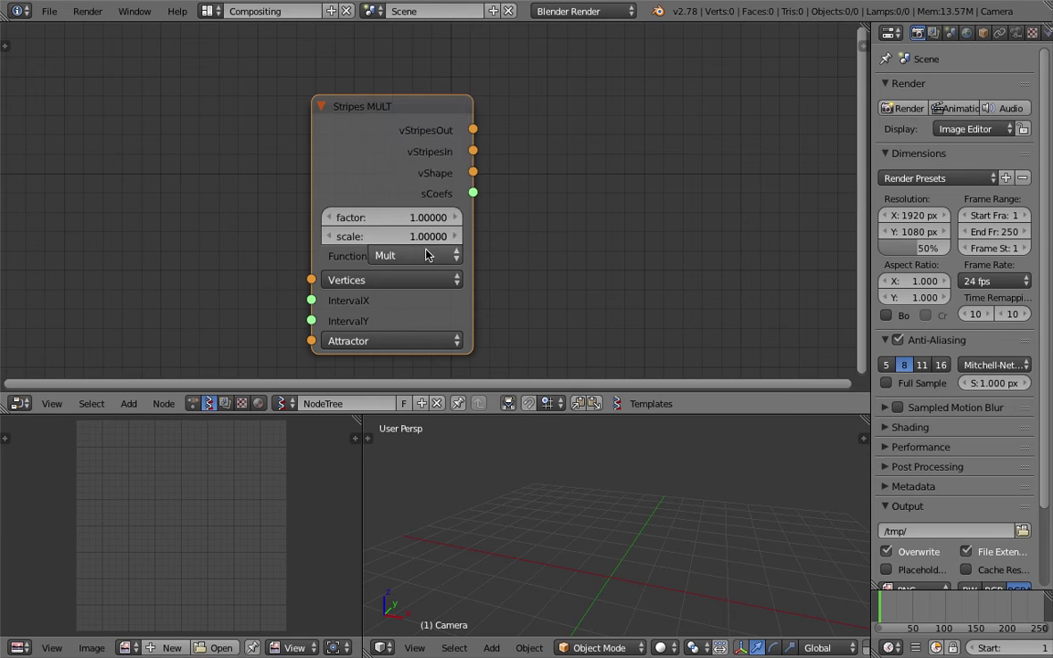
{"action": "left_click", "coordinate": [429, 256]}
{"action": "left_click", "coordinate": [429, 190]}
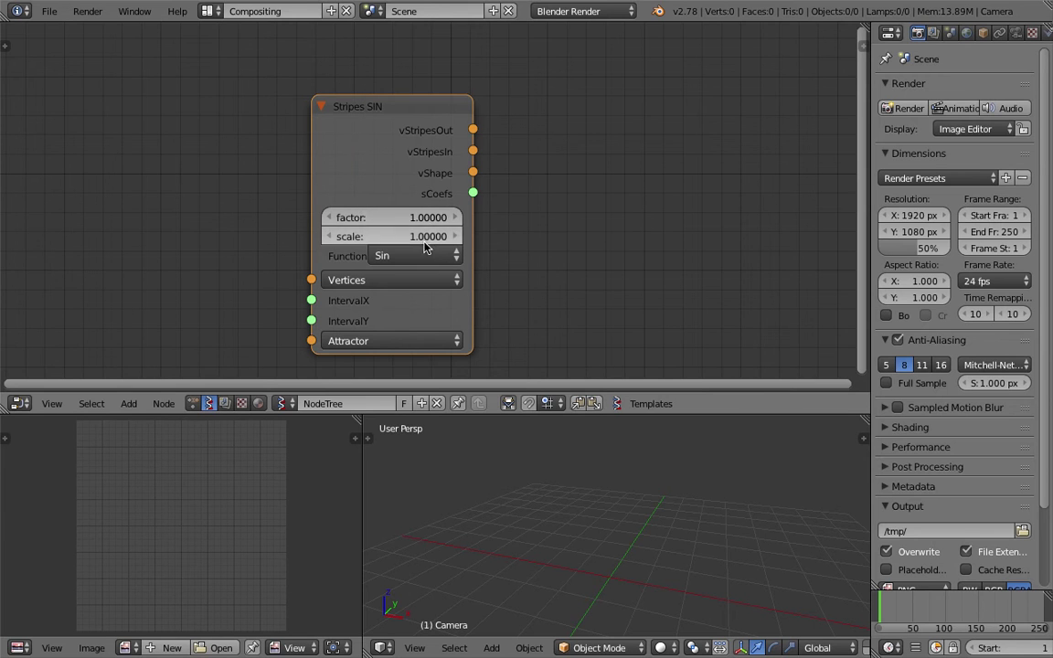
{"action": "left_click", "coordinate": [421, 256]}
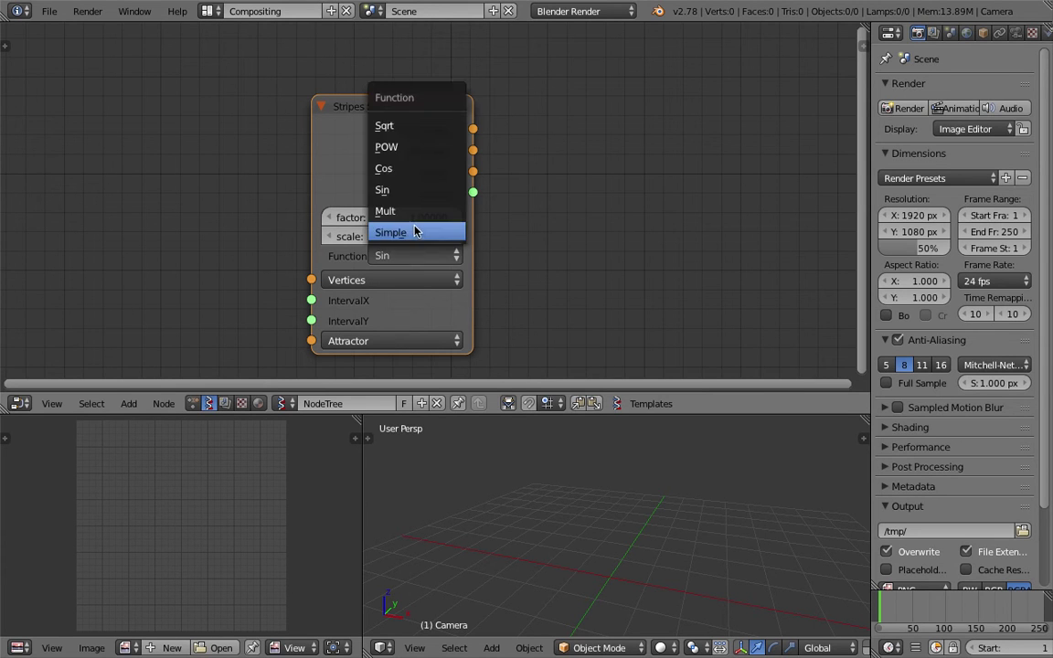
{"action": "left_click", "coordinate": [416, 232]}
{"action": "left_click", "coordinate": [420, 260]}
{"action": "left_click", "coordinate": [385, 125]}
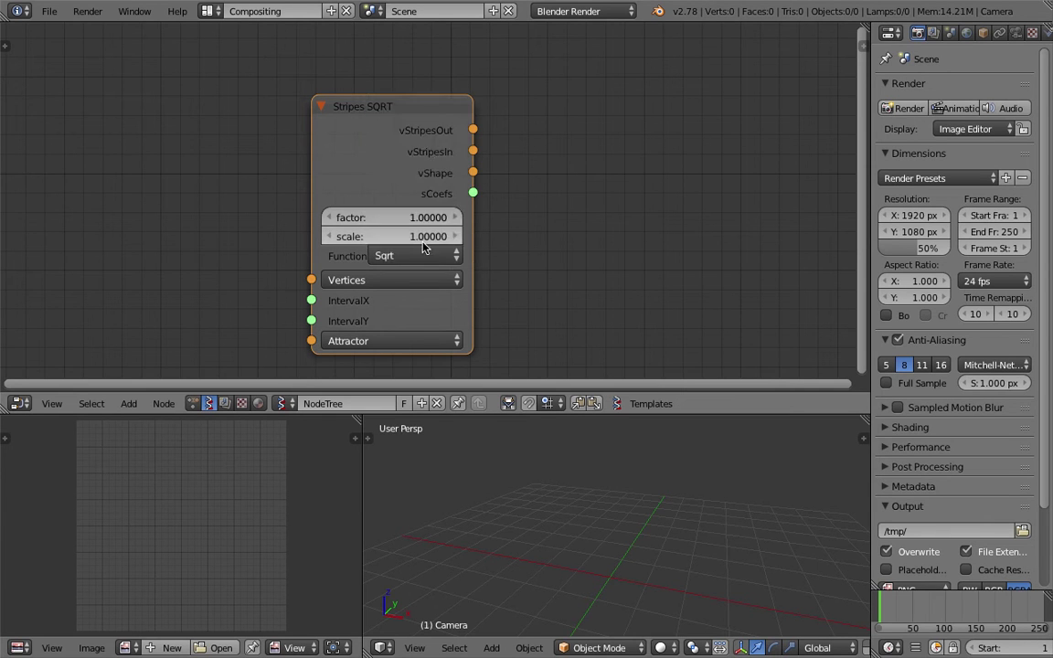
- Set the Stripes node's function to Mult and leave free space around it in the node editor
{"action": "left_click", "coordinate": [418, 256]}
{"action": "left_click", "coordinate": [422, 210]}
{"action": "scroll", "coordinate": [391, 158], "scroll_direction": "down", "scroll_amount": 1}
{"action": "middle_click_drag", "start_coordinate": [354, 132], "coordinate": [441, 116]}
{"action": "scroll", "coordinate": [332, 217], "scroll_direction": "down", "scroll_amount": 1}
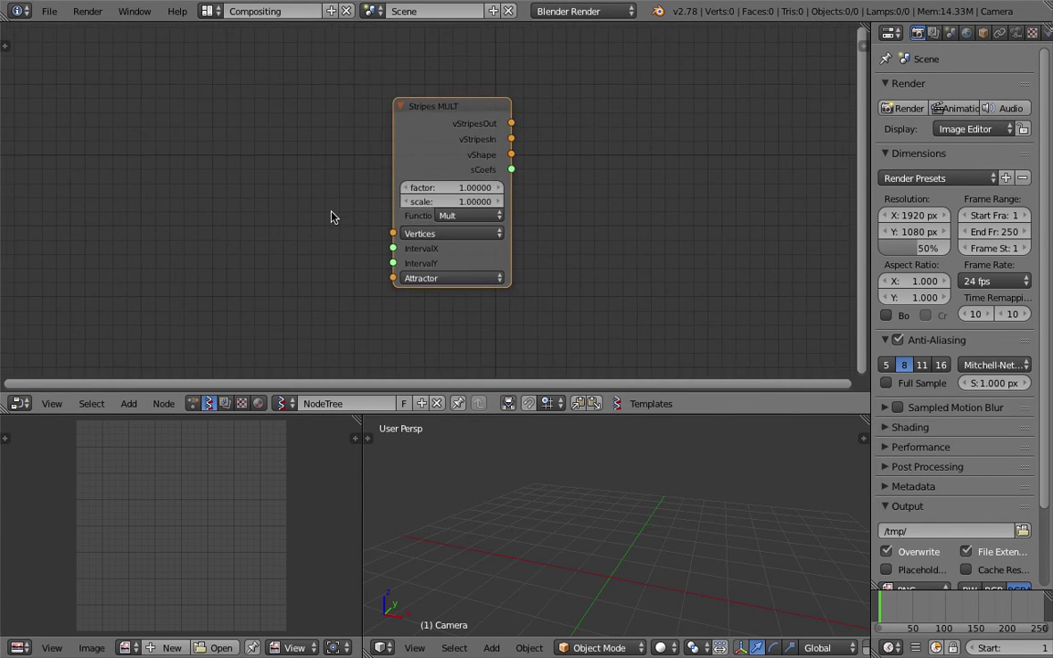
- Widen the Stripes node further
{"action": "scroll", "coordinate": [418, 225], "scroll_direction": "up", "scroll_amount": 1}
{"action": "left_click_drag", "start_coordinate": [518, 227], "coordinate": [553, 227]}
{"action": "scroll", "coordinate": [475, 224], "scroll_direction": "up", "scroll_amount": 1}
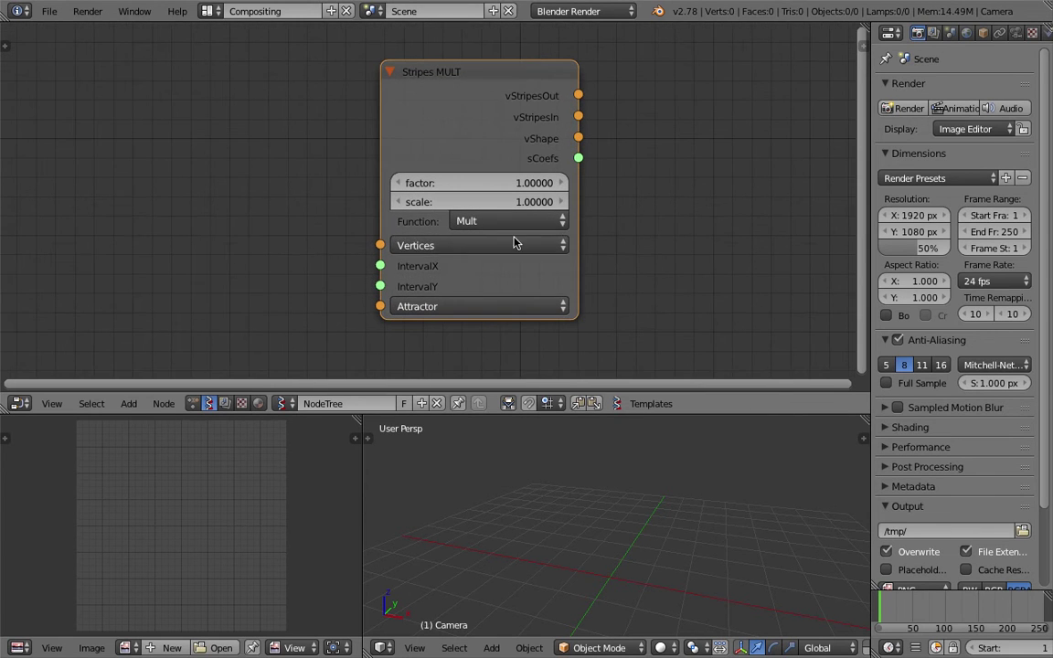
{"action": "left_click", "coordinate": [445, 247]}
{"action": "scroll", "coordinate": [416, 307], "scroll_direction": "down", "scroll_amount": 2}
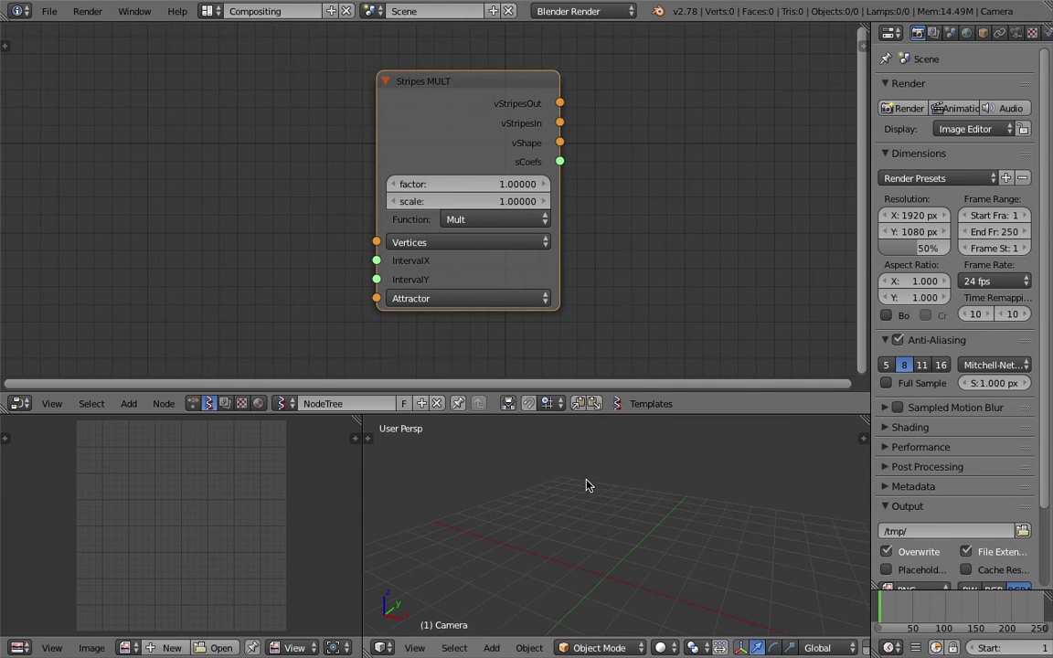
- Make the 3D view taller, add a Bezier curve and reset its location to the world origin
{"action": "left_click_drag", "start_coordinate": [640, 413], "coordinate": [639, 269]}
{"action": "key", "text": "shift+a"}
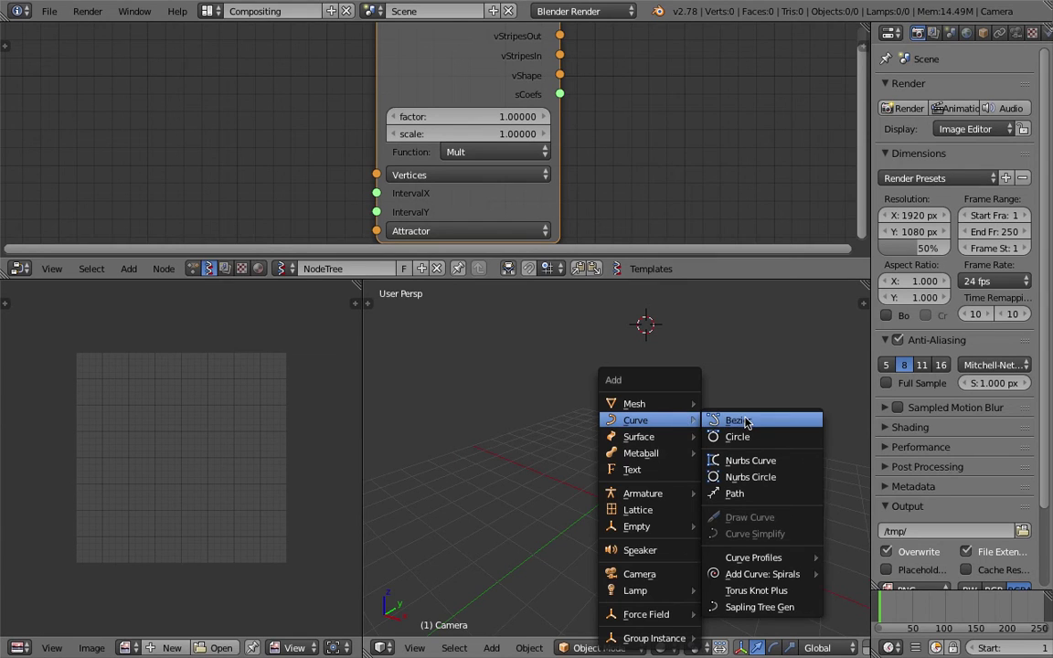
{"action": "left_click", "coordinate": [714, 417]}
{"action": "middle_click_drag", "start_coordinate": [714, 411], "coordinate": [687, 418]}
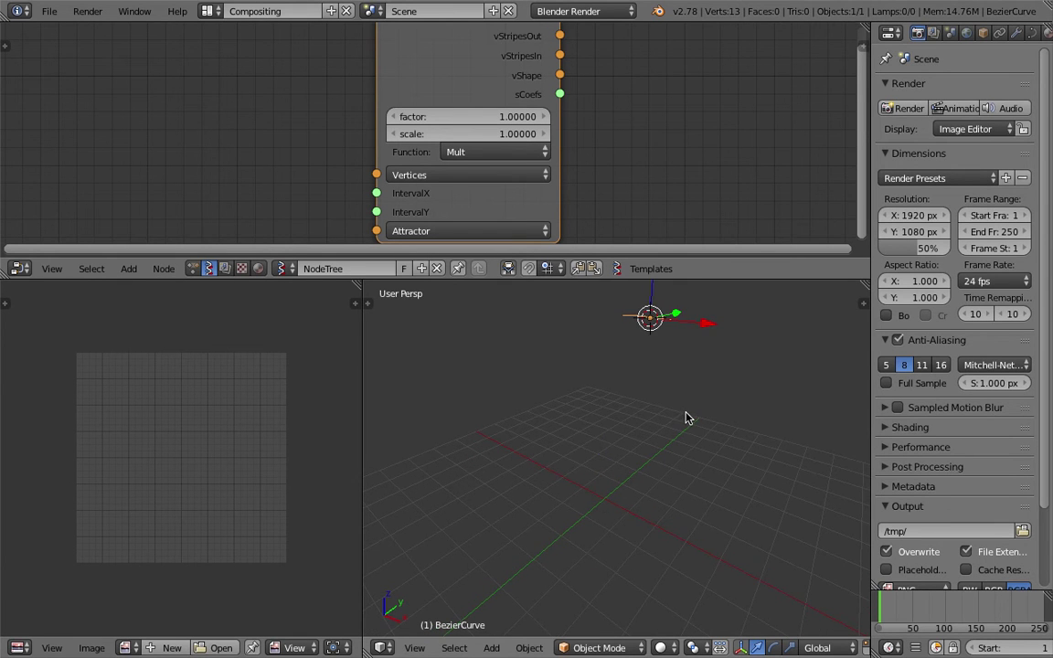
{"action": "key", "text": "alt+g"}
{"action": "left_click_drag", "start_coordinate": [714, 280], "coordinate": [704, 202]}
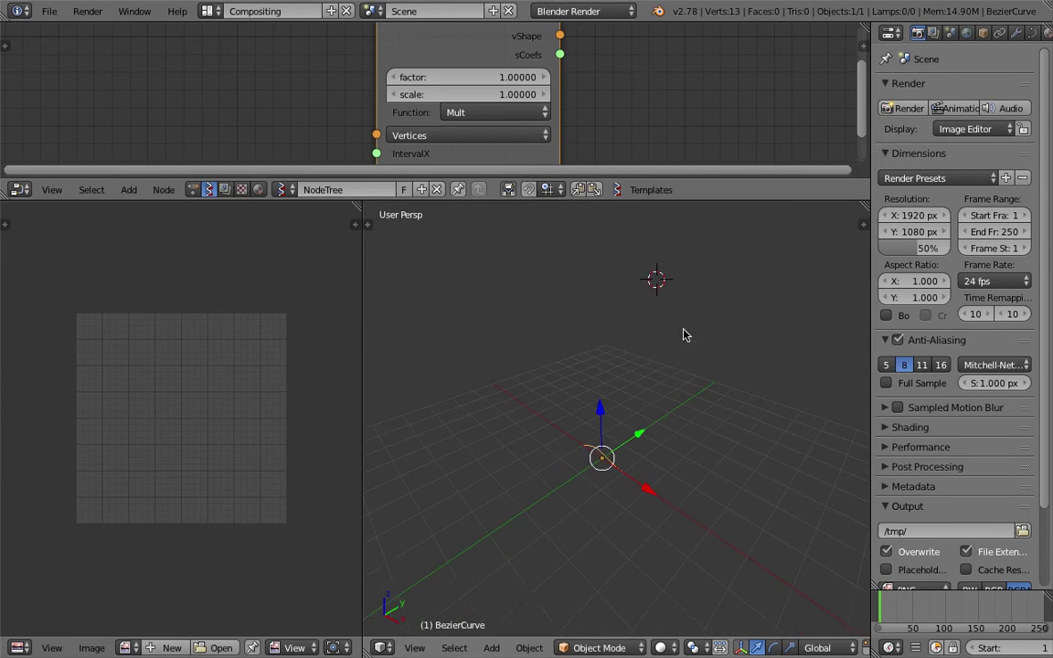
- Duplicate the Bezier curve twice upward along Z to form a vertical stack of three curves
{"action": "middle_click_drag", "start_coordinate": [684, 334], "coordinate": [663, 464]}
{"action": "key", "text": "shift+d"}
{"action": "key", "text": "z"}
{"action": "left_click", "coordinate": [666, 422]}
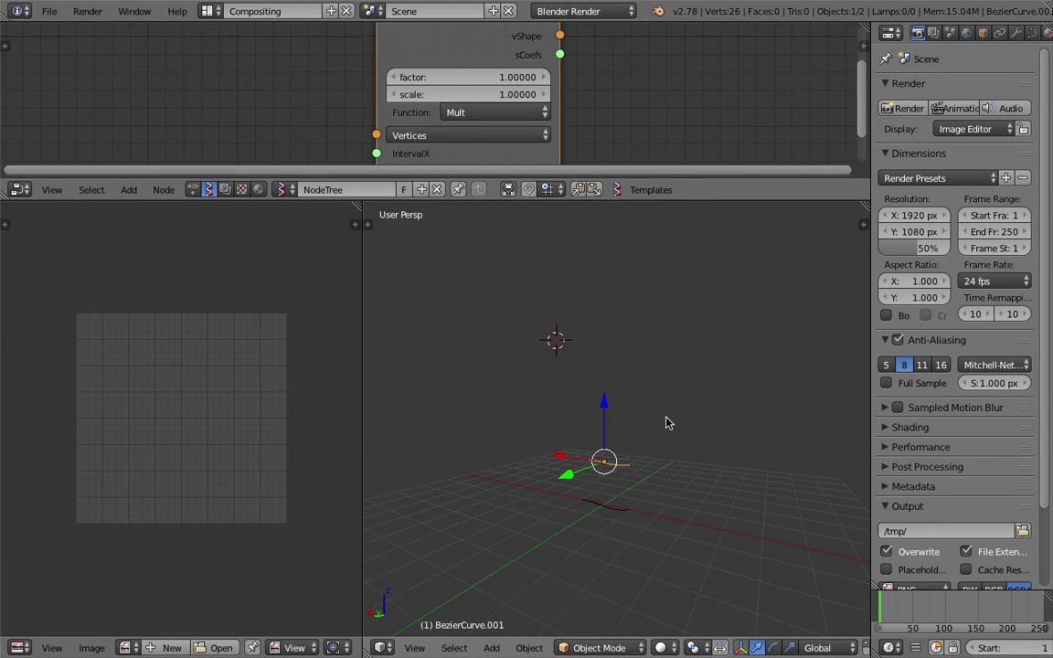
{"action": "key", "text": "shift+d"}
{"action": "key", "text": "z"}
{"action": "left_click", "coordinate": [661, 433]}
- Select all three Bezier curves and scale them up together to about 1.87
{"action": "right_click", "coordinate": [616, 499]}
{"action": "right_click", "coordinate": [621, 469], "text": "shift"}
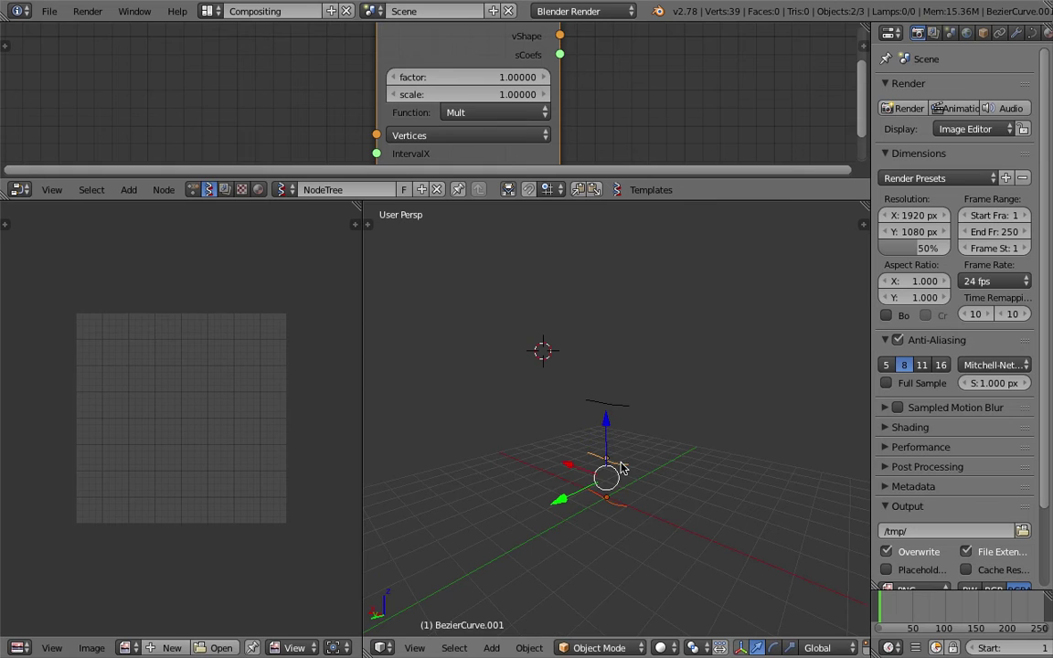
{"action": "right_click", "coordinate": [628, 413], "text": "shift"}
{"action": "middle_click_drag", "start_coordinate": [627, 416], "coordinate": [717, 437]}
{"action": "key", "text": "s"}
{"action": "left_click", "coordinate": [728, 513]}
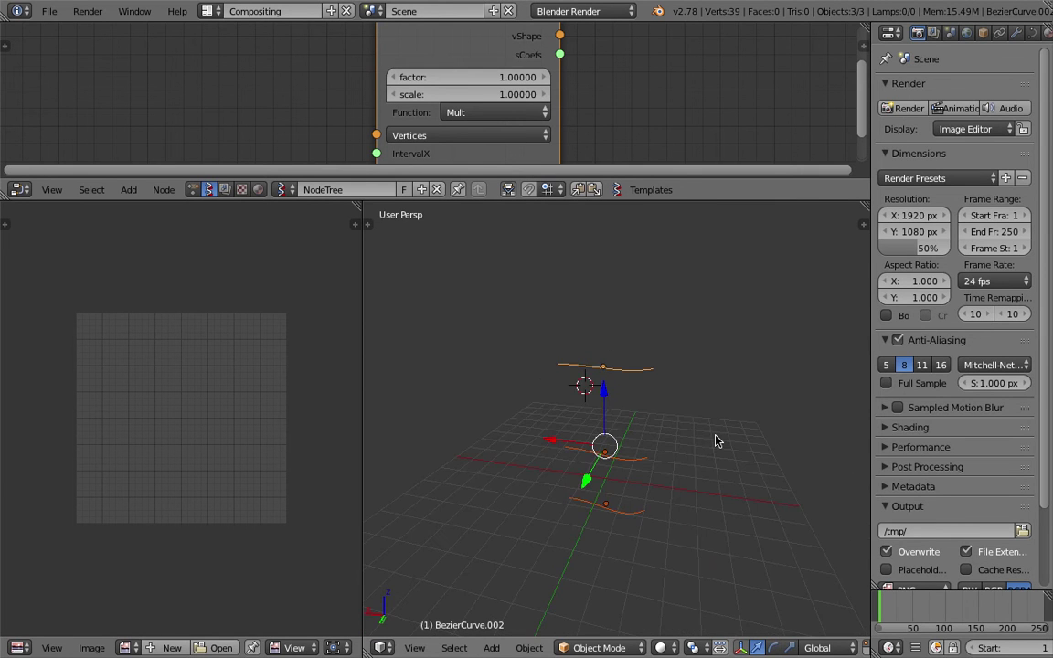
- Duplicate the stack of three curves and place the copies beside the originals along X
{"action": "scroll", "coordinate": [717, 436], "scroll_direction": "down", "scroll_amount": 1}
{"action": "key", "text": "shift+d"}
{"action": "key", "text": "x"}
{"action": "left_click", "coordinate": [492, 440]}
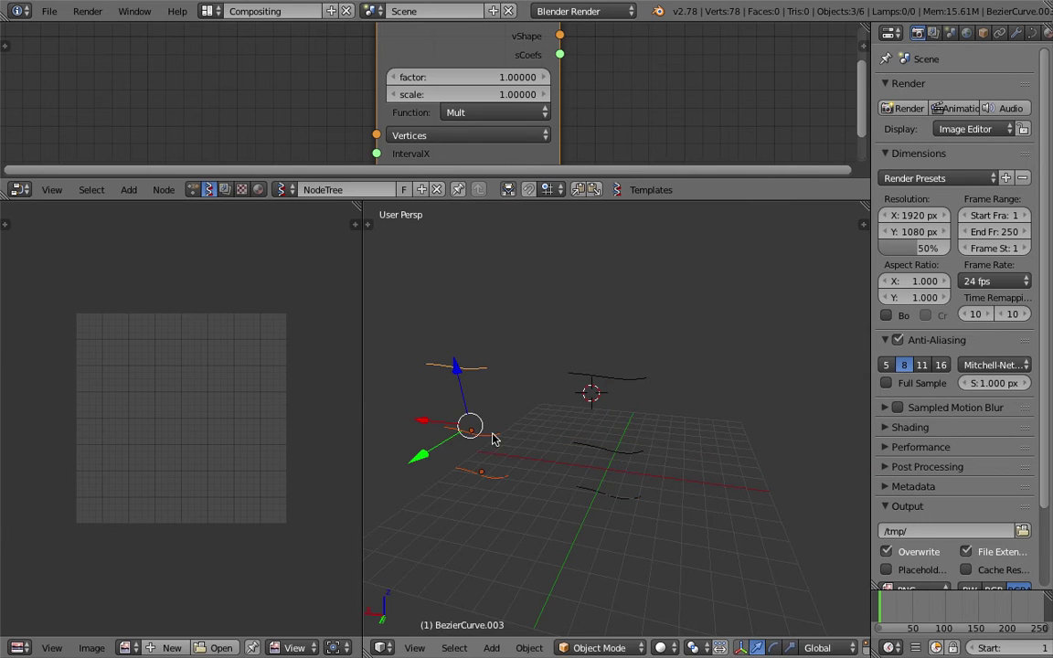
- Join the three original Bezier curves into one object, leaving the duplicated stack as separate curves
{"action": "right_click", "coordinate": [605, 379]}
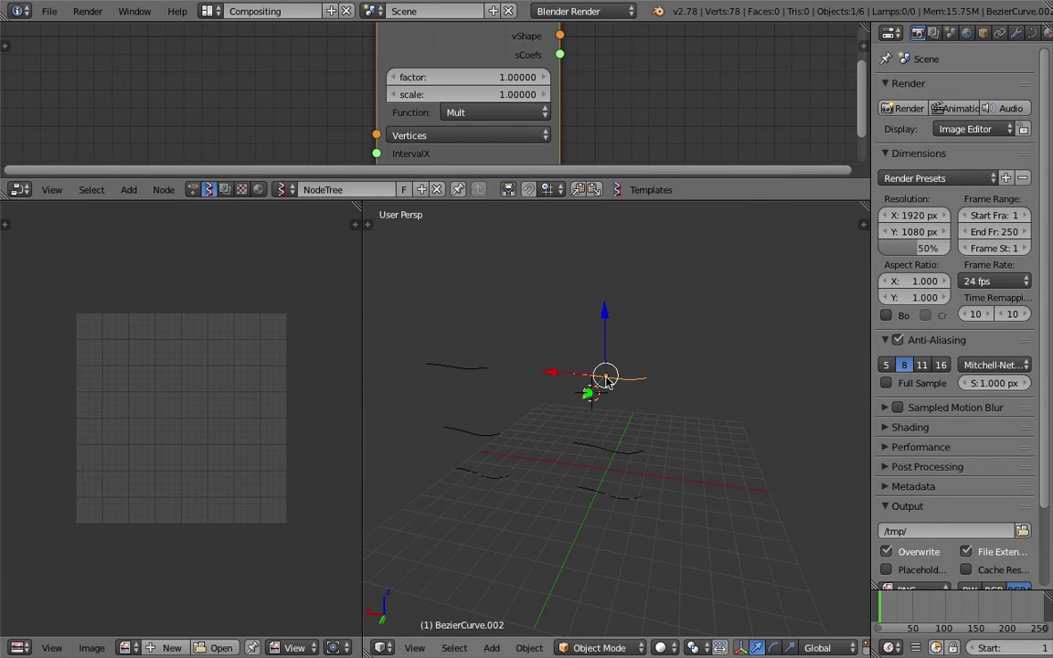
{"action": "right_click", "coordinate": [626, 457], "text": "shift"}
{"action": "right_click", "coordinate": [631, 497], "text": "shift"}
{"action": "right_click", "coordinate": [664, 464]}
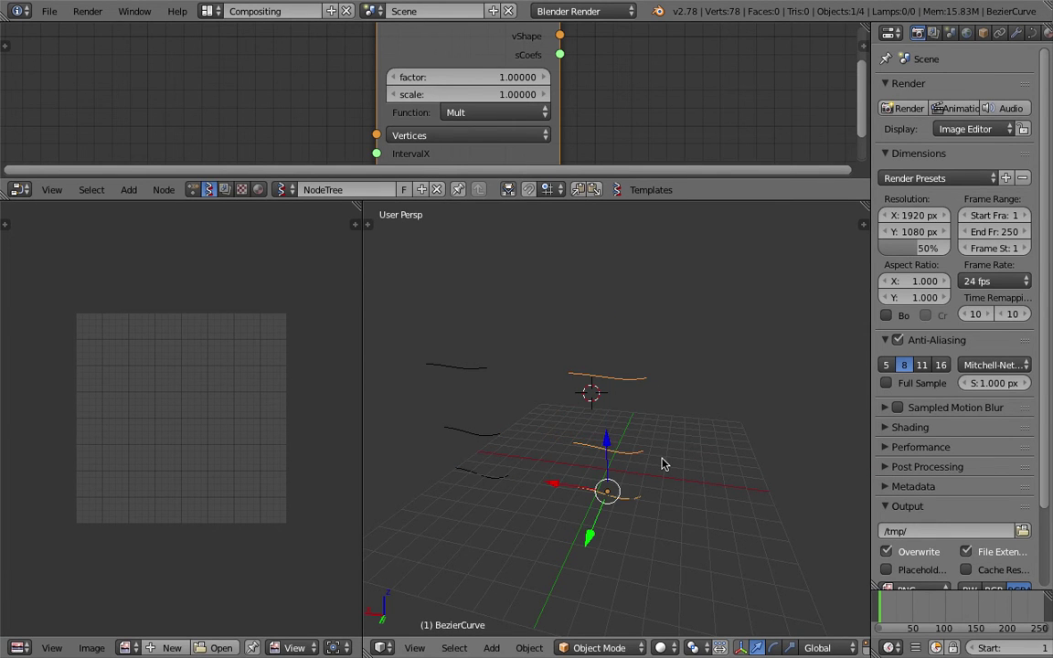
{"action": "middle_click_drag", "start_coordinate": [644, 465], "coordinate": [553, 454]}
{"action": "scroll", "coordinate": [629, 448], "scroll_direction": "up", "scroll_amount": 2}
{"action": "key", "text": "g"}
{"action": "right_click", "coordinate": [624, 467]}
- Make the node editor taller and add an Objects in mk3 node before the Stripes node
{"action": "left_click_drag", "start_coordinate": [641, 201], "coordinate": [640, 349]}
{"action": "scroll", "coordinate": [292, 151], "scroll_direction": "down", "scroll_amount": 1}
{"action": "middle_click_drag", "start_coordinate": [176, 144], "coordinate": [252, 124]}
{"action": "key", "text": "shift+a"}
{"action": "left_click", "coordinate": [253, 123]}
{"action": "key", "text": "BackSpace"}
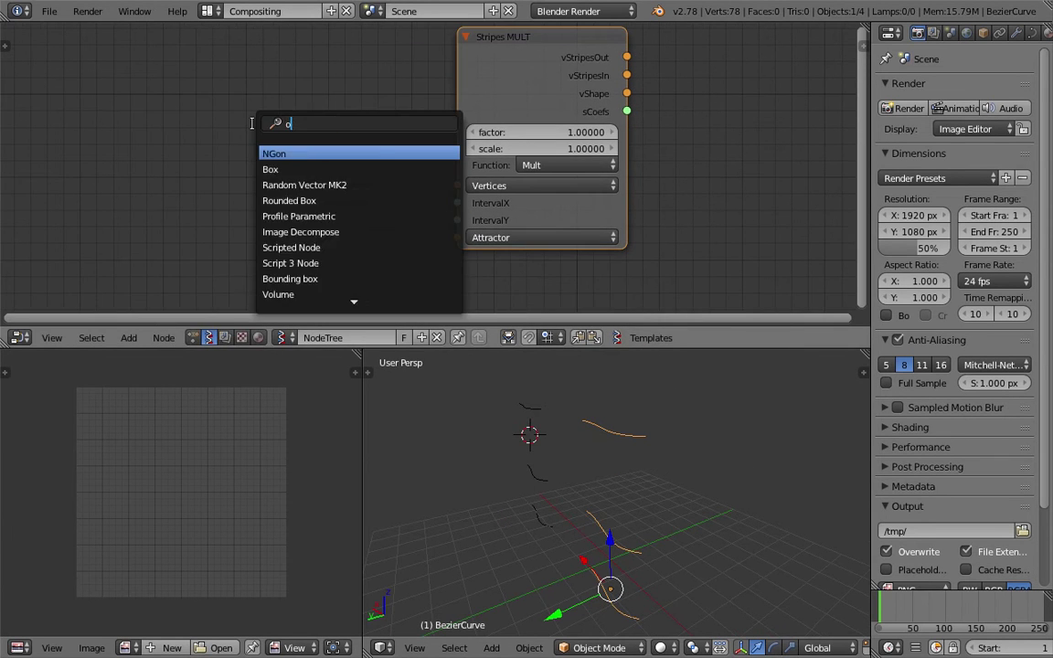
{"action": "type", "text": "objec"}
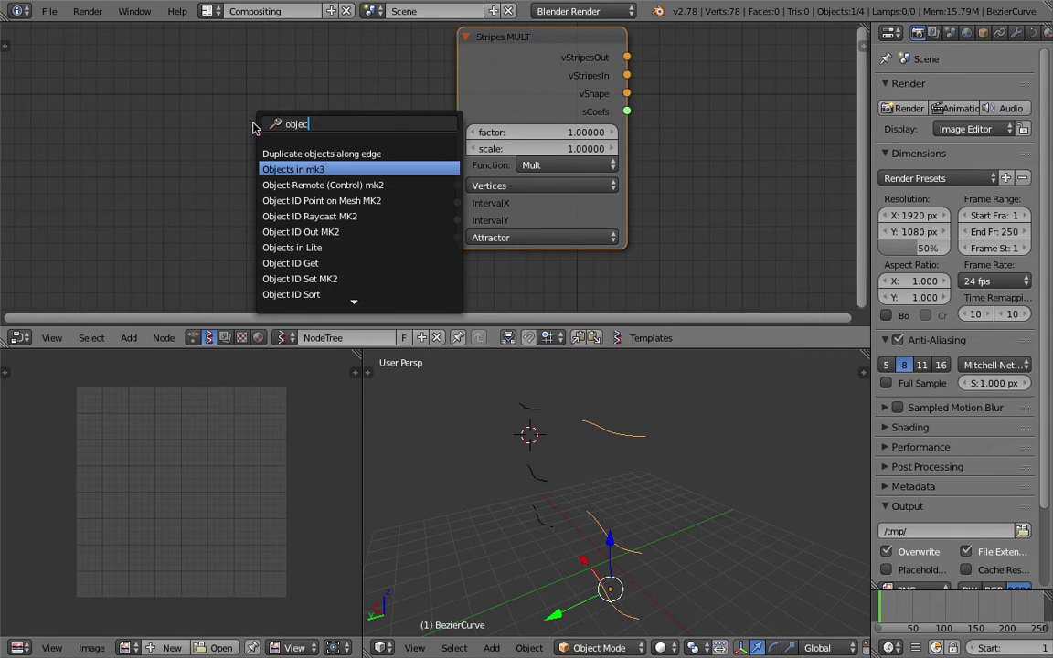
{"action": "key", "text": "Return"}
{"action": "left_click", "coordinate": [122, 58]}
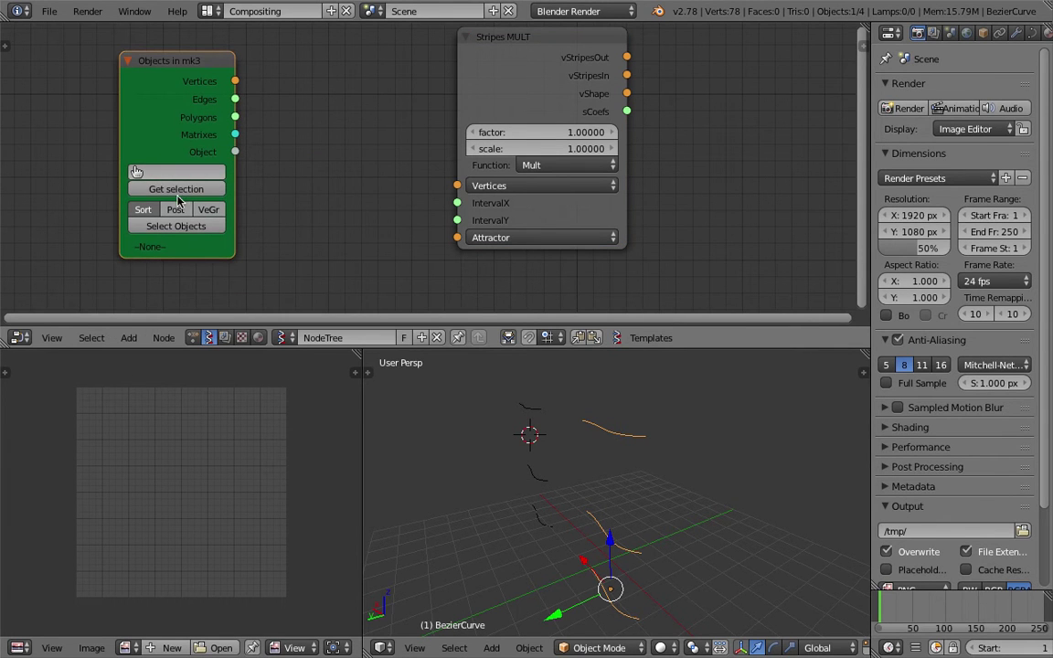
- Load the selected joined curve into the Objects in node and save the file
{"action": "left_click", "coordinate": [177, 191]}
{"action": "scroll", "coordinate": [257, 202], "scroll_direction": "down", "scroll_amount": 2}
{"action": "key", "text": "ctrl+s"}
{"action": "left_click", "coordinate": [275, 194]}
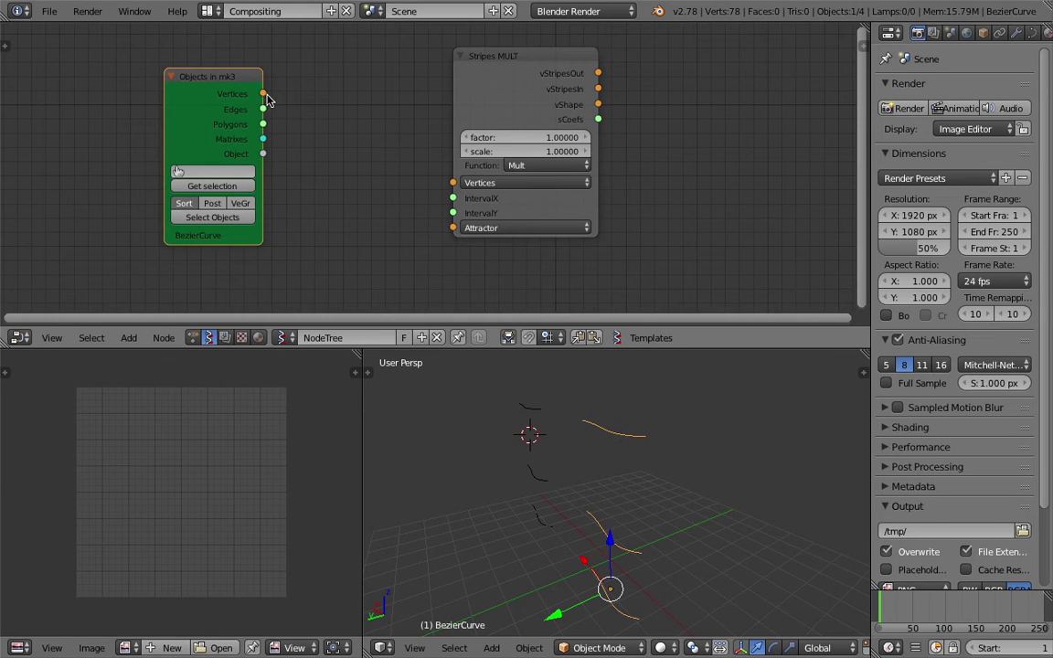
- Link the Objects in node's Vertices output to the Stripes node's Vertices input and move the Stripes node closer
{"action": "left_click_drag", "start_coordinate": [263, 93], "coordinate": [455, 182]}
{"action": "left_click_drag", "start_coordinate": [482, 97], "coordinate": [448, 100]}
{"action": "middle_click_drag", "start_coordinate": [609, 127], "coordinate": [567, 127]}
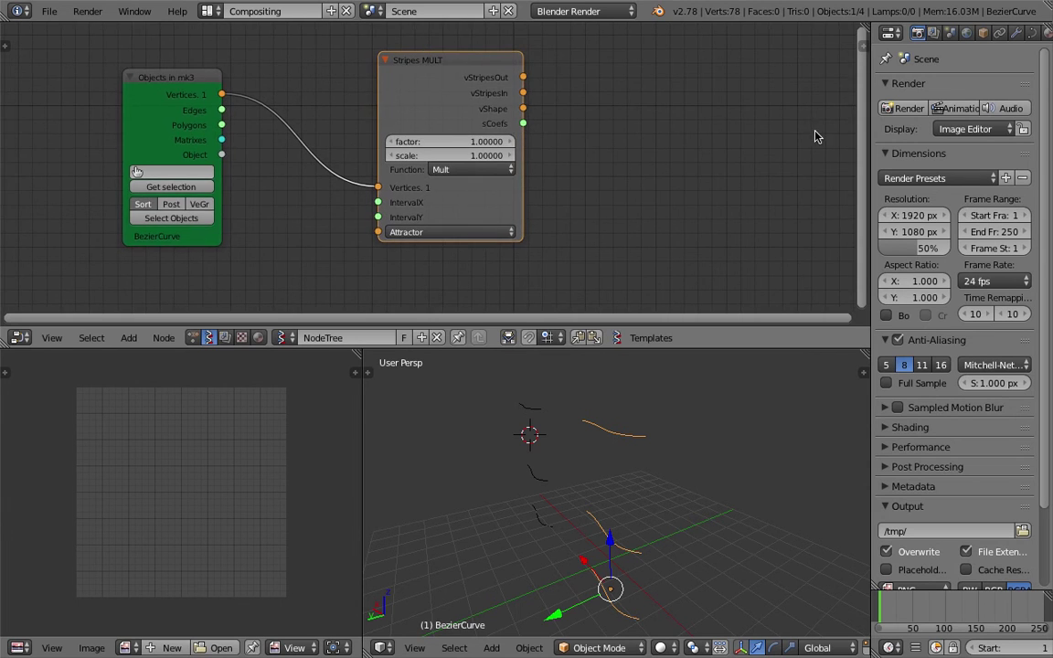
- Add a Viewer Draw node and place it after the Stripes node
{"action": "scroll", "coordinate": [543, 160], "scroll_direction": "down", "scroll_amount": 1}
{"action": "key", "text": "shift+a"}
{"action": "left_click", "coordinate": [596, 148]}
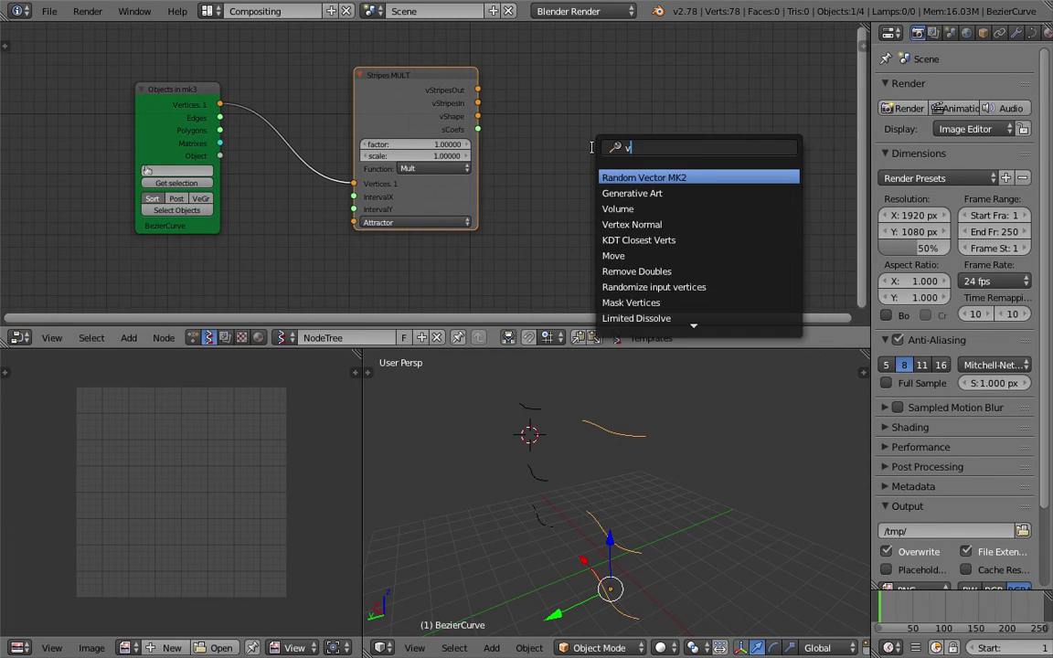
{"action": "type", "text": "view"}
{"action": "key", "text": "Return"}
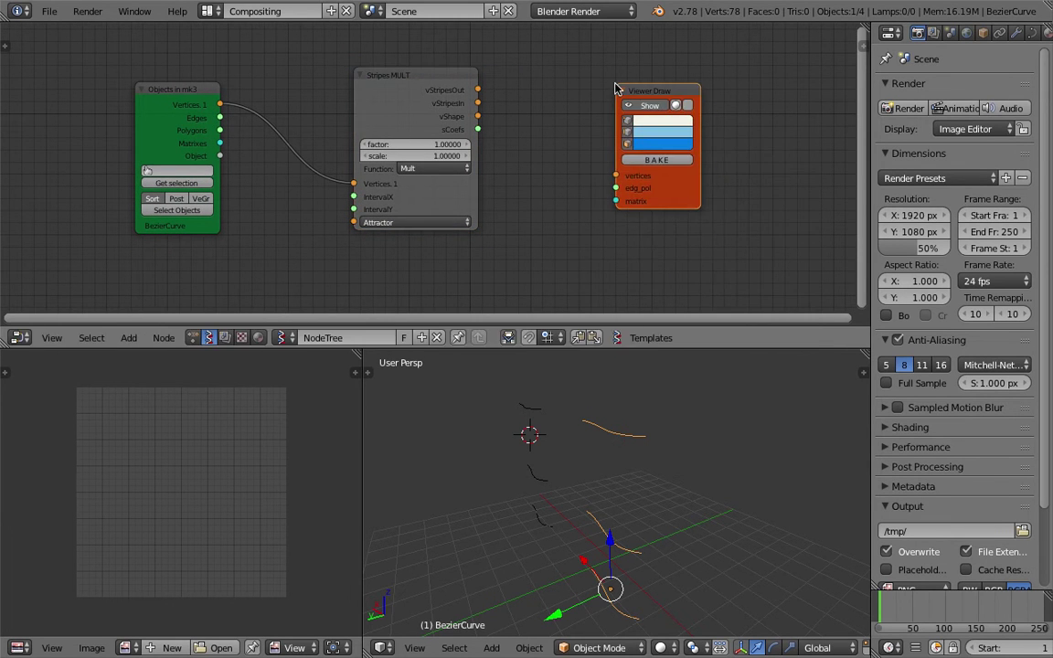
{"action": "scroll", "coordinate": [483, 93], "scroll_direction": "up", "scroll_amount": 1}
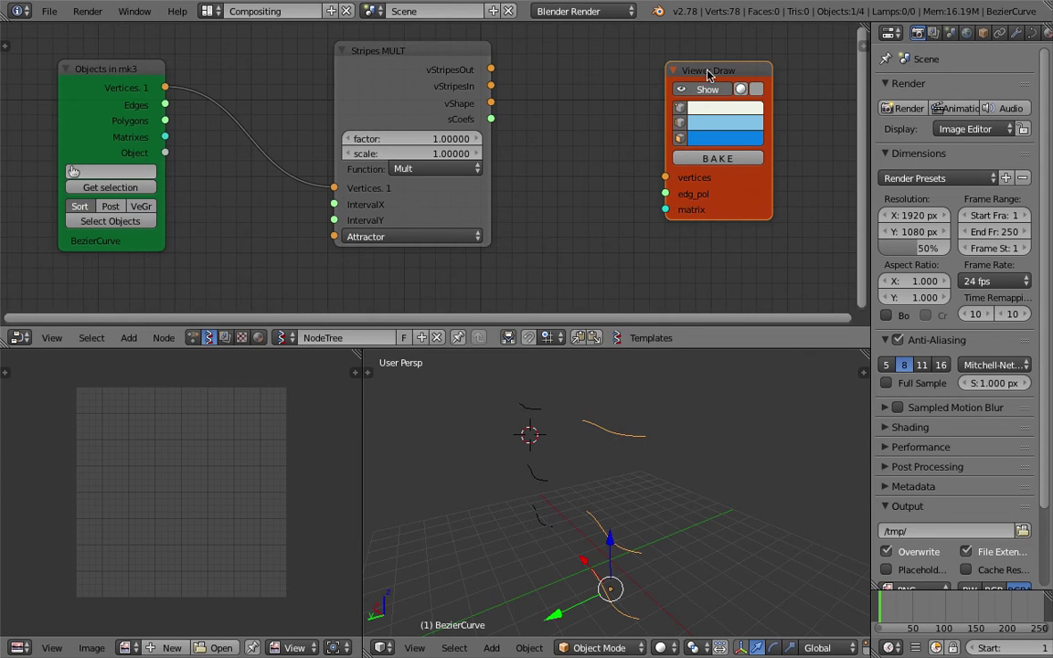
{"action": "left_click_drag", "start_coordinate": [708, 75], "coordinate": [671, 62]}
{"action": "scroll", "coordinate": [644, 103], "scroll_direction": "down", "scroll_amount": 1}
{"action": "middle_click_drag", "start_coordinate": [639, 111], "coordinate": [622, 124]}
{"action": "scroll", "coordinate": [432, 92], "scroll_direction": "up", "scroll_amount": 2}
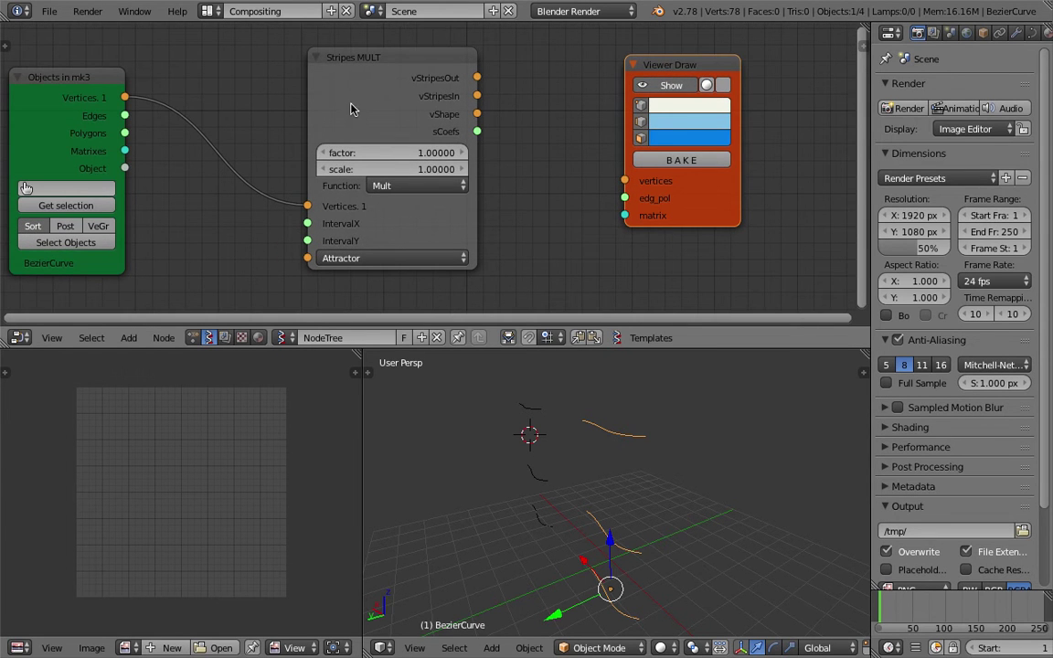
- Widen the node editor, link vShape to the Viewer Draw node's vertices input and go to frame 46
{"action": "scroll", "coordinate": [423, 105], "scroll_direction": "down", "scroll_amount": 1}
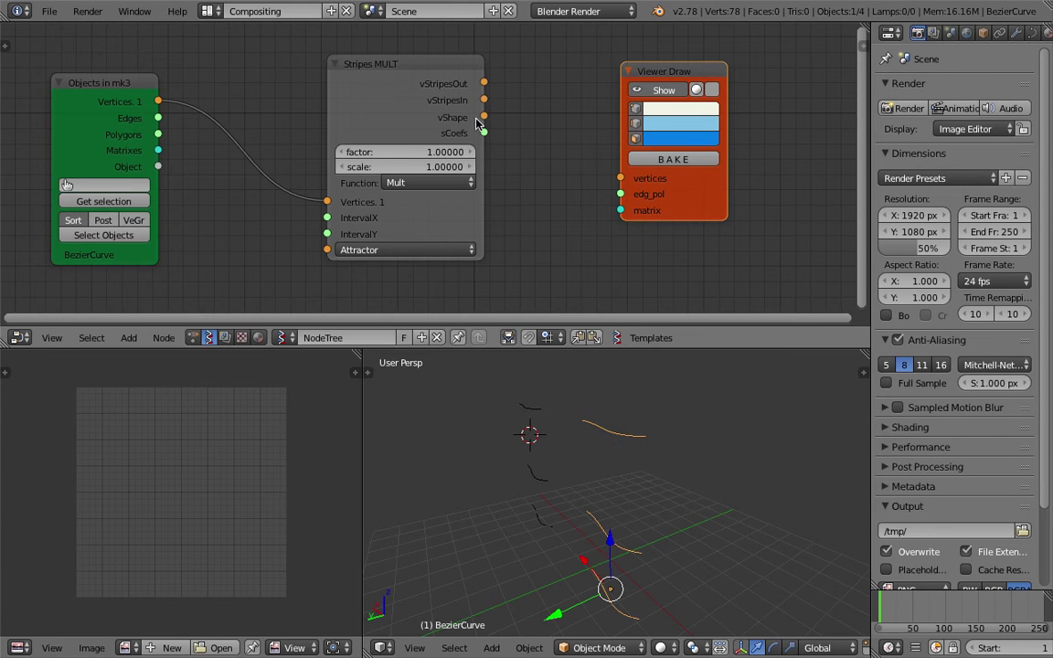
{"action": "scroll", "coordinate": [631, 155], "scroll_direction": "down", "scroll_amount": 2}
{"action": "left_click_drag", "start_coordinate": [870, 90], "coordinate": [905, 94]}
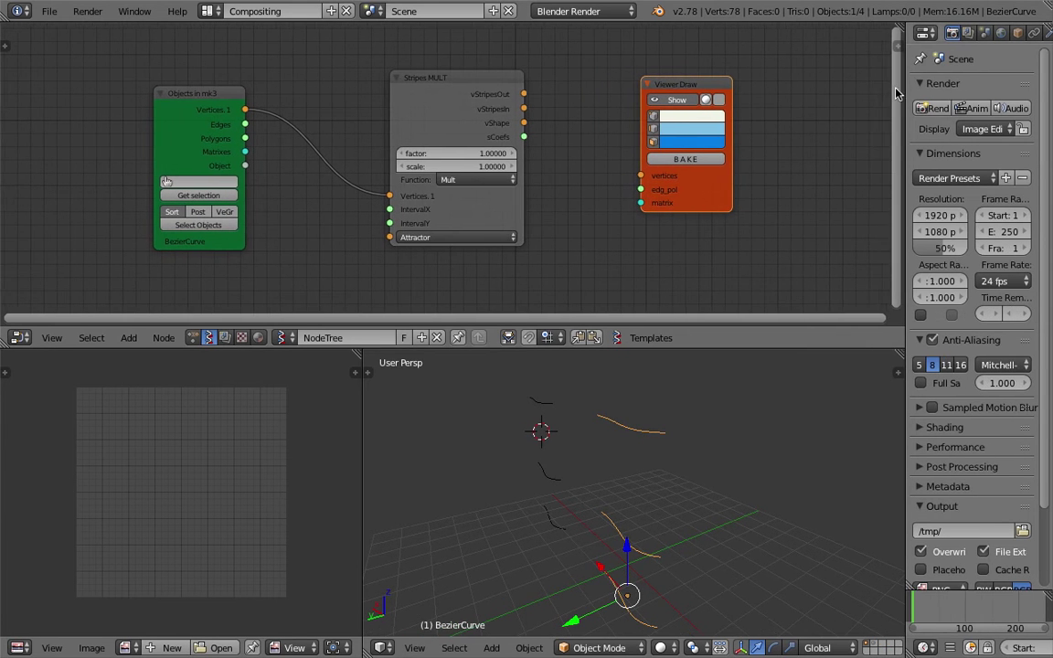
{"action": "middle_click_drag", "start_coordinate": [735, 108], "coordinate": [711, 113]}
{"action": "mouse_move", "coordinate": [500, 128]}
{"action": "left_mouse_down"}
{"action": "mouse_move", "coordinate": [528, 161]}
{"action": "mouse_move", "coordinate": [617, 180]}
{"action": "left_mouse_up"}
{"action": "middle_click_drag", "start_coordinate": [701, 398], "coordinate": [672, 395]}
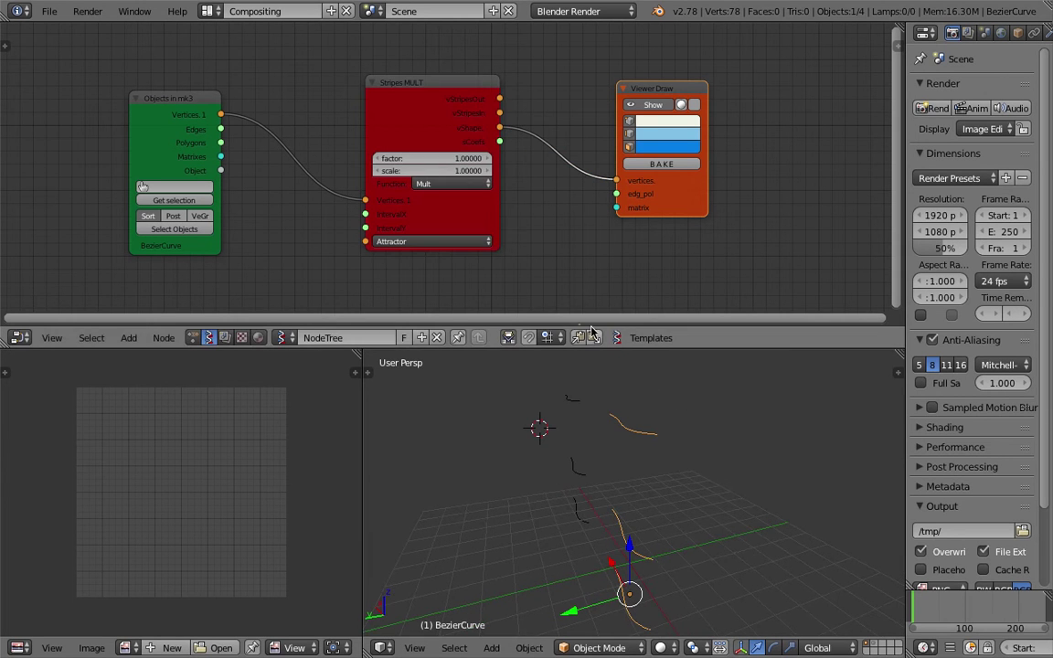
{"action": "left_click", "coordinate": [937, 615]}
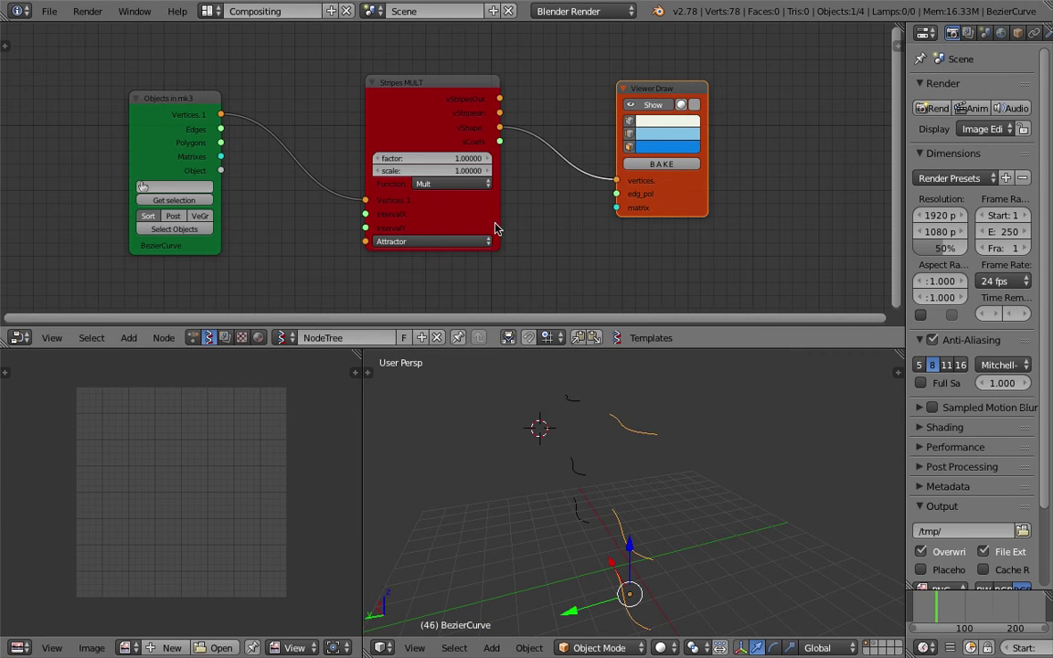
- Switch to Terminal to read the Stripes node's error output and return to Blender
{"action": "middle_click_drag", "start_coordinate": [426, 169], "coordinate": [483, 174]}
{"action": "key", "text": "ctrl+Left"}
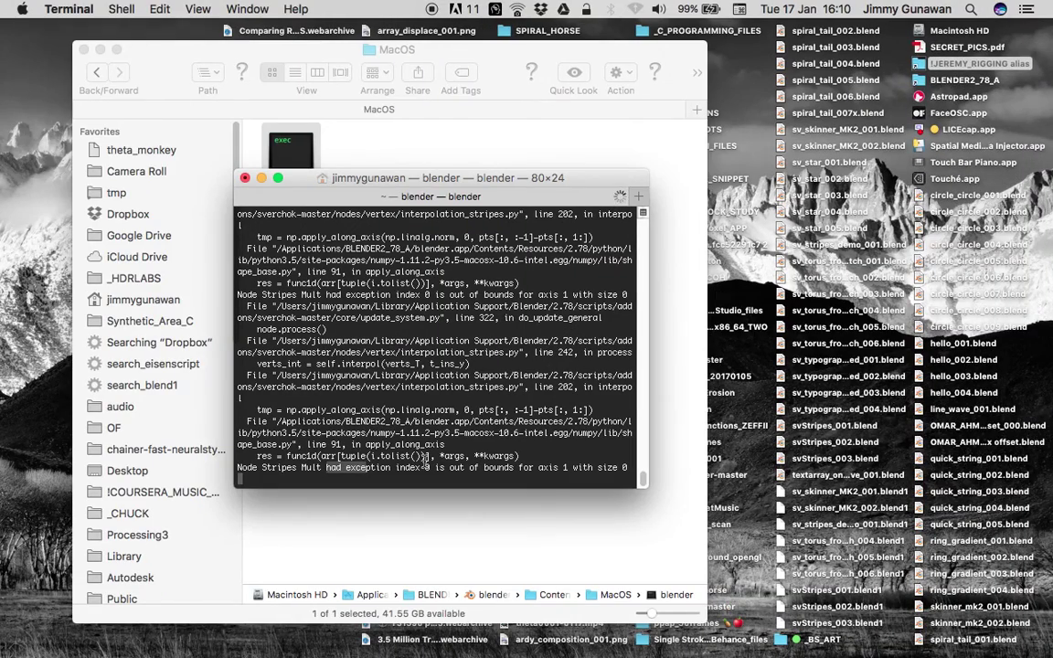
{"action": "key", "text": "ctrl+Right"}
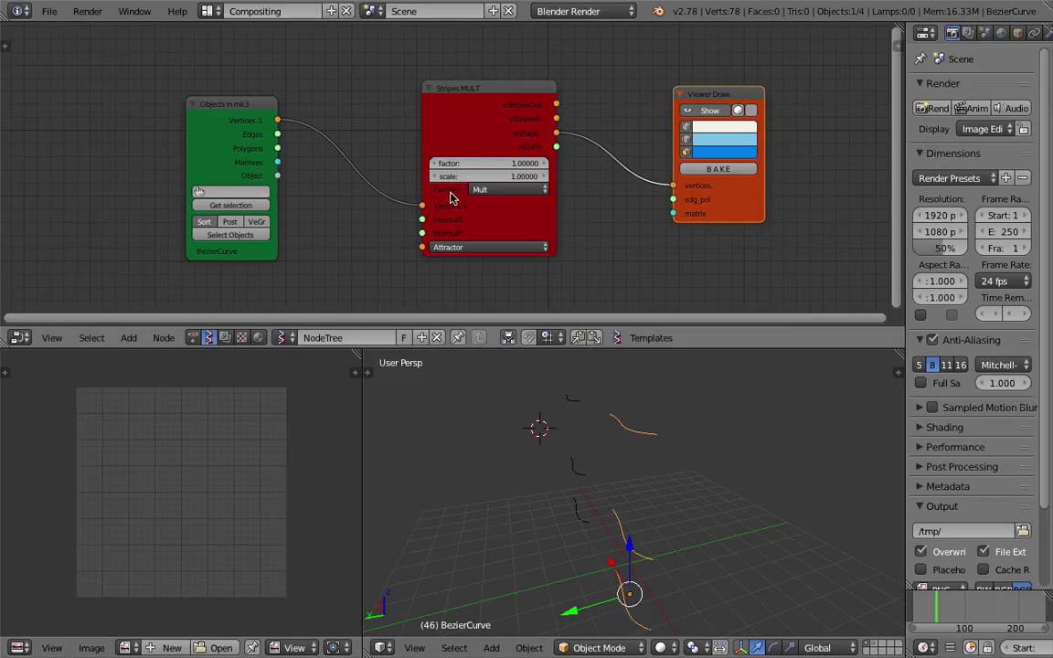
- Move the Objects in node away and insert a Separate Loose Parts node on its link to the Stripes node
{"action": "left_click_drag", "start_coordinate": [218, 106], "coordinate": [158, 112]}
{"action": "key", "text": "shift+a"}
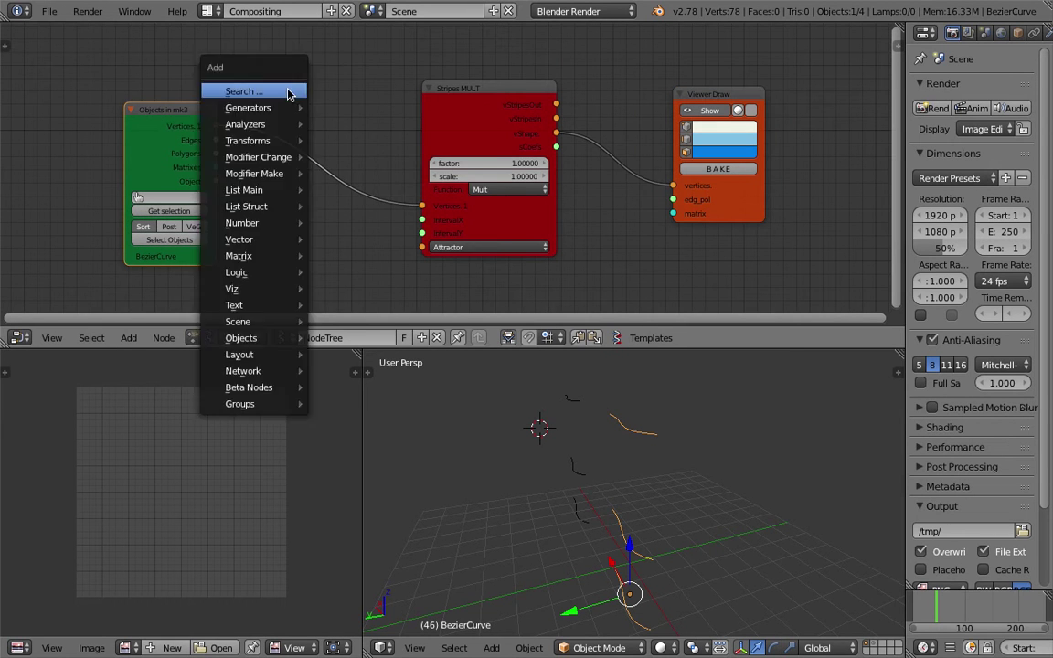
{"action": "left_click", "coordinate": [286, 90]}
{"action": "type", "text": "sepa"}
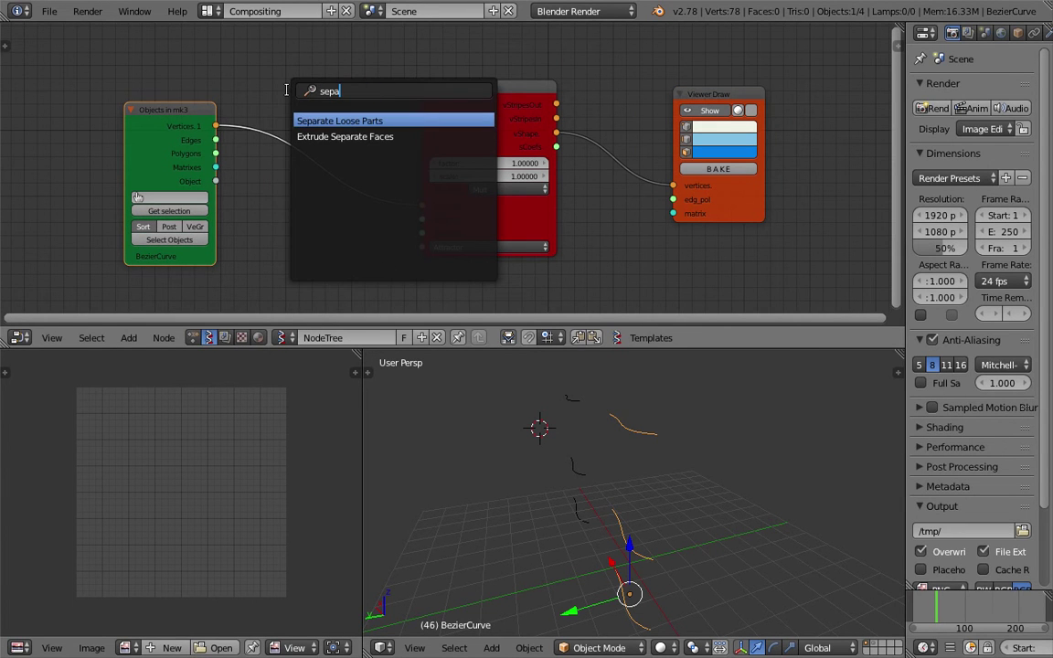
{"action": "key", "text": "Return"}
{"action": "left_click", "coordinate": [279, 94]}
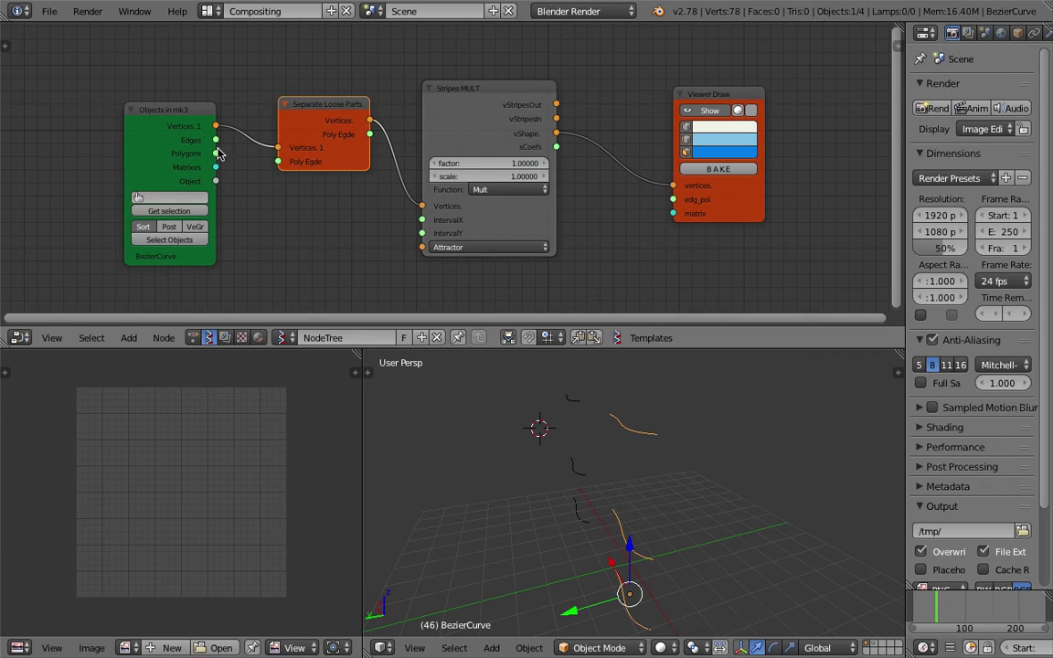
- Link the Objects in node's Edges output to the Poly Egde input of Separate Loose Parts and view the stripe points
{"action": "left_click_drag", "start_coordinate": [217, 143], "coordinate": [278, 161]}
{"action": "middle_click_drag", "start_coordinate": [713, 420], "coordinate": [660, 471]}
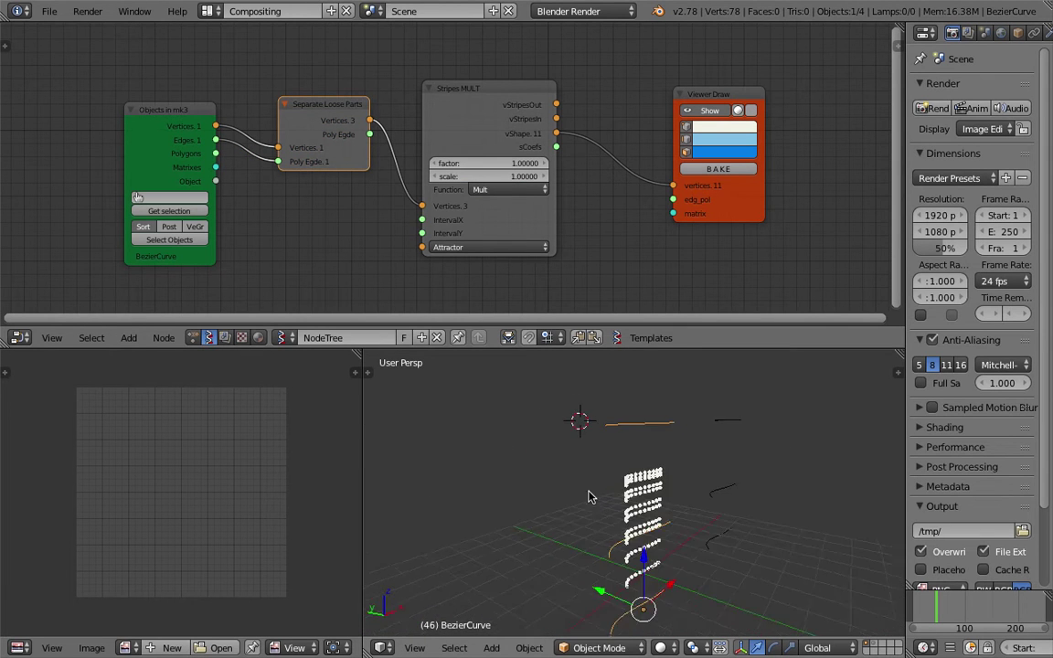
{"action": "middle_click_drag", "start_coordinate": [589, 497], "coordinate": [818, 423]}
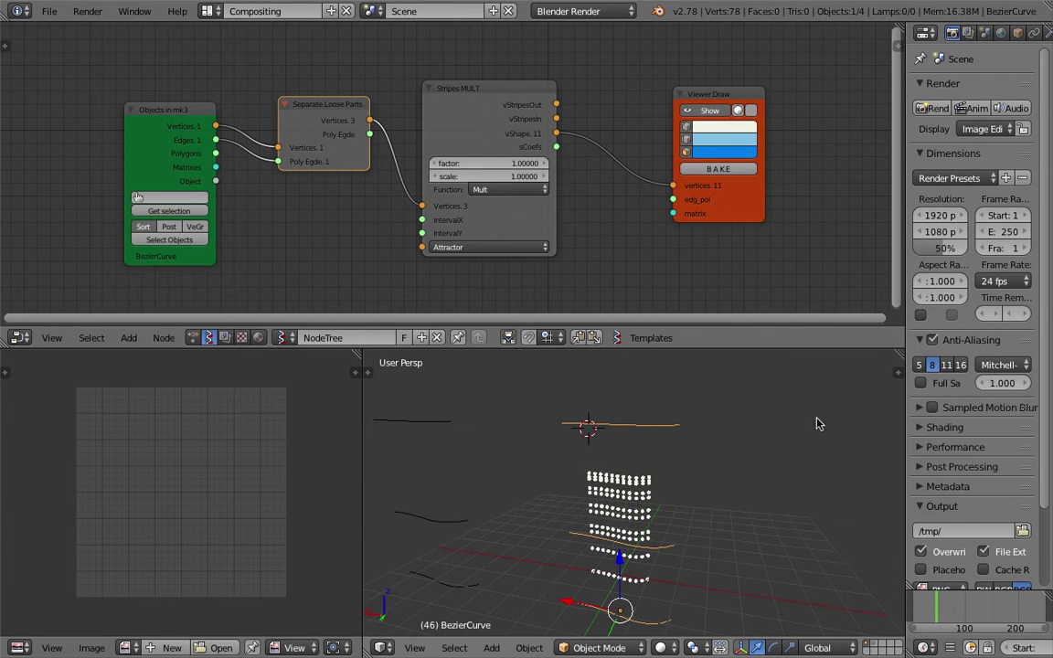
- Show the joined curve's transform properties and move it away from the stripe points, to about X -5.27, Y -2.41, Z 0.22
{"action": "key", "text": "n"}
{"action": "scroll", "coordinate": [804, 562], "scroll_direction": "down", "scroll_amount": 2}
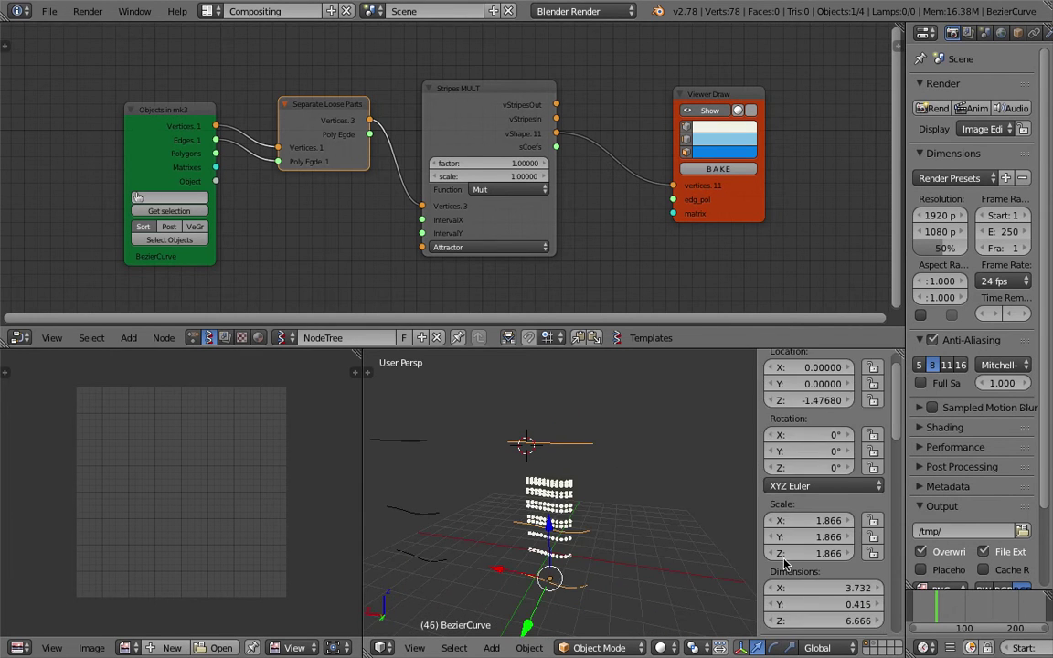
{"action": "key", "text": "g"}
{"action": "left_click", "coordinate": [694, 481]}
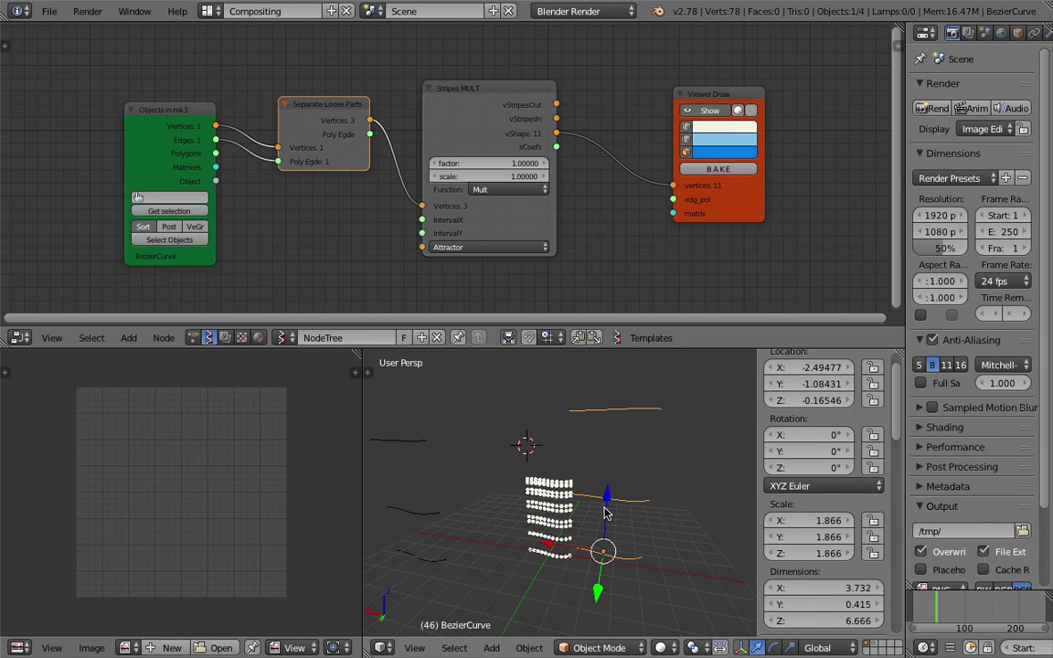
{"action": "middle_click_drag", "start_coordinate": [620, 512], "coordinate": [567, 517]}
{"action": "key", "text": "g"}
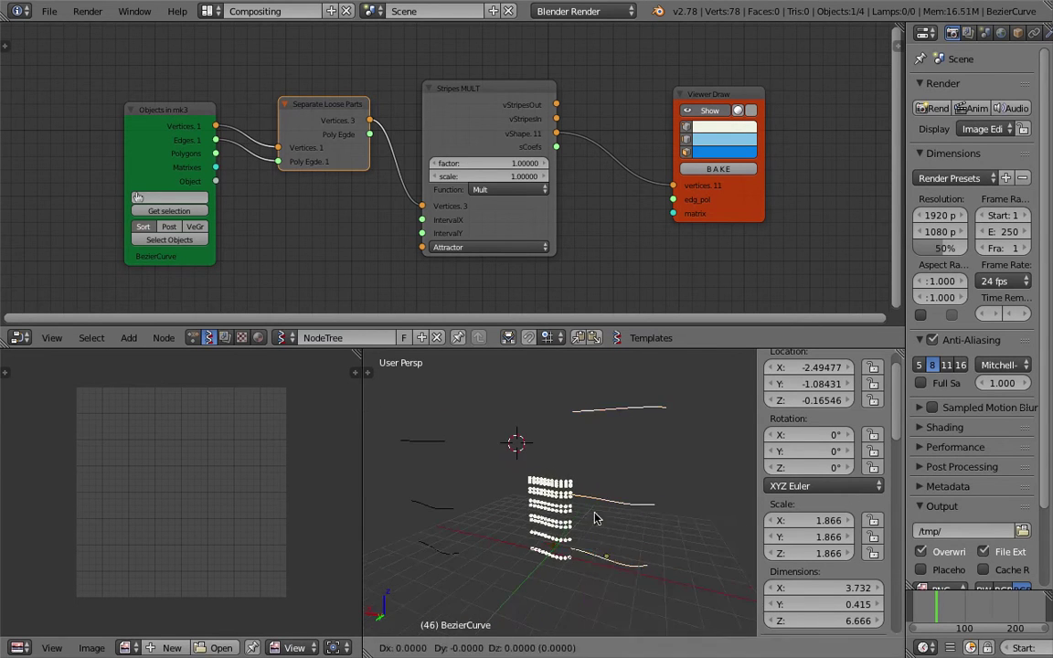
{"action": "left_click", "coordinate": [681, 501]}
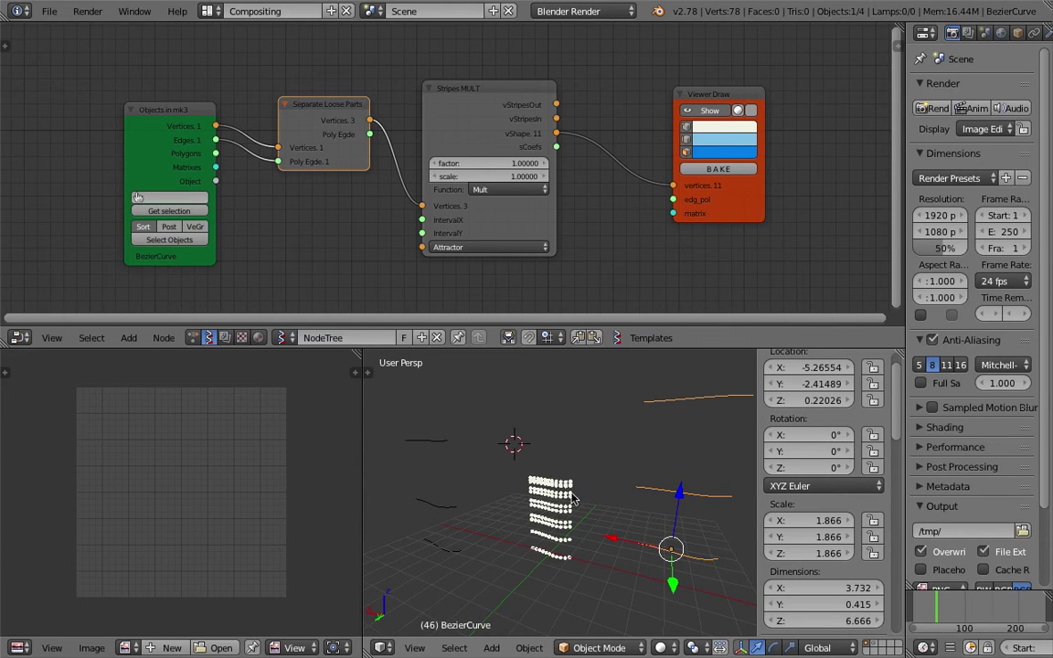
- Move the Objects in node away from Separate Loose Parts and add a Matrix Apply node between them
{"action": "middle_click_drag", "start_coordinate": [701, 504], "coordinate": [686, 512]}
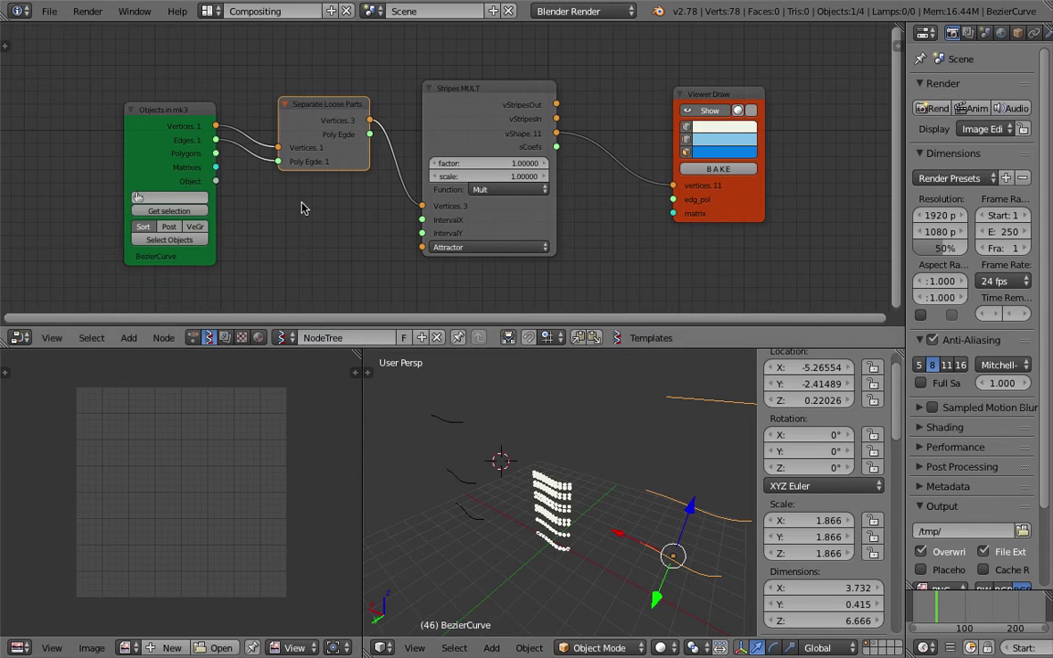
{"action": "middle_click_drag", "start_coordinate": [303, 206], "coordinate": [377, 192]}
{"action": "left_click_drag", "start_coordinate": [214, 102], "coordinate": [145, 104]}
{"action": "key", "text": "shift+a"}
{"action": "left_click", "coordinate": [229, 183]}
{"action": "type", "text": "mat"}
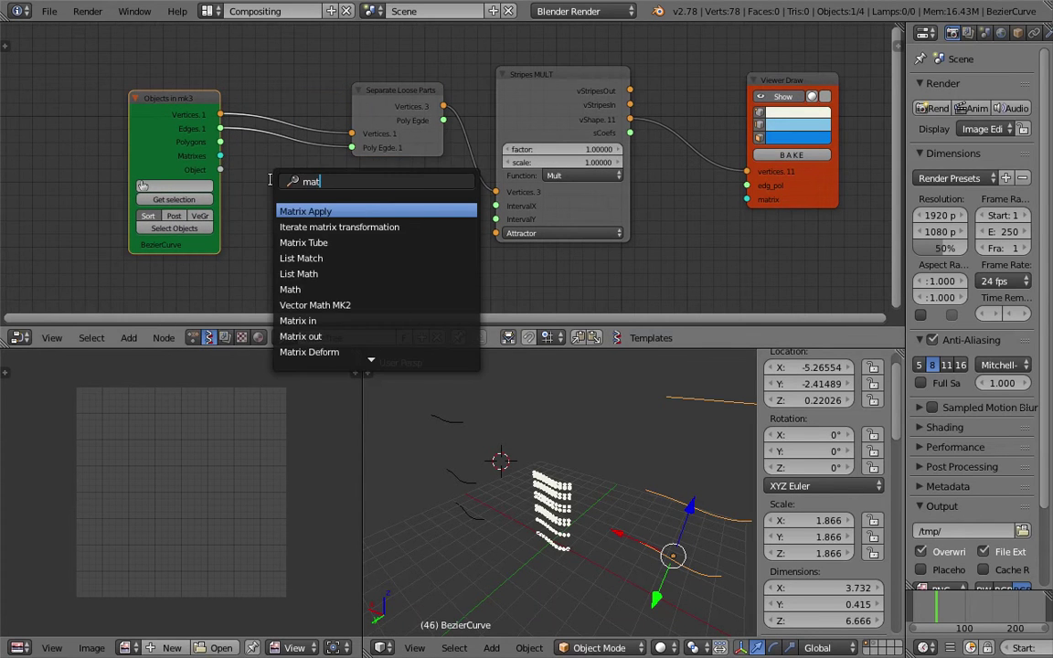
{"action": "key", "text": "Return"}
{"action": "left_click", "coordinate": [273, 183]}
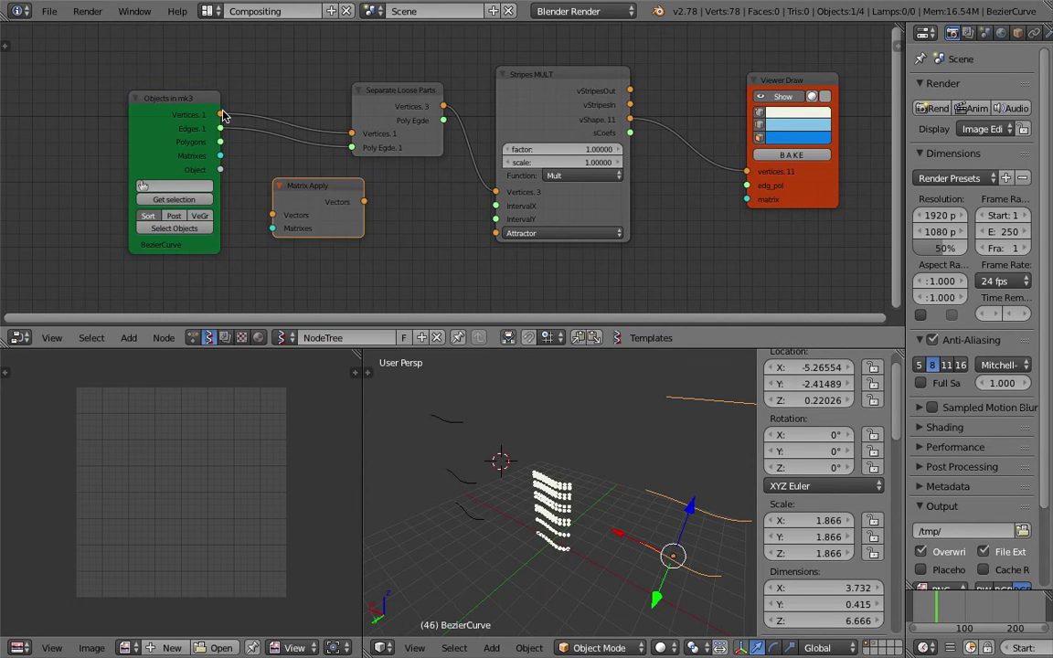
- Route the Objects in node's Vertices and Matrixes through Matrix Apply into the Vertices input of Separate Loose Parts and view the stripe points
{"action": "left_click_drag", "start_coordinate": [222, 114], "coordinate": [274, 216]}
{"action": "left_click_drag", "start_coordinate": [220, 155], "coordinate": [353, 134]}
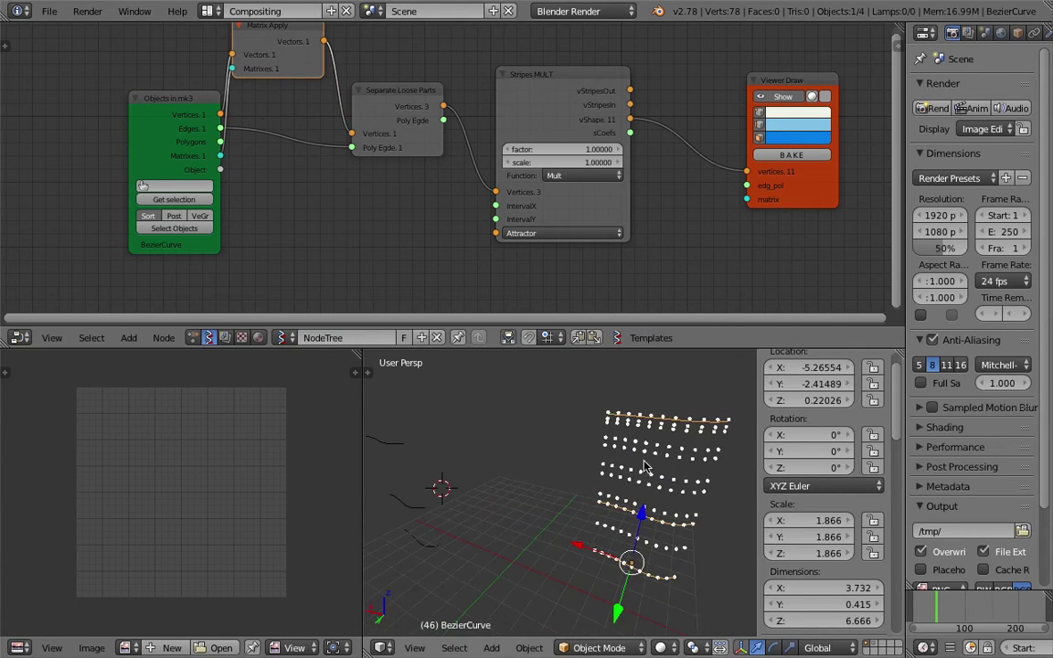
{"action": "middle_click_drag", "start_coordinate": [645, 467], "coordinate": [568, 467]}
{"action": "middle_click_drag", "start_coordinate": [580, 522], "coordinate": [579, 471]}
{"action": "middle_click_drag", "start_coordinate": [589, 427], "coordinate": [553, 425]}
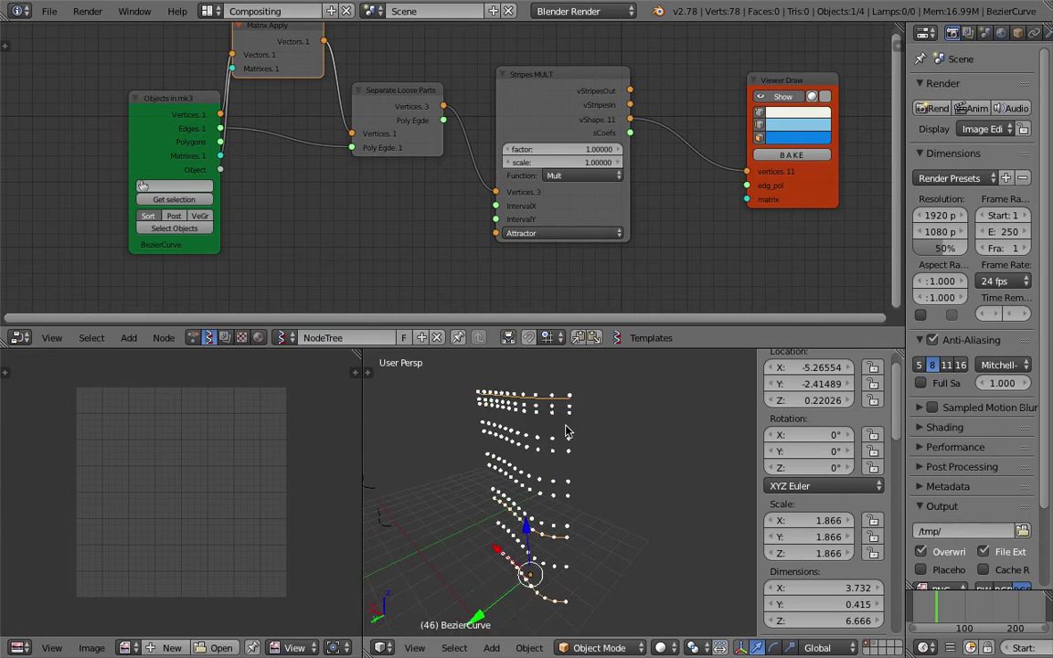
- Try the Simple, Mult, Sin and Cos functions on the Stripes node and set its function to Sqrt
{"action": "left_click", "coordinate": [569, 177]}
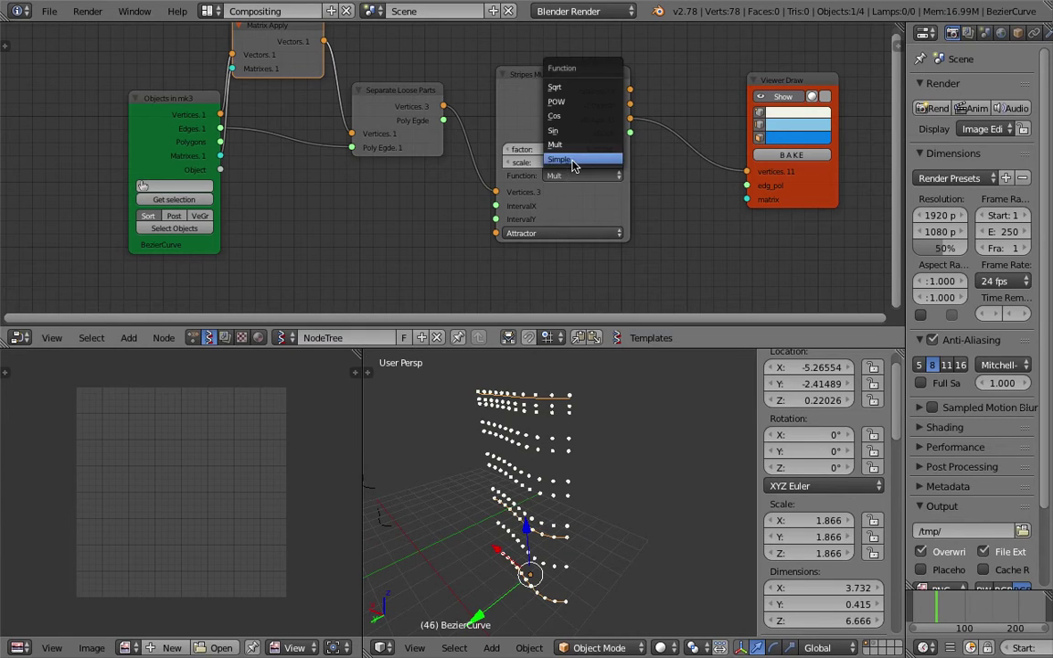
{"action": "left_click", "coordinate": [574, 161]}
{"action": "left_click", "coordinate": [576, 176]}
{"action": "left_click", "coordinate": [557, 144]}
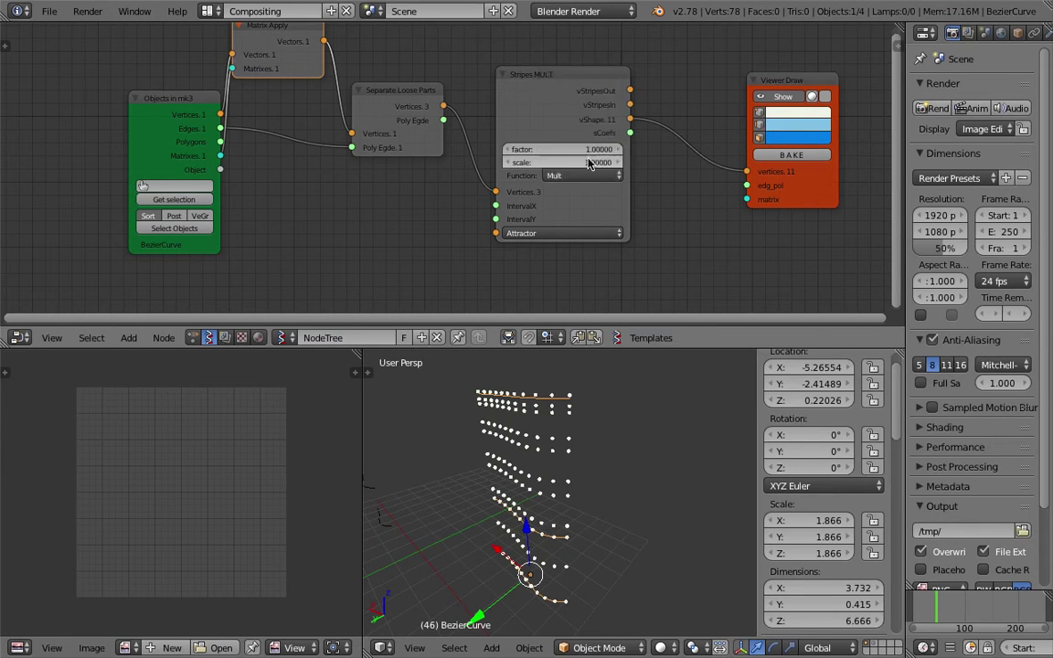
{"action": "left_click", "coordinate": [576, 175]}
{"action": "left_click", "coordinate": [584, 139]}
{"action": "left_click", "coordinate": [586, 176]}
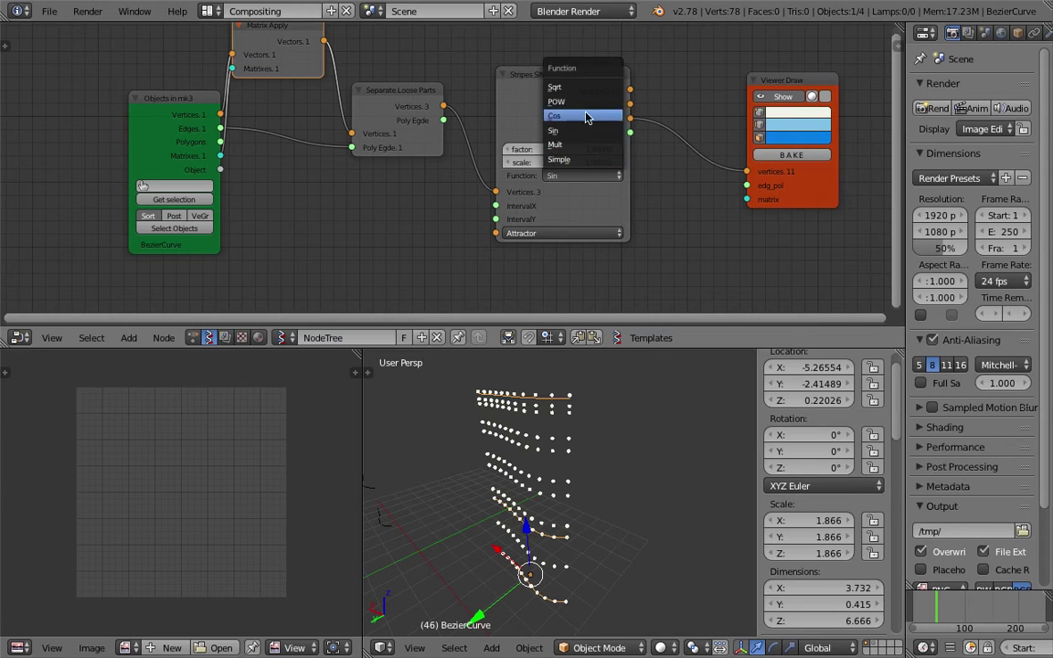
{"action": "left_click", "coordinate": [587, 116]}
{"action": "left_click", "coordinate": [617, 175]}
{"action": "left_click", "coordinate": [578, 89]}
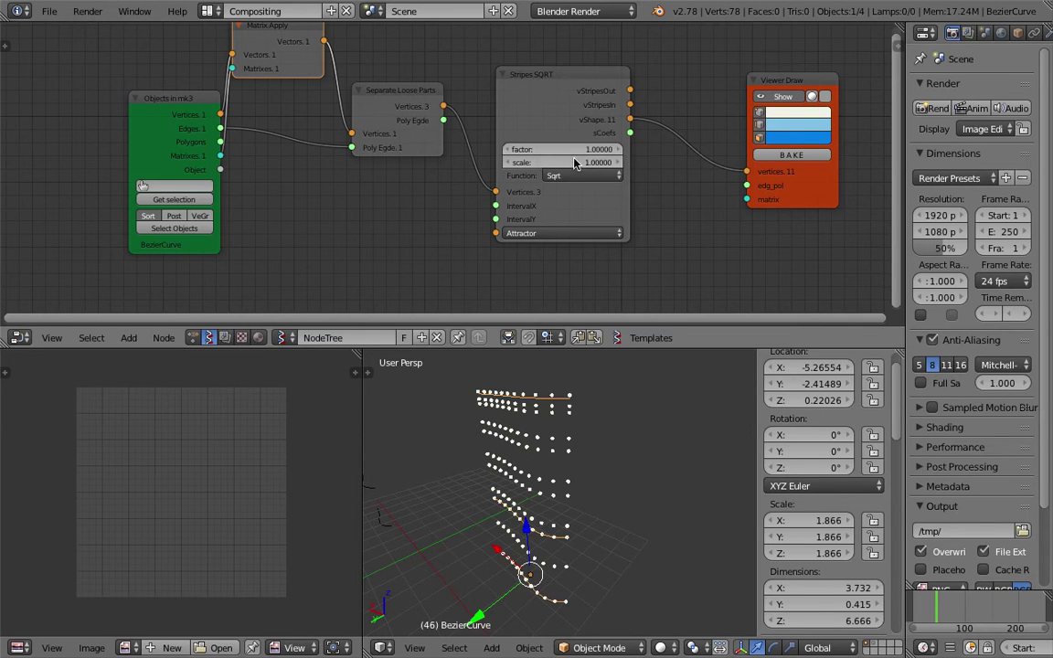
- Move the Separate Loose Parts node slightly lower and save the file
{"action": "left_click_drag", "start_coordinate": [399, 96], "coordinate": [389, 120]}
{"action": "key", "text": "ctrl+s"}
{"action": "left_click", "coordinate": [388, 119]}
{"action": "middle_click_drag", "start_coordinate": [513, 140], "coordinate": [466, 154]}
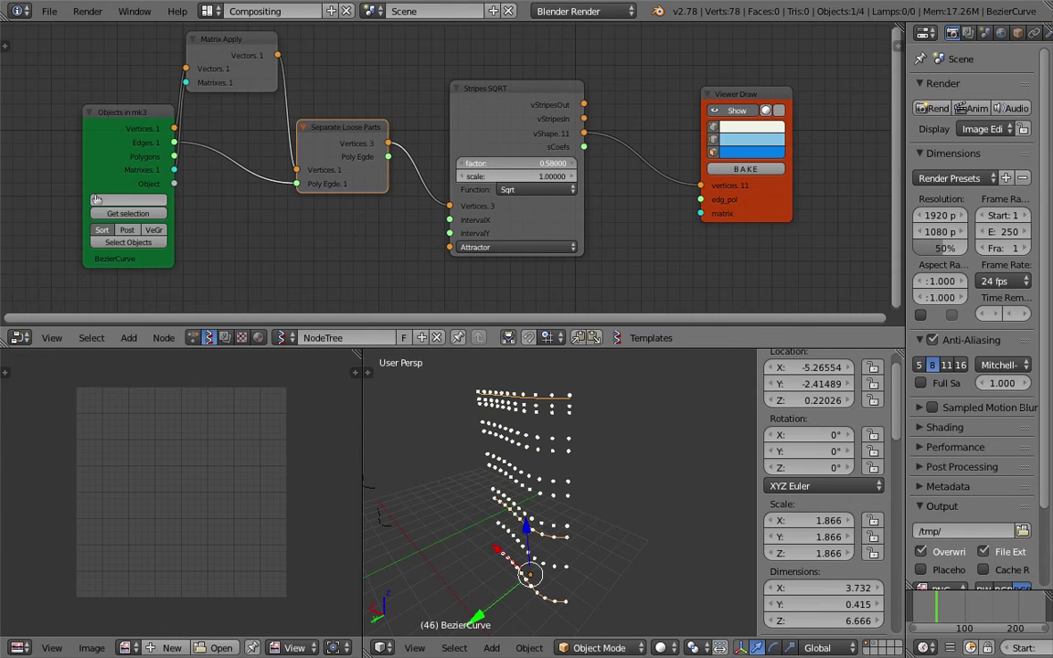
{"action": "key", "text": "Return"}
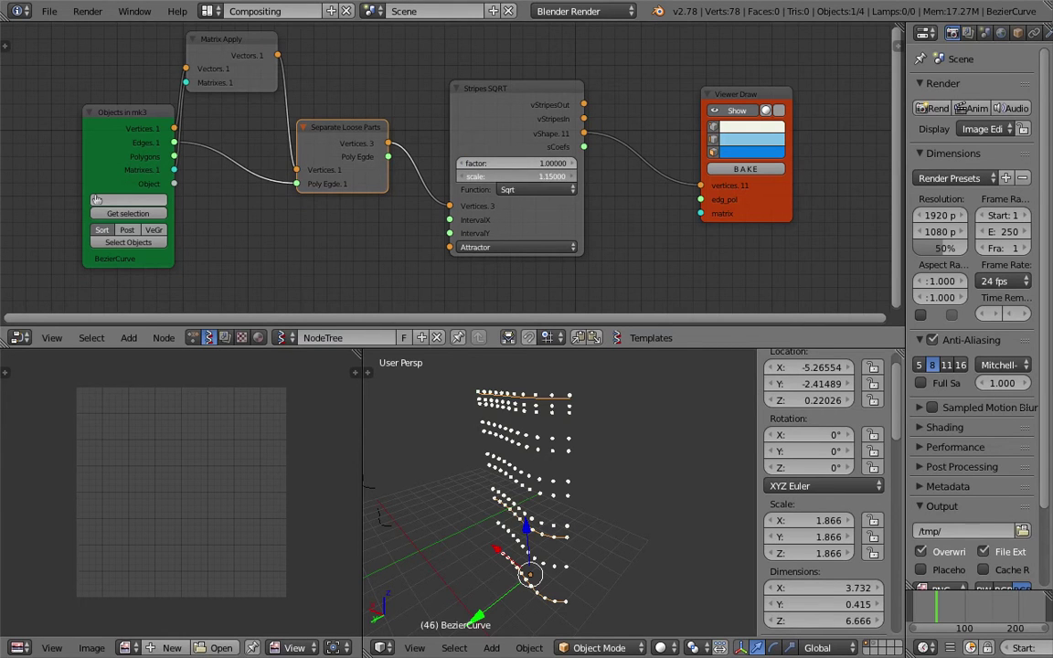
- Link the Stripes node's vStripesOut output to Viewer Draw's vertices and set the factor to 1.63 and scale to 1.45
{"action": "mouse_move", "coordinate": [732, 121]}
{"action": "left_mouse_down"}
{"action": "mouse_move", "coordinate": [722, 105]}
{"action": "mouse_move", "coordinate": [710, 110]}
{"action": "left_mouse_up"}
{"action": "left_click_drag", "start_coordinate": [585, 105], "coordinate": [618, 129]}
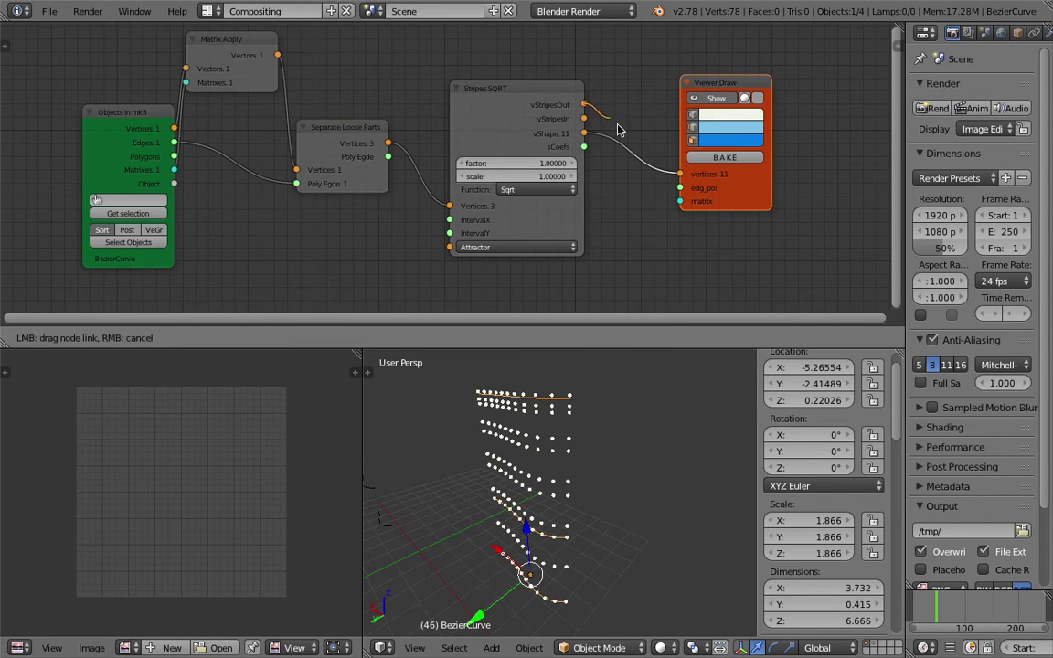
{"action": "left_click_drag", "start_coordinate": [678, 177], "coordinate": [680, 179]}
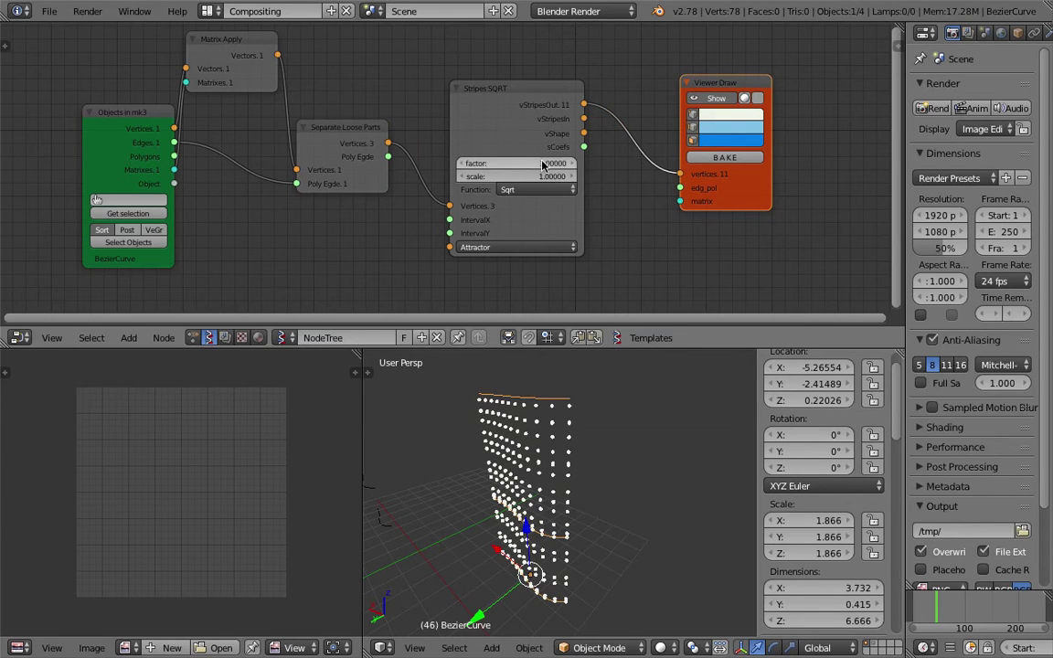
{"action": "left_click_drag", "start_coordinate": [517, 163], "coordinate": [668, 163]}
{"action": "left_click_drag", "start_coordinate": [585, 163], "coordinate": [547, 177]}
- Link vStripesIn to Viewer Draw's vertices instead and set the Stripes factor to 1.69 and scale to 1.48
{"action": "left_click_drag", "start_coordinate": [584, 120], "coordinate": [594, 126]}
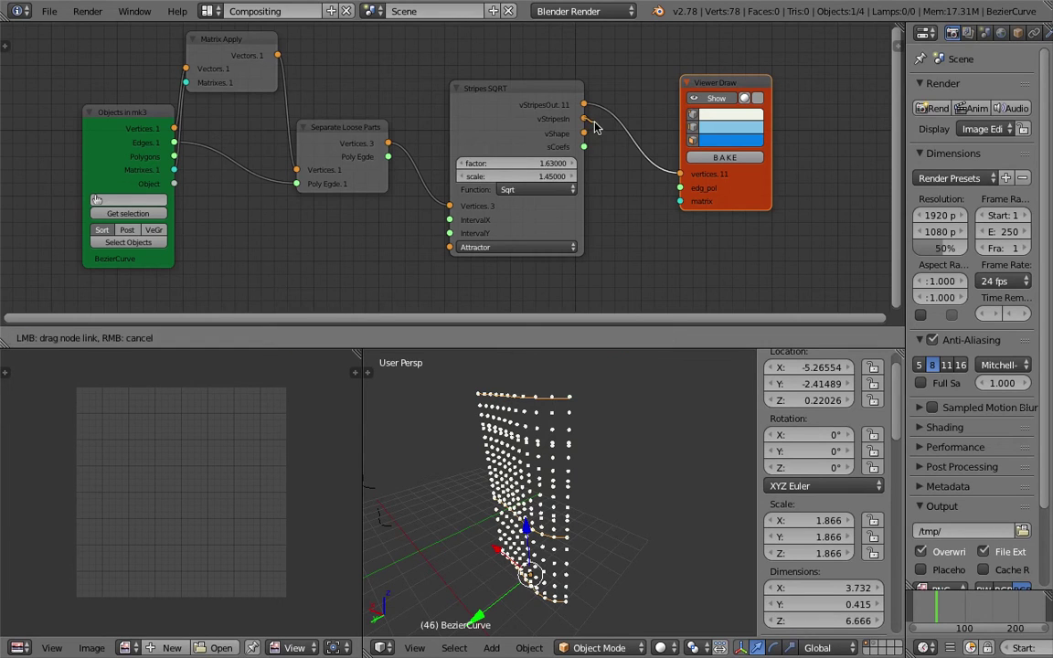
{"action": "left_click_drag", "start_coordinate": [676, 174], "coordinate": [680, 174]}
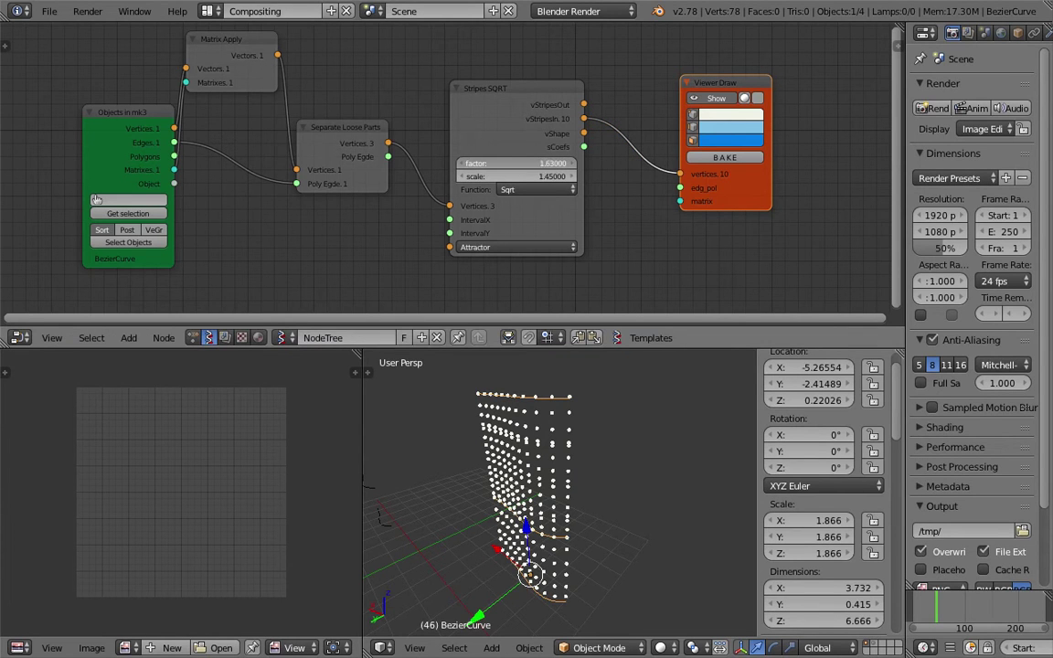
{"action": "left_click_drag", "start_coordinate": [517, 163], "coordinate": [485, 163]}
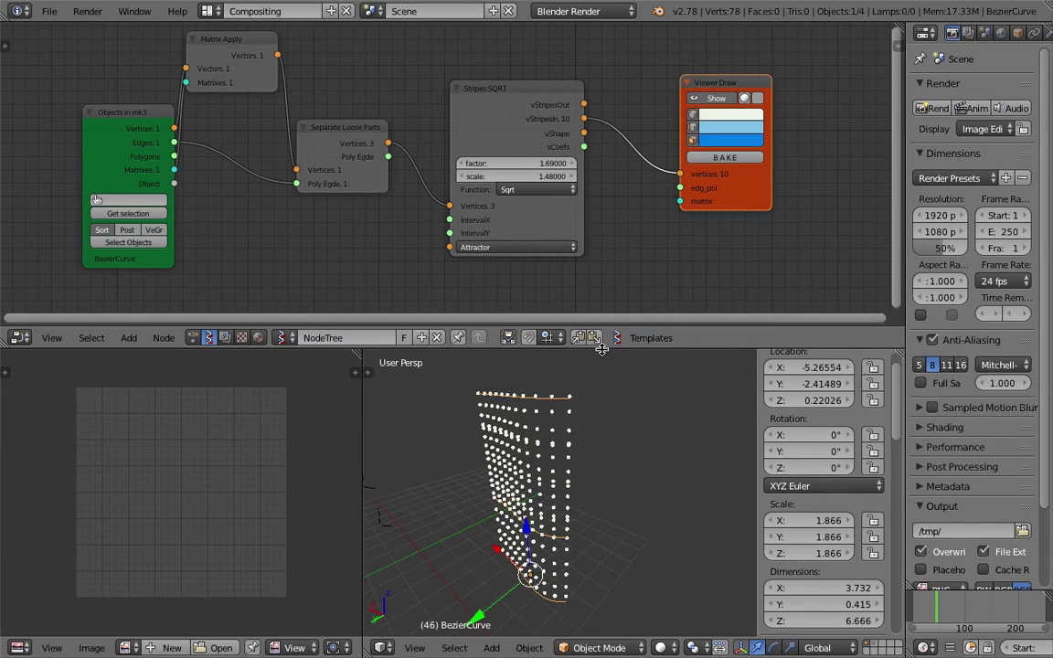
- Enlarge the node editor, put the joined curve in Edit Mode and select all control points of its middle curve
{"action": "left_click_drag", "start_coordinate": [541, 321], "coordinate": [541, 351]}
{"action": "middle_click_drag", "start_coordinate": [612, 467], "coordinate": [602, 468]}
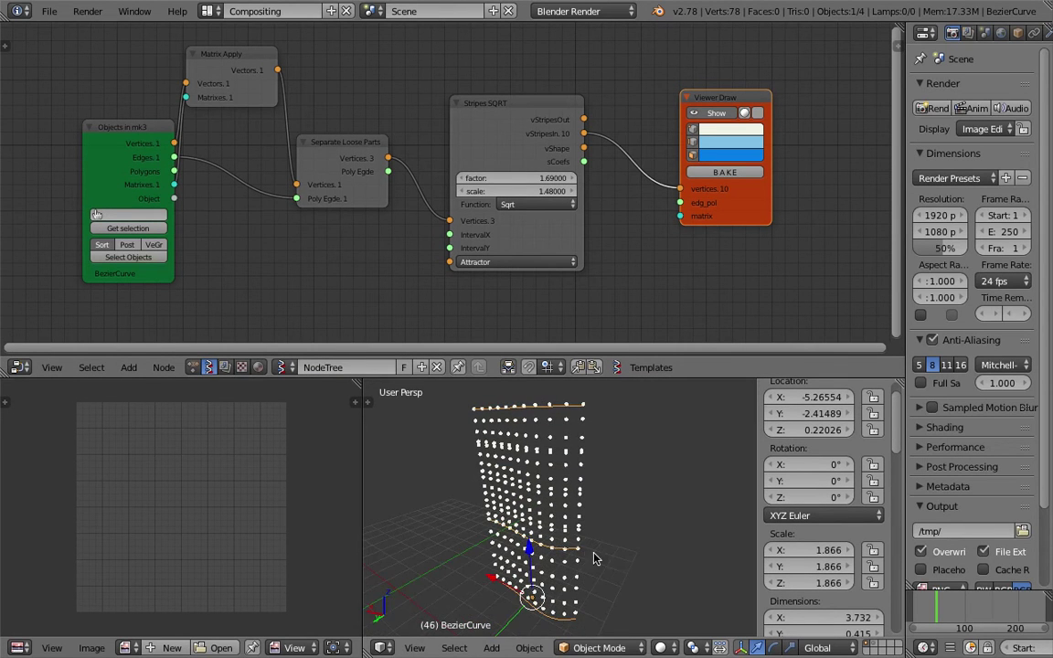
{"action": "key", "text": "Tab"}
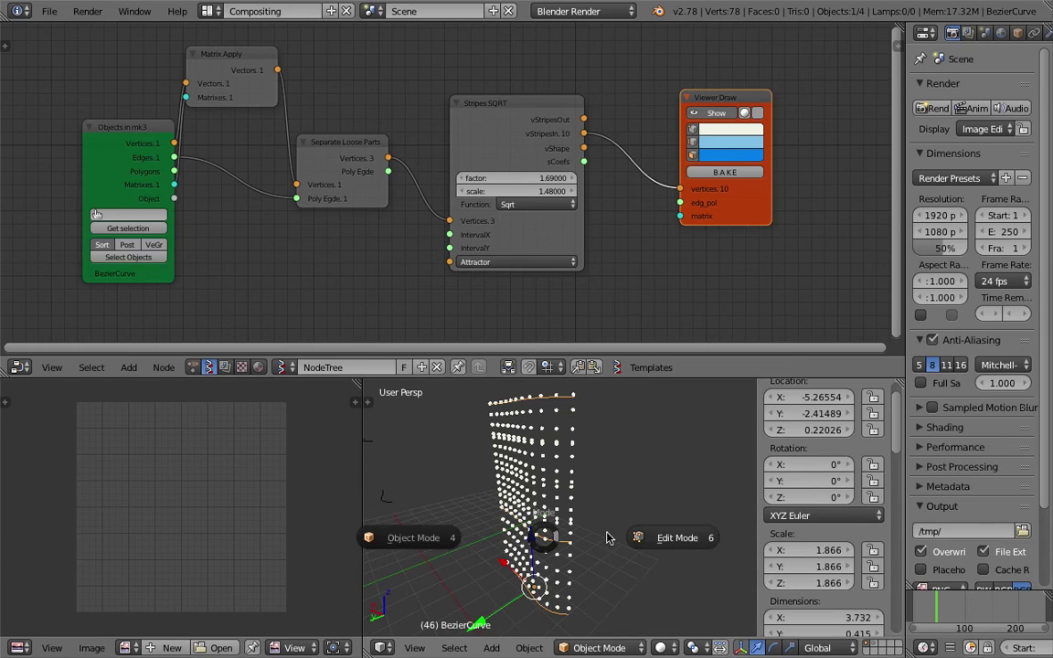
{"action": "left_click", "coordinate": [585, 486]}
{"action": "middle_click_drag", "start_coordinate": [596, 520], "coordinate": [586, 528]}
{"action": "scroll", "coordinate": [586, 528], "scroll_direction": "down", "scroll_amount": 1}
{"action": "key", "text": "a"}
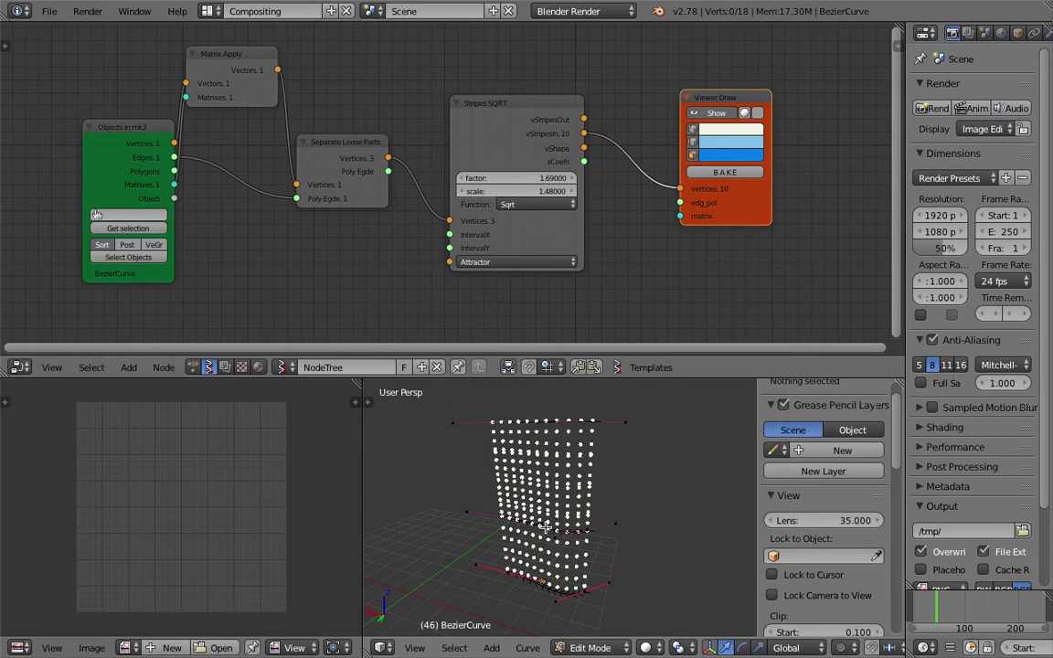
{"action": "key", "text": "a"}
{"action": "key", "text": "a"}
{"action": "left_click_drag", "start_coordinate": [528, 508], "coordinate": [631, 538]}
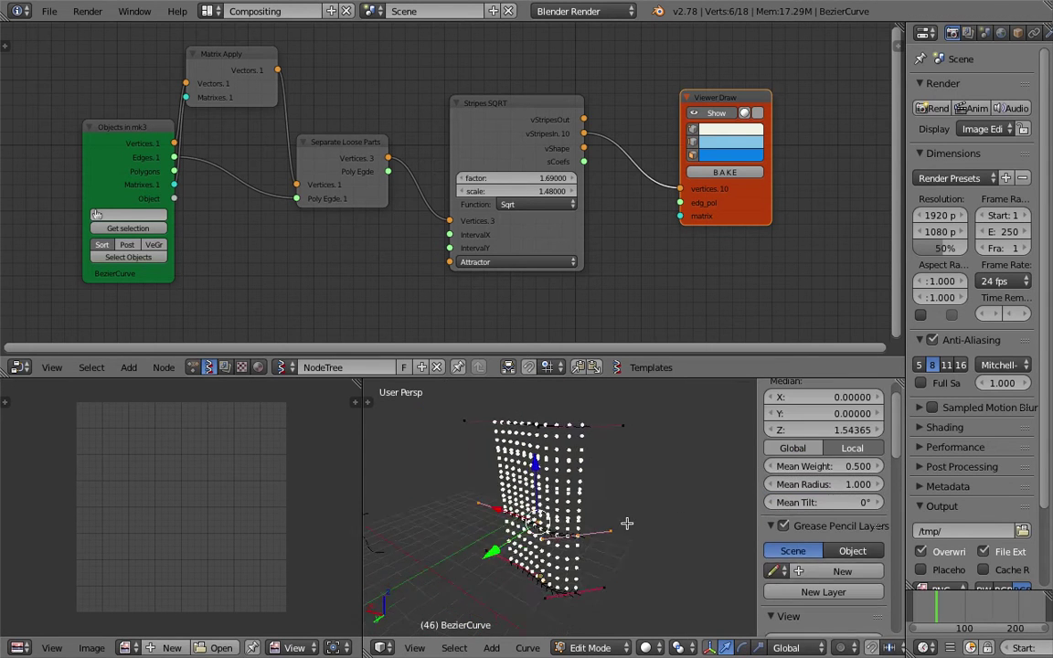
- Move the middle curve's points out to a median of about X 0.15, Y 1.38, Z 1.54 and return to Object Mode
{"action": "middle_click_drag", "start_coordinate": [628, 524], "coordinate": [565, 546]}
{"action": "key", "text": "g"}
{"action": "left_click", "coordinate": [489, 545]}
{"action": "key", "text": "Tab"}
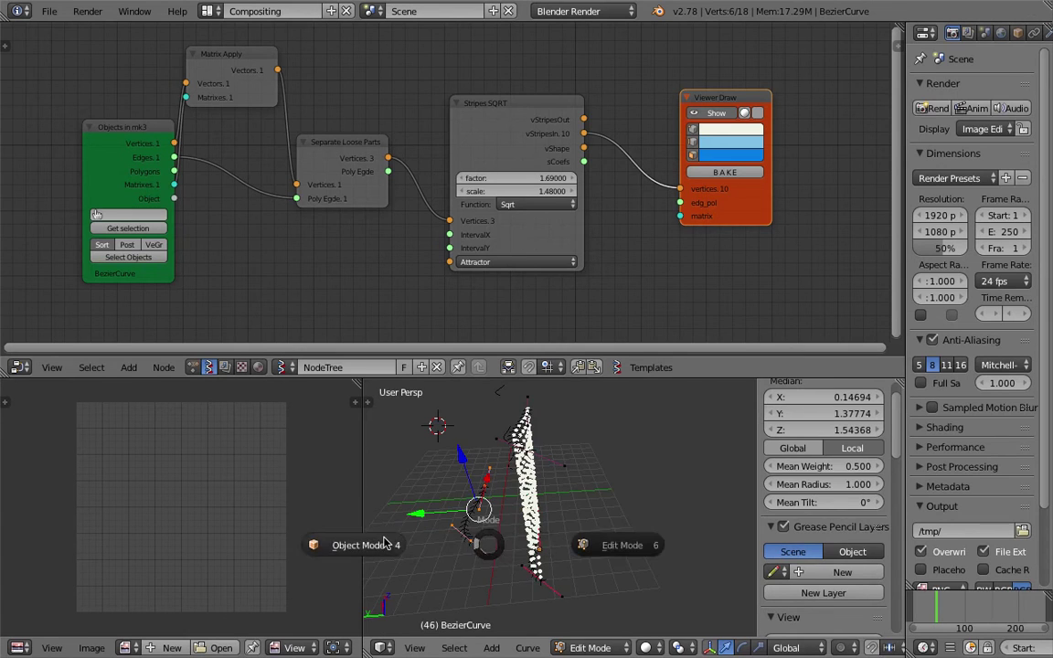
{"action": "left_click", "coordinate": [383, 541]}
- Change the current frame to 65 to refresh the stripes and inspect the stripe points from several sides
{"action": "middle_click_drag", "start_coordinate": [528, 502], "coordinate": [591, 473]}
{"action": "left_click_drag", "start_coordinate": [940, 614], "coordinate": [947, 613]}
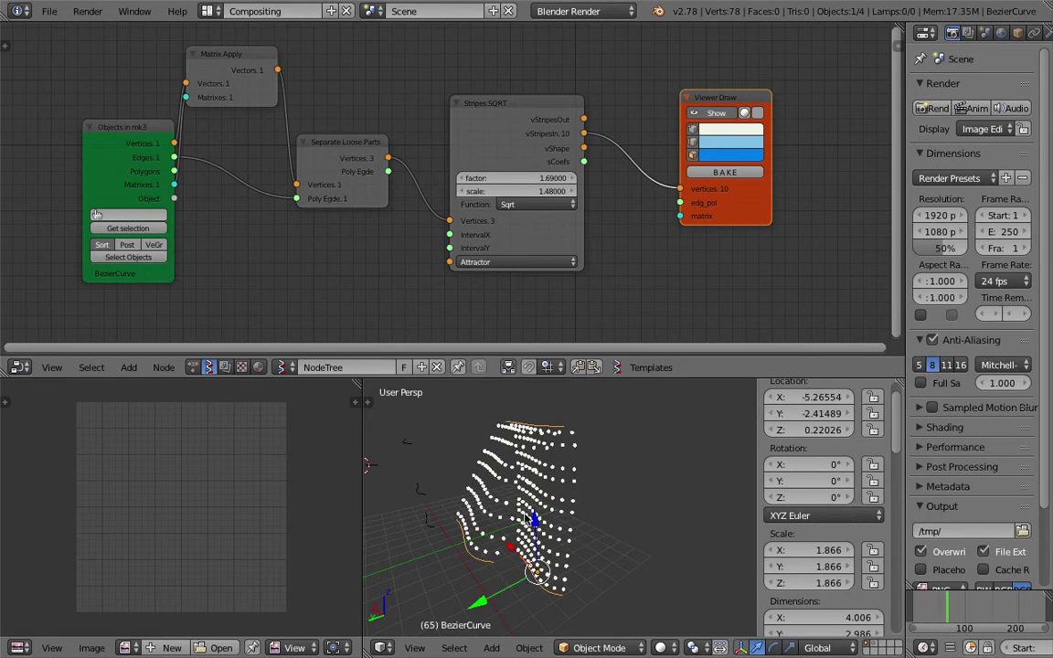
{"action": "middle_click_drag", "start_coordinate": [532, 500], "coordinate": [469, 533]}
{"action": "middle_click_drag", "start_coordinate": [544, 524], "coordinate": [578, 459]}
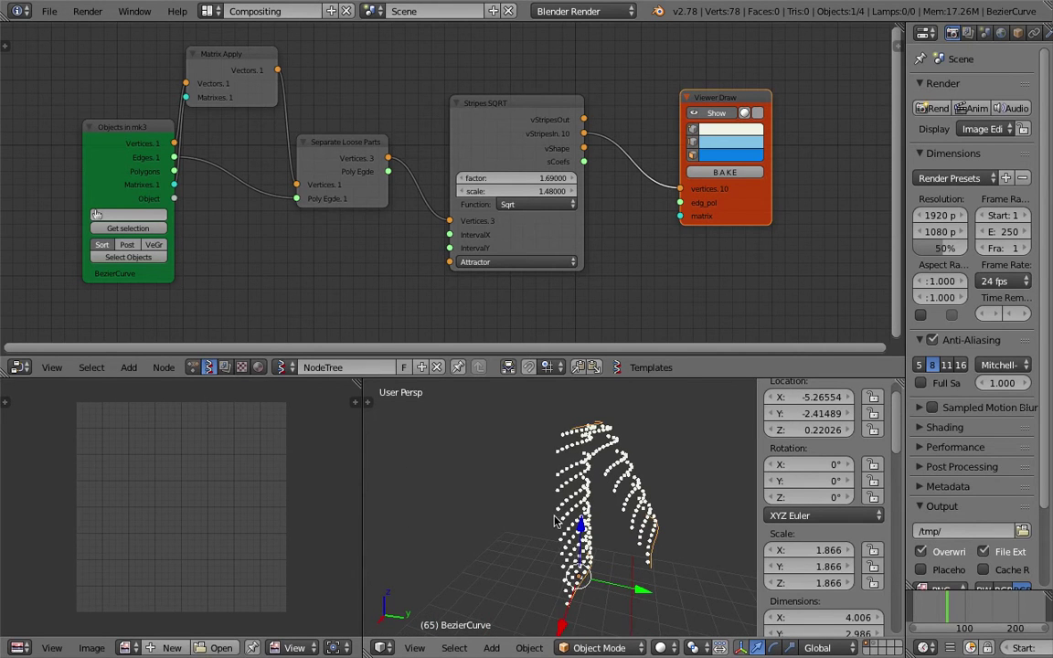
{"action": "middle_click_drag", "start_coordinate": [623, 526], "coordinate": [574, 501]}
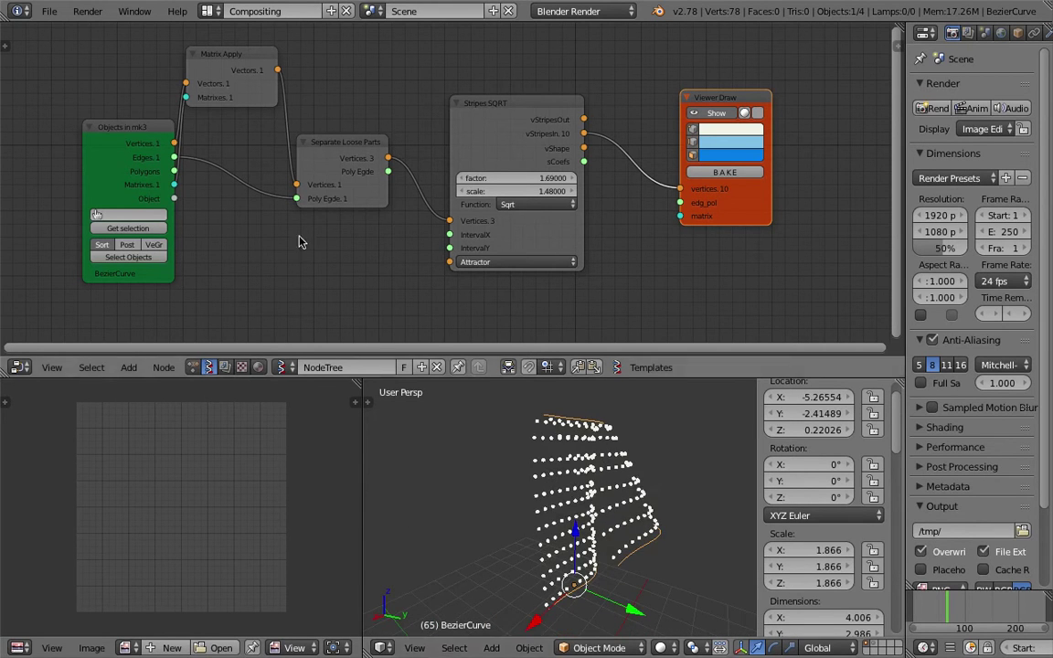
- Spread out the Objects in, Matrix Apply and Separate Loose Parts nodes to make room before the Stripes node
{"action": "middle_click_drag", "start_coordinate": [136, 137], "coordinate": [293, 157]}
{"action": "scroll", "coordinate": [294, 156], "scroll_direction": "down", "scroll_amount": 2}
{"action": "left_click_drag", "start_coordinate": [295, 156], "coordinate": [160, 166]}
{"action": "left_click_drag", "start_coordinate": [347, 87], "coordinate": [217, 95]}
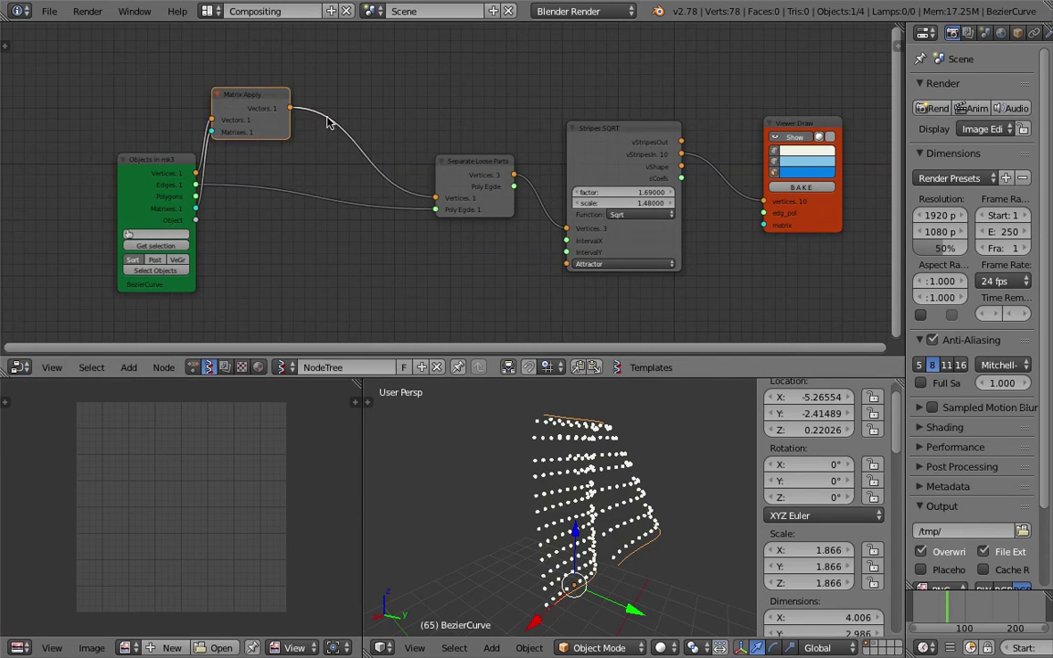
{"action": "left_click_drag", "start_coordinate": [449, 178], "coordinate": [382, 200]}
{"action": "left_click_drag", "start_coordinate": [278, 102], "coordinate": [299, 98]}
{"action": "scroll", "coordinate": [477, 152], "scroll_direction": "up", "scroll_amount": 2}
{"action": "middle_click_drag", "start_coordinate": [477, 152], "coordinate": [425, 120]}
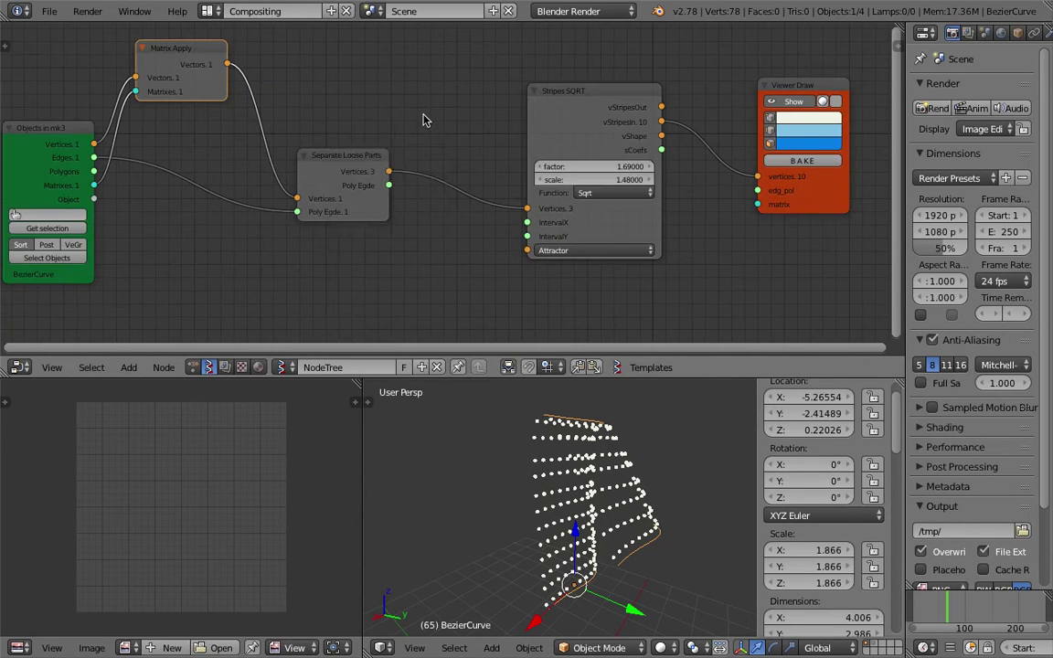
- Add a List Shift node on the link between Separate Loose Parts and the Stripes node
{"action": "key", "text": "shift+a"}
{"action": "left_click", "coordinate": [423, 116]}
{"action": "type", "text": "list"}
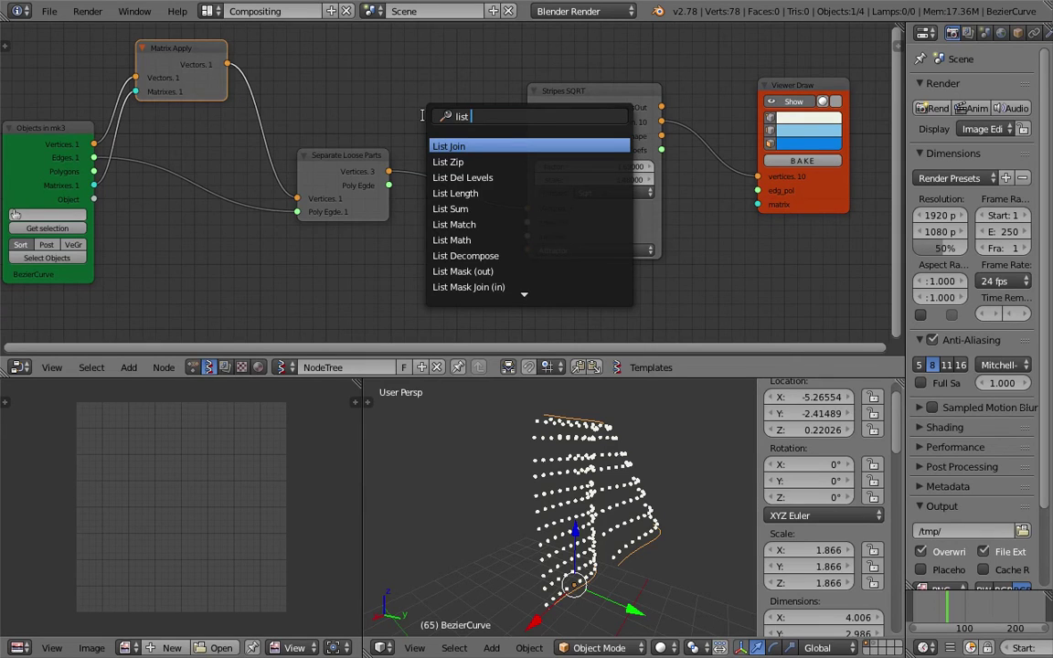
{"action": "type", "text": " shi"}
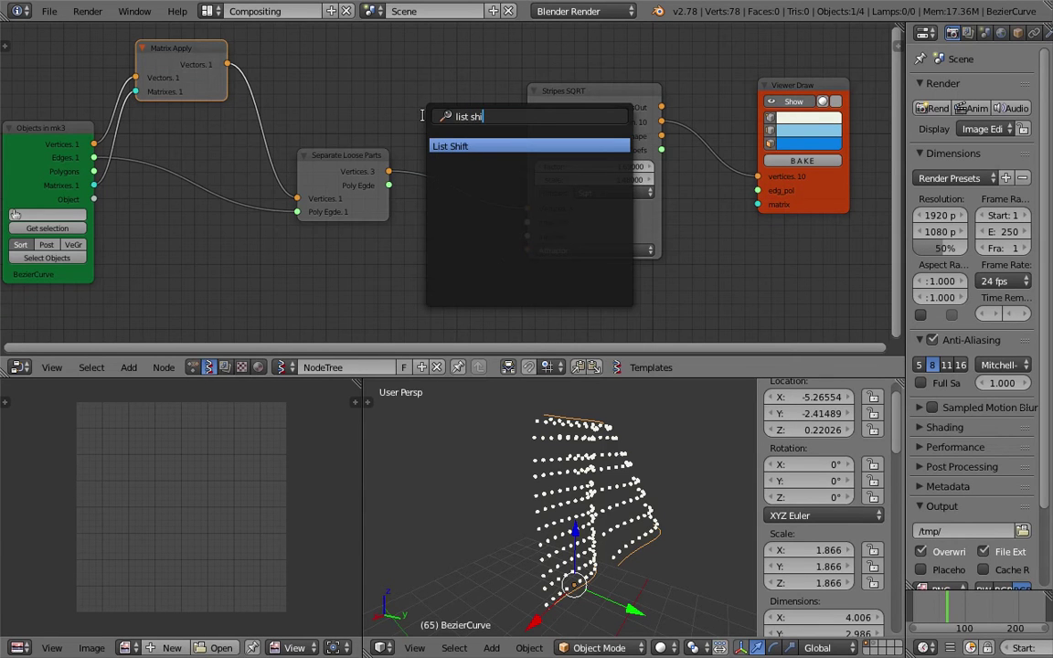
{"action": "key", "text": "Return"}
{"action": "left_click", "coordinate": [489, 176]}
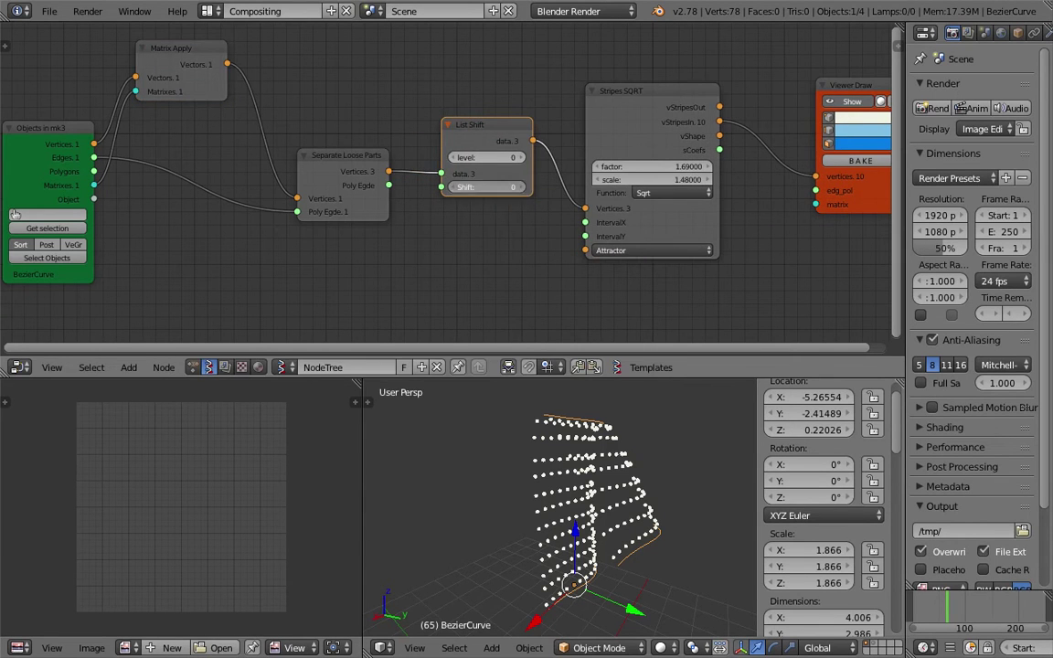
- Set the List Shift node's Shift to 2 and save the file while checking the reordered stripe points
{"action": "left_click", "coordinate": [517, 188]}
{"action": "left_click", "coordinate": [522, 192]}
{"action": "middle_click_drag", "start_coordinate": [574, 457], "coordinate": [507, 462]}
{"action": "key", "text": "ctrl+s"}
{"action": "left_click", "coordinate": [507, 462]}
{"action": "middle_click_drag", "start_coordinate": [631, 475], "coordinate": [592, 527]}
{"action": "key", "text": "ctrl+s"}
{"action": "left_click", "coordinate": [519, 513]}
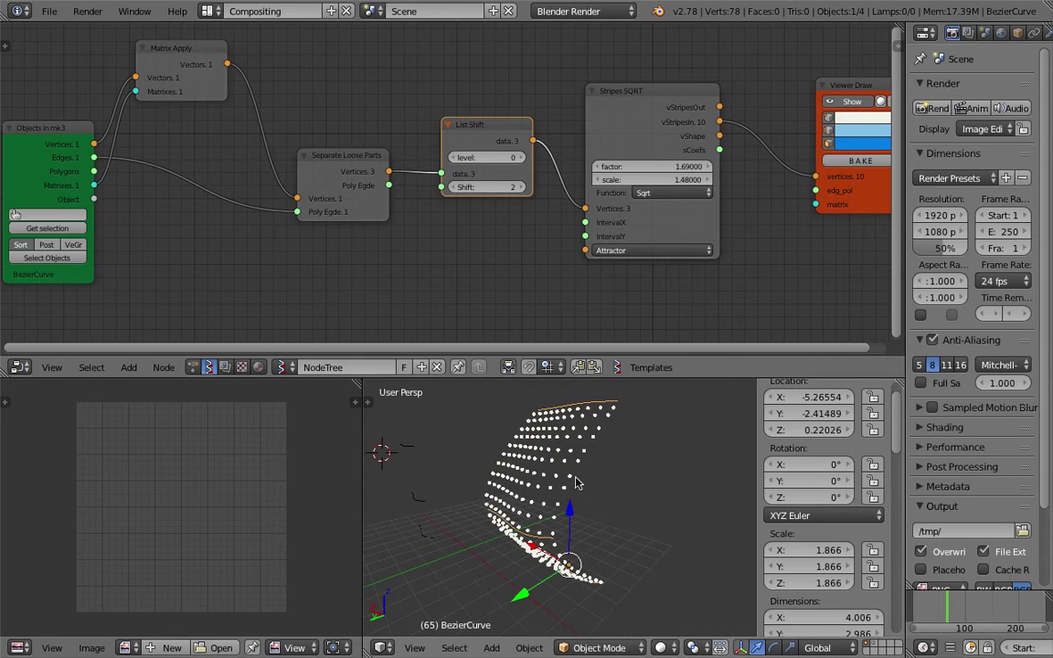
- Move the Viewer Draw node farther from the Stripes node, with vStripesIn linked to its vertices input, and save the file
{"action": "middle_click_drag", "start_coordinate": [572, 241], "coordinate": [366, 246]}
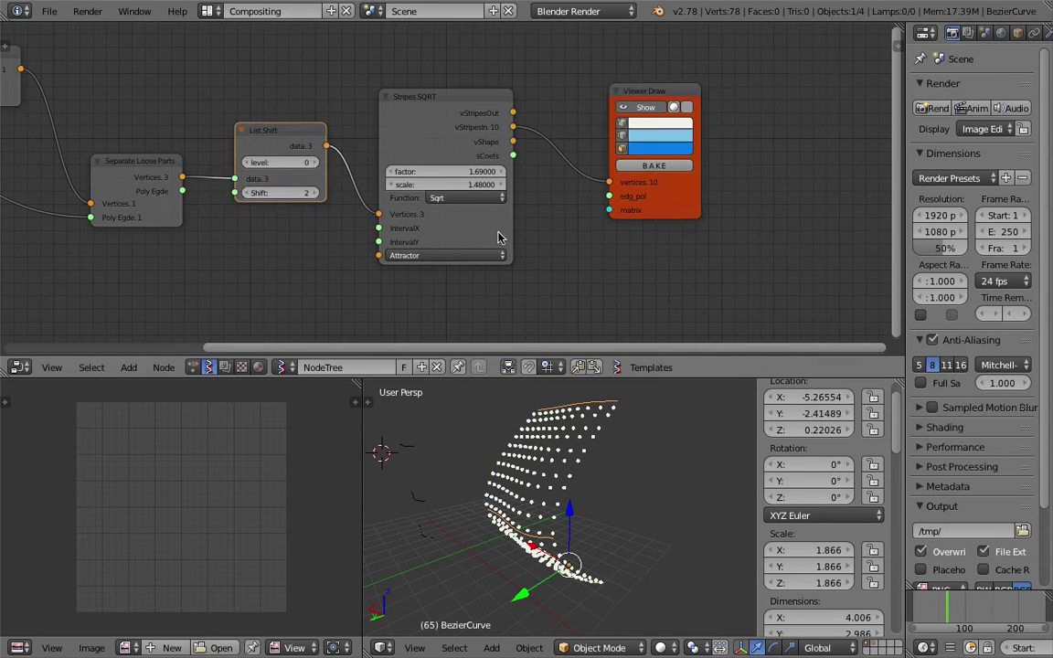
{"action": "left_click_drag", "start_coordinate": [670, 200], "coordinate": [705, 184]}
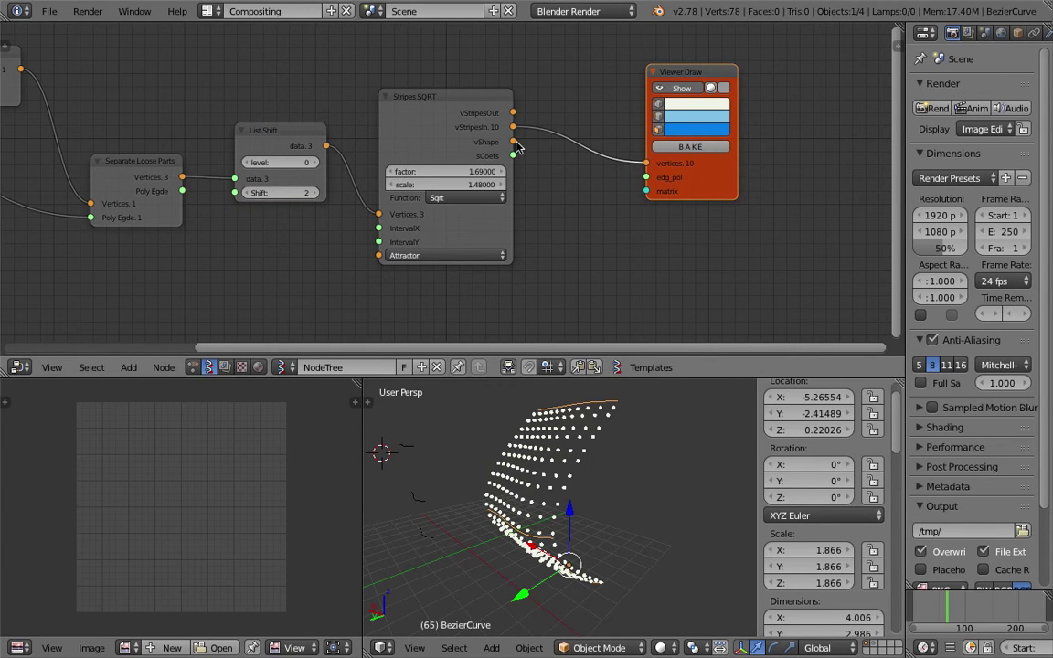
{"action": "left_click_drag", "start_coordinate": [514, 142], "coordinate": [642, 163]}
{"action": "mouse_move", "coordinate": [513, 129]}
{"action": "left_mouse_down"}
{"action": "mouse_move", "coordinate": [633, 168]}
{"action": "mouse_move", "coordinate": [742, 170]}
{"action": "left_mouse_up"}
{"action": "key", "text": "ctrl+s"}
{"action": "left_click", "coordinate": [705, 228]}
{"action": "middle_click_drag", "start_coordinate": [741, 216], "coordinate": [680, 219]}
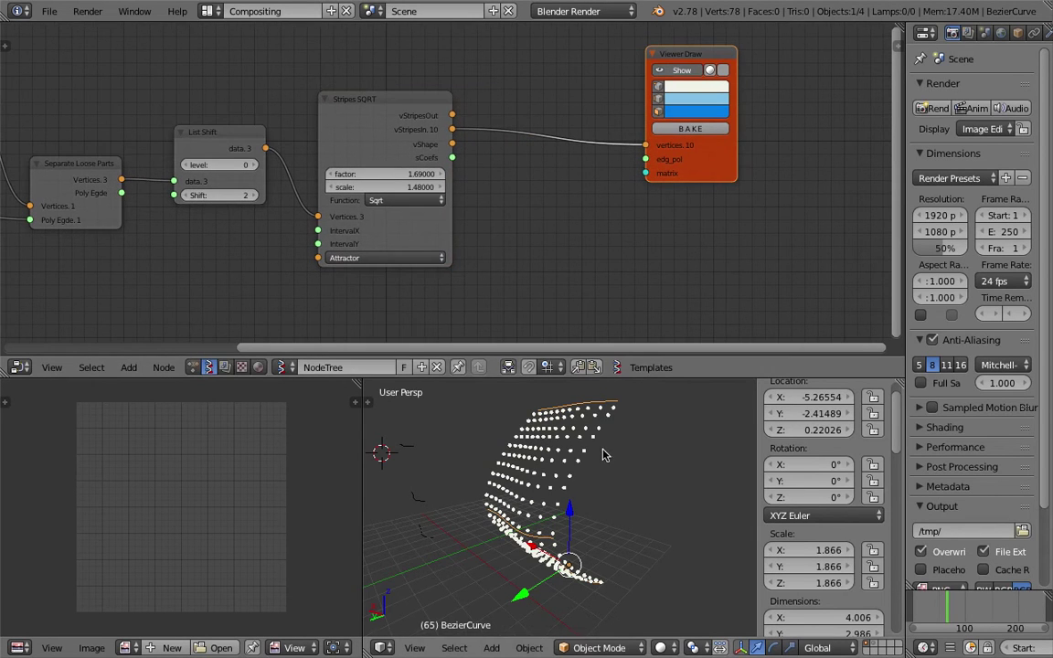
- Add a UV Connection node between the Stripes node and the Viewer Draw node
{"action": "middle_click_drag", "start_coordinate": [602, 454], "coordinate": [590, 410]}
{"action": "middle_click_drag", "start_coordinate": [543, 235], "coordinate": [532, 187]}
{"action": "key", "text": "shift+a"}
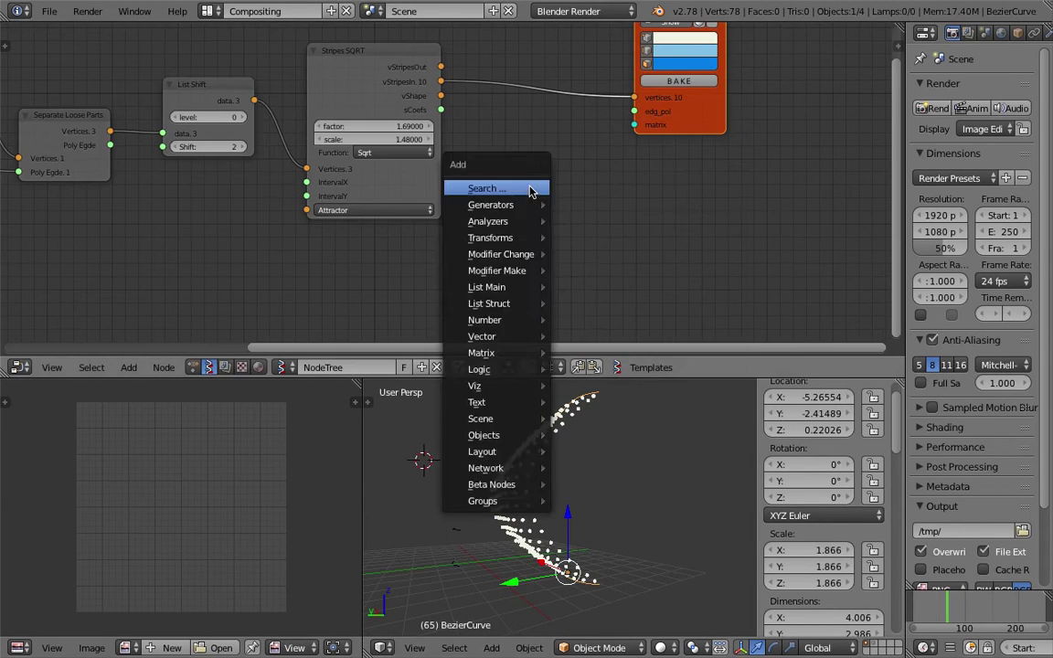
{"action": "left_click", "coordinate": [531, 188]}
{"action": "key", "text": "BackSpace"}
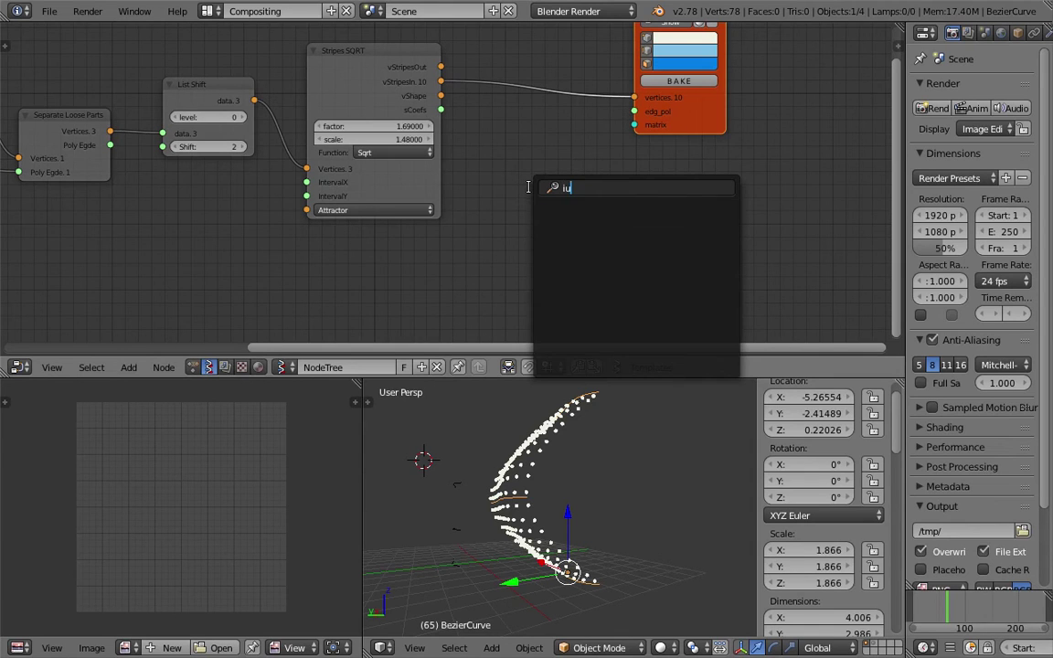
{"action": "type", "text": "uv"}
{"action": "key", "text": "Return"}
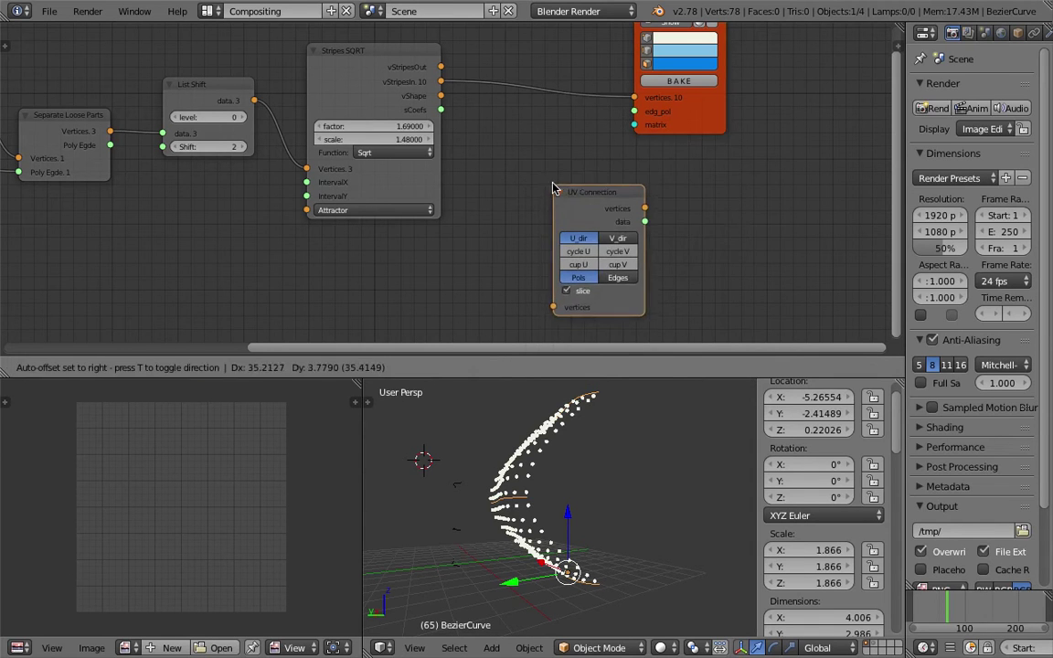
{"action": "left_click", "coordinate": [523, 153]}
- Link vShape to the UV Connection node's vertices, feed its vertices output into Viewer Draw, and shift both nodes to make room
{"action": "left_click_drag", "start_coordinate": [442, 95], "coordinate": [472, 143]}
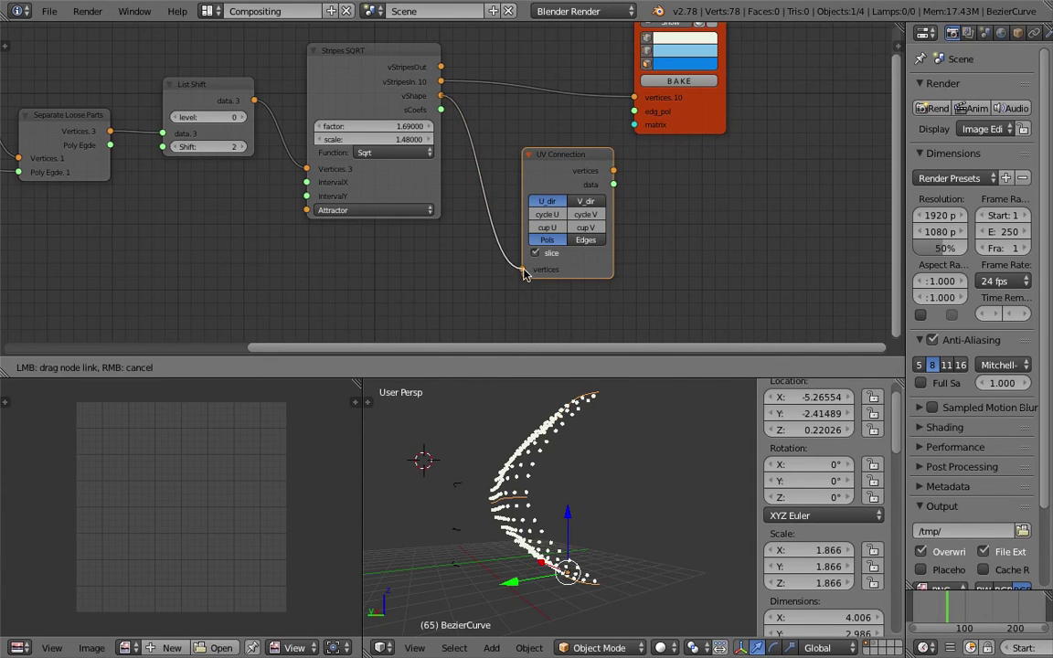
{"action": "left_click_drag", "start_coordinate": [524, 270], "coordinate": [523, 270]}
{"action": "left_click_drag", "start_coordinate": [553, 153], "coordinate": [531, 133]}
{"action": "left_click_drag", "start_coordinate": [593, 149], "coordinate": [625, 109]}
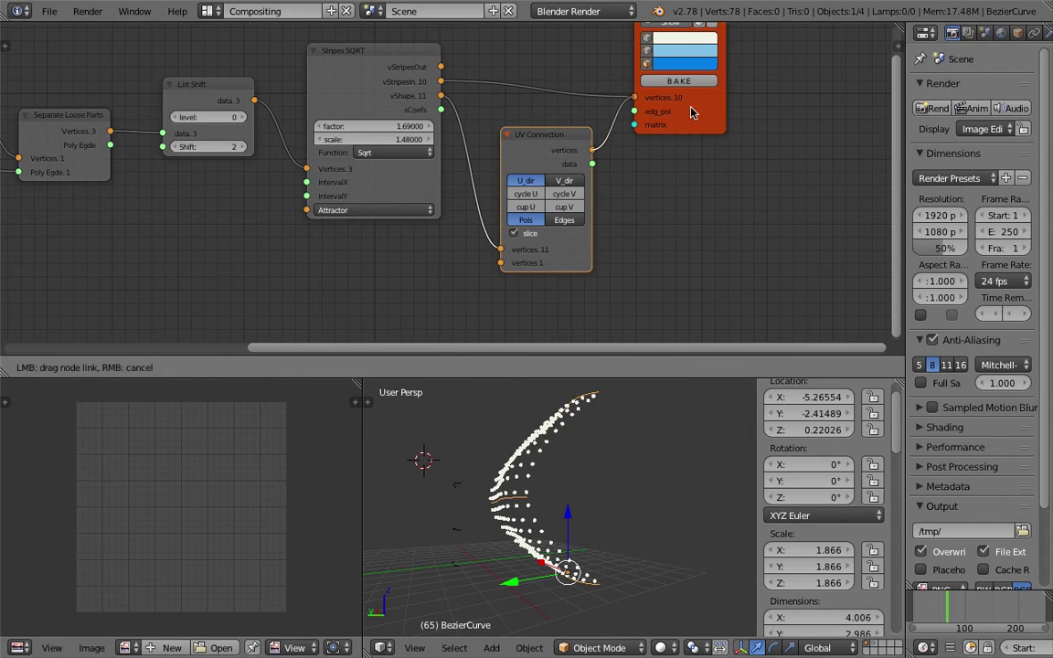
{"action": "left_click_drag", "start_coordinate": [693, 112], "coordinate": [692, 112]}
{"action": "left_click_drag", "start_coordinate": [698, 111], "coordinate": [740, 126]}
{"action": "middle_click_drag", "start_coordinate": [614, 26], "coordinate": [673, 30]}
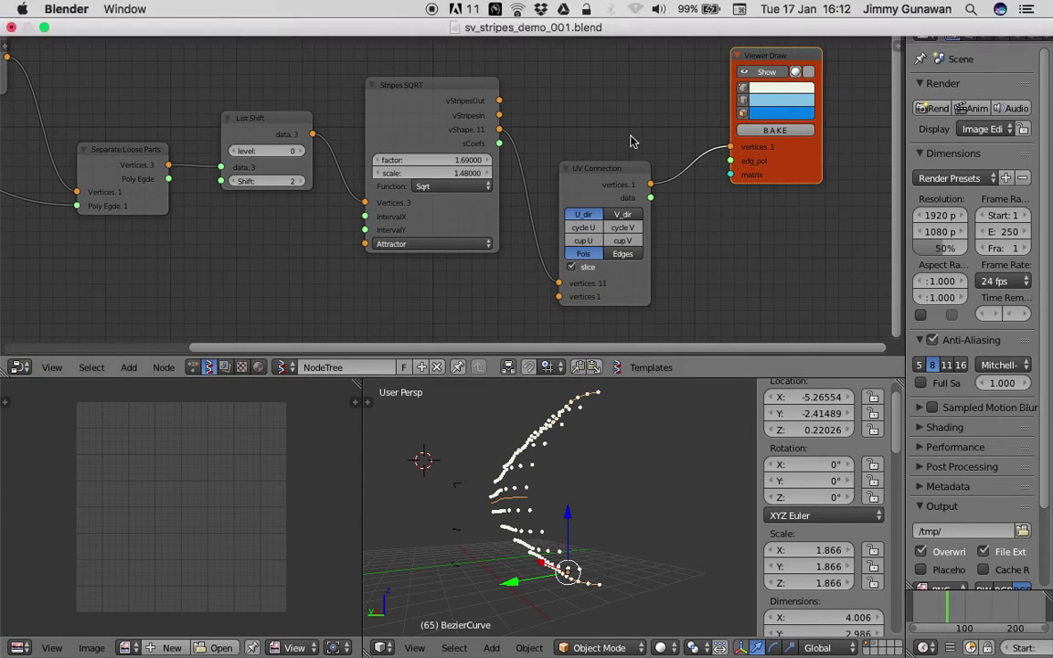
- Link the UV Connection node's data output to Viewer Draw's edg_pol input and turn off slice
{"action": "middle_click_drag", "start_coordinate": [613, 143], "coordinate": [589, 125]}
{"action": "left_click_drag", "start_coordinate": [629, 181], "coordinate": [705, 144]}
{"action": "mouse_move", "coordinate": [516, 470]}
{"action": "middle_mouse_down"}
{"action": "mouse_move", "coordinate": [629, 505]}
{"action": "mouse_move", "coordinate": [508, 530]}
{"action": "mouse_move", "coordinate": [503, 498]}
{"action": "mouse_move", "coordinate": [658, 501]}
{"action": "mouse_move", "coordinate": [580, 507]}
{"action": "mouse_move", "coordinate": [540, 524]}
{"action": "middle_mouse_up"}
{"action": "left_click", "coordinate": [564, 251]}
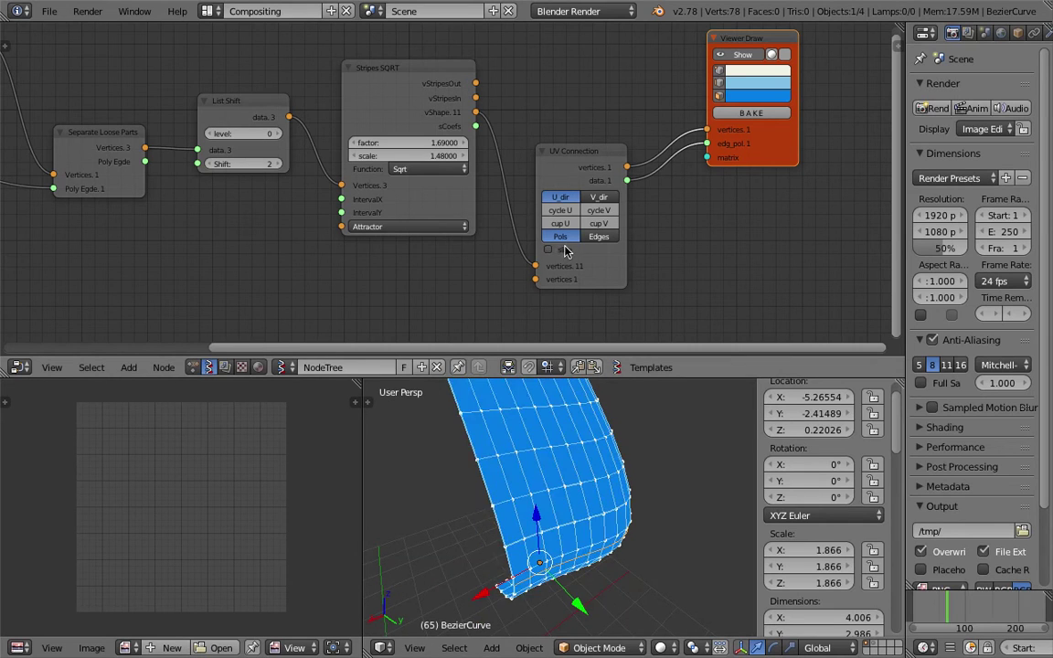
{"action": "left_click", "coordinate": [564, 250]}
{"action": "left_click", "coordinate": [564, 250]}
{"action": "middle_click_drag", "start_coordinate": [611, 500], "coordinate": [557, 484]}
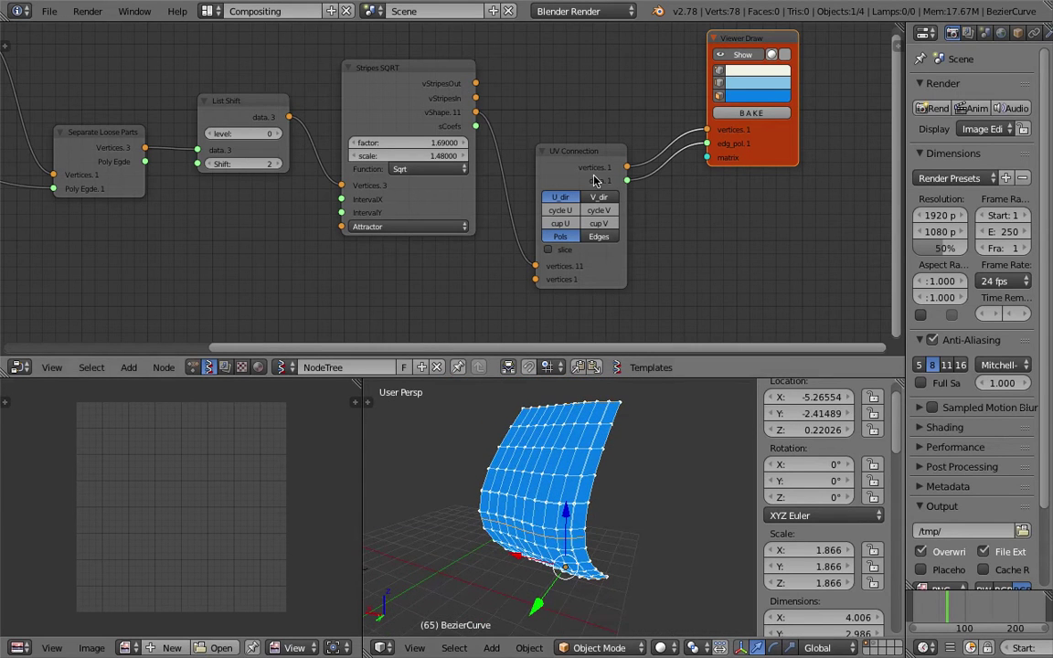
- Compare the U and V directions on the UV Connection node and leave it set to V_dir
{"action": "scroll", "coordinate": [595, 180], "scroll_direction": "up", "scroll_amount": 3}
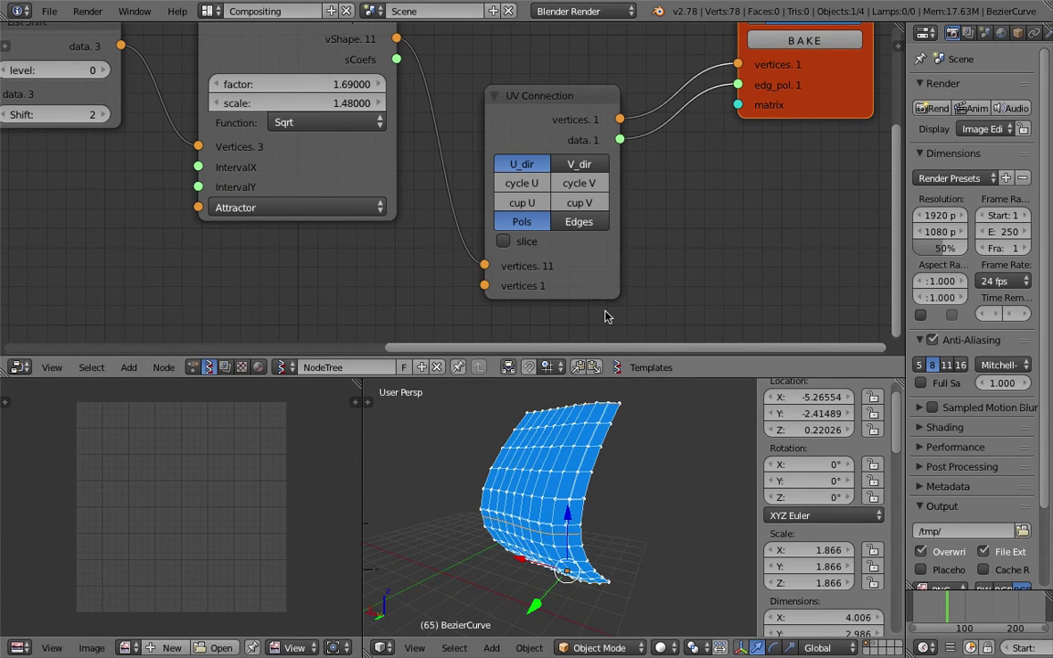
{"action": "left_click", "coordinate": [567, 166]}
{"action": "left_click", "coordinate": [525, 165]}
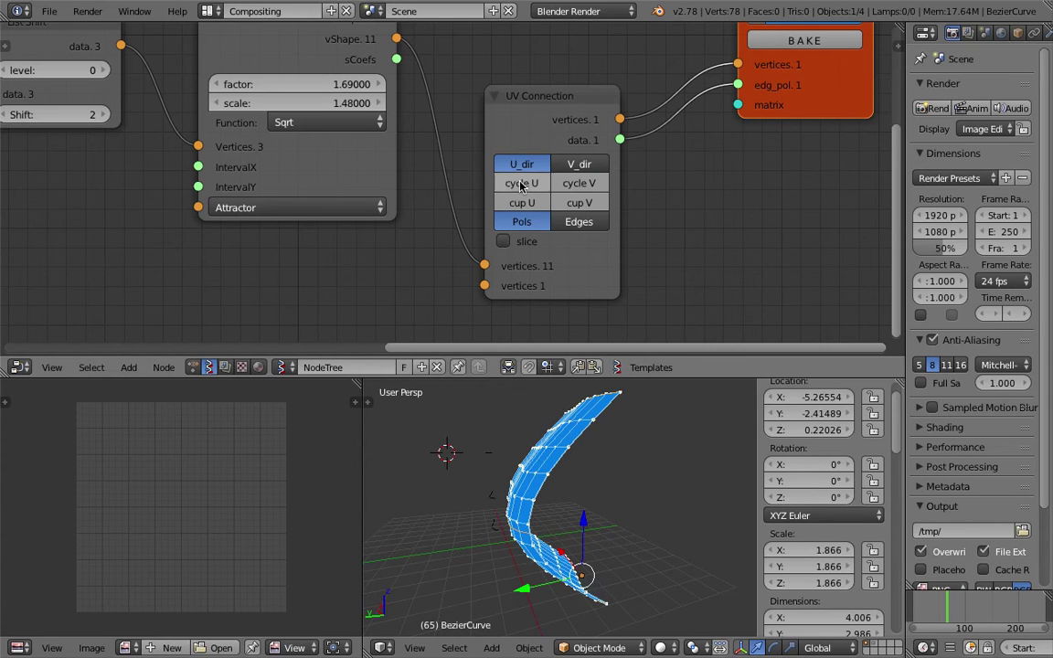
{"action": "left_click", "coordinate": [559, 165]}
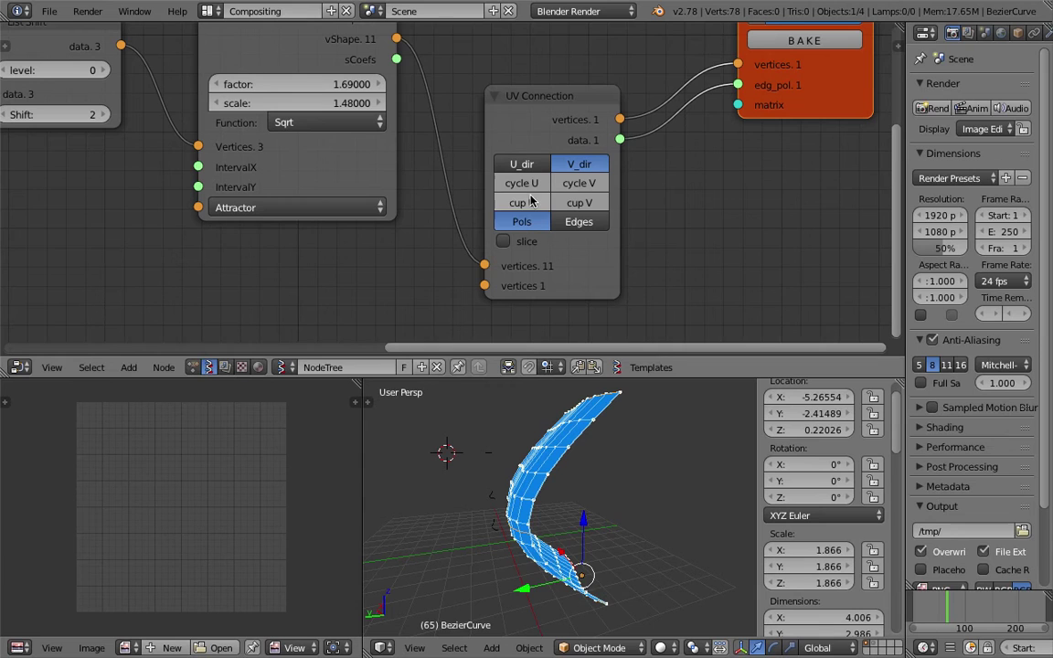
- Enable cup V on the UV Connection node and examine the capped surface
{"action": "left_click", "coordinate": [570, 201]}
{"action": "left_click", "coordinate": [570, 202]}
{"action": "left_click", "coordinate": [571, 201]}
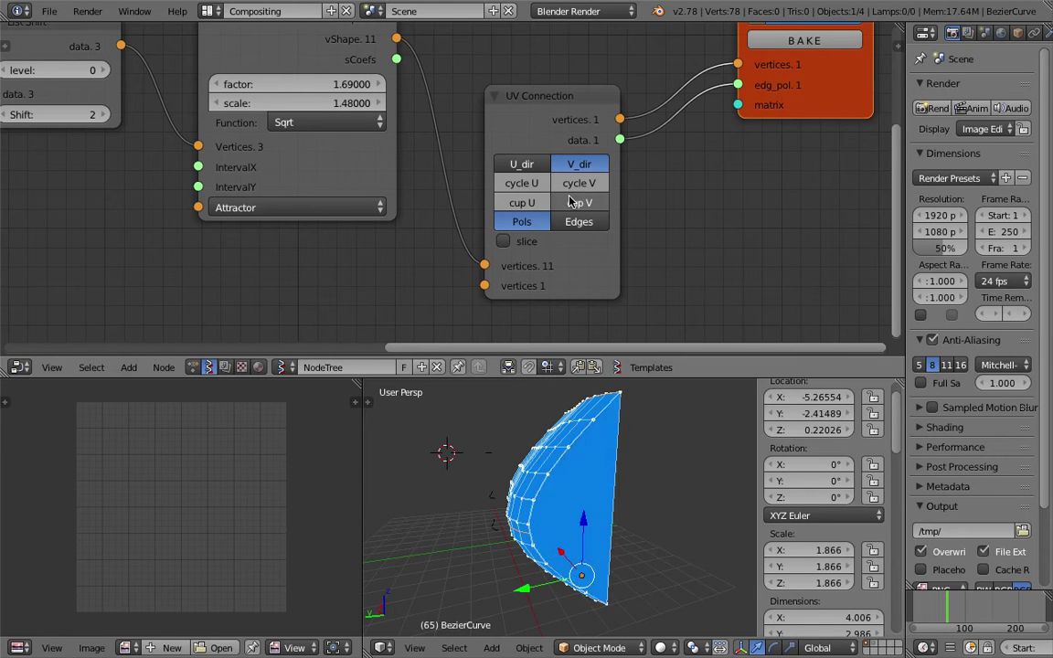
{"action": "left_click", "coordinate": [570, 202]}
{"action": "left_click", "coordinate": [570, 201]}
{"action": "middle_click_drag", "start_coordinate": [586, 466], "coordinate": [565, 493]}
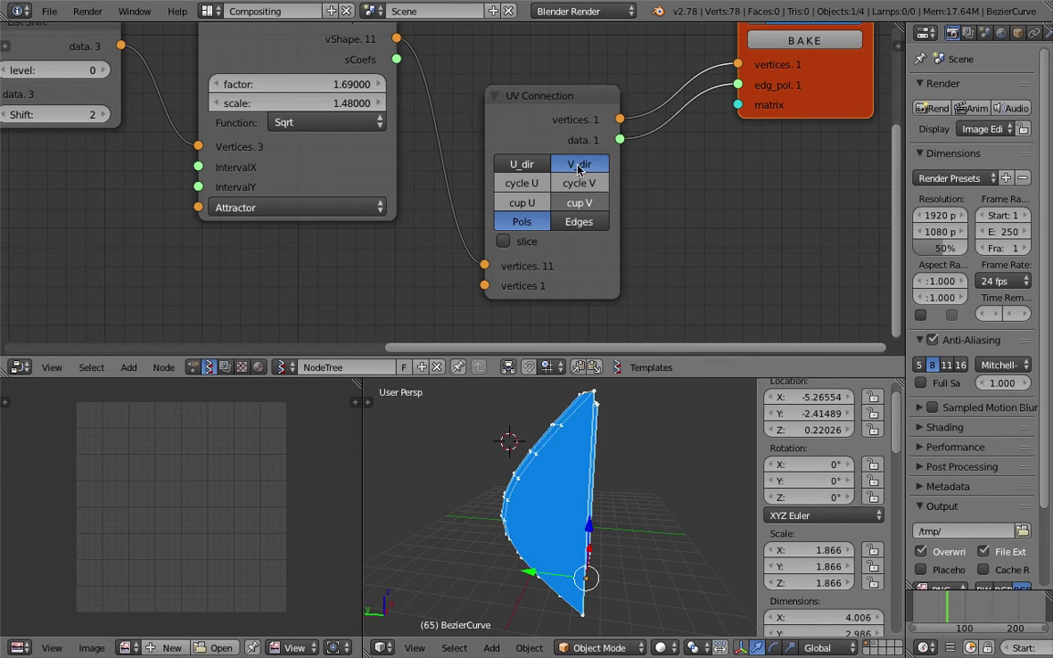
- Toggle cup V and cup U on the UV Connection node to compare their effect on the surface's caps
{"action": "left_click", "coordinate": [564, 204]}
{"action": "left_click", "coordinate": [564, 204]}
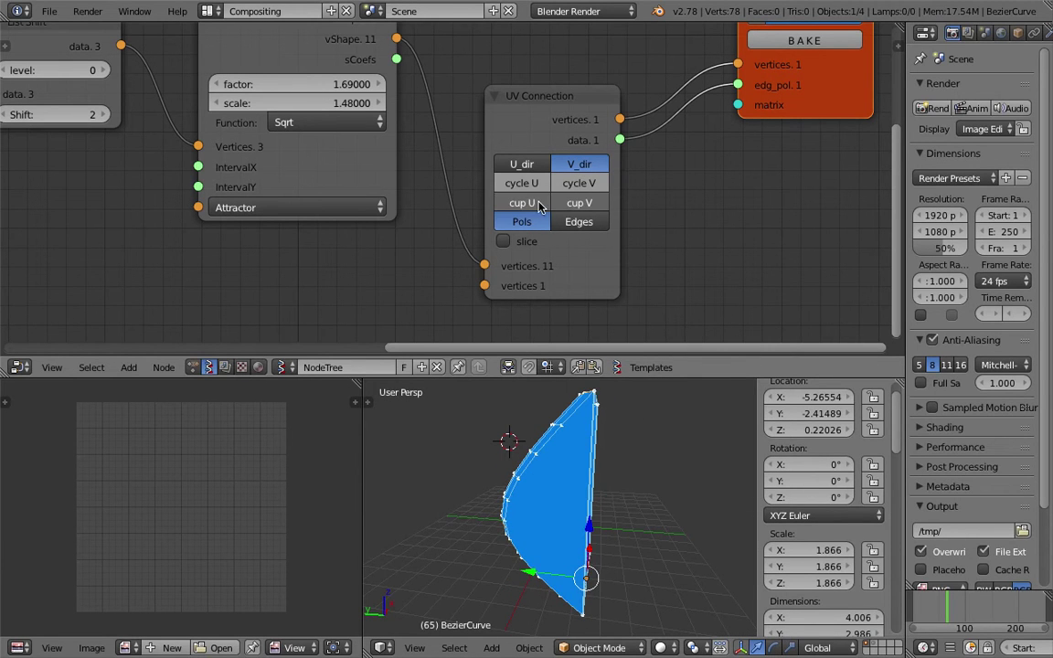
{"action": "left_click", "coordinate": [540, 207]}
{"action": "left_click", "coordinate": [539, 207]}
{"action": "middle_click_drag", "start_coordinate": [607, 451], "coordinate": [572, 460]}
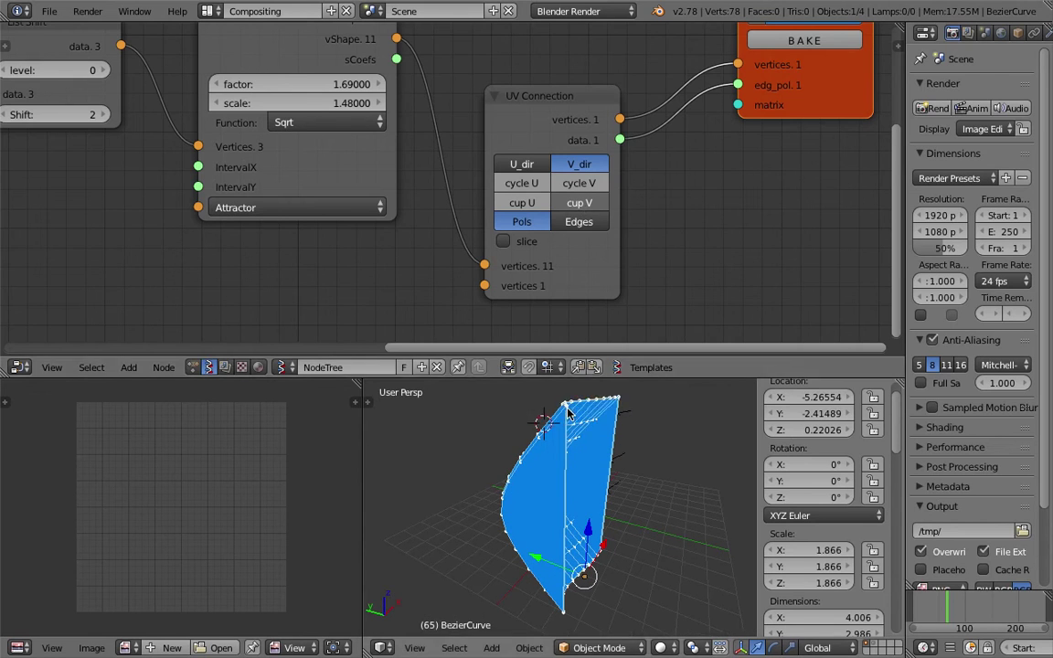
- Bake the Viewer Draw surface into a mesh and move the baked mesh away from the preview
{"action": "scroll", "coordinate": [773, 162], "scroll_direction": "down", "scroll_amount": 2}
{"action": "left_click", "coordinate": [749, 62]}
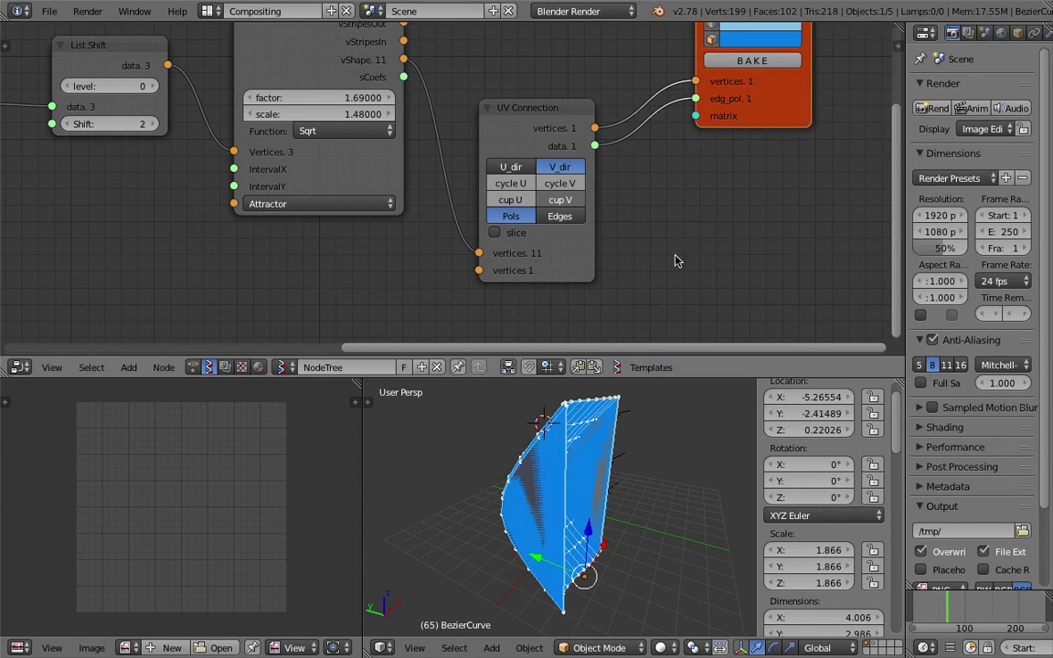
{"action": "middle_click_drag", "start_coordinate": [589, 498], "coordinate": [547, 473]}
{"action": "scroll", "coordinate": [644, 511], "scroll_direction": "down", "scroll_amount": 2}
{"action": "key", "text": "g"}
{"action": "right_click", "coordinate": [587, 486]}
{"action": "right_click", "coordinate": [585, 486]}
{"action": "key", "text": "g"}
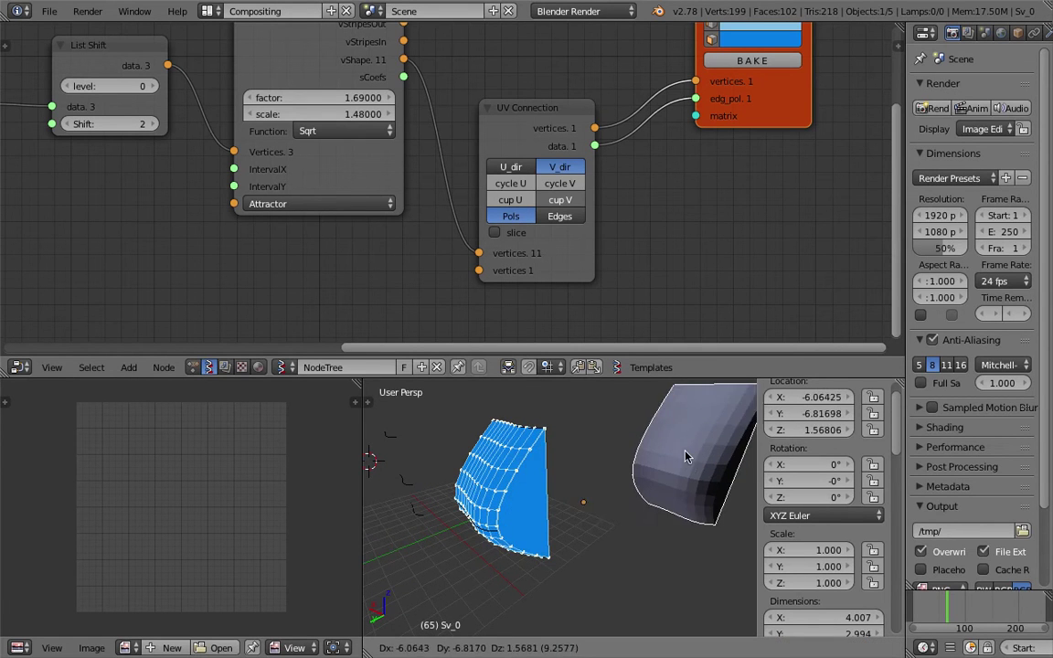
{"action": "left_click", "coordinate": [541, 439]}
- Widen the 3D view over the empty image editor and select the baked mesh for inspection
{"action": "right_click", "coordinate": [543, 460]}
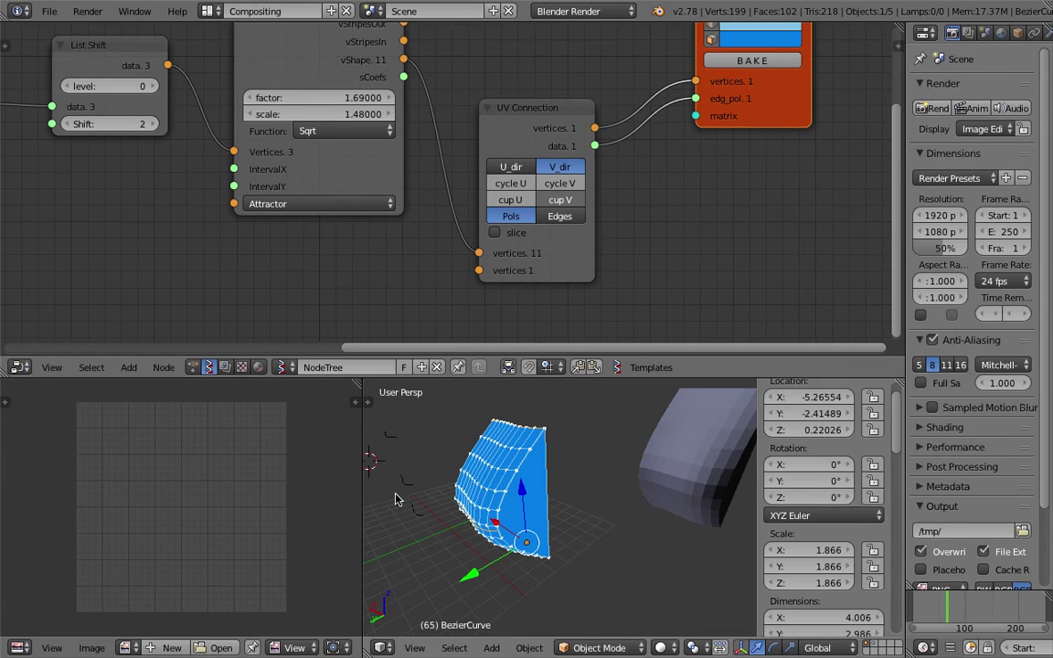
{"action": "left_click_drag", "start_coordinate": [358, 382], "coordinate": [182, 429]}
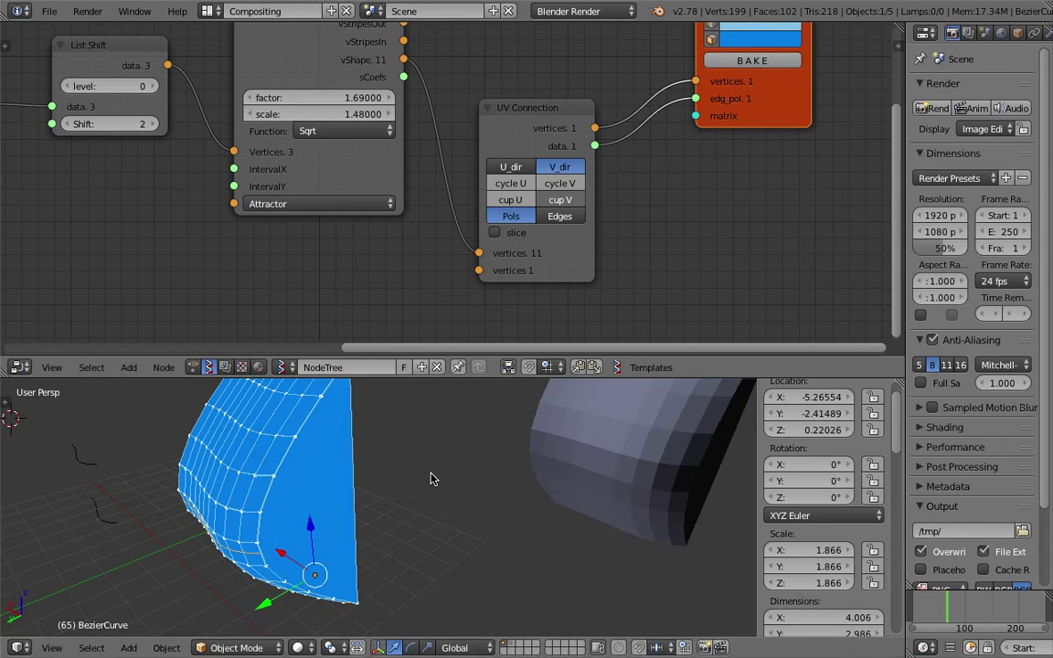
{"action": "scroll", "coordinate": [430, 482], "scroll_direction": "down", "scroll_amount": 4}
{"action": "scroll", "coordinate": [391, 489], "scroll_direction": "up", "scroll_amount": 3}
{"action": "middle_click_drag", "start_coordinate": [390, 490], "coordinate": [370, 450]}
{"action": "right_click", "coordinate": [507, 448]}
{"action": "middle_click_drag", "start_coordinate": [507, 448], "coordinate": [446, 521]}
{"action": "scroll", "coordinate": [524, 519], "scroll_direction": "down", "scroll_amount": 1}
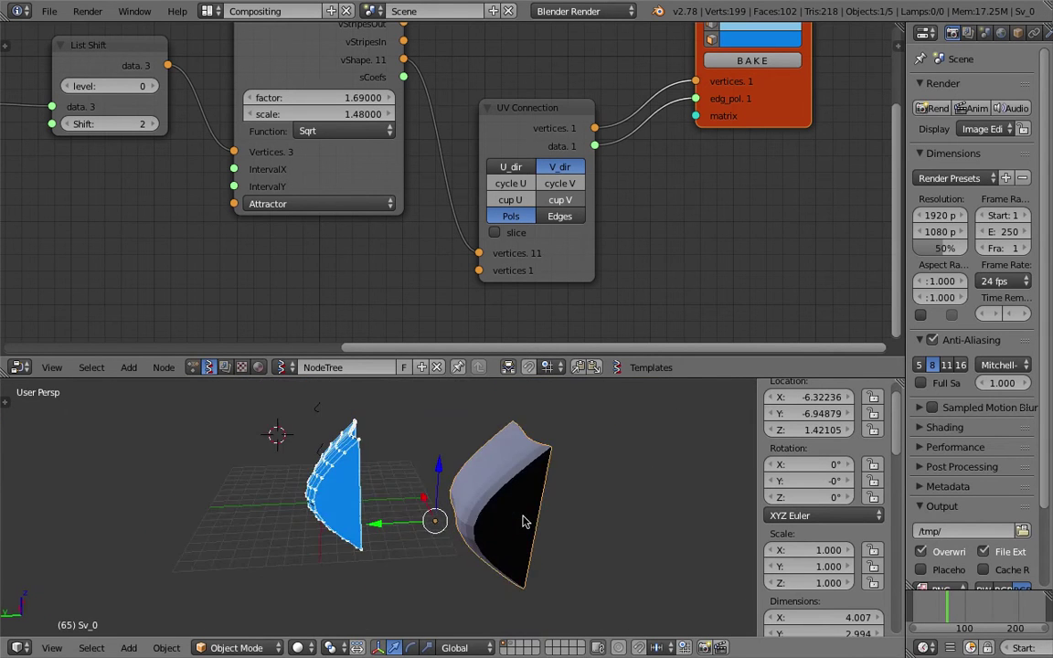
- Reposition the baked mesh to about X -9.76, Y -0.46, Z -1.49 and save over sv_stripes_demo_001.blend
{"action": "middle_click_drag", "start_coordinate": [524, 519], "coordinate": [466, 525]}
{"action": "left_click_drag", "start_coordinate": [467, 524], "coordinate": [285, 503]}
{"action": "middle_click_drag", "start_coordinate": [285, 503], "coordinate": [322, 466]}
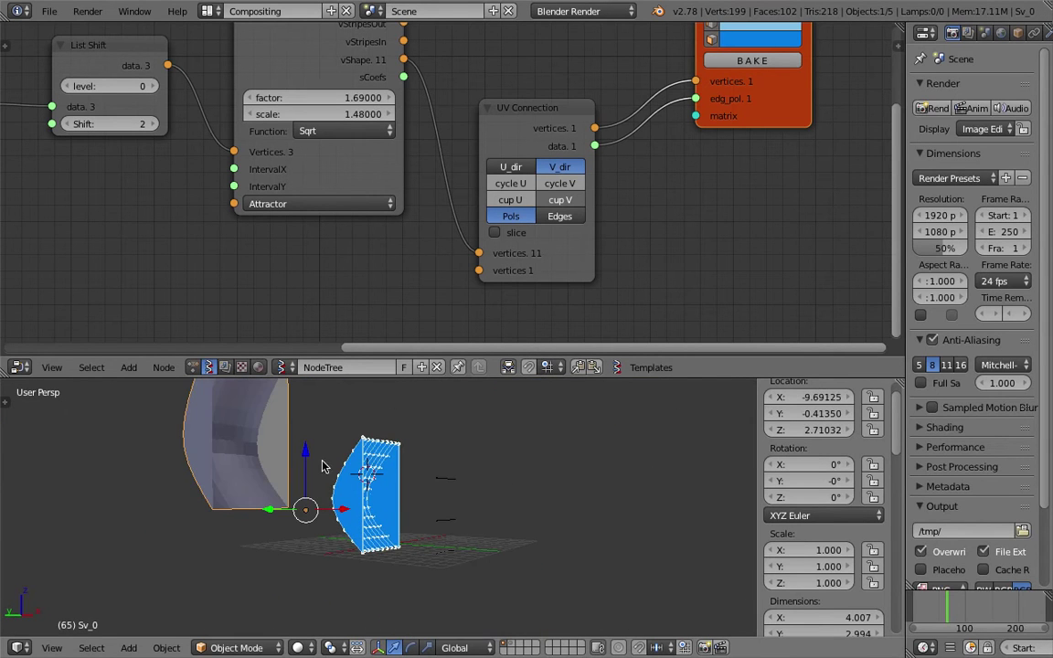
{"action": "key", "text": "g"}
{"action": "left_click", "coordinate": [343, 520]}
{"action": "middle_click_drag", "start_coordinate": [328, 511], "coordinate": [614, 512]}
{"action": "key", "text": "ctrl+s"}
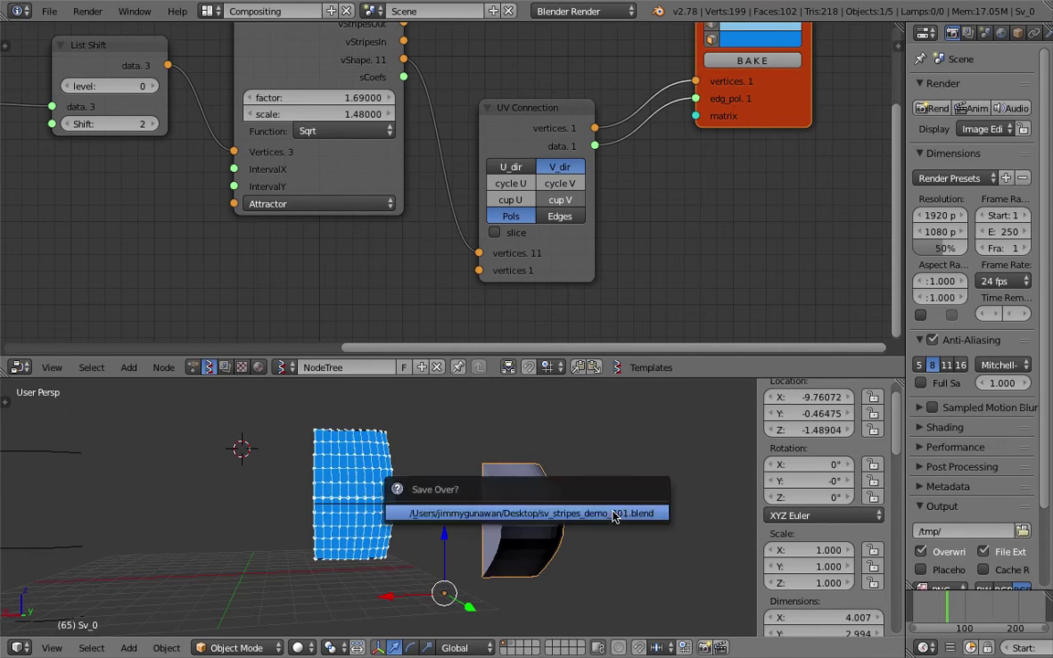
{"action": "left_click", "coordinate": [615, 513]}
- Select the three separate Bezier curves and save the file again
{"action": "middle_click_drag", "start_coordinate": [282, 459], "coordinate": [452, 477]}
{"action": "right_click", "coordinate": [321, 475]}
{"action": "middle_click_drag", "start_coordinate": [321, 469], "coordinate": [254, 534]}
{"action": "scroll", "coordinate": [117, 214], "scroll_direction": "down", "scroll_amount": 2}
{"action": "middle_click_drag", "start_coordinate": [117, 214], "coordinate": [372, 263]}
{"action": "key", "text": "ctrl+s"}
{"action": "left_click", "coordinate": [371, 263]}
- Spread out the Objects in, Matrix Apply and Separate Loose Parts nodes away from the List Shift node
{"action": "left_click_drag", "start_coordinate": [183, 167], "coordinate": [82, 165]}
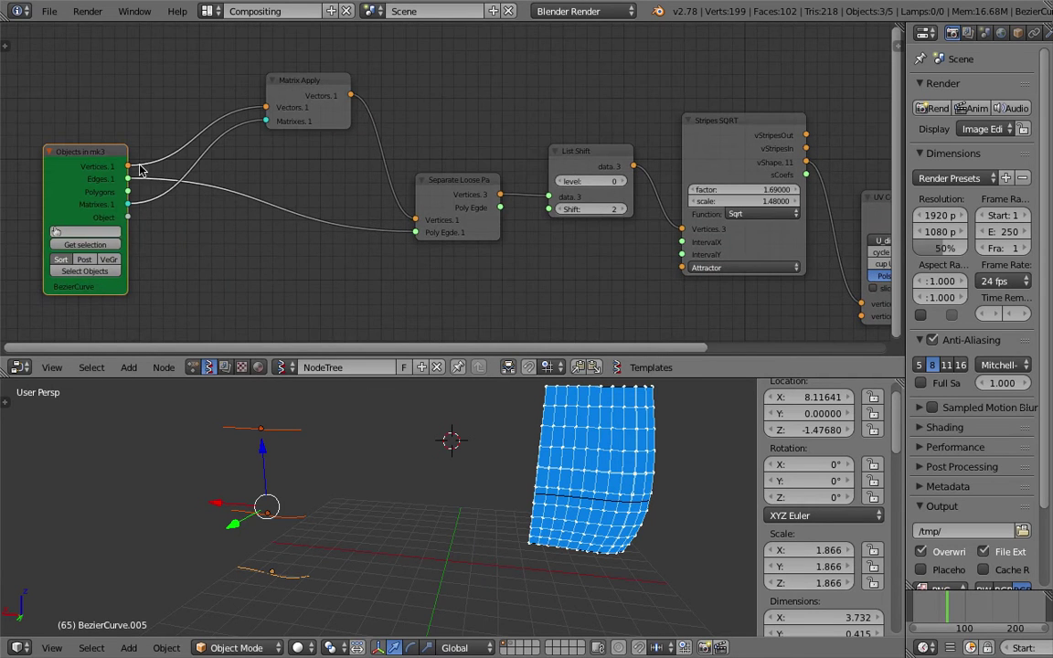
{"action": "scroll", "coordinate": [432, 202], "scroll_direction": "down", "scroll_amount": 2}
{"action": "middle_click_drag", "start_coordinate": [433, 202], "coordinate": [421, 159]}
{"action": "left_click_drag", "start_coordinate": [446, 148], "coordinate": [398, 127]}
{"action": "left_click_drag", "start_coordinate": [322, 58], "coordinate": [279, 49]}
{"action": "left_click_drag", "start_coordinate": [400, 123], "coordinate": [391, 120]}
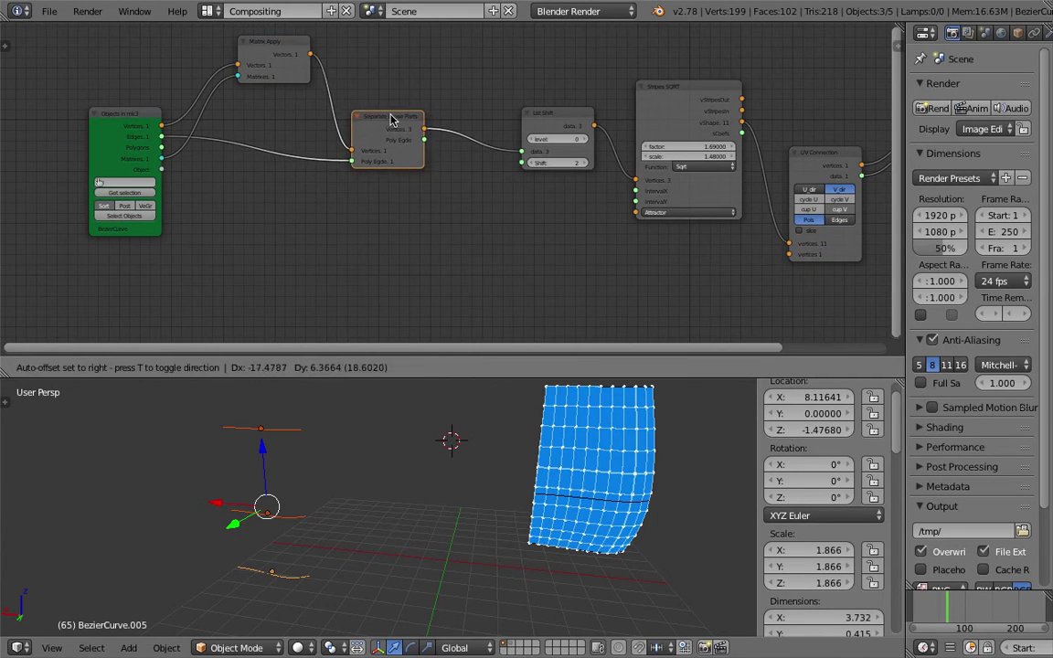
{"action": "left_click", "coordinate": [387, 116]}
- Duplicate the Objects in and Matrix Apply nodes and place the copies below the existing chain
{"action": "left_click", "coordinate": [141, 112]}
{"action": "key", "text": "shift+d"}
{"action": "left_click", "coordinate": [306, 230]}
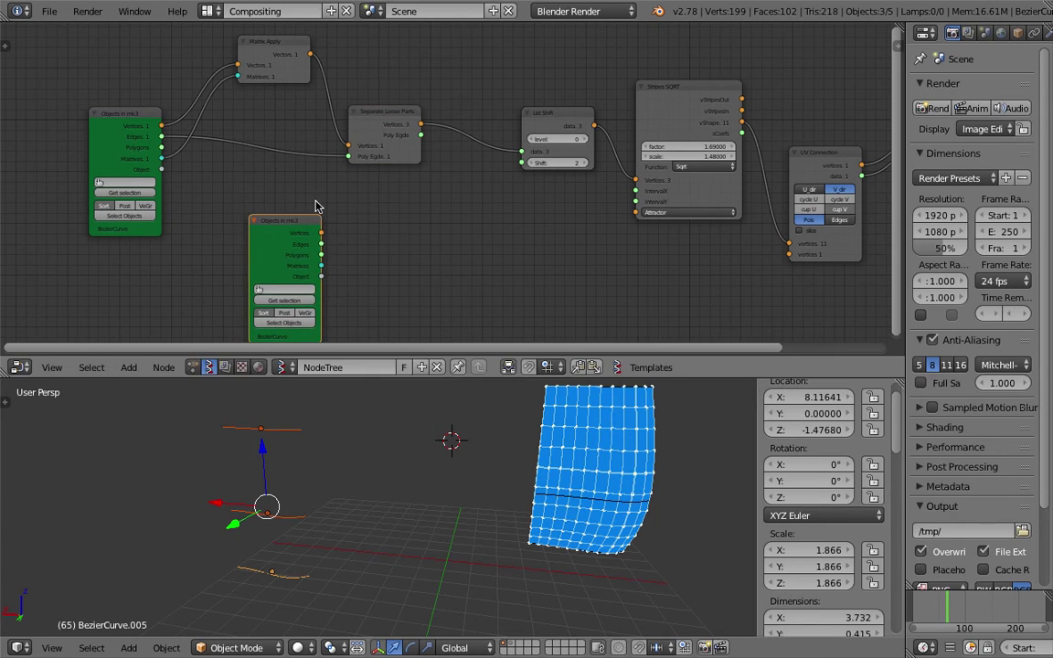
{"action": "left_click", "coordinate": [277, 51]}
{"action": "key", "text": "shift+d"}
{"action": "left_click", "coordinate": [424, 252]}
{"action": "middle_click_drag", "start_coordinate": [365, 247], "coordinate": [344, 185]}
{"action": "scroll", "coordinate": [316, 219], "scroll_direction": "up", "scroll_amount": 1}
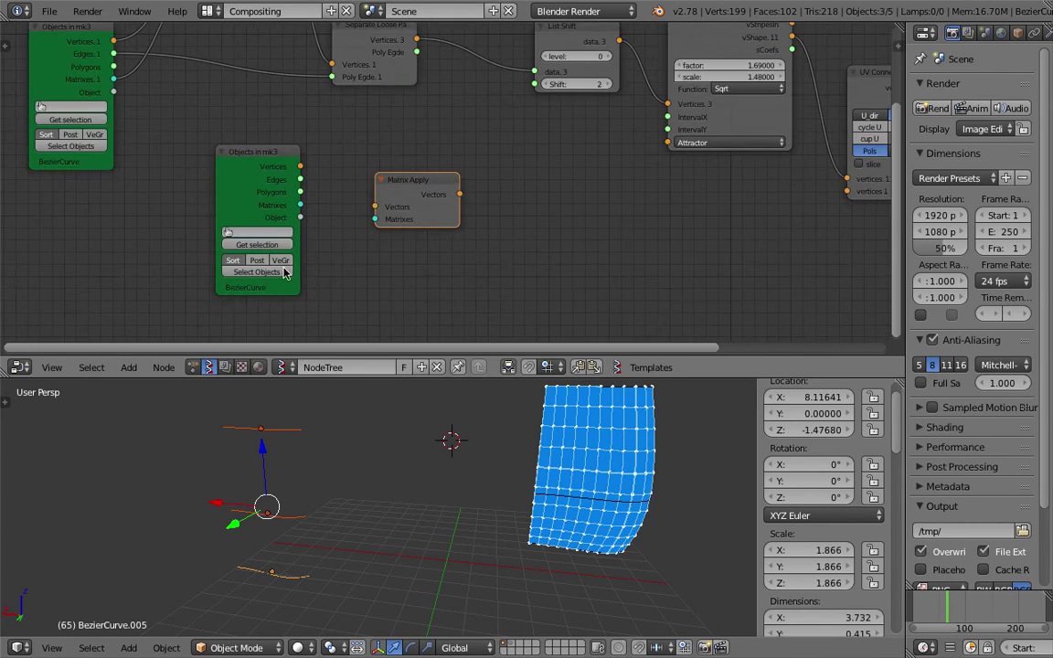
- Load the three selected curves into the duplicated Objects in node and link it through the copied Matrix Apply node to Stripes' Vertices
{"action": "left_click", "coordinate": [259, 245]}
{"action": "left_click_drag", "start_coordinate": [303, 170], "coordinate": [375, 207]}
{"action": "left_click_drag", "start_coordinate": [304, 205], "coordinate": [375, 220]}
{"action": "middle_click_drag", "start_coordinate": [445, 196], "coordinate": [387, 205]}
{"action": "left_click_drag", "start_coordinate": [387, 204], "coordinate": [453, 135]}
{"action": "left_click_drag", "start_coordinate": [599, 126], "coordinate": [609, 114]}
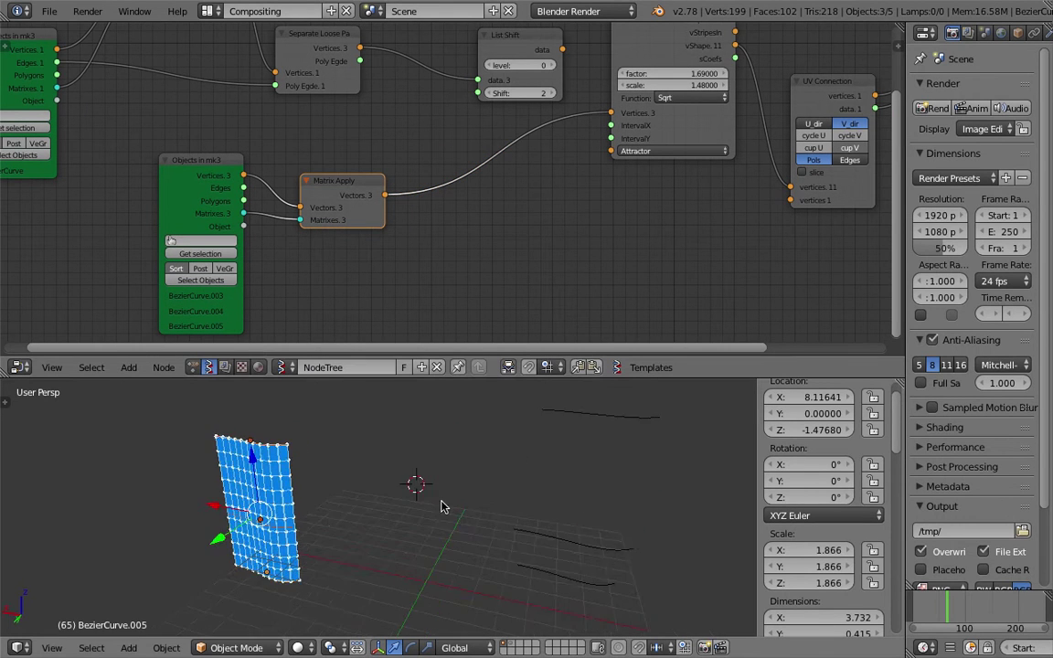
- Move BezierCurve.004 to about X 6.52, Y 5.04, Z 1.78, changing the timeline frame to refresh the surface
{"action": "middle_click_drag", "start_coordinate": [441, 506], "coordinate": [475, 494]}
{"action": "key", "text": "g"}
{"action": "left_click", "coordinate": [259, 525]}
{"action": "left_click", "coordinate": [950, 613]}
{"action": "key", "text": "g"}
{"action": "left_click", "coordinate": [345, 480]}
{"action": "left_click", "coordinate": [942, 613]}
{"action": "key", "text": "g"}
{"action": "left_click", "coordinate": [574, 501]}
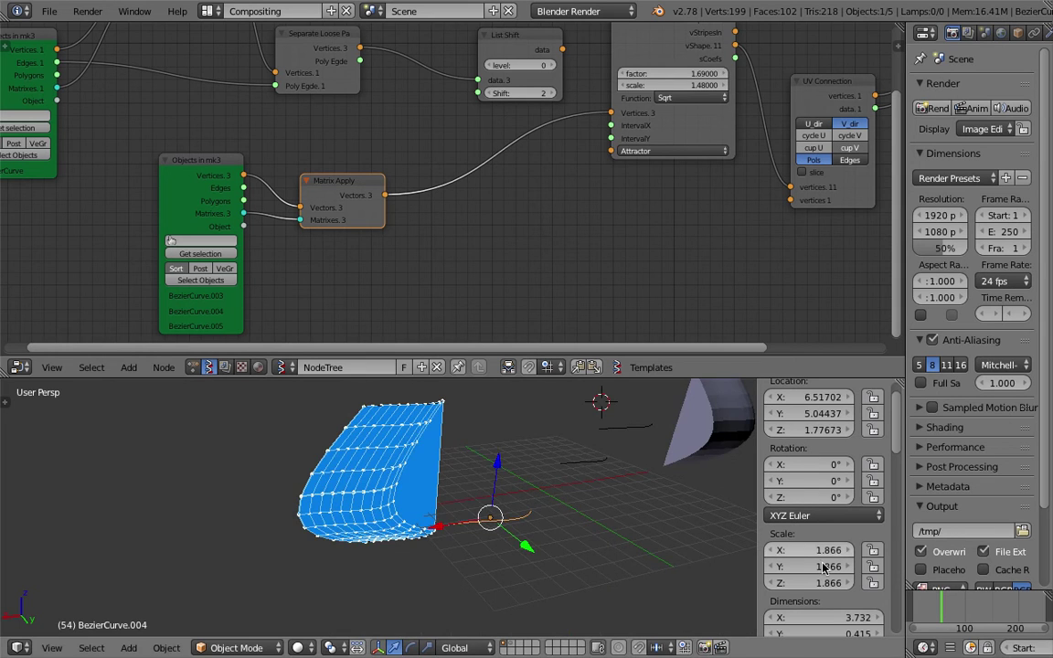
{"action": "left_click", "coordinate": [946, 614]}
- Turn off cup V on the UV Connection node
{"action": "middle_click_drag", "start_coordinate": [553, 501], "coordinate": [457, 516]}
{"action": "scroll", "coordinate": [453, 508], "scroll_direction": "up", "scroll_amount": 2}
{"action": "middle_click_drag", "start_coordinate": [596, 223], "coordinate": [329, 228]}
{"action": "scroll", "coordinate": [530, 183], "scroll_direction": "up", "scroll_amount": 2}
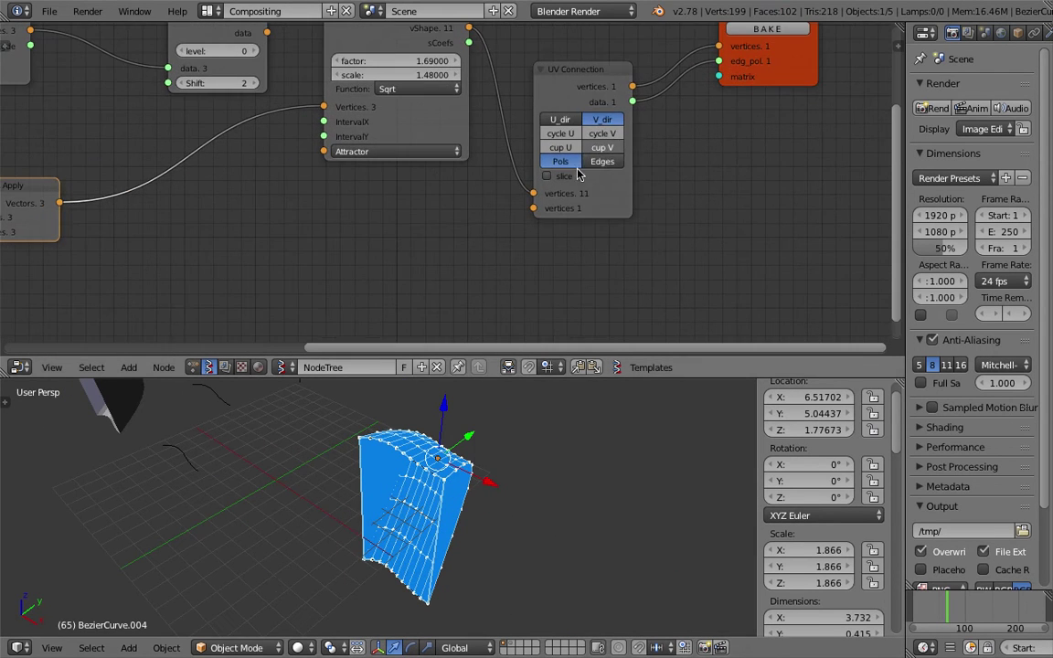
{"action": "left_click", "coordinate": [605, 151]}
- Stretch BezierCurve.004 along the global X axis
{"action": "middle_click_drag", "start_coordinate": [514, 395], "coordinate": [490, 508]}
{"action": "key", "text": "s"}
{"action": "key", "text": "x"}
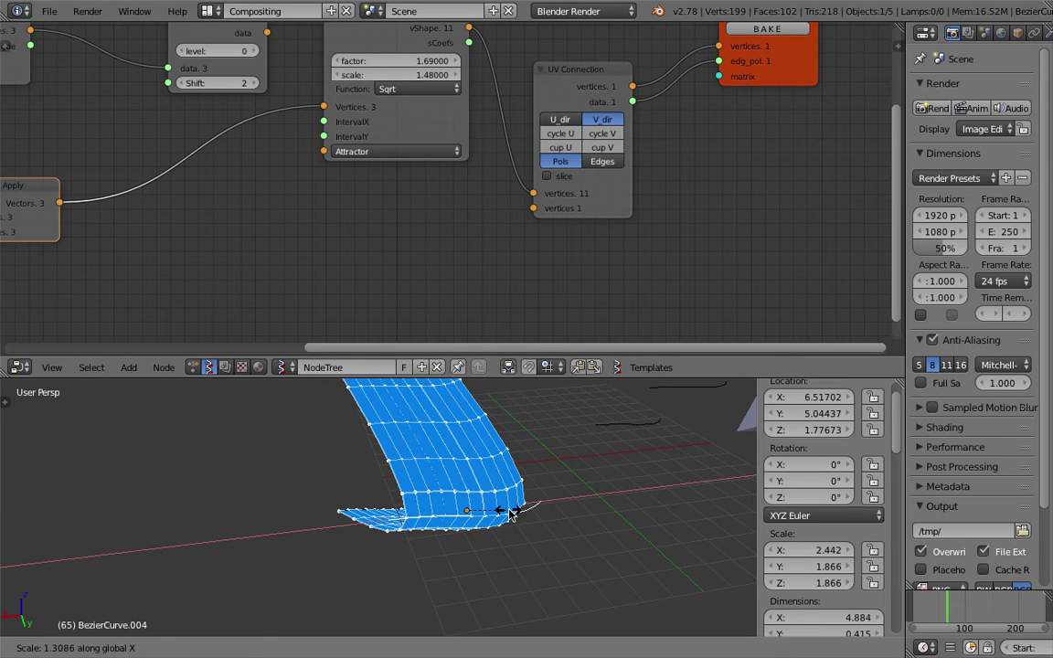
{"action": "left_click", "coordinate": [576, 516]}
- Duplicate the uppermost Bezier curve, place the copy at about X 8.63, Y -2.37, Z 8.45, and enlarge it to scale 4.911
{"action": "middle_click_drag", "start_coordinate": [575, 517], "coordinate": [429, 499]}
{"action": "right_click", "coordinate": [362, 430]}
{"action": "middle_click_drag", "start_coordinate": [362, 433], "coordinate": [348, 512]}
{"action": "key", "text": "shift+d"}
{"action": "left_click", "coordinate": [322, 455]}
{"action": "key", "text": "s"}
{"action": "left_click", "coordinate": [530, 551]}
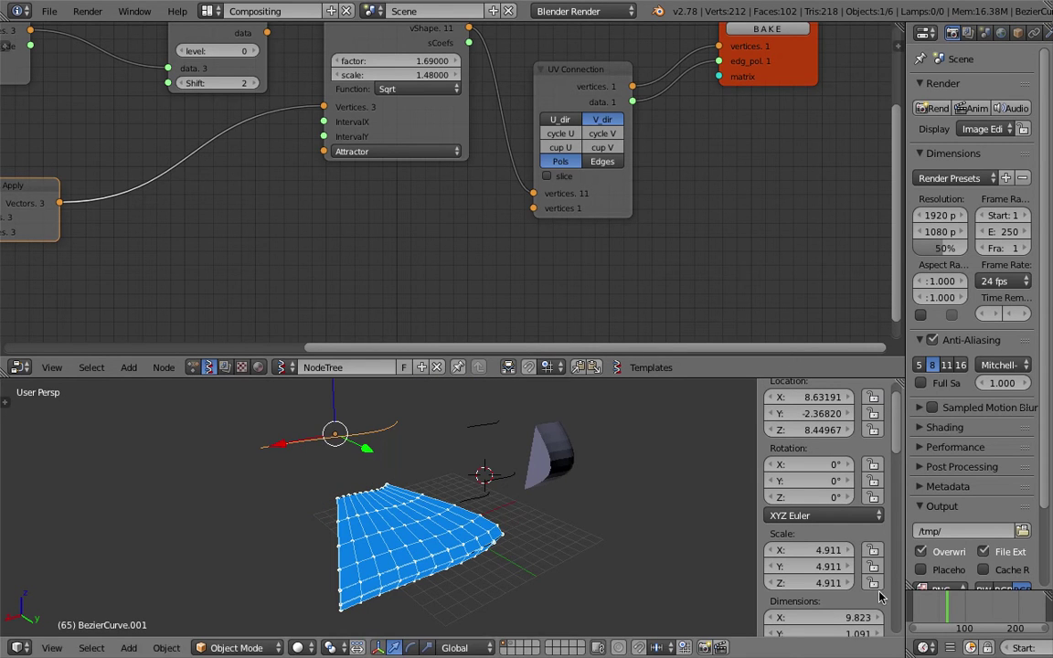
{"action": "left_click_drag", "start_coordinate": [944, 604], "coordinate": [942, 604]}
- Select all four Bezier curves around the surface, including the enlarged duplicate
{"action": "middle_click_drag", "start_coordinate": [439, 457], "coordinate": [421, 491]}
{"action": "right_click", "coordinate": [436, 509], "text": "shift"}
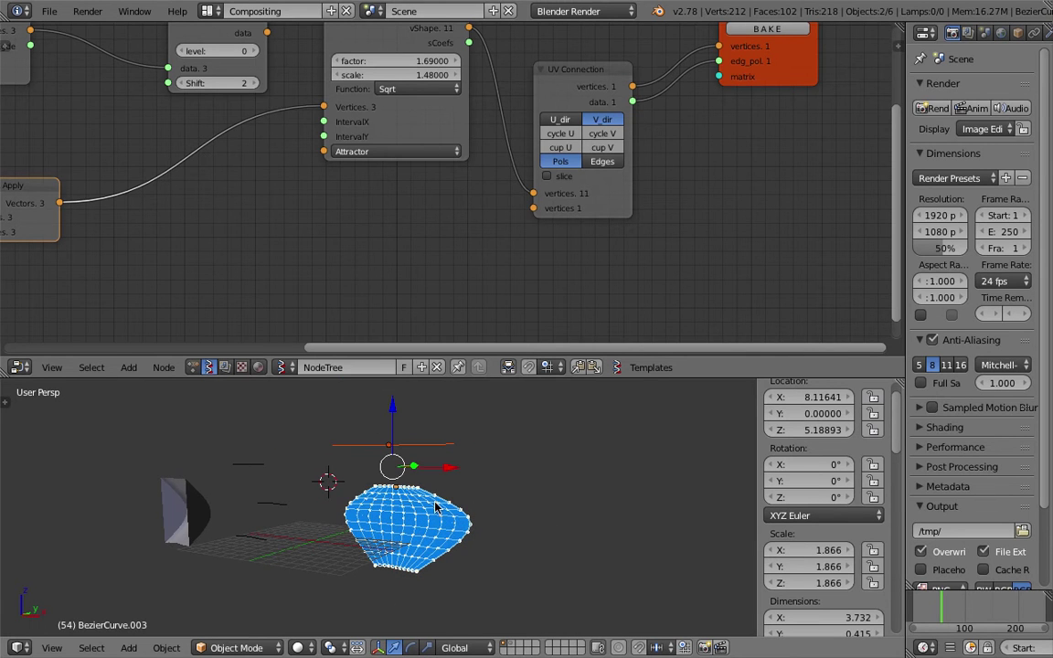
{"action": "middle_click_drag", "start_coordinate": [446, 536], "coordinate": [342, 524]}
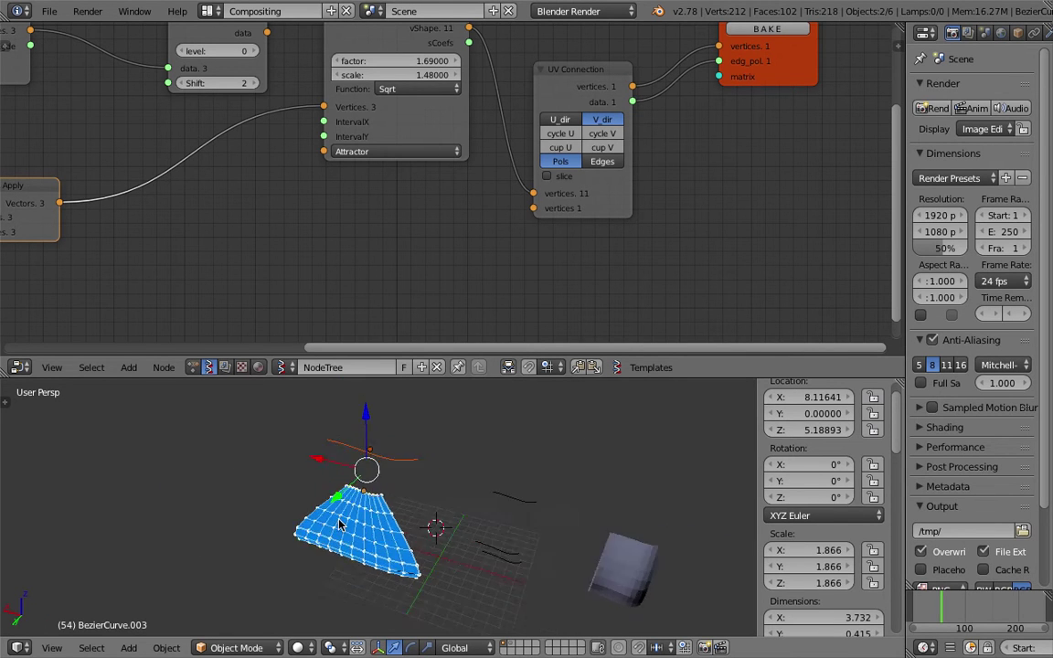
{"action": "scroll", "coordinate": [345, 512], "scroll_direction": "down", "scroll_amount": 1}
{"action": "key", "text": "a"}
{"action": "key", "text": "b"}
{"action": "left_click_drag", "start_coordinate": [311, 425], "coordinate": [392, 593]}
{"action": "middle_click_drag", "start_coordinate": [242, 195], "coordinate": [475, 189]}
{"action": "scroll", "coordinate": [458, 187], "scroll_direction": "down", "scroll_amount": 2}
{"action": "middle_click_drag", "start_coordinate": [275, 177], "coordinate": [439, 175]}
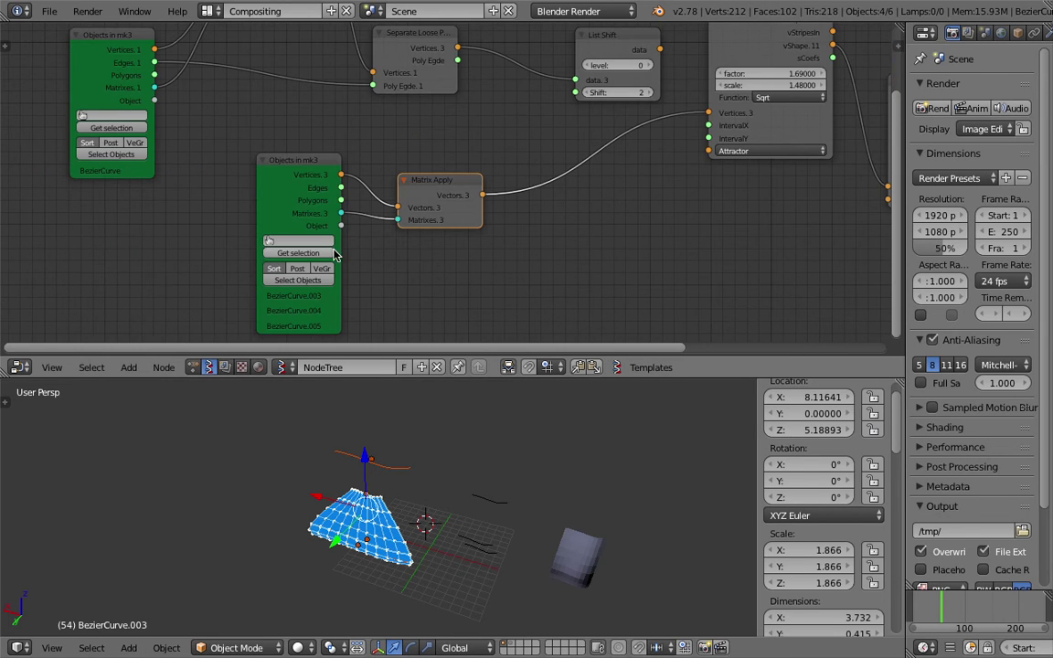
{"action": "middle_click_drag", "start_coordinate": [451, 466], "coordinate": [452, 456]}
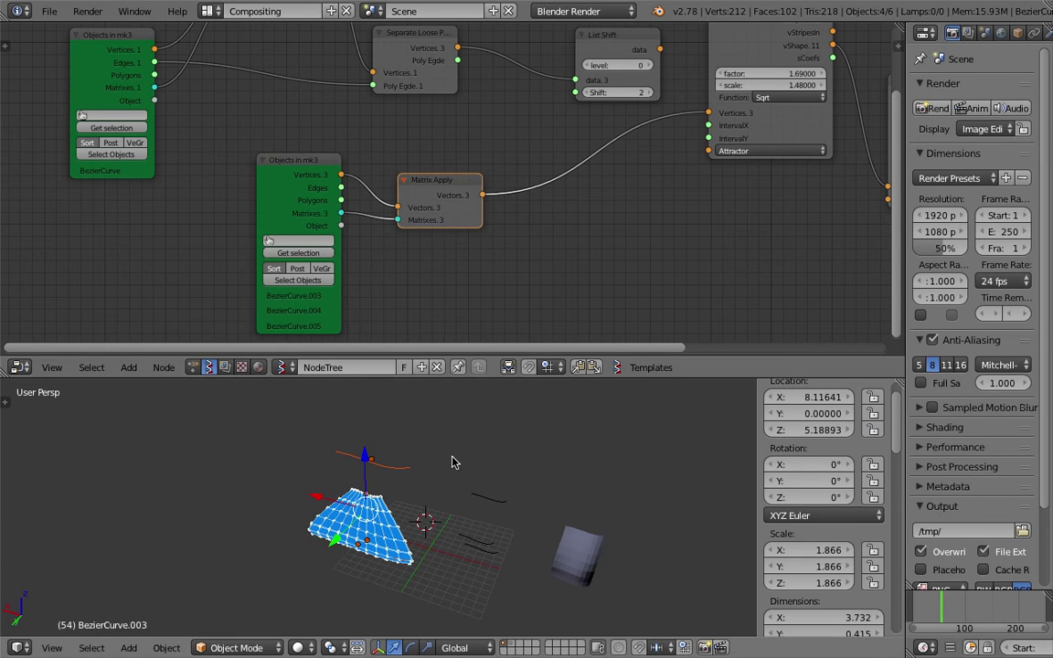
- Group the four selected curves, load them into the lower Objects in node, and widen that node
{"action": "key", "text": "ctrl+g"}
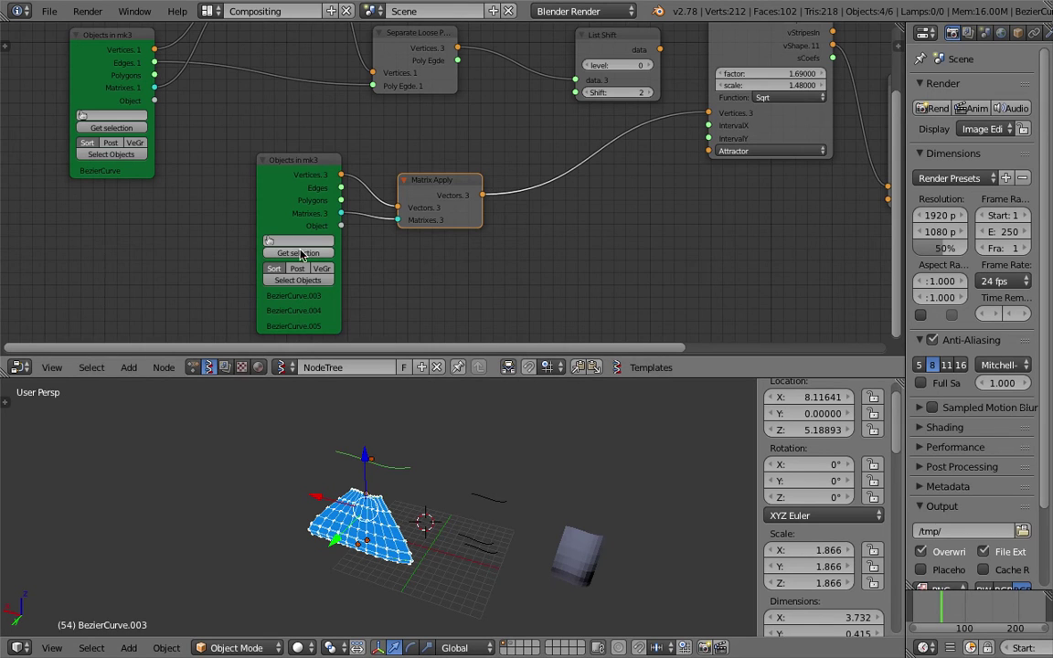
{"action": "left_click", "coordinate": [301, 254]}
{"action": "middle_click_drag", "start_coordinate": [403, 281], "coordinate": [413, 234]}
{"action": "scroll", "coordinate": [407, 482], "scroll_direction": "up", "scroll_amount": 2}
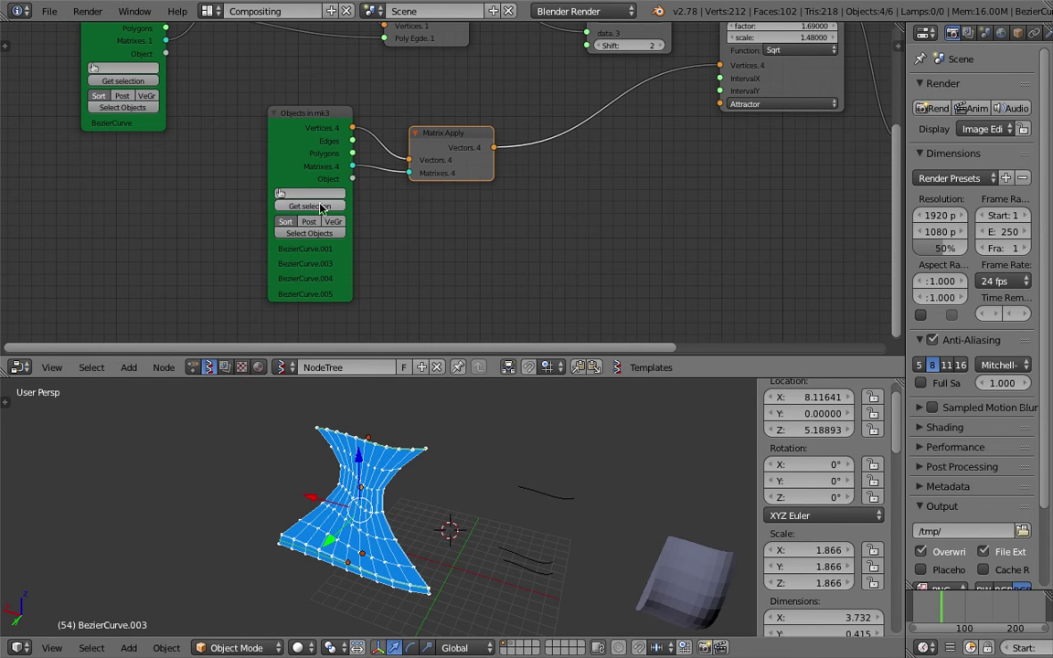
{"action": "left_click_drag", "start_coordinate": [274, 182], "coordinate": [235, 181]}
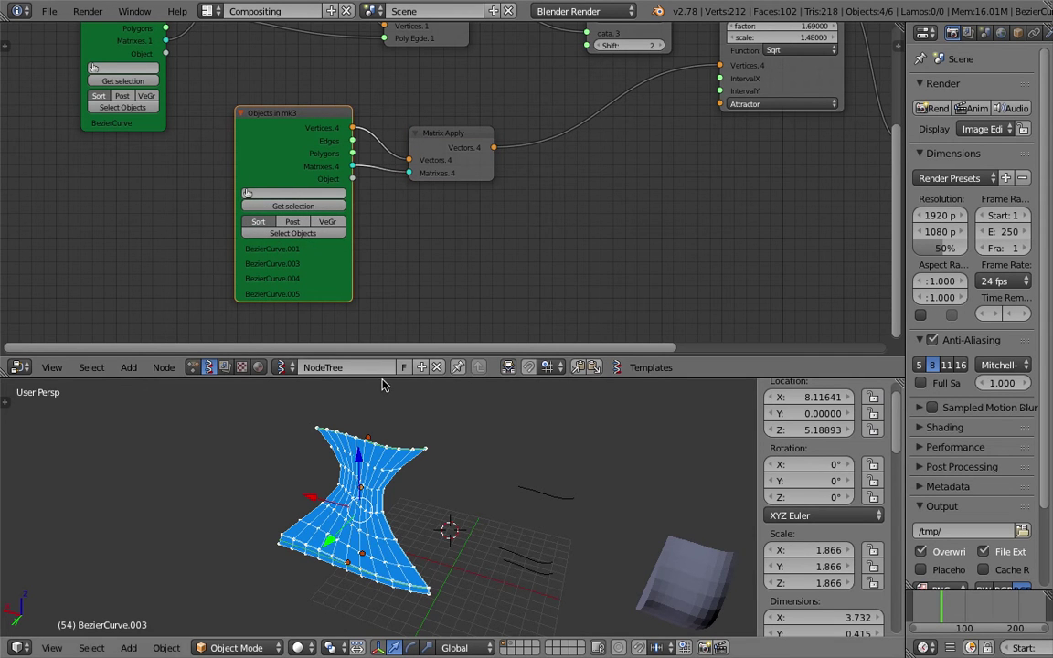
- Raise the uppermost curve to about X 9.22, Y -3.13, Z 11.48, and place a duplicate at about X 9.68, Y -4.06, Z 14.64
{"action": "left_click_drag", "start_coordinate": [372, 352], "coordinate": [372, 286]}
{"action": "right_click", "coordinate": [413, 428]}
{"action": "key", "text": "g"}
{"action": "middle_click_drag", "start_coordinate": [413, 428], "coordinate": [378, 426]}
{"action": "left_click", "coordinate": [384, 347]}
{"action": "key", "text": "shift+d"}
{"action": "left_click", "coordinate": [400, 387]}
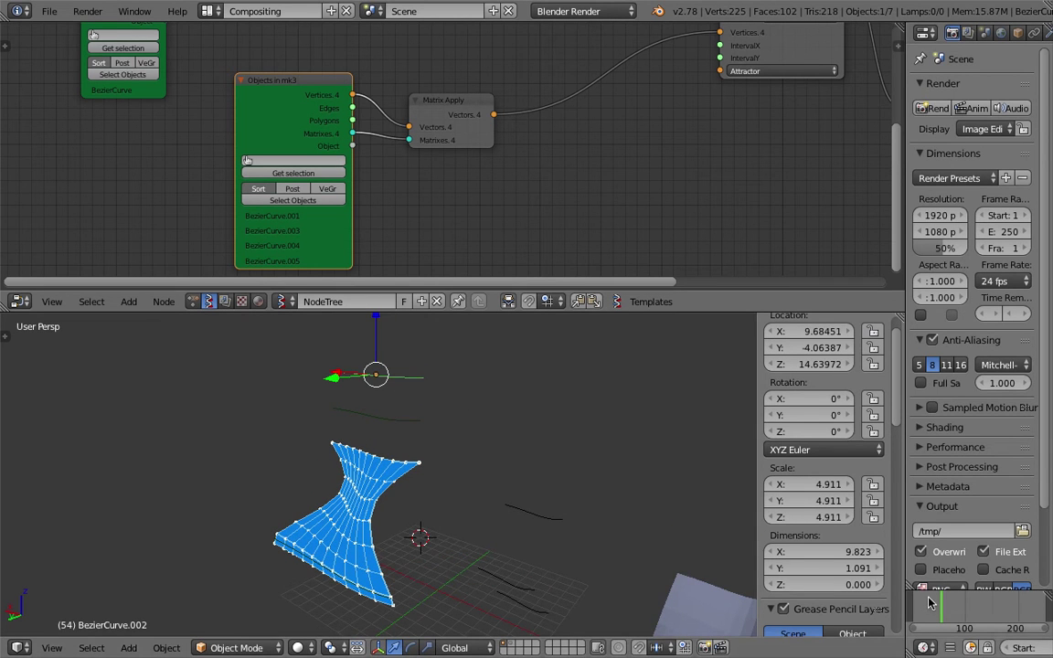
{"action": "left_click", "coordinate": [930, 600]}
- Load only the two uppermost curves, BezierCurve.001 and BezierCurve.002, into the lower Objects in node
{"action": "right_click", "coordinate": [412, 409]}
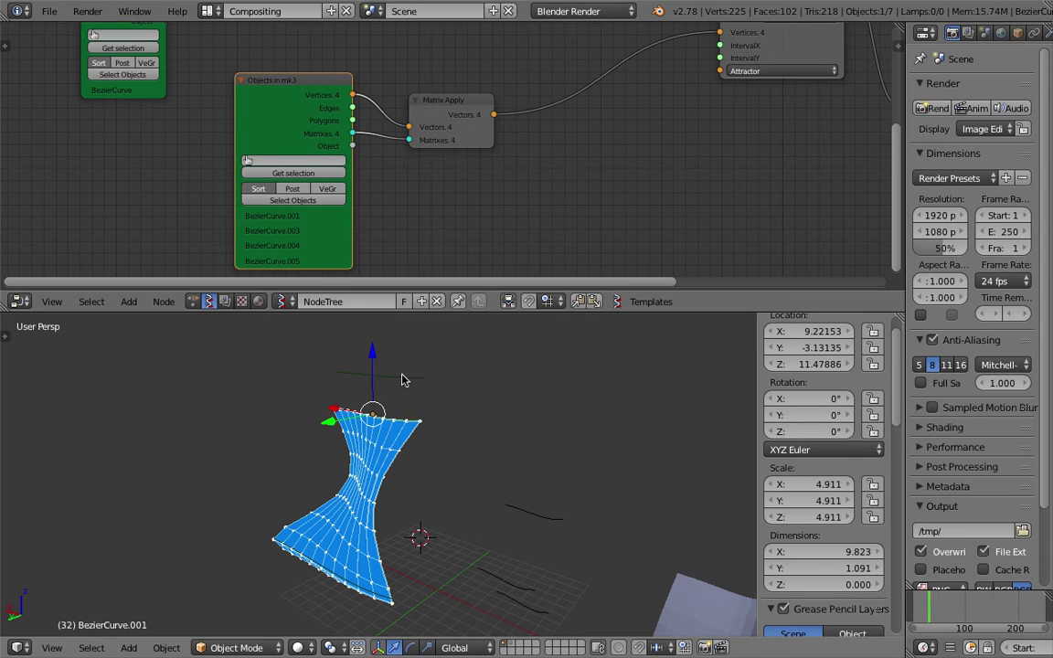
{"action": "right_click", "coordinate": [403, 376], "text": "shift"}
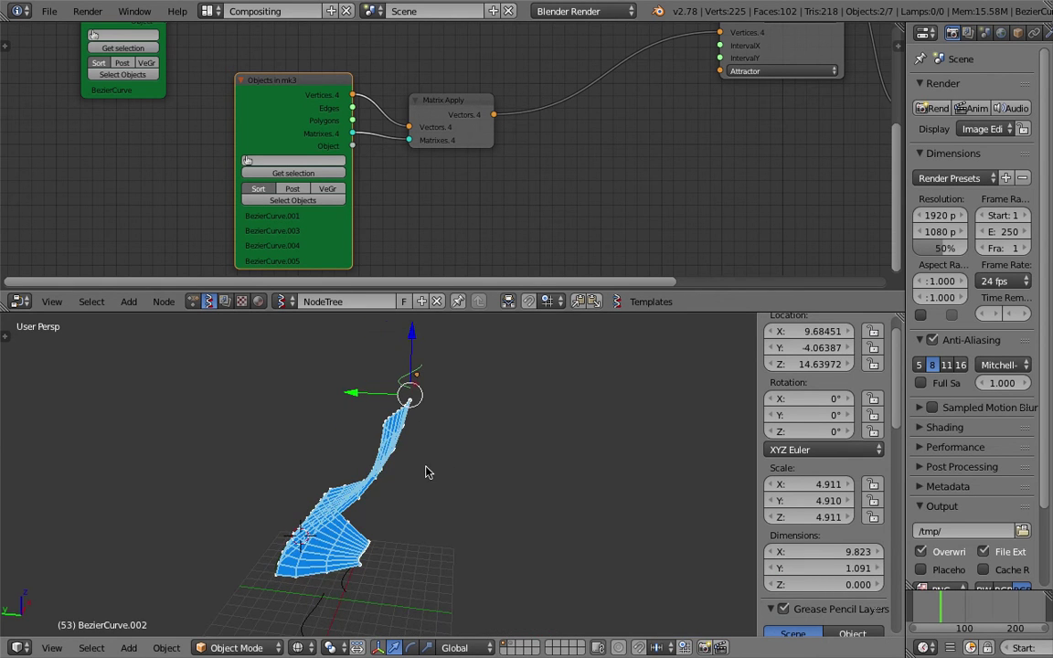
{"action": "middle_click_drag", "start_coordinate": [446, 474], "coordinate": [308, 447]}
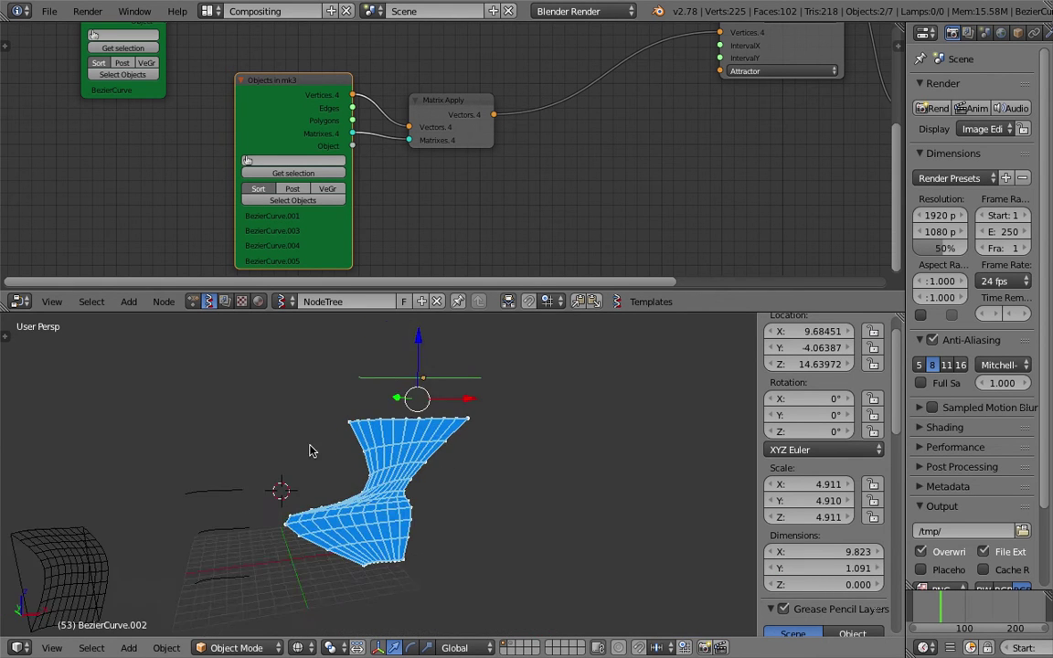
{"action": "left_click", "coordinate": [295, 161]}
{"action": "left_click", "coordinate": [297, 175]}
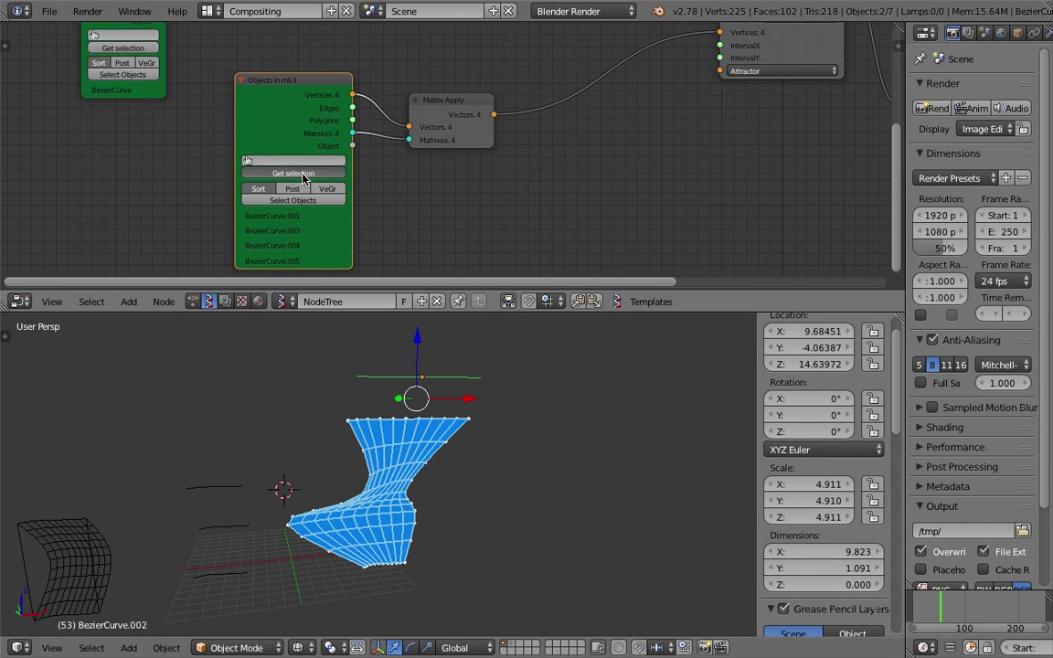
{"action": "middle_click_drag", "start_coordinate": [411, 336], "coordinate": [518, 416]}
- Choose Group as the lower Objects in node's source group and load all of its curves
{"action": "left_click", "coordinate": [306, 163]}
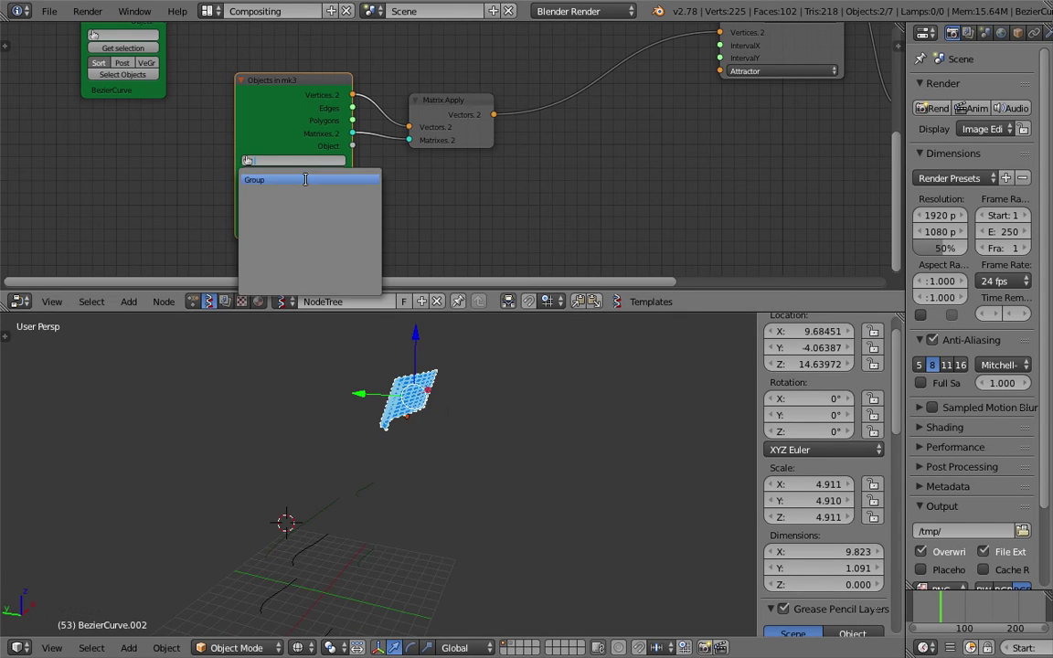
{"action": "left_click", "coordinate": [307, 181]}
{"action": "right_click", "coordinate": [365, 486]}
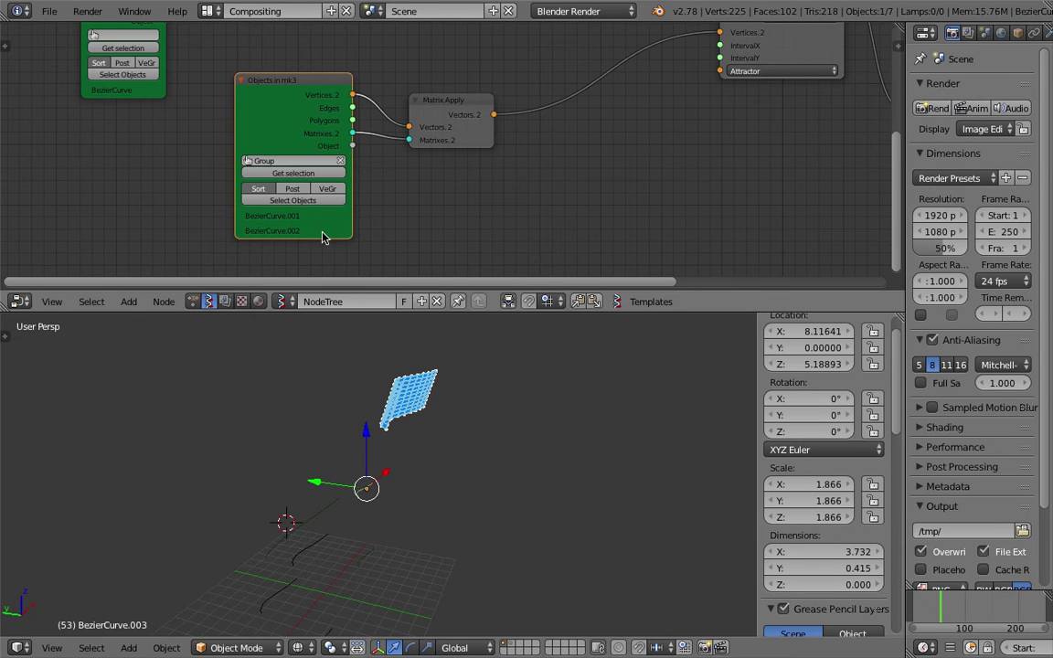
{"action": "left_click", "coordinate": [307, 176]}
- Move BezierCurve.001 above the others to about X 10.07, Y 0.06, Z 17.17, and enlarge it to scale 9.555
{"action": "middle_click_drag", "start_coordinate": [394, 347], "coordinate": [315, 414]}
{"action": "right_click", "coordinate": [429, 425]}
{"action": "key", "text": "g"}
{"action": "left_click", "coordinate": [277, 359]}
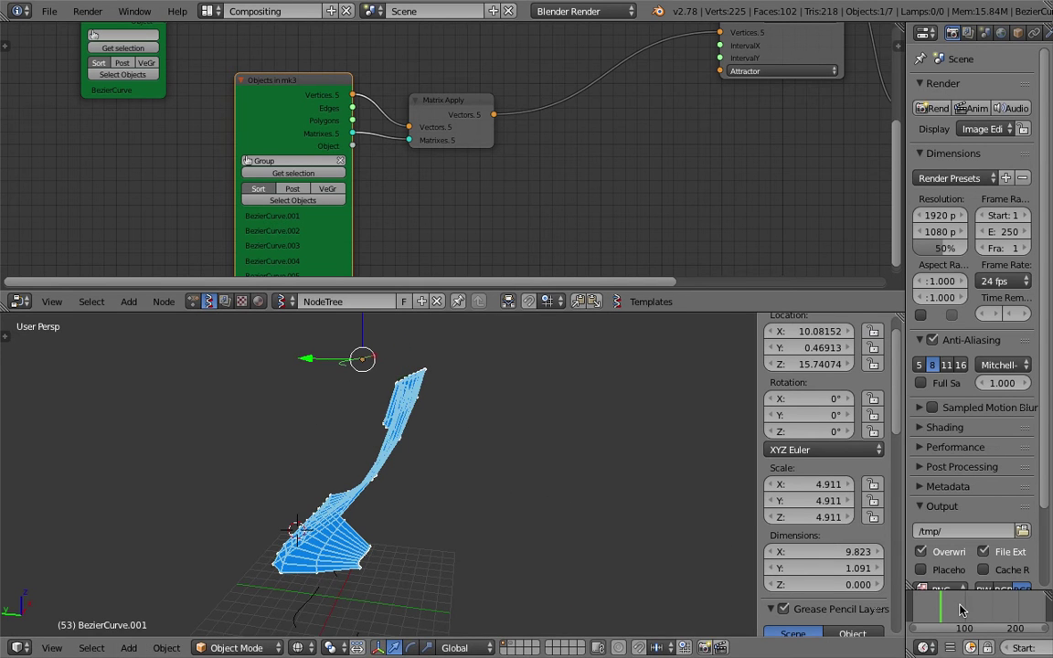
{"action": "middle_click_drag", "start_coordinate": [416, 424], "coordinate": [469, 435]}
{"action": "key", "text": "g"}
{"action": "left_click", "coordinate": [357, 395]}
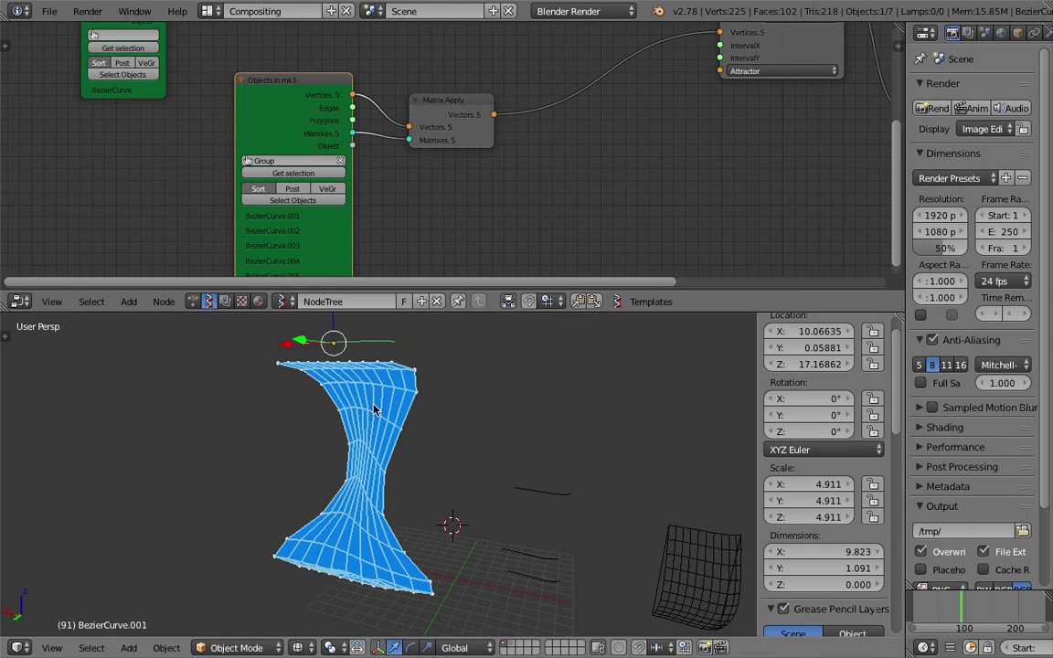
{"action": "key", "text": "s"}
{"action": "left_click", "coordinate": [486, 457]}
{"action": "middle_click_drag", "start_coordinate": [611, 439], "coordinate": [395, 450]}
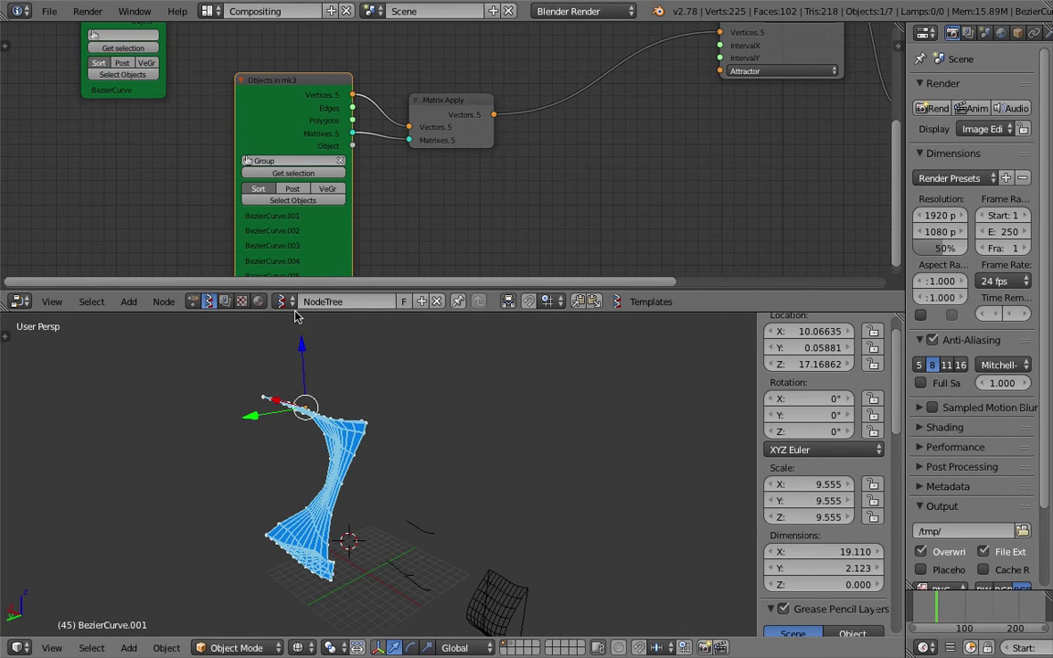
- Bring the Stripes and UV Connection nodes into view and give the node editor more height
{"action": "middle_click_drag", "start_coordinate": [402, 197], "coordinate": [386, 223]}
{"action": "middle_click_drag", "start_coordinate": [268, 107], "coordinate": [328, 206]}
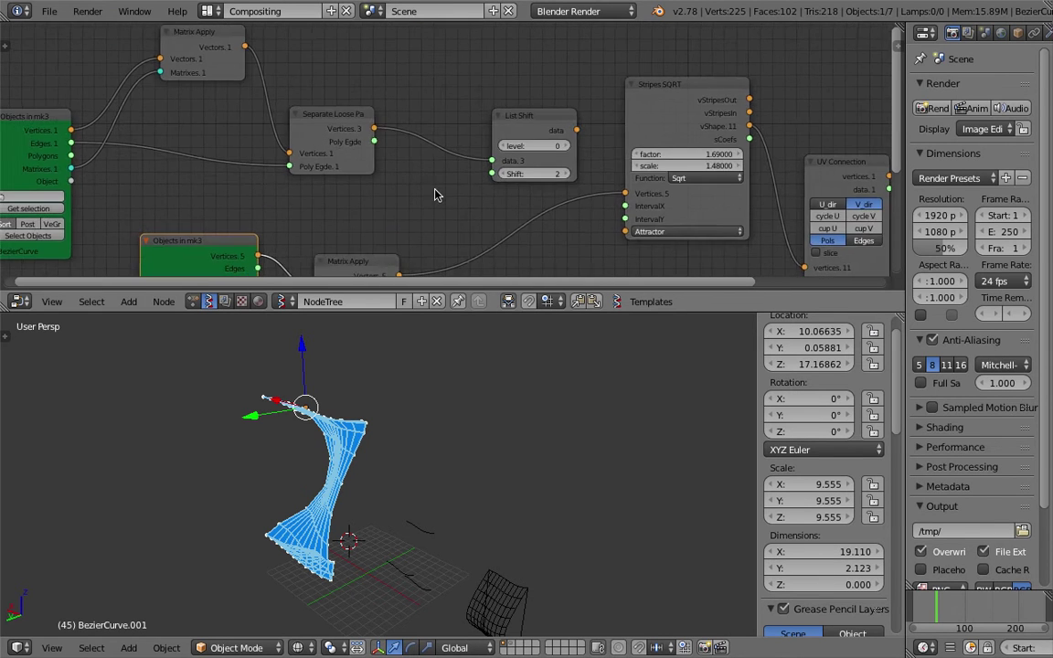
{"action": "middle_click_drag", "start_coordinate": [440, 190], "coordinate": [306, 214]}
{"action": "scroll", "coordinate": [552, 117], "scroll_direction": "up", "scroll_amount": 5}
{"action": "scroll", "coordinate": [560, 117], "scroll_direction": "down", "scroll_amount": 2}
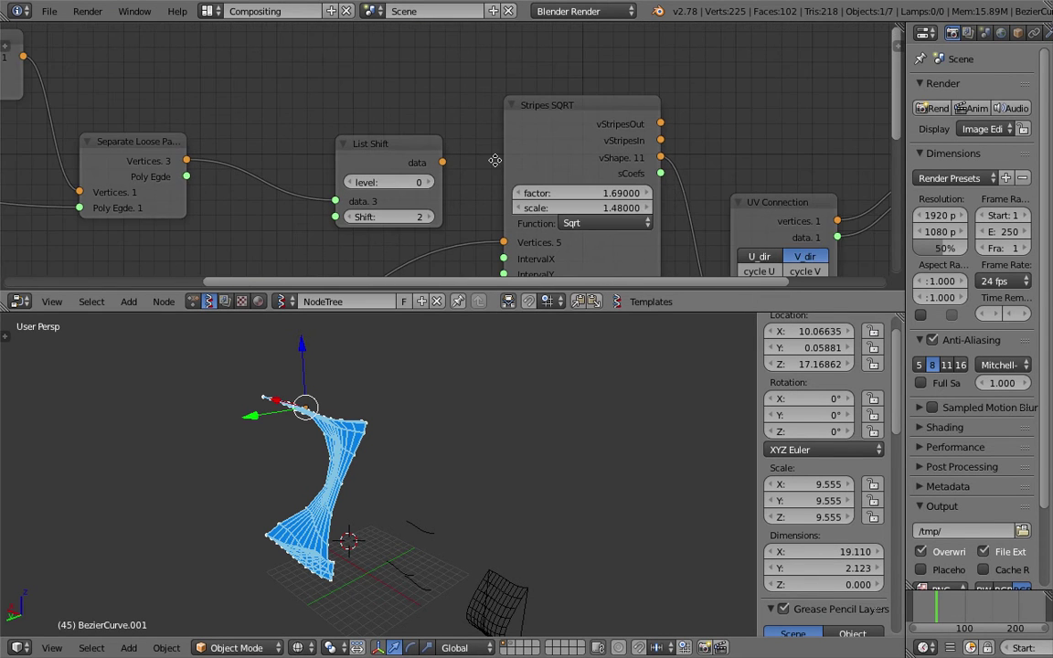
{"action": "middle_click_drag", "start_coordinate": [496, 161], "coordinate": [466, 96]}
{"action": "left_click_drag", "start_coordinate": [543, 311], "coordinate": [539, 413]}
- Move the lower Matrix Apply node up beneath Separate Loose Parts and save the file
{"action": "middle_click_drag", "start_coordinate": [398, 277], "coordinate": [407, 166]}
{"action": "left_click_drag", "start_coordinate": [146, 217], "coordinate": [156, 151]}
{"action": "key", "text": "ctrl+s"}
{"action": "left_click", "coordinate": [193, 174]}
{"action": "middle_click_drag", "start_coordinate": [499, 221], "coordinate": [513, 267]}
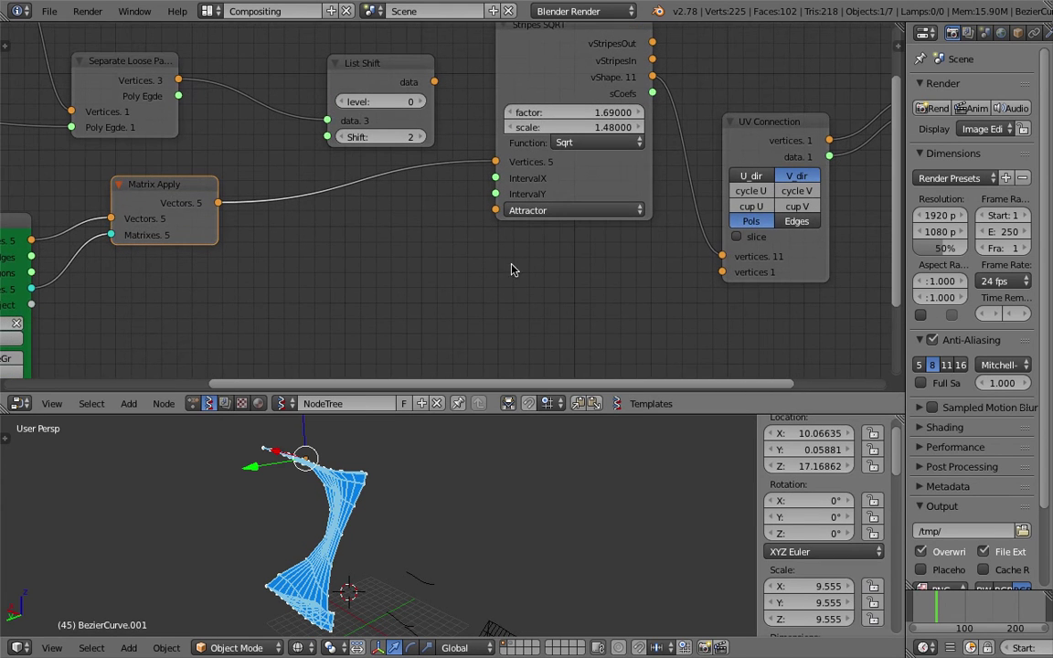
- Hide the surface preview from the Viewer Draw node so that only the curves show in wireframe
{"action": "middle_click_drag", "start_coordinate": [534, 560], "coordinate": [424, 462]}
{"action": "key", "text": "z"}
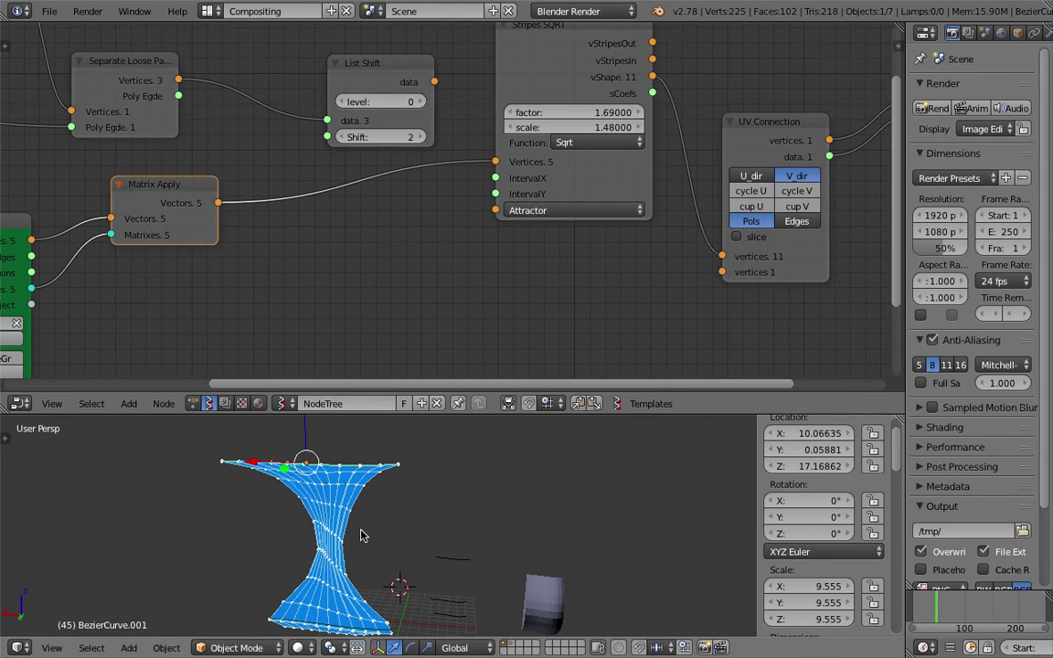
{"action": "key", "text": "z"}
{"action": "middle_click_drag", "start_coordinate": [873, 158], "coordinate": [642, 170]}
{"action": "middle_click_drag", "start_coordinate": [727, 44], "coordinate": [623, 123]}
{"action": "left_click", "coordinate": [624, 101]}
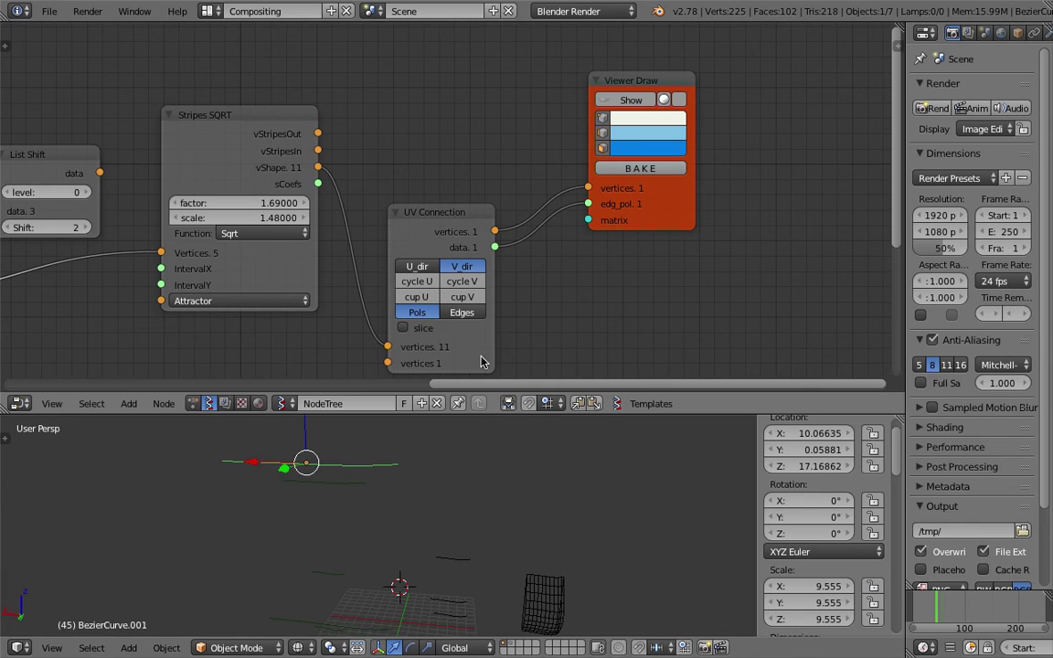
- Enlarge BezierCurve.002 to a scale of about 6.562
{"action": "middle_click_drag", "start_coordinate": [365, 510], "coordinate": [409, 459], "text": "shift"}
{"action": "key", "text": "s"}
{"action": "left_click", "coordinate": [477, 489]}
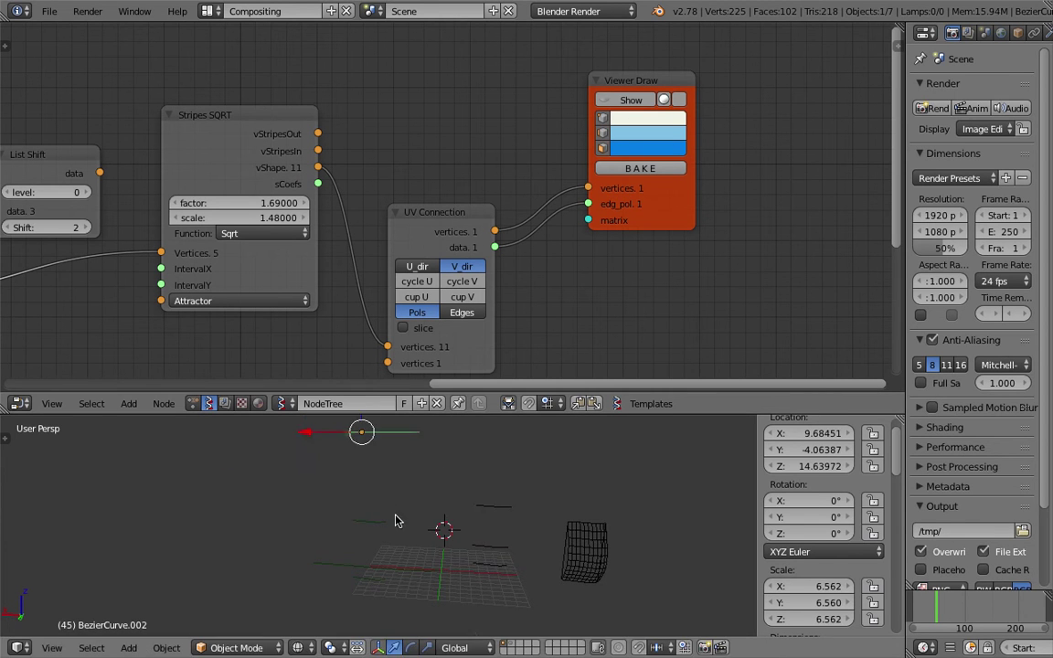
- Enlarge BezierCurve.003 to scale 7.893 and move it to about X 8.91, Y -0.32, Z 7.03
{"action": "right_click", "coordinate": [390, 520]}
{"action": "key", "text": "s"}
{"action": "left_click", "coordinate": [453, 537]}
{"action": "key", "text": "g"}
{"action": "left_click", "coordinate": [441, 523]}
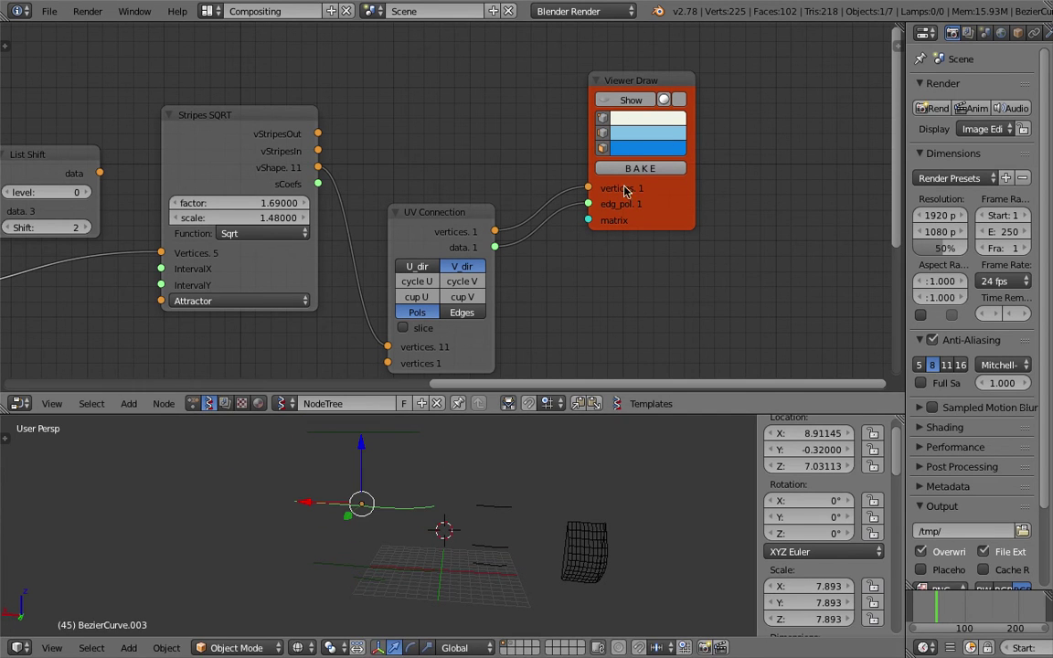
- Turn the Viewer Draw node's surface preview back on
{"action": "scroll", "coordinate": [590, 146], "scroll_direction": "down", "scroll_amount": 2}
{"action": "left_click", "coordinate": [595, 125]}
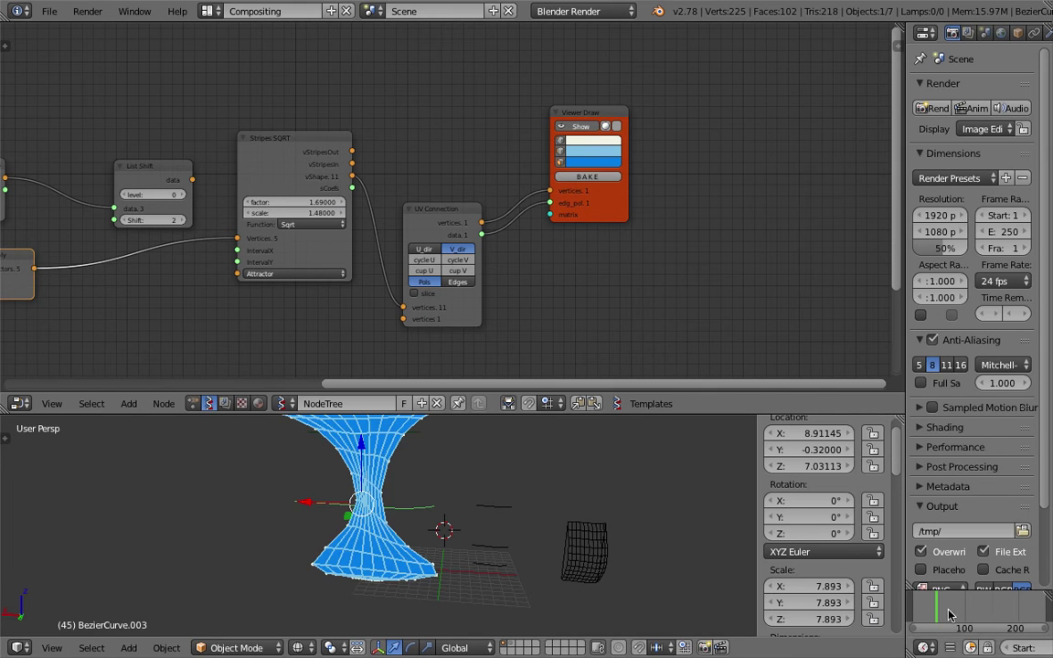
{"action": "middle_click_drag", "start_coordinate": [470, 512], "coordinate": [474, 509]}
- Set the Stripes node's factor to 1.48 and scale to 0.94, and move the List Shift node up out of the way
{"action": "middle_click_drag", "start_coordinate": [277, 247], "coordinate": [480, 211]}
{"action": "scroll", "coordinate": [515, 197], "scroll_direction": "up", "scroll_amount": 5}
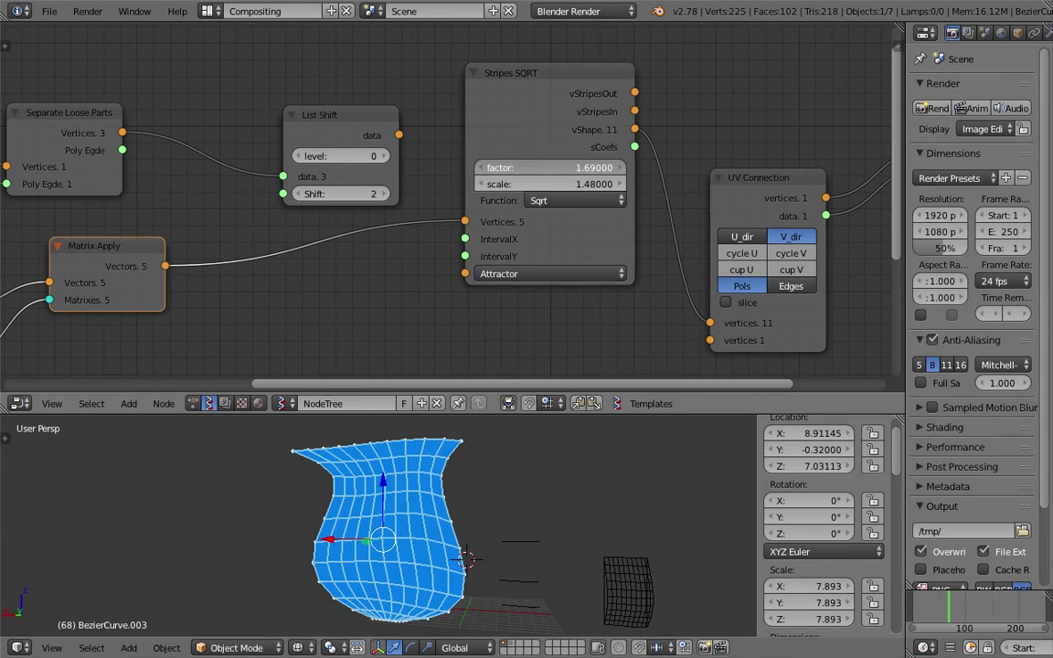
{"action": "left_click_drag", "start_coordinate": [512, 169], "coordinate": [529, 182]}
{"action": "left_click_drag", "start_coordinate": [363, 122], "coordinate": [327, 75]}
- Save the project file with the Save As command
{"action": "left_click", "coordinate": [49, 11]}
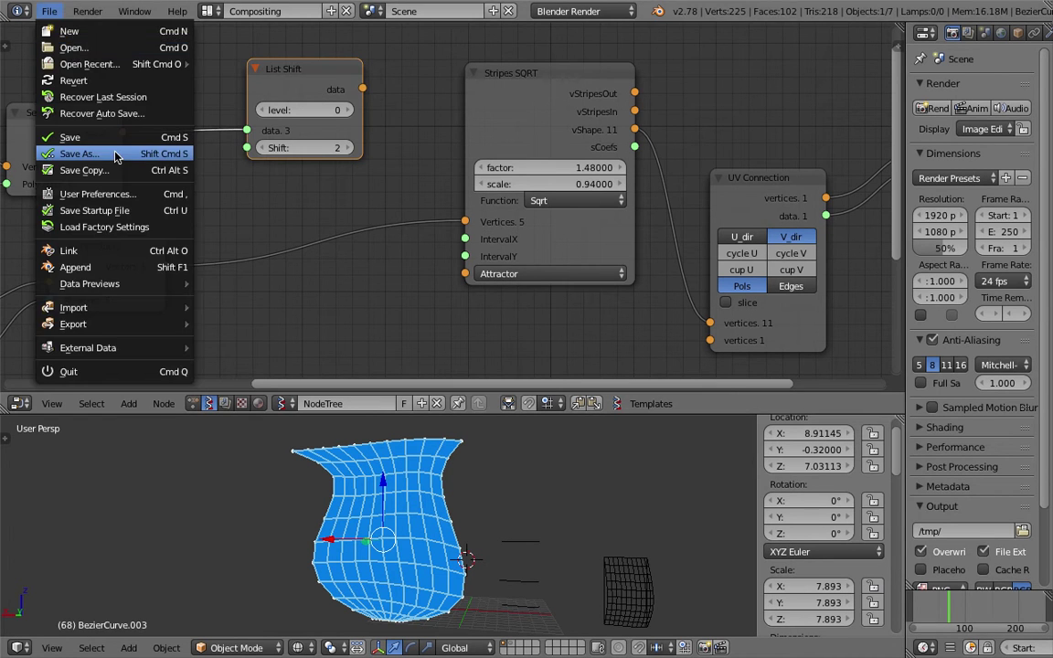
{"action": "left_click", "coordinate": [115, 152]}
{"action": "left_click", "coordinate": [1000, 48]}
- Add a Range Float node between the lower Matrix Apply node and the Stripes node
{"action": "scroll", "coordinate": [430, 283], "scroll_direction": "up", "scroll_amount": 3}
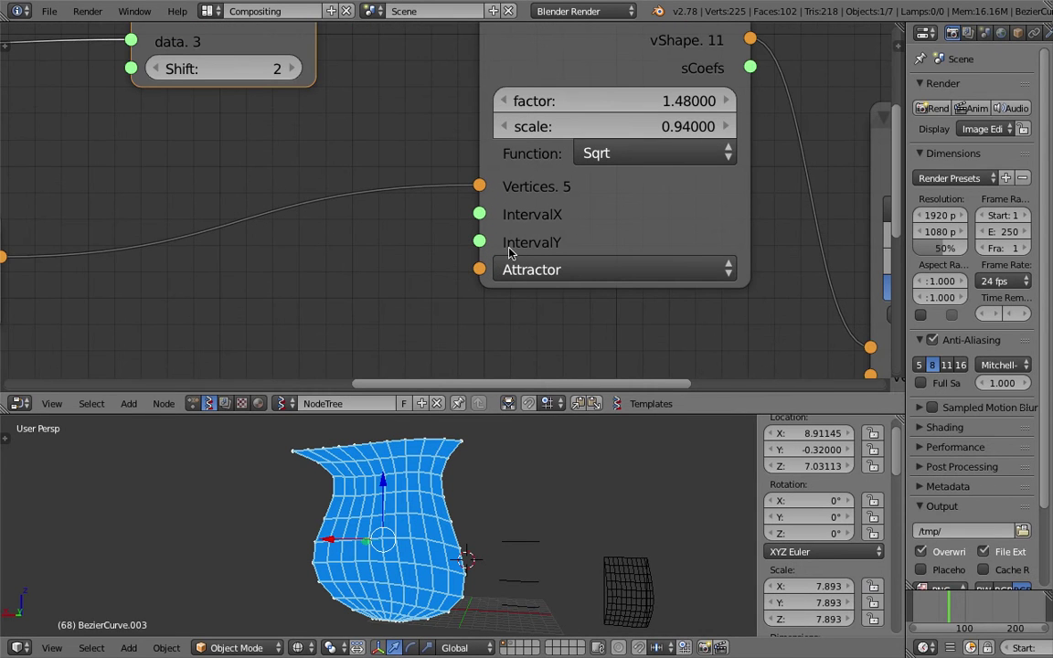
{"action": "scroll", "coordinate": [374, 277], "scroll_direction": "down", "scroll_amount": 1}
{"action": "key", "text": "shift+a"}
{"action": "left_click", "coordinate": [370, 278]}
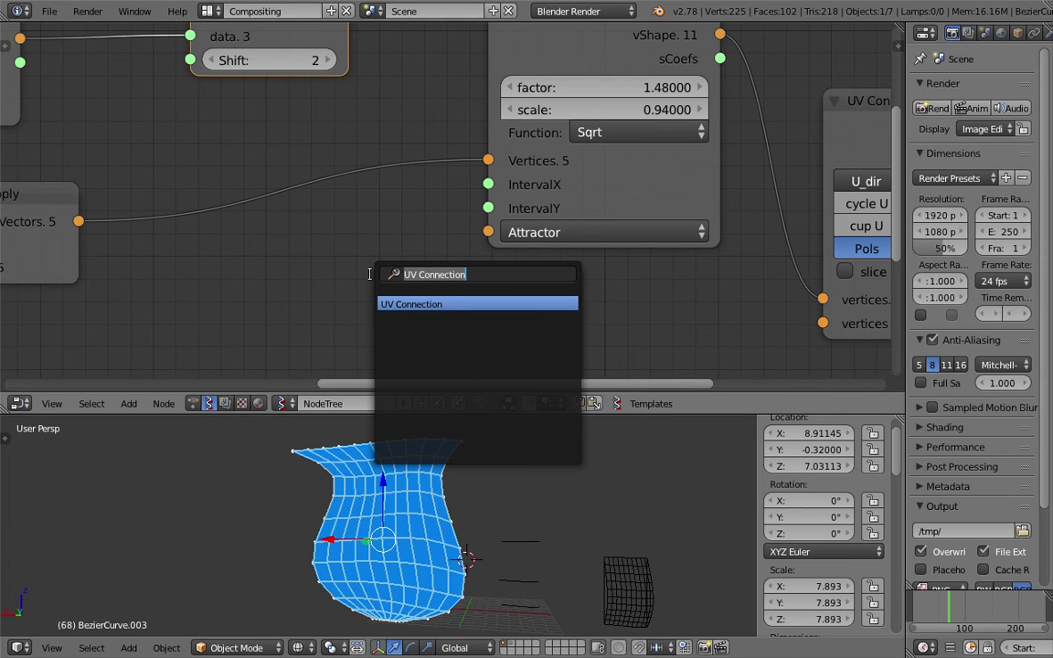
{"action": "type", "text": "range f"}
{"action": "key", "text": "Return"}
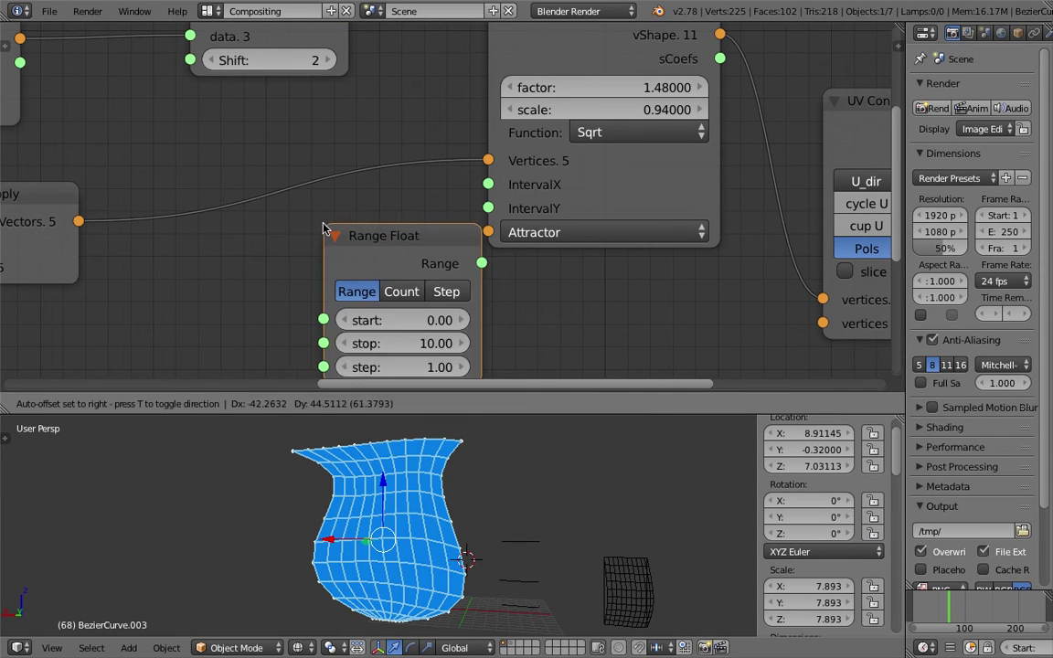
{"action": "left_click", "coordinate": [274, 212]}
- Reconnect Matrix Apply's Vectors output directly to the Stripes node's Vertices input and move Range Float down
{"action": "scroll", "coordinate": [281, 215], "scroll_direction": "down", "scroll_amount": 1}
{"action": "left_click_drag", "start_coordinate": [155, 216], "coordinate": [395, 172]}
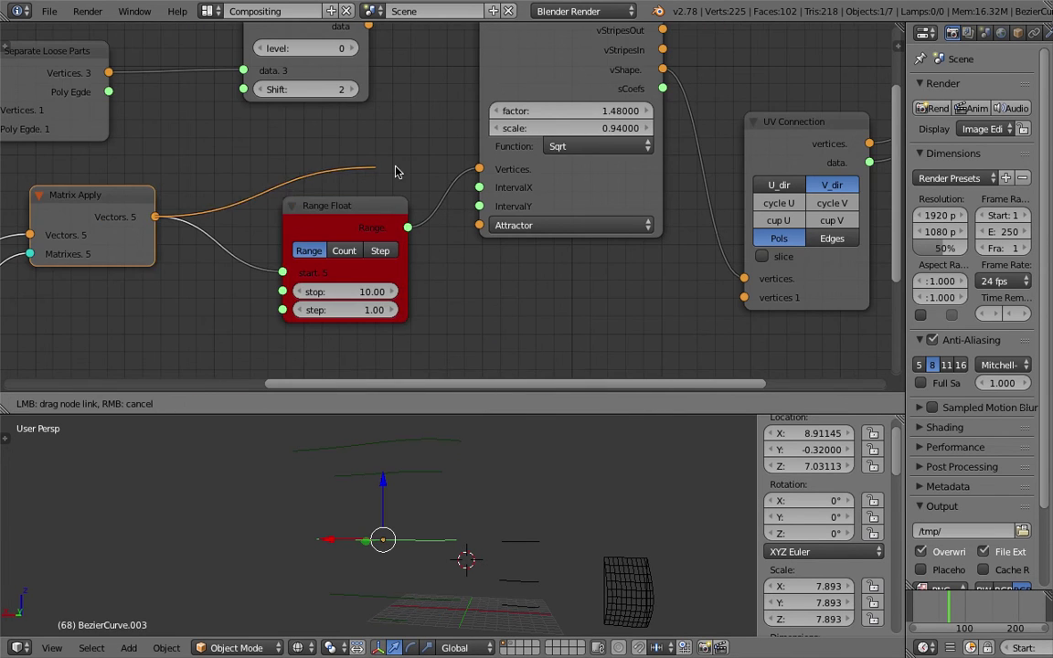
{"action": "left_click_drag", "start_coordinate": [474, 167], "coordinate": [477, 169]}
{"action": "left_click_drag", "start_coordinate": [335, 225], "coordinate": [321, 274]}
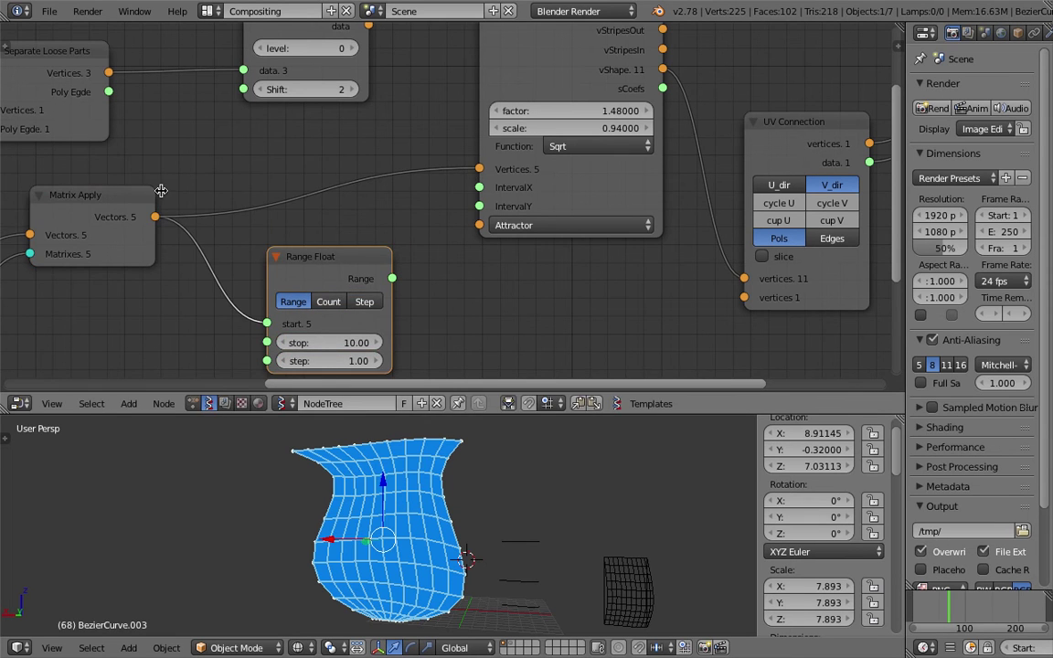
- Reposition the Matrix Apply node and cut its link to the Range Float node's start input
{"action": "left_click_drag", "start_coordinate": [142, 195], "coordinate": [180, 155]}
{"action": "middle_click_drag", "start_coordinate": [249, 228], "coordinate": [255, 184]}
{"action": "left_click_drag", "start_coordinate": [255, 183], "coordinate": [205, 209], "text": "ctrl"}
- Switch the Range Float node to Count mode with stop 1.00, and move it closer to Matrix Apply
{"action": "middle_click_drag", "start_coordinate": [332, 213], "coordinate": [332, 202]}
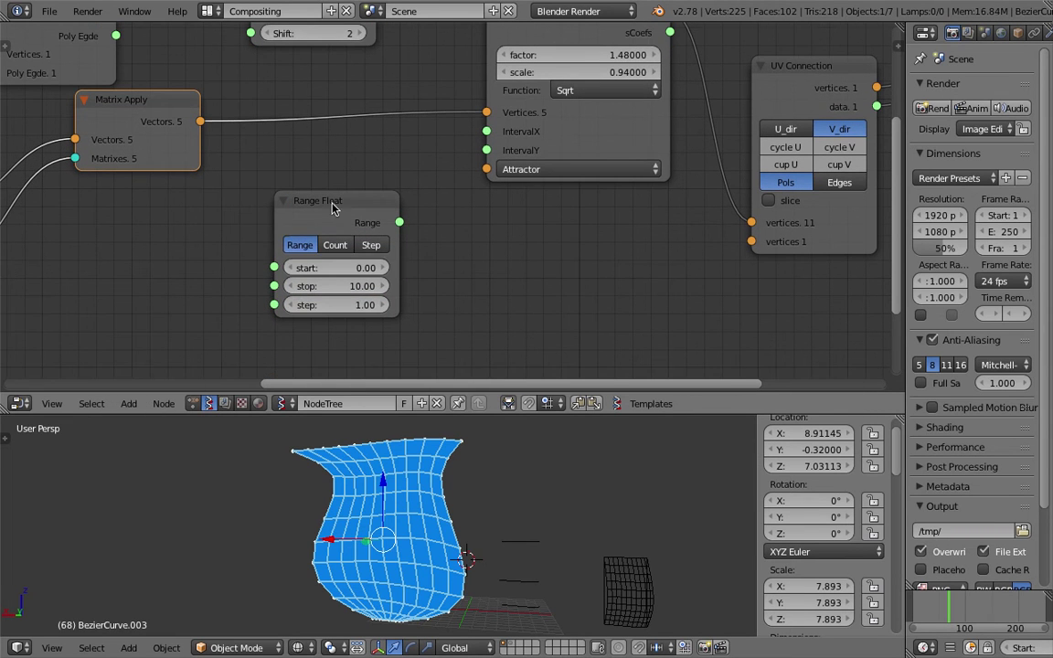
{"action": "left_click", "coordinate": [364, 286]}
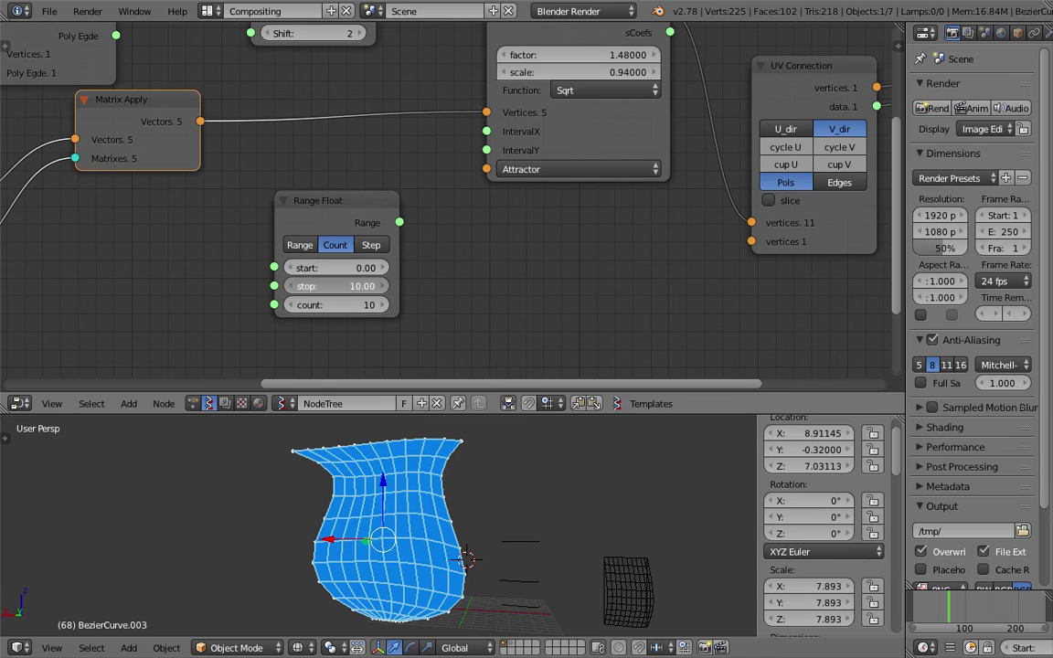
{"action": "type", "text": "1"}
{"action": "key", "text": "Return"}
{"action": "left_click_drag", "start_coordinate": [384, 233], "coordinate": [348, 186]}
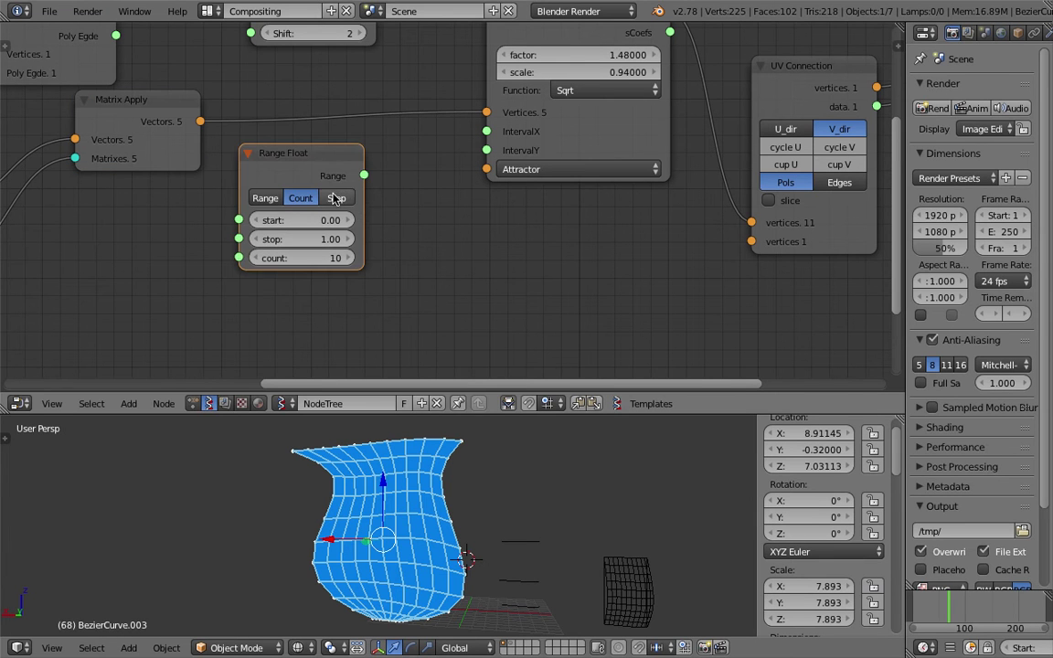
- Duplicate the Range Float node, place the copy directly below the original, and save the file
{"action": "key", "text": "shift+d"}
{"action": "left_click", "coordinate": [321, 328]}
{"action": "middle_click_drag", "start_coordinate": [420, 292], "coordinate": [369, 217]}
{"action": "scroll", "coordinate": [372, 219], "scroll_direction": "down", "scroll_amount": 1}
{"action": "key", "text": "ctrl+s"}
{"action": "left_click", "coordinate": [373, 224]}
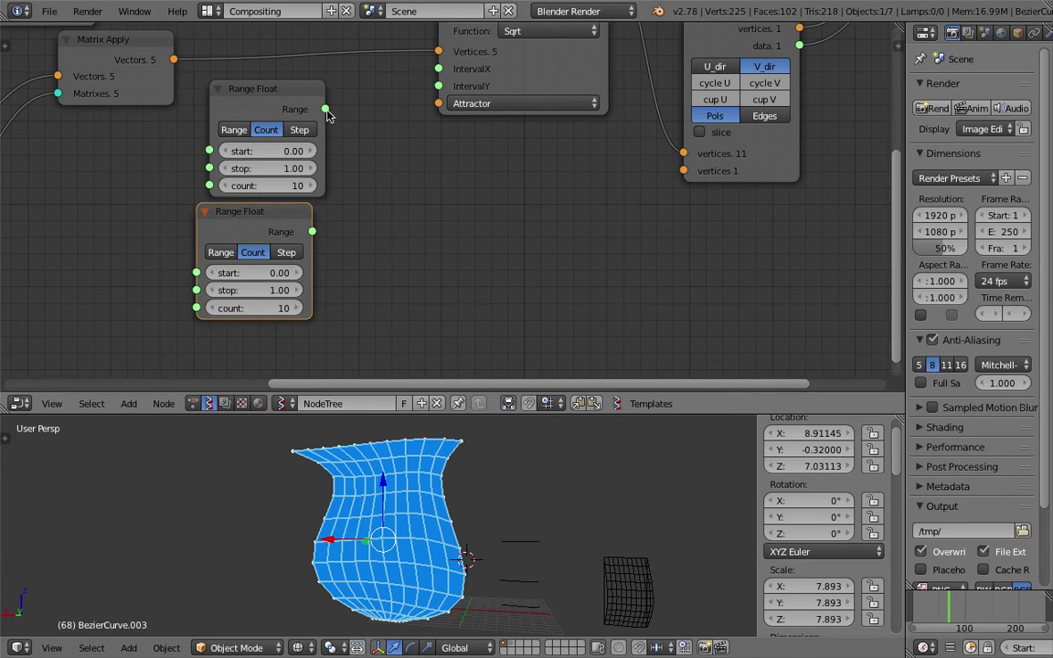
- Connect the upper Range Float output to the Stripes node's IntervalX input and the lower one to IntervalY
{"action": "middle_click_drag", "start_coordinate": [338, 128], "coordinate": [329, 148]}
{"action": "left_click_drag", "start_coordinate": [315, 132], "coordinate": [343, 130]}
{"action": "left_click_drag", "start_coordinate": [422, 95], "coordinate": [428, 92]}
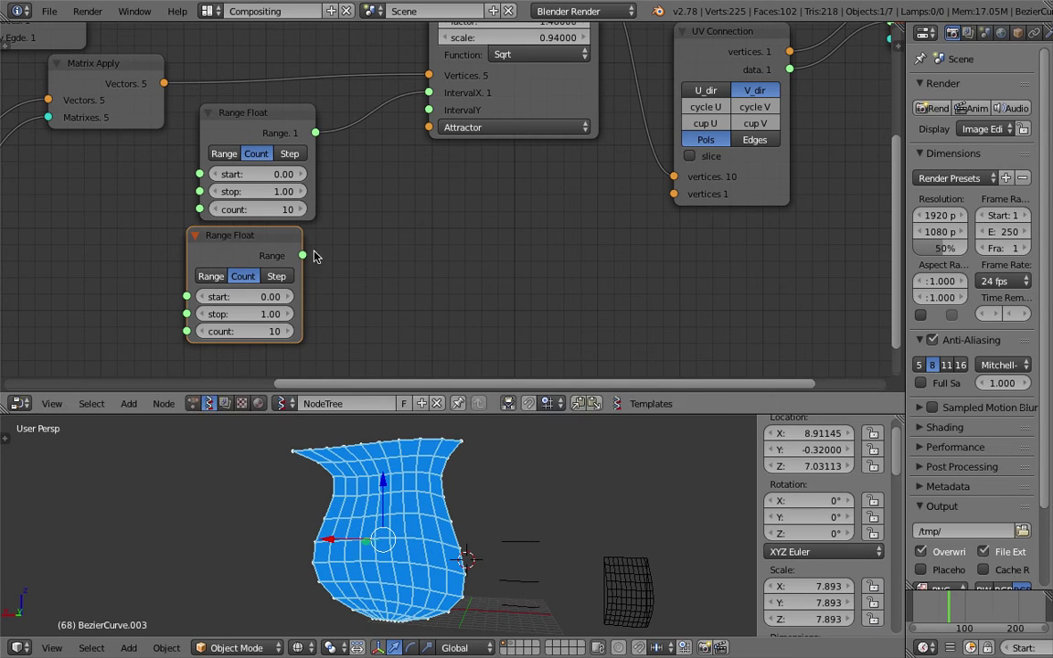
{"action": "left_click_drag", "start_coordinate": [302, 256], "coordinate": [322, 254]}
{"action": "left_click_drag", "start_coordinate": [429, 114], "coordinate": [429, 109]}
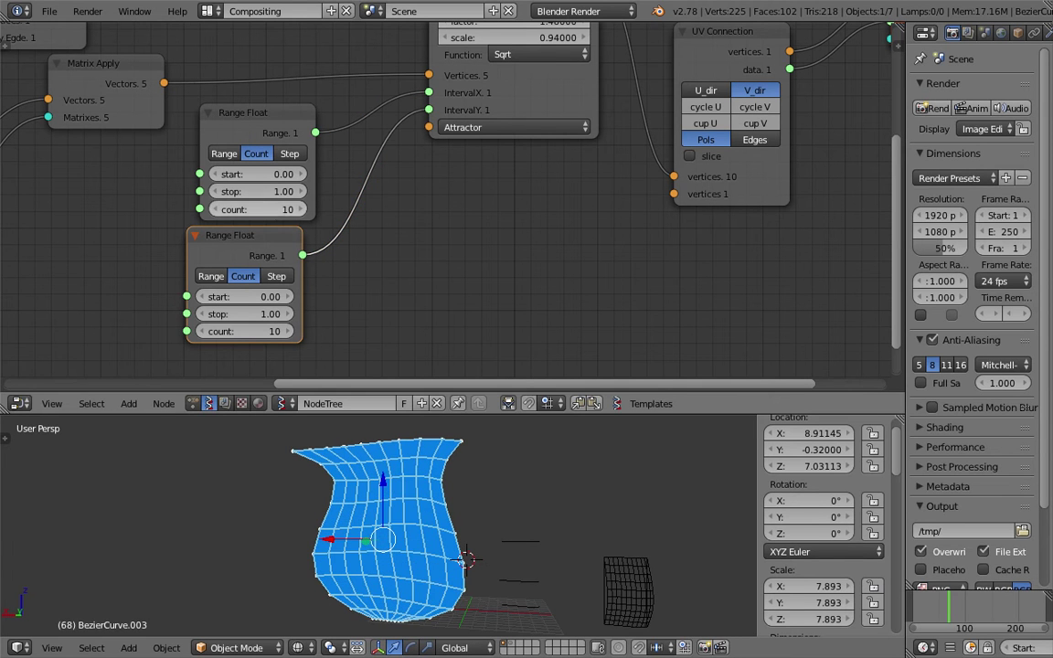
- Set the count of the upper Range Float node to 7
{"action": "left_click_drag", "start_coordinate": [258, 209], "coordinate": [237, 209]}
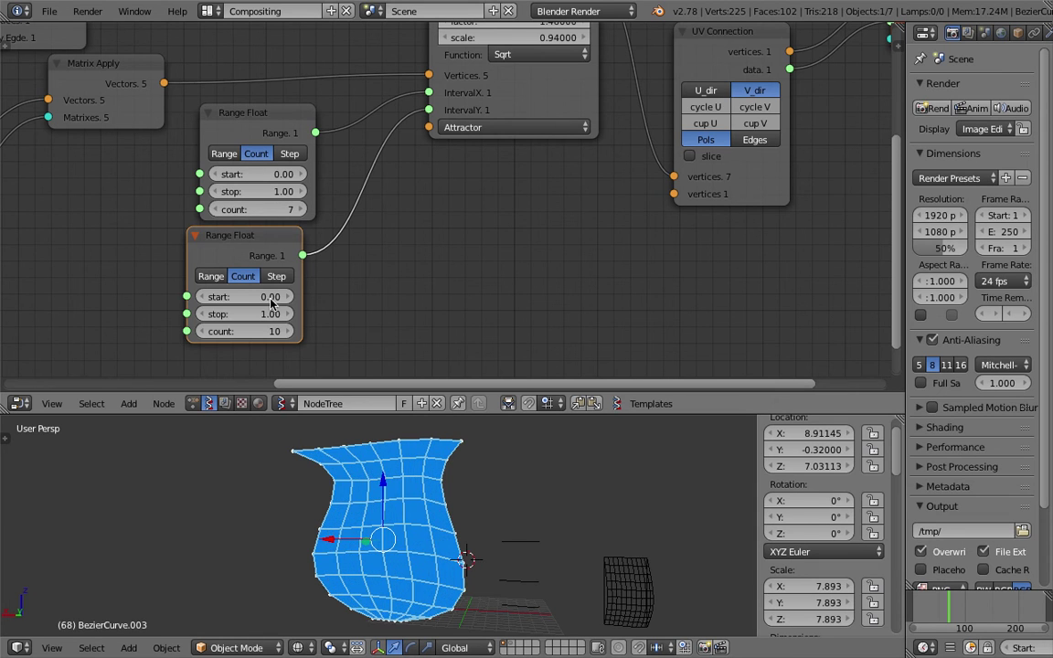
- Set the count of the lower Range Float node to 19
{"action": "left_click_drag", "start_coordinate": [270, 331], "coordinate": [328, 331]}
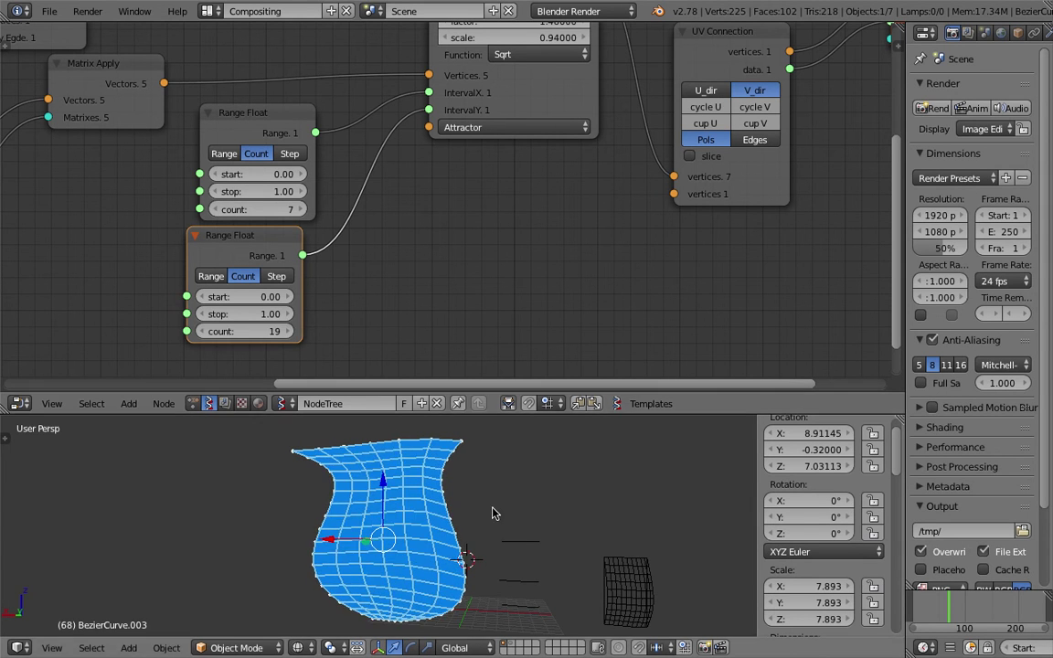
{"action": "middle_click_drag", "start_coordinate": [492, 513], "coordinate": [460, 546]}
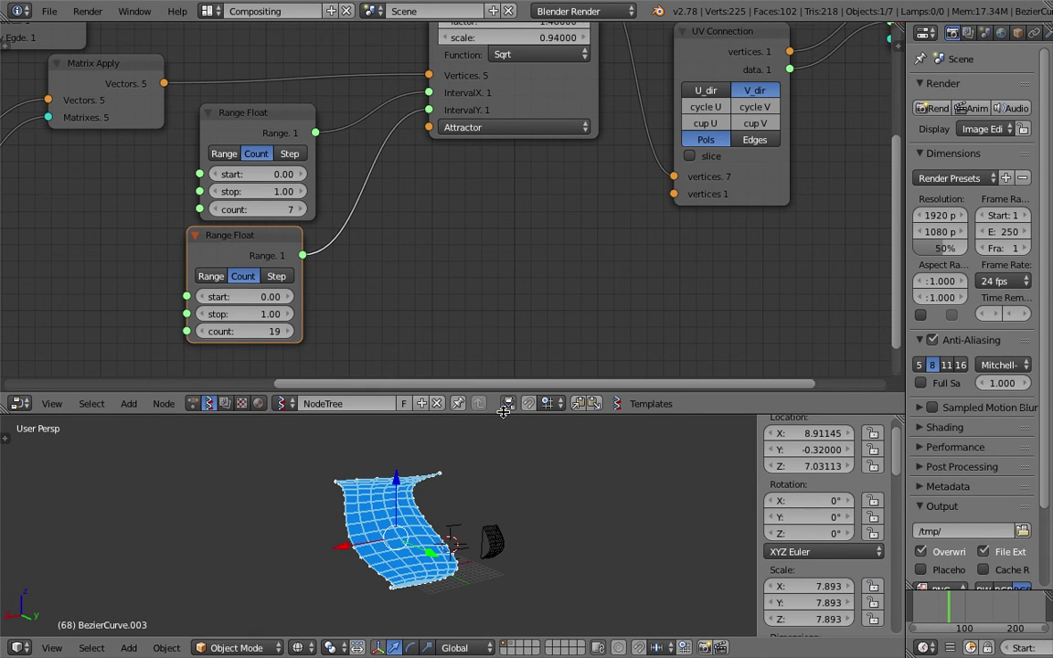
- Enlarge the 3D view by shrinking the node editor, and save the file over the existing one
{"action": "left_click_drag", "start_coordinate": [504, 413], "coordinate": [504, 289]}
{"action": "middle_click_drag", "start_coordinate": [494, 430], "coordinate": [311, 397]}
{"action": "key", "text": "ctrl+s"}
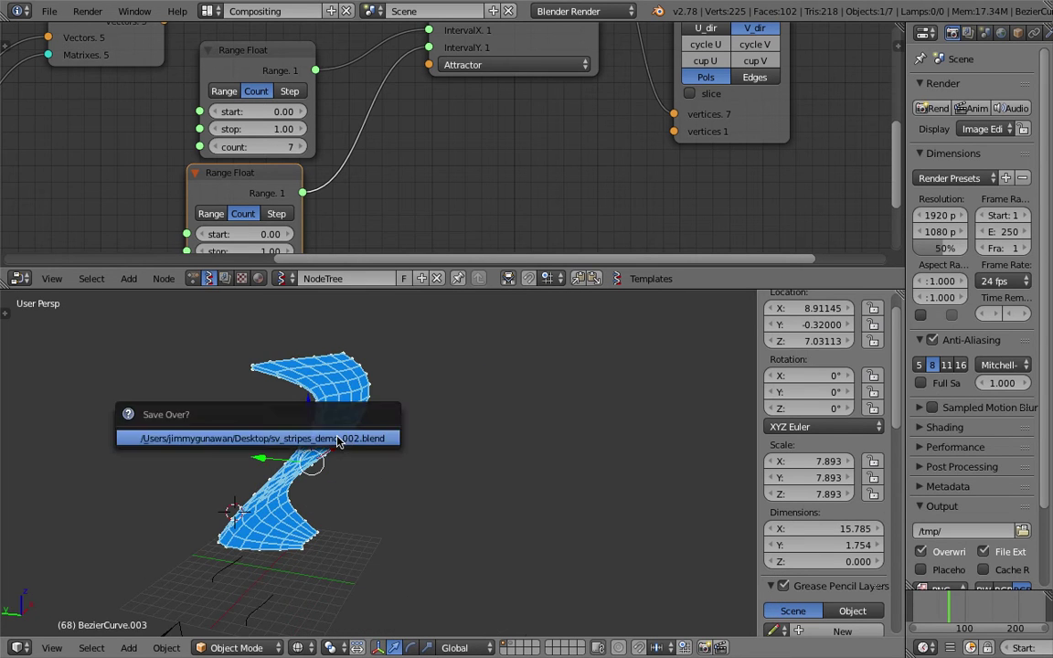
{"action": "left_click", "coordinate": [337, 441]}
- Raise the UV Connection node between the Stripes and Viewer Draw nodes, and save the file
{"action": "middle_click_drag", "start_coordinate": [337, 441], "coordinate": [442, 441]}
{"action": "scroll", "coordinate": [522, 181], "scroll_direction": "down", "scroll_amount": 3}
{"action": "mouse_move", "coordinate": [859, 146]}
{"action": "middle_mouse_down"}
{"action": "mouse_move", "coordinate": [522, 181]}
{"action": "mouse_move", "coordinate": [477, 242]}
{"action": "middle_mouse_up"}
{"action": "key", "text": "ctrl+s"}
{"action": "left_click", "coordinate": [517, 225]}
{"action": "middle_click_drag", "start_coordinate": [493, 81], "coordinate": [457, 142]}
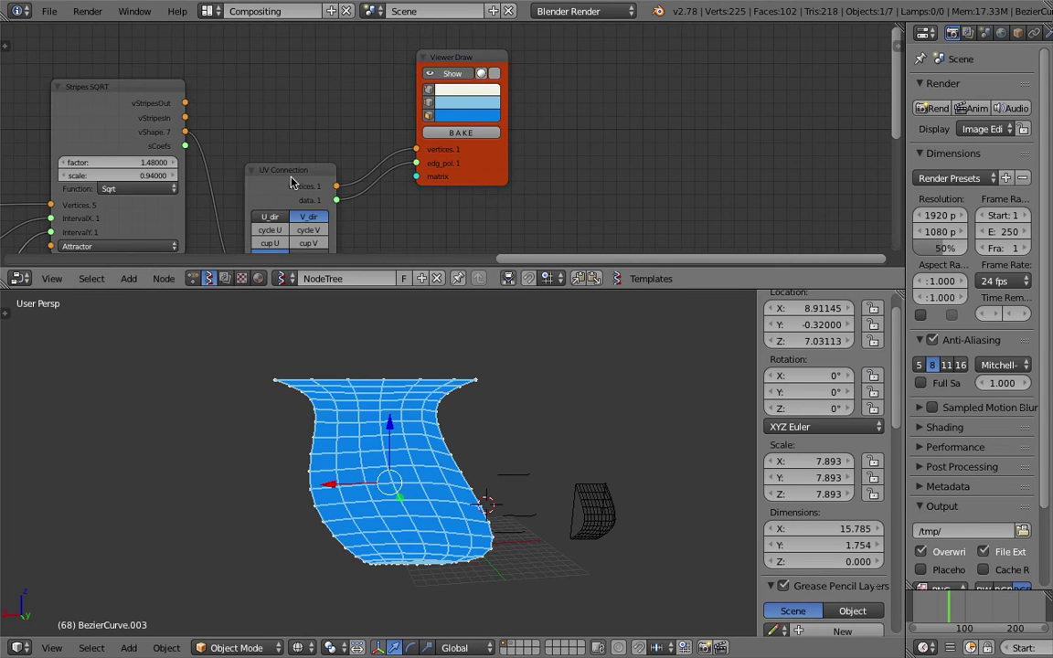
{"action": "left_click_drag", "start_coordinate": [291, 180], "coordinate": [308, 122]}
{"action": "middle_click_drag", "start_coordinate": [331, 170], "coordinate": [383, 106]}
{"action": "key", "text": "ctrl+s"}
{"action": "left_click", "coordinate": [383, 106]}
- Move the three-strand BezierCurve object away from the lofted surface to about X -14.88, Y -12.02, Z 13.30
{"action": "scroll", "coordinate": [494, 475], "scroll_direction": "down", "scroll_amount": 3}
{"action": "middle_click_drag", "start_coordinate": [517, 477], "coordinate": [428, 442]}
{"action": "right_click", "coordinate": [442, 483]}
{"action": "key", "text": "g"}
{"action": "left_click", "coordinate": [540, 450]}
- Scale the three-strand BezierCurve object up to about 4.585 and save the file
{"action": "key", "text": "s"}
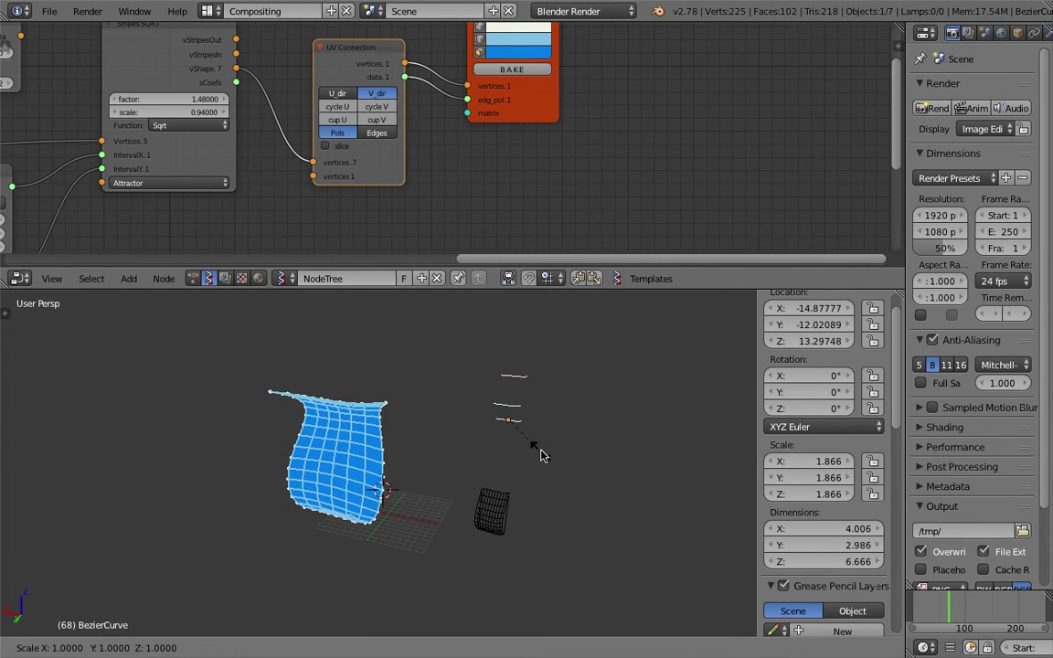
{"action": "left_click", "coordinate": [587, 508]}
{"action": "middle_click_drag", "start_coordinate": [513, 433], "coordinate": [467, 472], "text": "shift"}
{"action": "key", "text": "ctrl+s"}
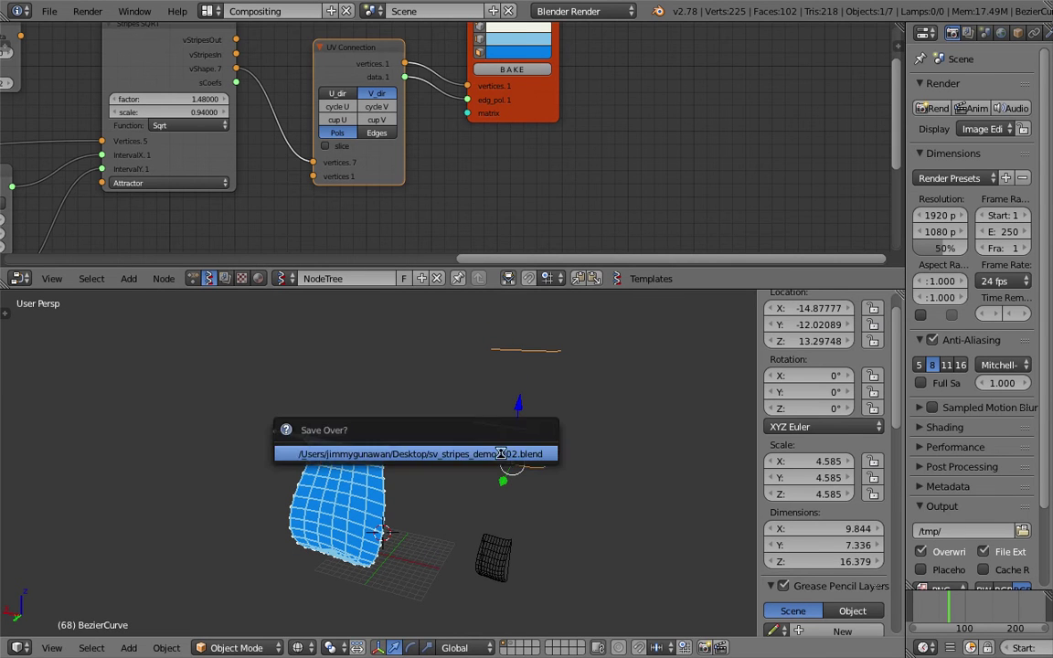
{"action": "left_click", "coordinate": [501, 454]}
- Connect the List Shift node's data output to the Vertices input of the Stripes node
{"action": "middle_click_drag", "start_coordinate": [139, 129], "coordinate": [480, 118]}
{"action": "scroll", "coordinate": [306, 126], "scroll_direction": "down", "scroll_amount": 1}
{"action": "scroll", "coordinate": [307, 127], "scroll_direction": "down", "scroll_amount": 2}
{"action": "middle_click_drag", "start_coordinate": [307, 126], "coordinate": [533, 202]}
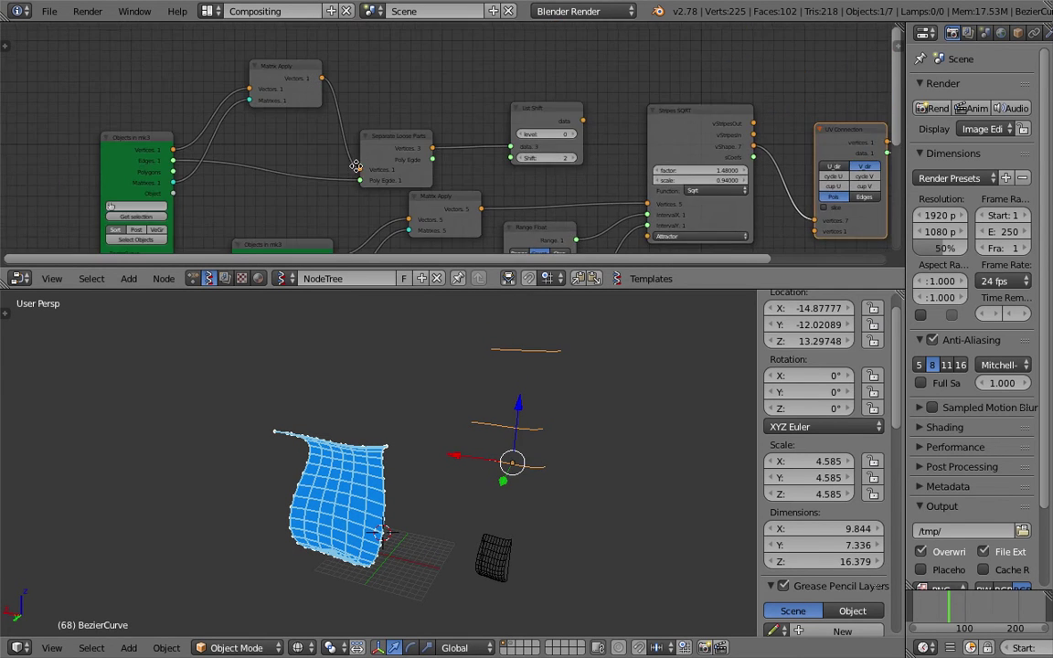
{"action": "middle_click_drag", "start_coordinate": [134, 194], "coordinate": [221, 100]}
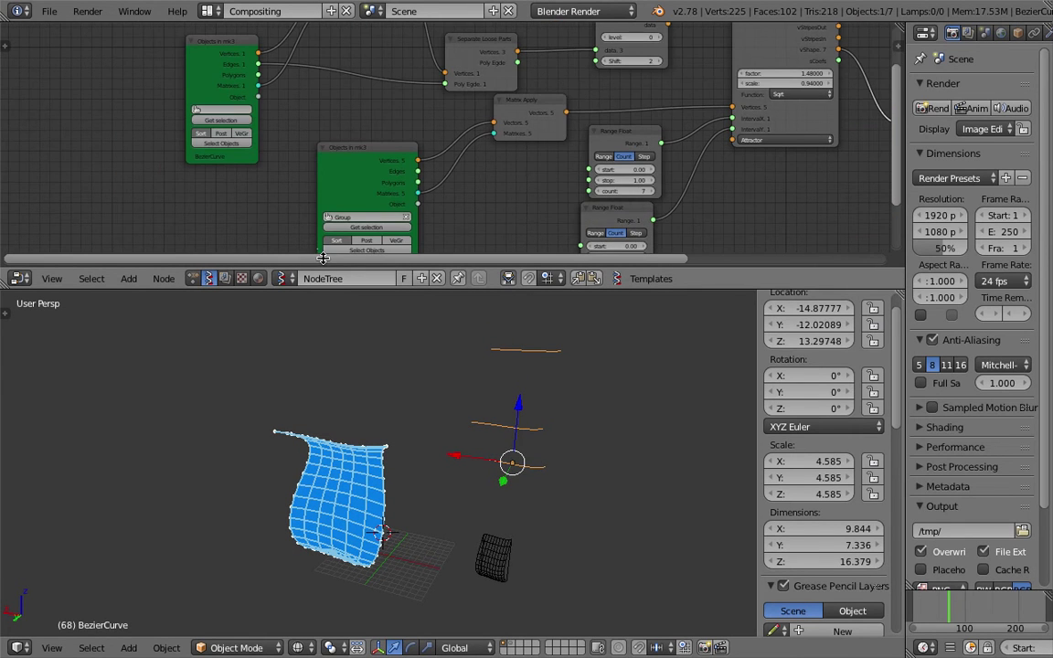
{"action": "middle_click_drag", "start_coordinate": [408, 143], "coordinate": [274, 218]}
{"action": "left_click_drag", "start_coordinate": [535, 101], "coordinate": [600, 181]}
{"action": "middle_click_drag", "start_coordinate": [600, 369], "coordinate": [435, 459]}
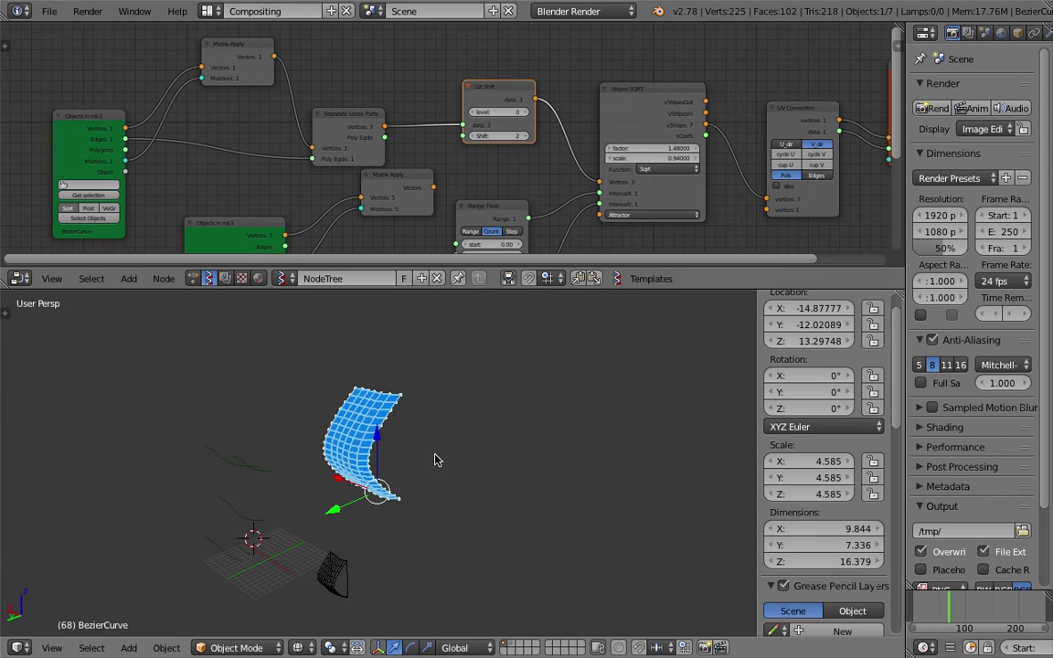
- Delete the Grease Pencil layer holding the handwritten NURBS note, and save the file
{"action": "middle_click_drag", "start_coordinate": [552, 439], "coordinate": [458, 457], "text": "shift"}
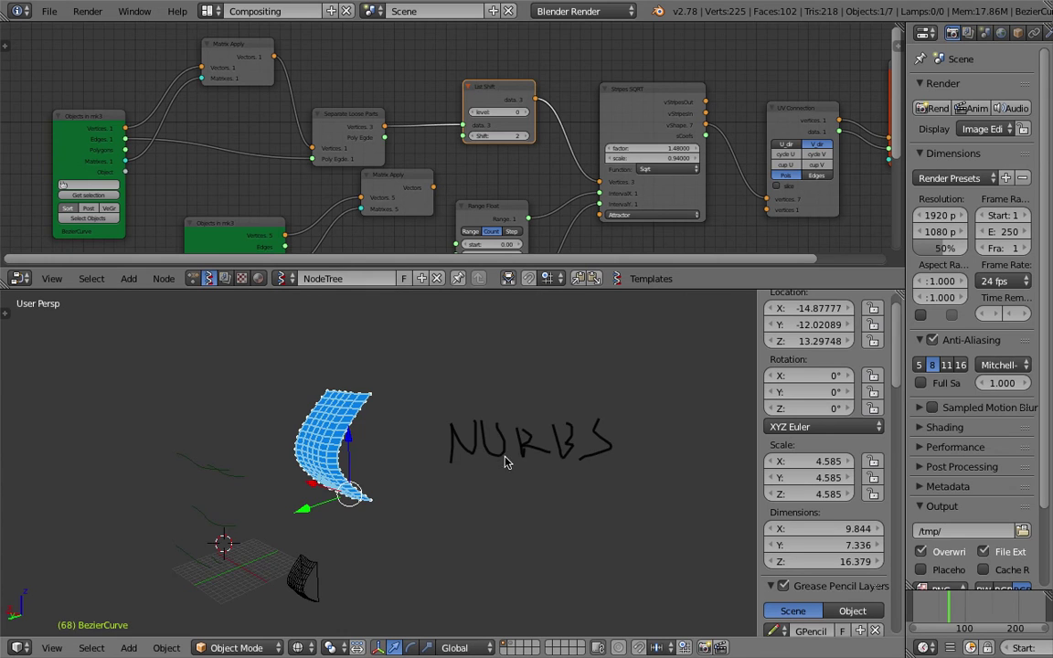
{"action": "mouse_move", "coordinate": [508, 462]}
{"action": "middle_mouse_down"}
{"action": "mouse_move", "coordinate": [487, 454]}
{"action": "mouse_move", "coordinate": [543, 450]}
{"action": "middle_mouse_up"}
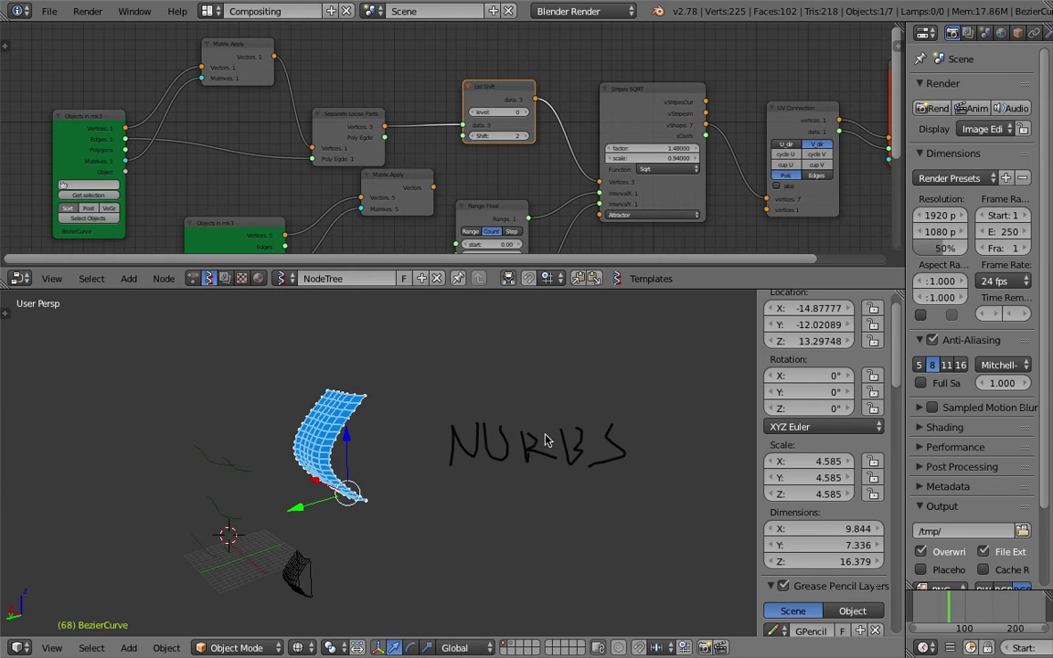
{"action": "scroll", "coordinate": [816, 546], "scroll_direction": "down", "scroll_amount": 3}
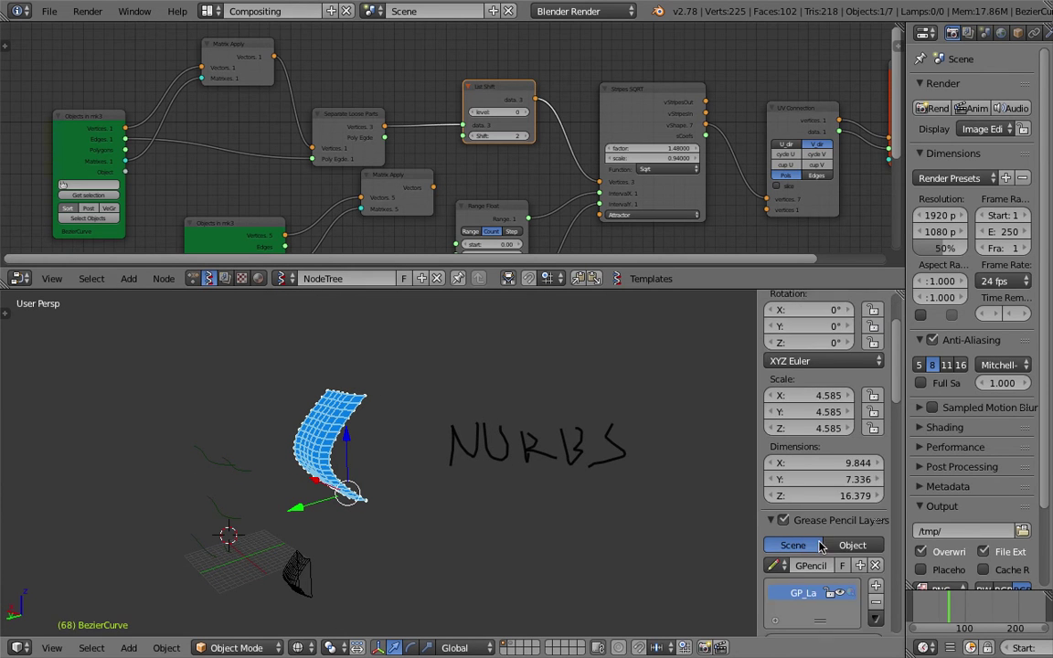
{"action": "left_click", "coordinate": [886, 569]}
{"action": "mouse_move", "coordinate": [478, 434]}
{"action": "middle_mouse_down"}
{"action": "mouse_move", "coordinate": [517, 418]}
{"action": "mouse_move", "coordinate": [496, 456]}
{"action": "middle_mouse_up"}
{"action": "scroll", "coordinate": [516, 417], "scroll_direction": "up", "scroll_amount": 1}
{"action": "key", "text": "ctrl+s"}
{"action": "left_click", "coordinate": [496, 456]}
- Add a Bezier circle, move it clear of the existing curves, and scale it to about 7.364
{"action": "middle_click_drag", "start_coordinate": [567, 446], "coordinate": [454, 444], "text": "shift"}
{"action": "scroll", "coordinate": [487, 452], "scroll_direction": "down", "scroll_amount": 2}
{"action": "key", "text": "shift+a"}
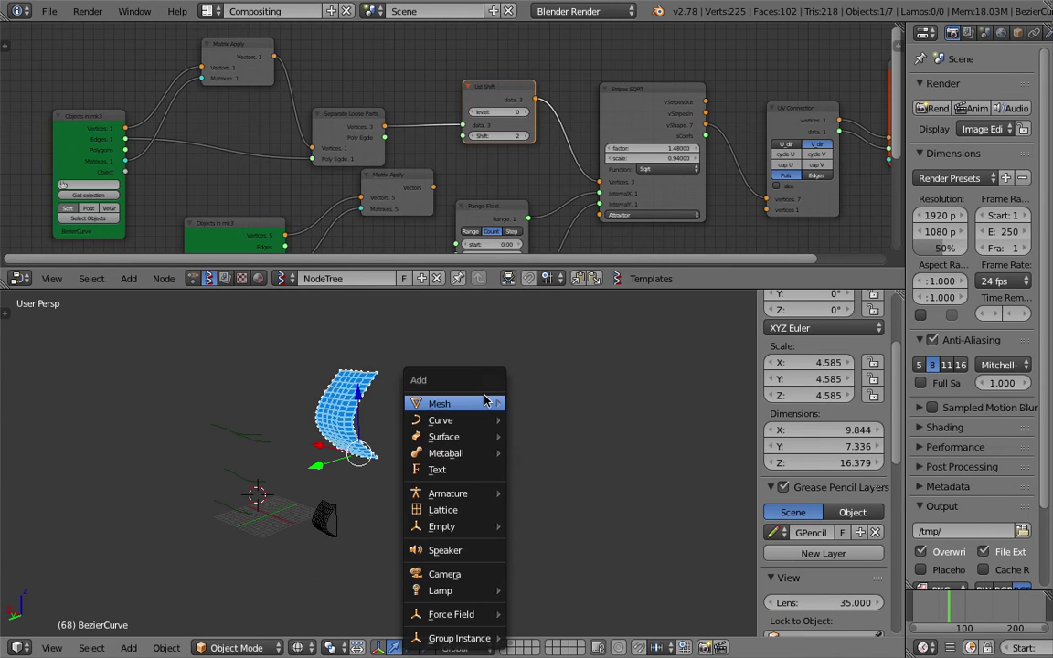
{"action": "mouse_move", "coordinate": [457, 419]}
{"action": "left_click", "coordinate": [571, 430]}
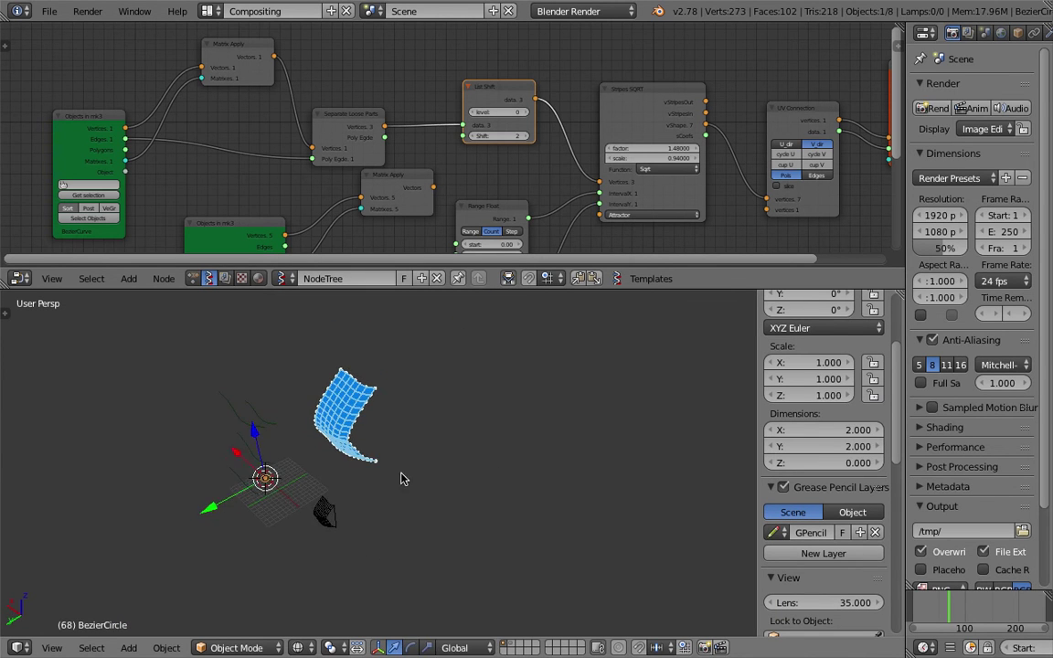
{"action": "key", "text": "g"}
{"action": "left_click", "coordinate": [477, 486]}
{"action": "key", "text": "s"}
{"action": "left_click", "coordinate": [560, 529]}
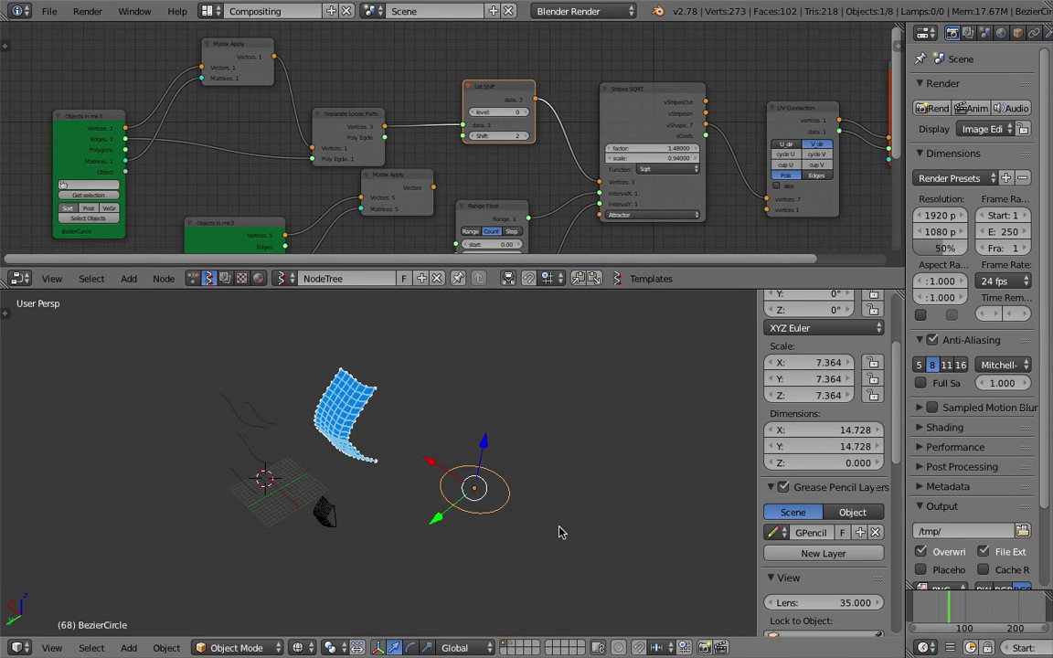
- Duplicate the Bezier circle three times, placing each copy higher to form a vertical stack of four circles
{"action": "middle_click_drag", "start_coordinate": [539, 502], "coordinate": [526, 459]}
{"action": "key", "text": "shift+d"}
{"action": "left_click", "coordinate": [536, 416]}
{"action": "key", "text": "shift+d"}
{"action": "left_click", "coordinate": [536, 366]}
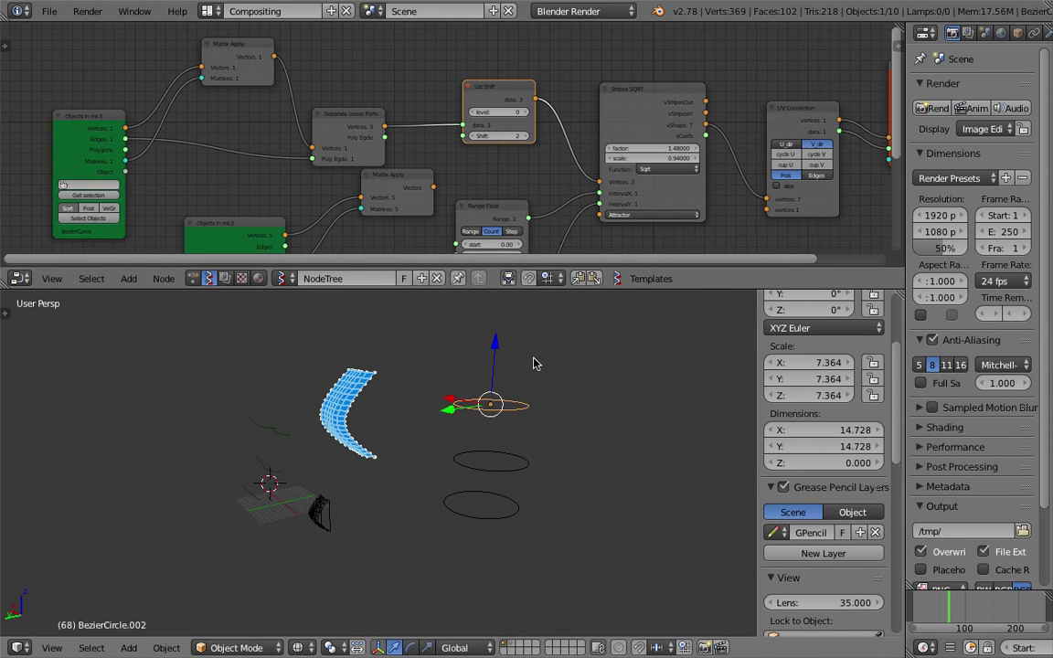
{"action": "key", "text": "shift+d"}
{"action": "left_click", "coordinate": [541, 341]}
- Select all four stacked circles together with the curves listed in the Objects in node that uses the Group
{"action": "right_click", "coordinate": [517, 471], "text": "shift"}
{"action": "right_click", "coordinate": [511, 513], "text": "shift"}
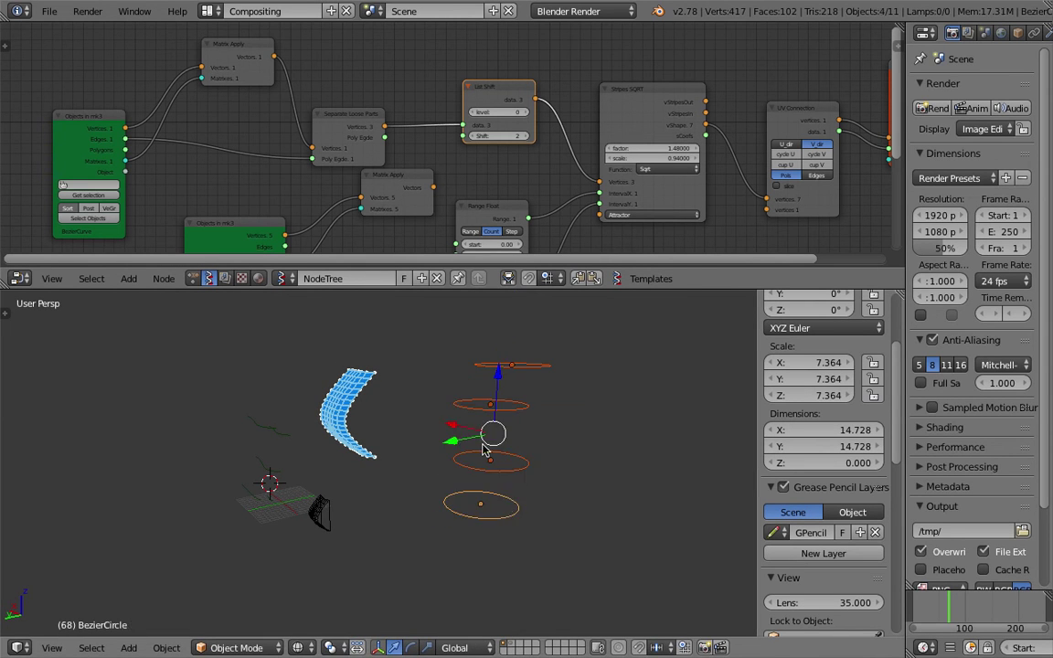
{"action": "middle_click_drag", "start_coordinate": [221, 229], "coordinate": [273, 156]}
{"action": "middle_click_drag", "start_coordinate": [212, 203], "coordinate": [217, 134]}
{"action": "middle_click_drag", "start_coordinate": [482, 384], "coordinate": [471, 406]}
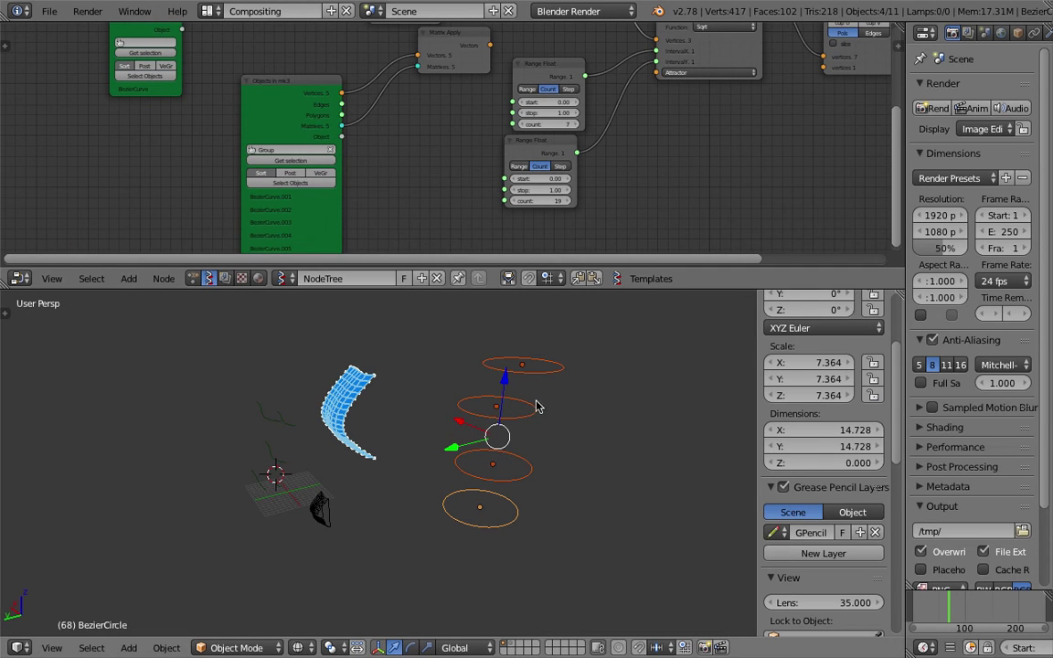
{"action": "mouse_move", "coordinate": [323, 192]}
{"action": "middle_mouse_down"}
{"action": "mouse_move", "coordinate": [310, 186]}
{"action": "mouse_move", "coordinate": [329, 199]}
{"action": "middle_mouse_up"}
{"action": "left_click", "coordinate": [296, 179]}
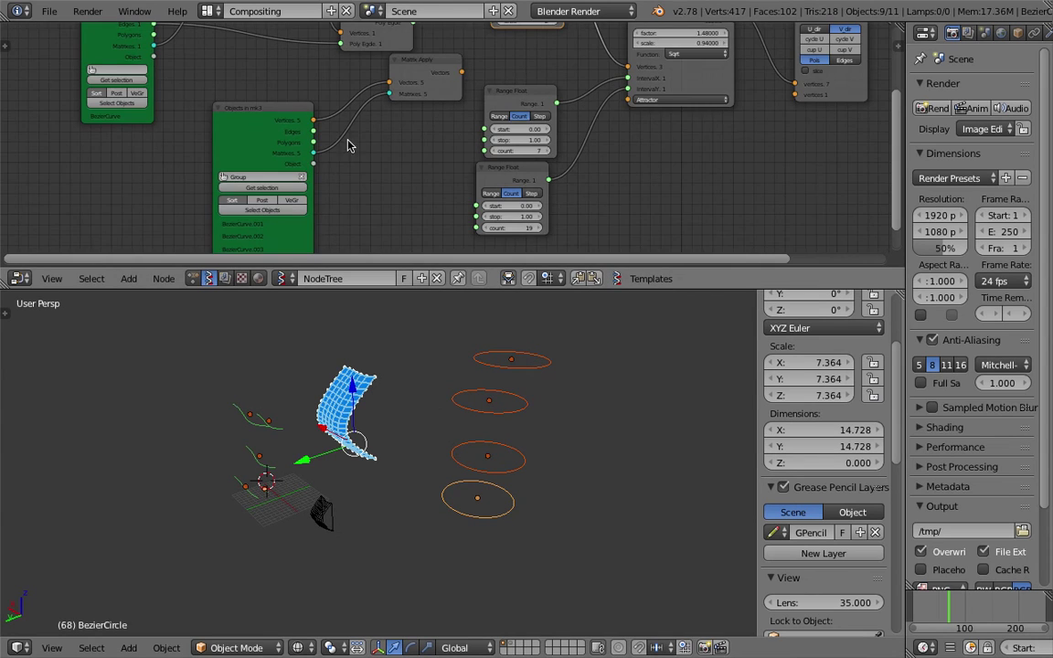
- Connect the lower Matrix Apply node's Vectors output to the Vertices input of the Stripes node
{"action": "middle_click_drag", "start_coordinate": [348, 146], "coordinate": [336, 192]}
{"action": "left_click_drag", "start_coordinate": [404, 127], "coordinate": [473, 120]}
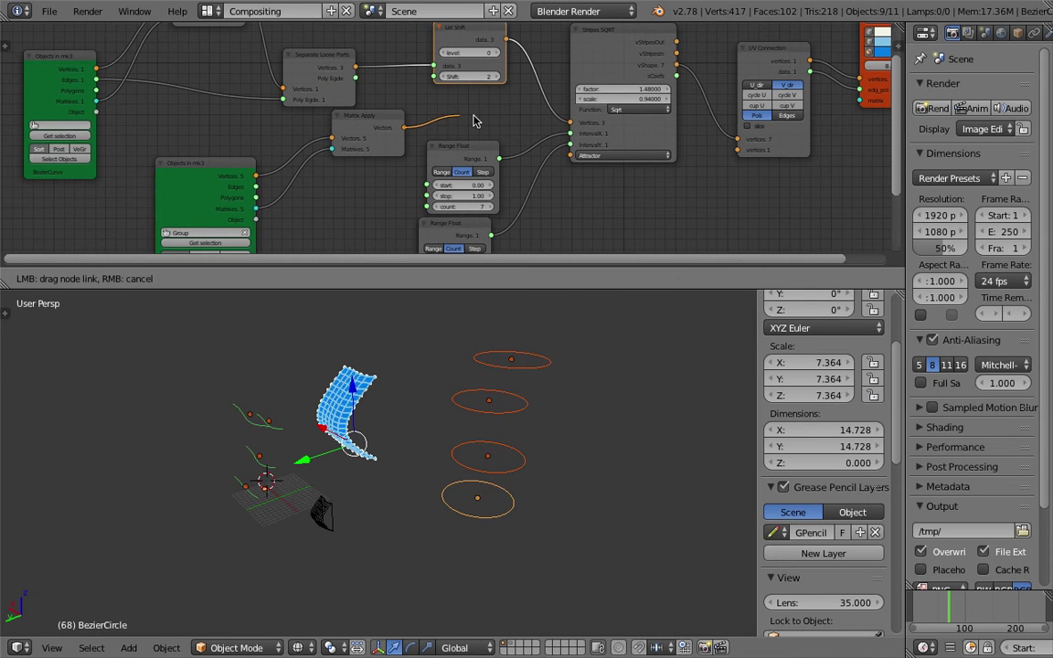
{"action": "left_click_drag", "start_coordinate": [579, 125], "coordinate": [572, 122]}
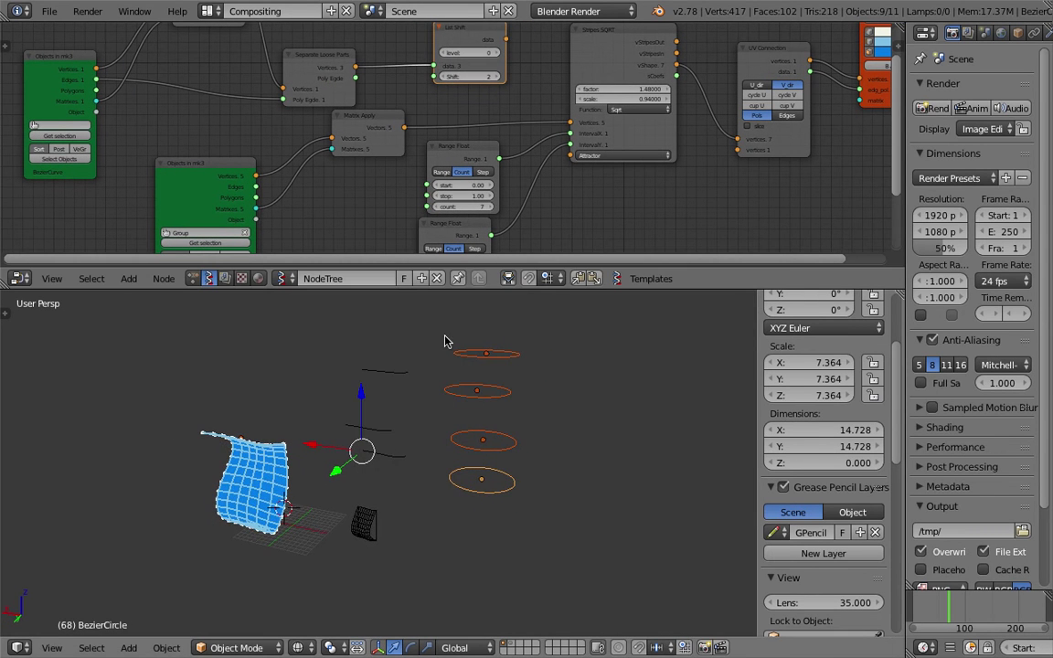
{"action": "scroll", "coordinate": [247, 192], "scroll_direction": "down", "scroll_amount": 3, "text": "shift"}
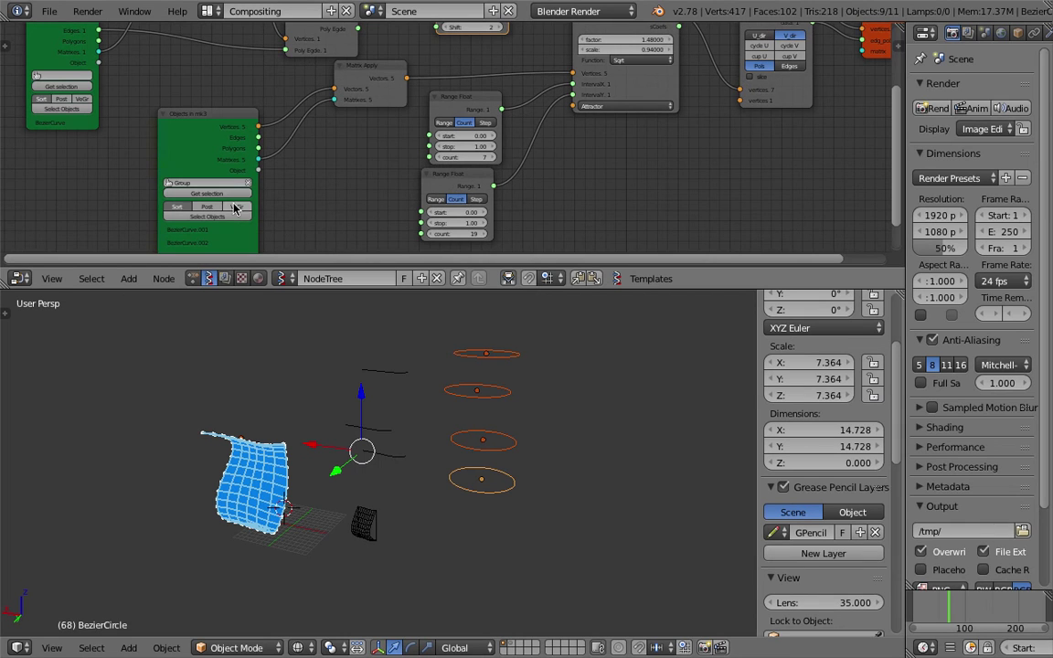
{"action": "mouse_move", "coordinate": [505, 419]}
{"action": "middle_mouse_down"}
{"action": "mouse_move", "coordinate": [485, 437]}
{"action": "mouse_move", "coordinate": [512, 430]}
{"action": "middle_mouse_up"}
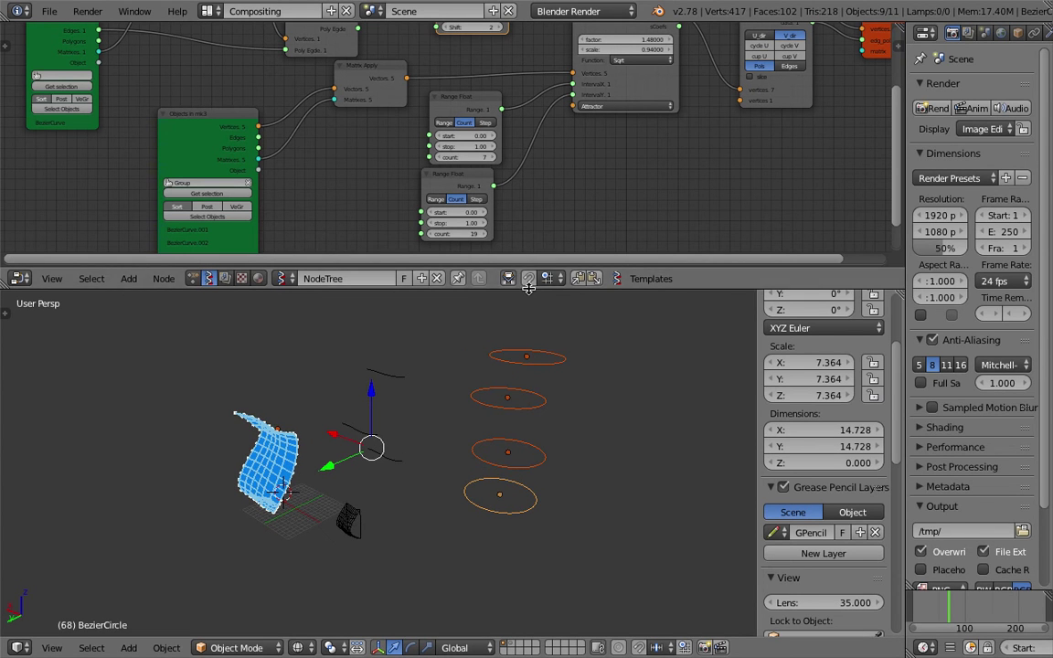
- Enlarge the node editor and move the lower Matrix Apply node down, closer to its Objects in node
{"action": "left_click_drag", "start_coordinate": [529, 290], "coordinate": [528, 386]}
{"action": "left_click_drag", "start_coordinate": [373, 125], "coordinate": [347, 144]}
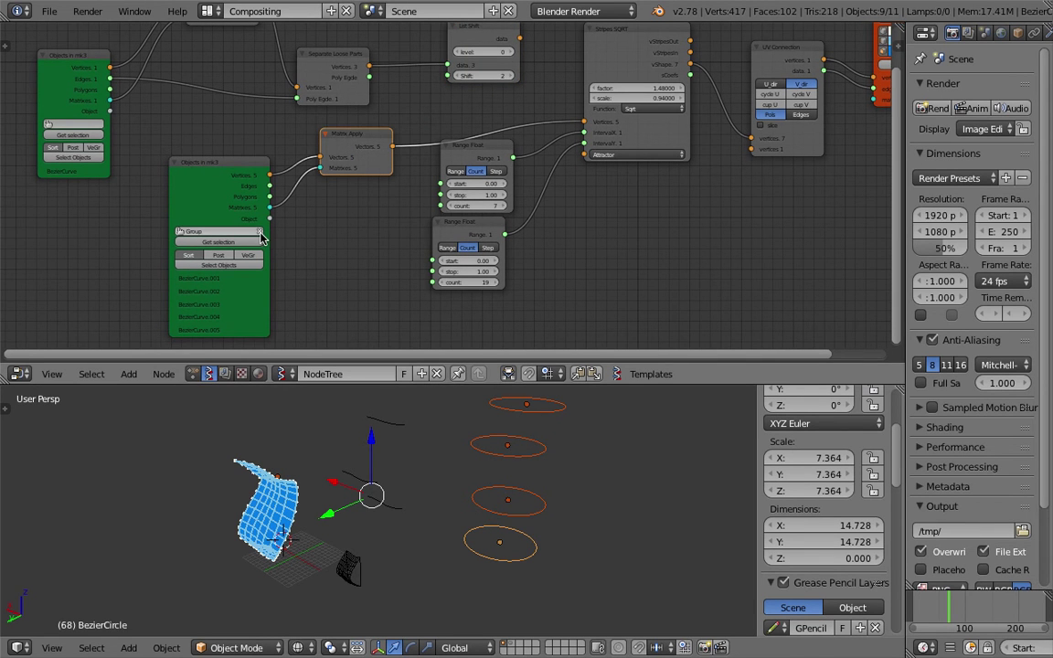
- Clear the Group from the lower Objects in node and load the currently selected curves and circles into it
{"action": "scroll", "coordinate": [205, 237], "scroll_direction": "up", "scroll_amount": 1}
{"action": "scroll", "coordinate": [257, 262], "scroll_direction": "down", "scroll_amount": 1}
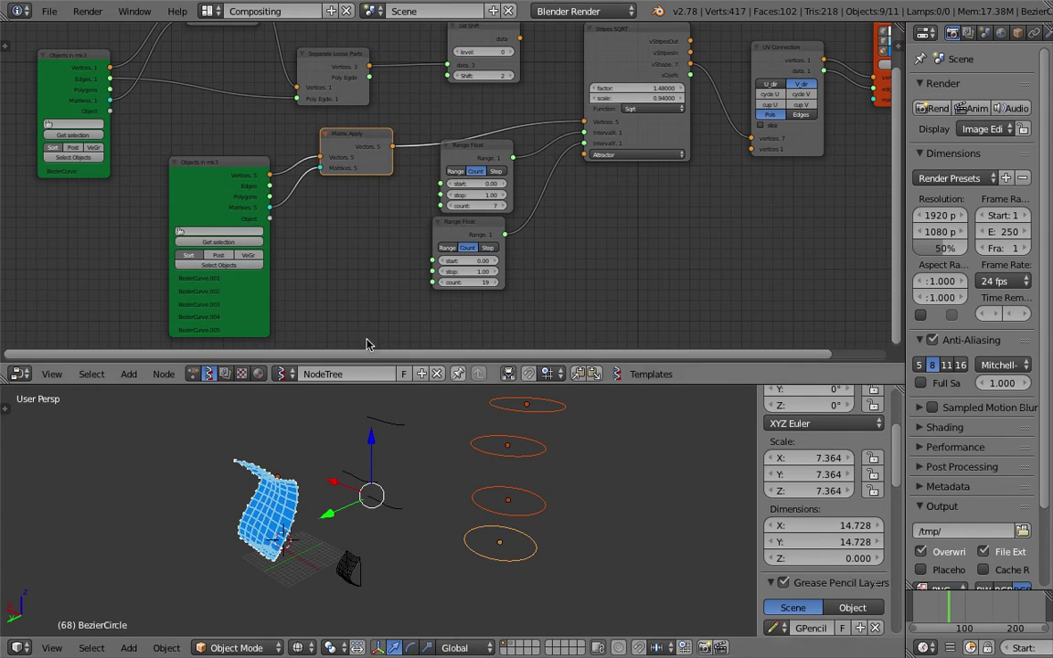
{"action": "left_click", "coordinate": [216, 242]}
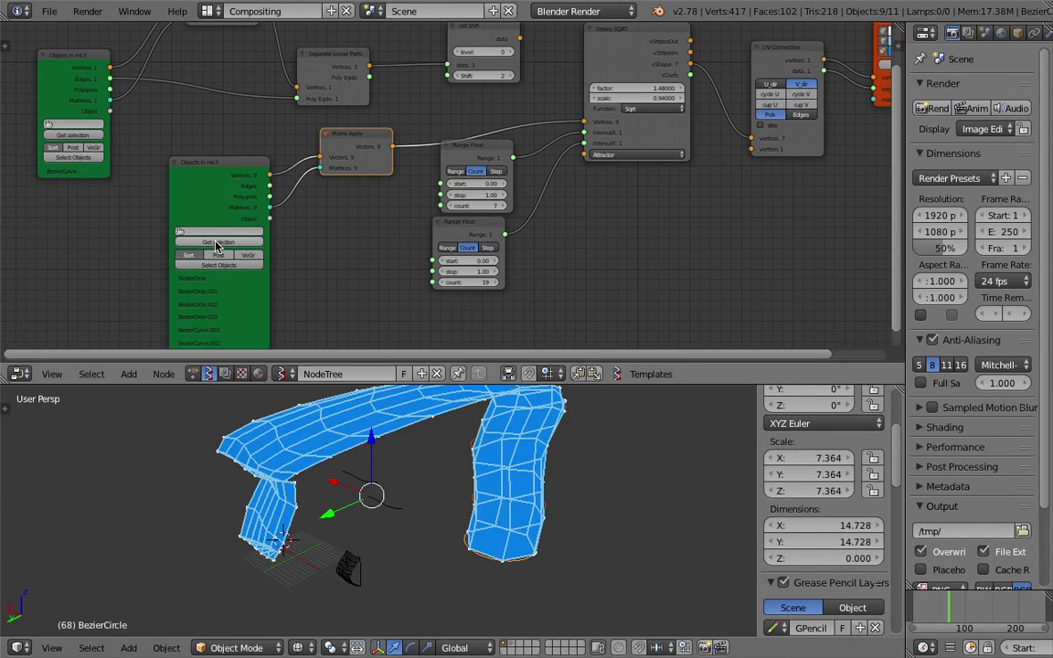
{"action": "middle_click_drag", "start_coordinate": [499, 470], "coordinate": [528, 472]}
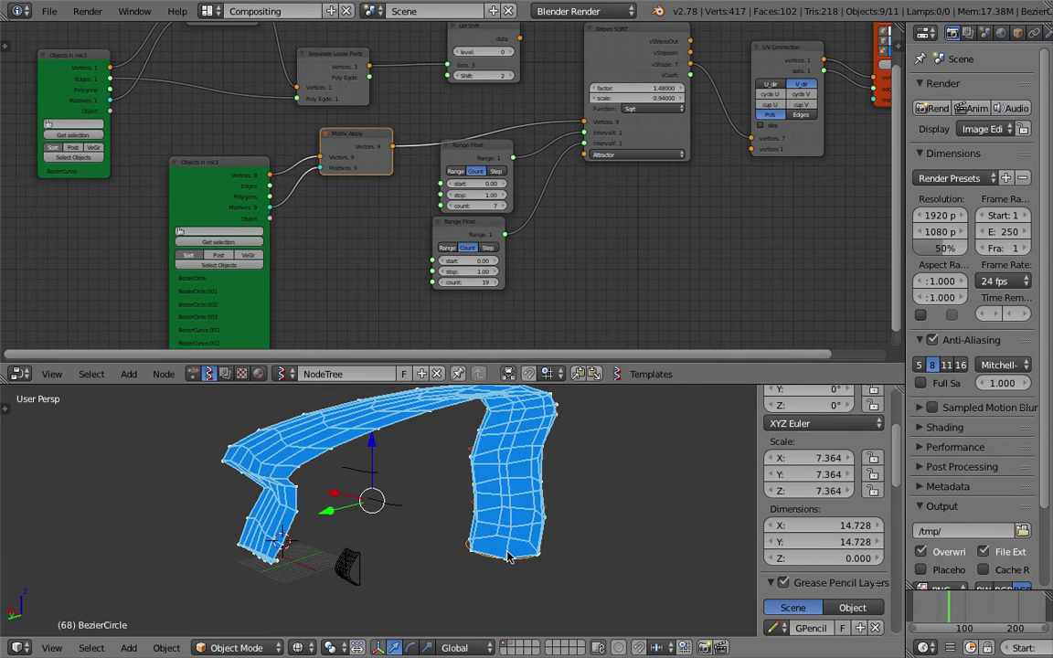
- Select only the four stacked Bezier circles and load them into the lower Objects in node
{"action": "right_click", "coordinate": [542, 506]}
{"action": "right_click", "coordinate": [540, 547]}
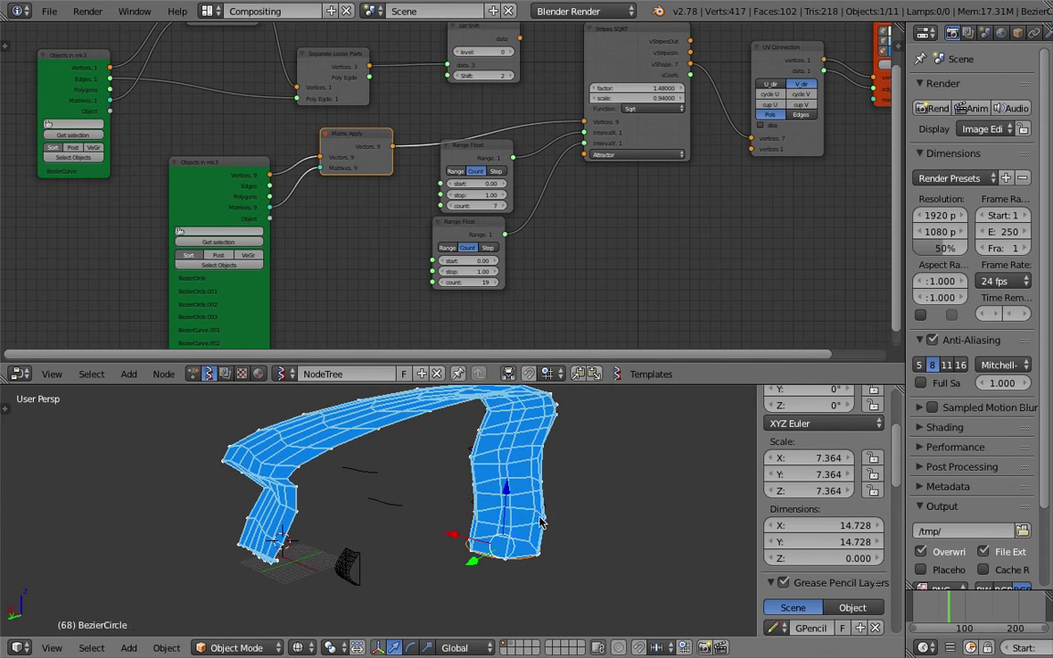
{"action": "right_click", "coordinate": [543, 507], "text": "shift"}
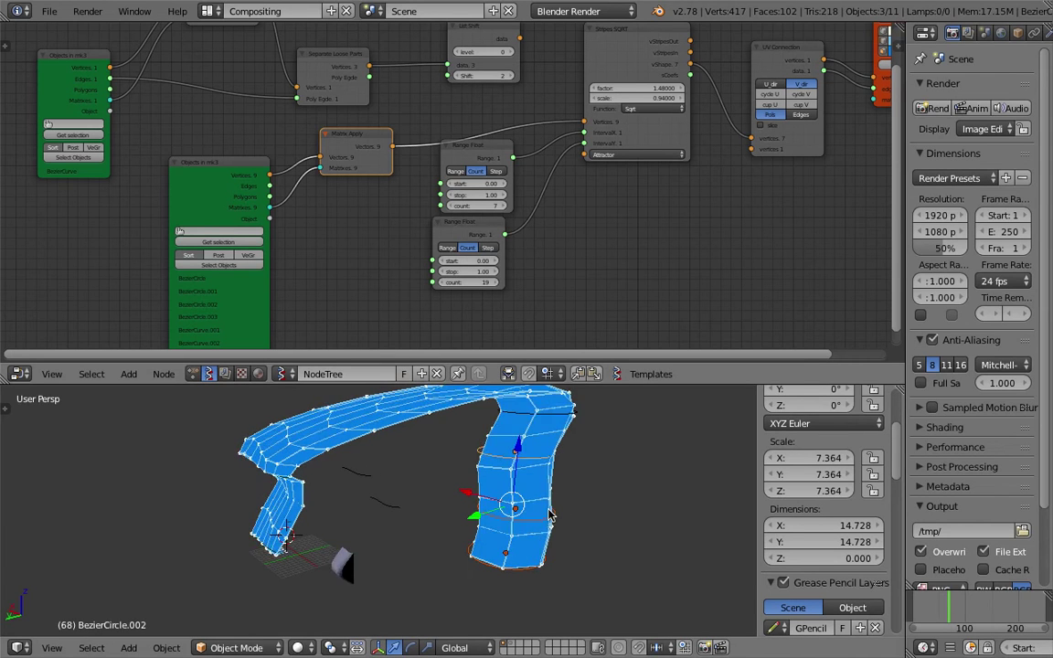
{"action": "left_click", "coordinate": [245, 247]}
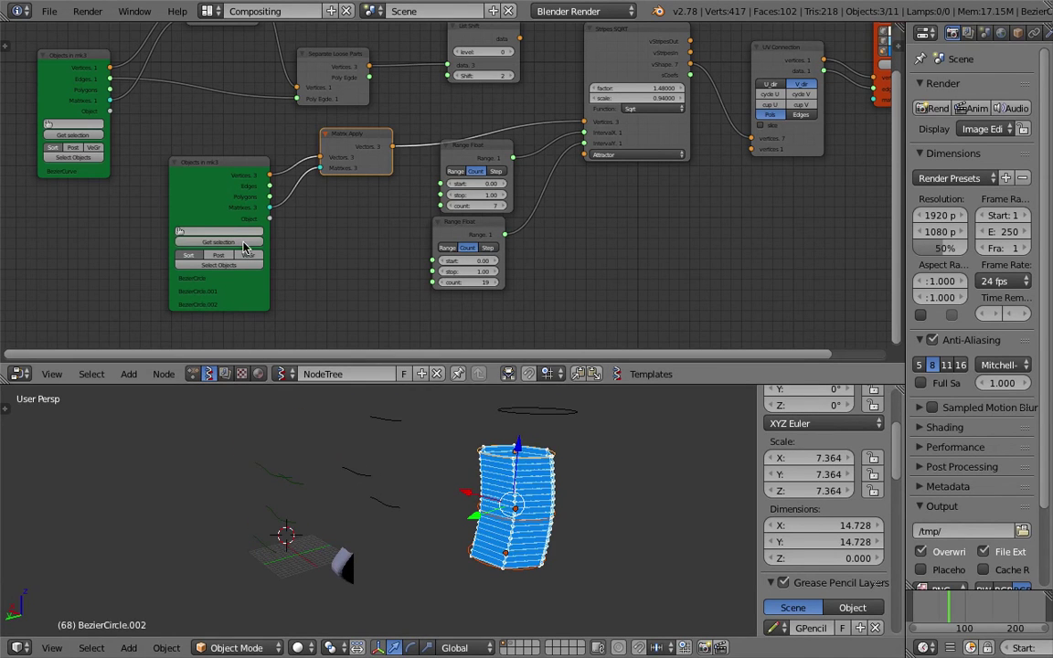
{"action": "middle_click_drag", "start_coordinate": [514, 463], "coordinate": [490, 474], "text": "shift"}
{"action": "right_click", "coordinate": [500, 427], "text": "shift"}
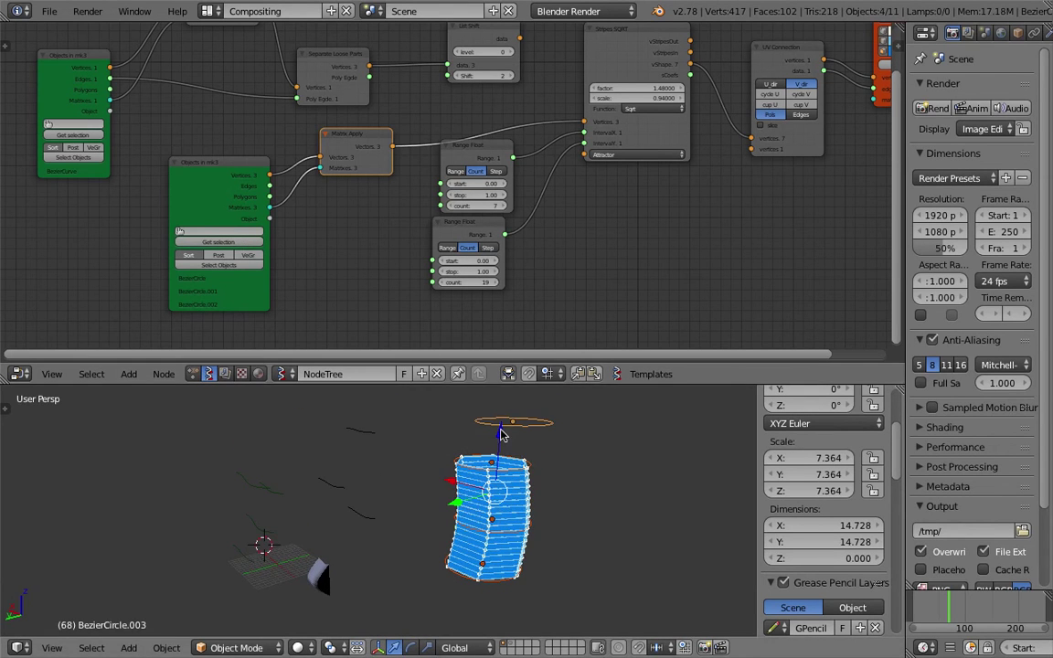
{"action": "left_click", "coordinate": [236, 244]}
- Try the cycle V and cycle U options of the UV Connection node on the circle loft
{"action": "mouse_move", "coordinate": [623, 567]}
{"action": "middle_mouse_down"}
{"action": "mouse_move", "coordinate": [420, 474]}
{"action": "mouse_move", "coordinate": [550, 462]}
{"action": "middle_mouse_up"}
{"action": "mouse_move", "coordinate": [722, 219]}
{"action": "middle_mouse_down"}
{"action": "mouse_move", "coordinate": [452, 207]}
{"action": "mouse_move", "coordinate": [381, 280]}
{"action": "middle_mouse_up"}
{"action": "middle_click_drag", "start_coordinate": [552, 235], "coordinate": [545, 243]}
{"action": "scroll", "coordinate": [489, 500], "scroll_direction": "up", "scroll_amount": 3}
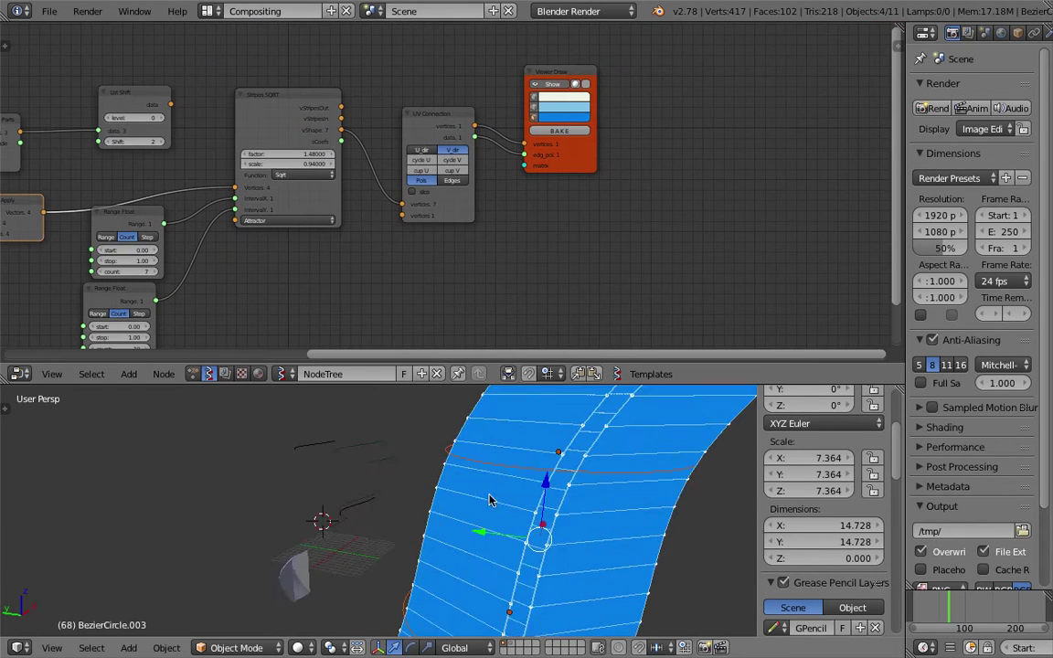
{"action": "scroll", "coordinate": [489, 500], "scroll_direction": "down", "scroll_amount": 3}
{"action": "scroll", "coordinate": [503, 228], "scroll_direction": "up", "scroll_amount": 3}
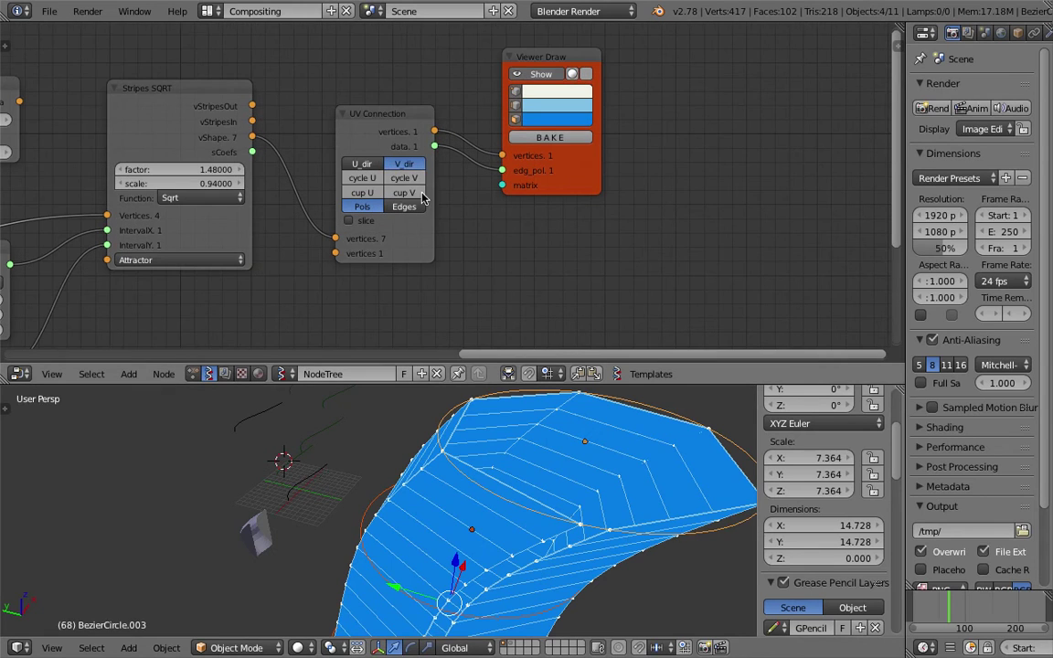
{"action": "left_click", "coordinate": [400, 185]}
{"action": "left_click", "coordinate": [400, 184]}
{"action": "left_click", "coordinate": [371, 180]}
{"action": "left_click", "coordinate": [369, 179]}
{"action": "left_click", "coordinate": [370, 179]}
- Set the count of the upper Range Float node to 10
{"action": "middle_click_drag", "start_coordinate": [595, 514], "coordinate": [475, 421]}
{"action": "middle_click_drag", "start_coordinate": [230, 231], "coordinate": [505, 151]}
{"action": "middle_click_drag", "start_coordinate": [402, 180], "coordinate": [460, 167]}
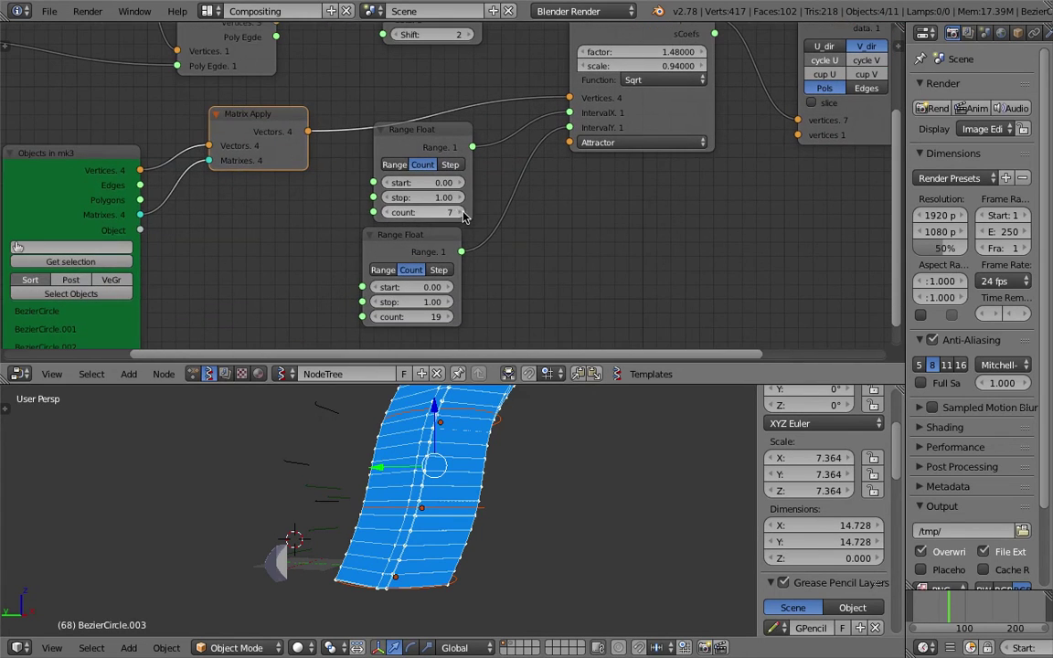
{"action": "left_click", "coordinate": [457, 213]}
{"action": "left_click", "coordinate": [457, 212]}
{"action": "left_click", "coordinate": [457, 212]}
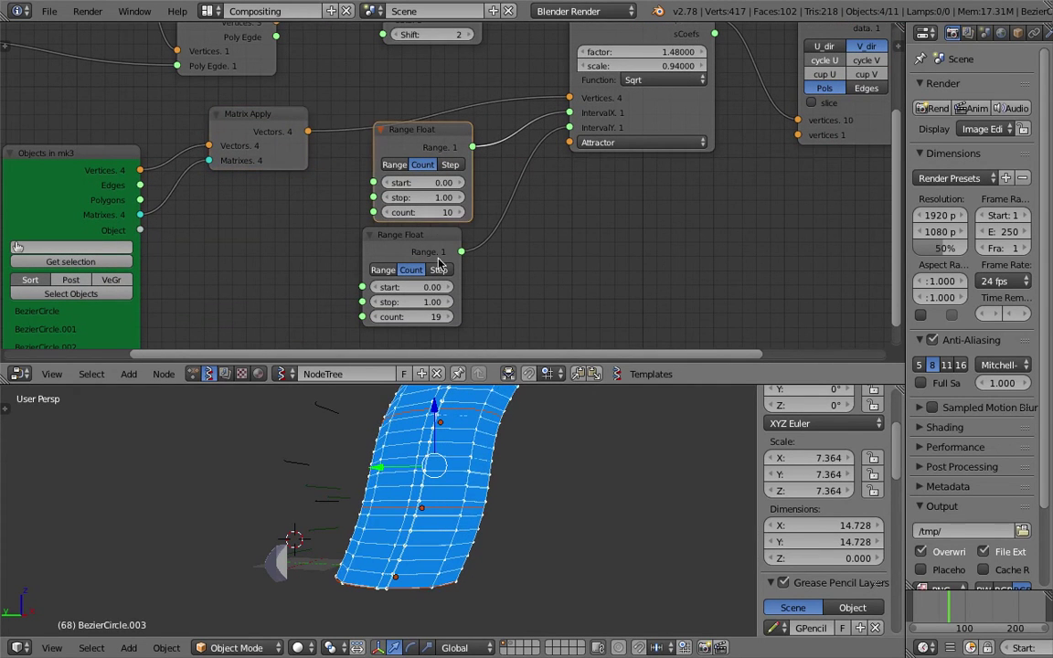
- Try the Mult and Sin functions on the Stripes node and set its function to Simple
{"action": "middle_click_drag", "start_coordinate": [522, 450], "coordinate": [510, 483]}
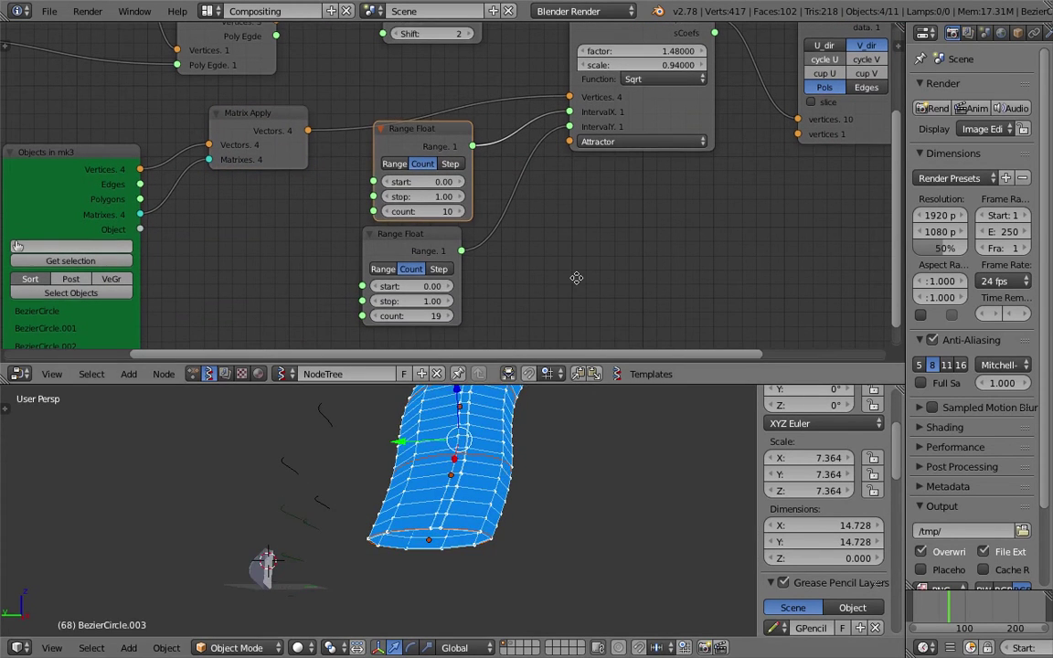
{"action": "middle_click_drag", "start_coordinate": [576, 277], "coordinate": [471, 336]}
{"action": "scroll", "coordinate": [535, 105], "scroll_direction": "up", "scroll_amount": 1}
{"action": "left_click", "coordinate": [576, 135]}
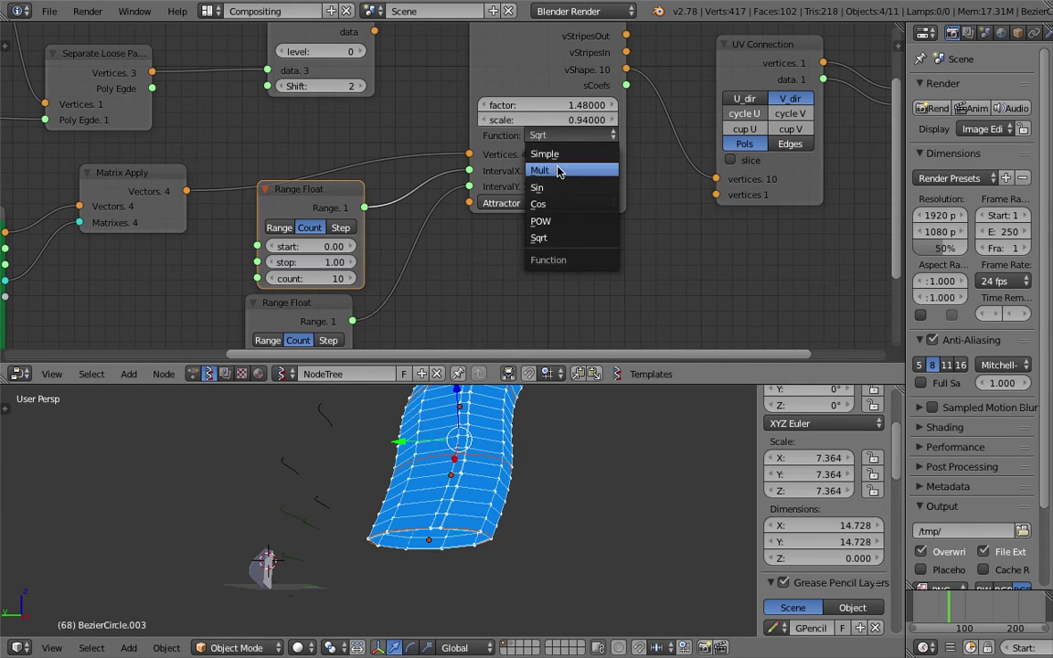
{"action": "left_click", "coordinate": [576, 168]}
{"action": "left_click", "coordinate": [512, 134]}
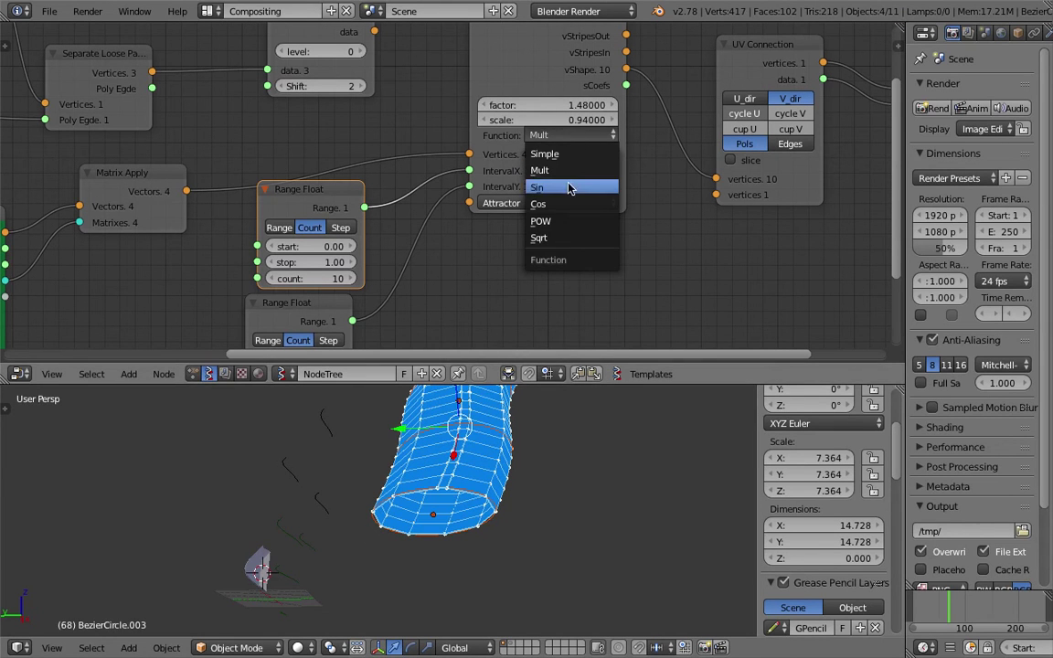
{"action": "left_click", "coordinate": [515, 168]}
{"action": "middle_click_drag", "start_coordinate": [543, 480], "coordinate": [548, 457]}
{"action": "left_click", "coordinate": [568, 134]}
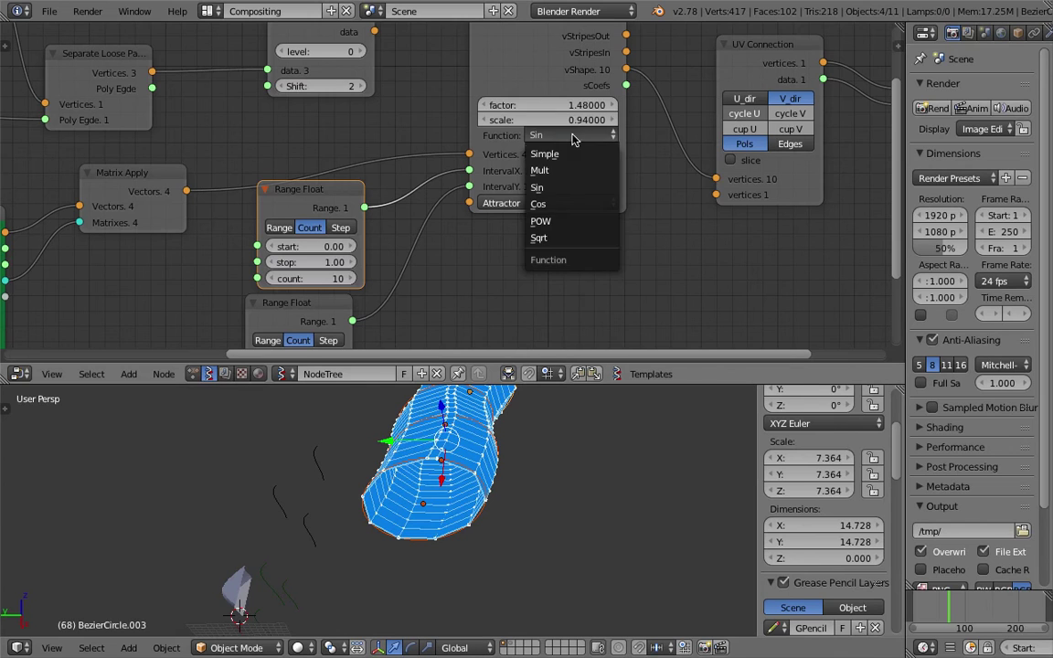
{"action": "left_click", "coordinate": [576, 155]}
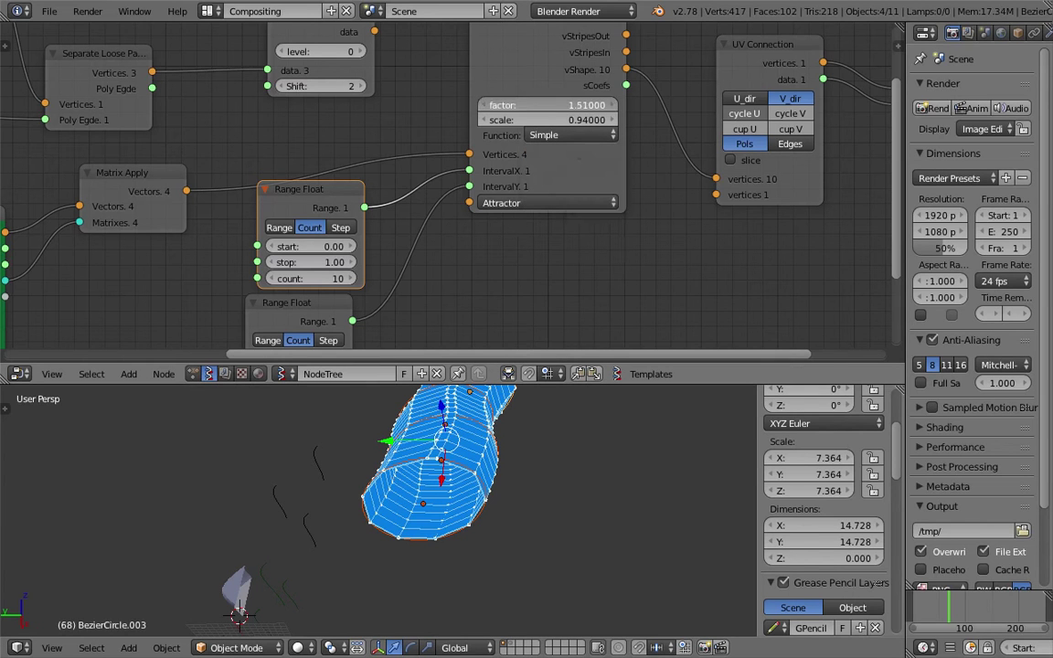
- Set the Stripes node's factor to 0.07 and its scale to 1.12
{"action": "mouse_move", "coordinate": [571, 106]}
{"action": "left_mouse_down"}
{"action": "mouse_move", "coordinate": [508, 107]}
{"action": "mouse_move", "coordinate": [569, 119]}
{"action": "left_mouse_up"}
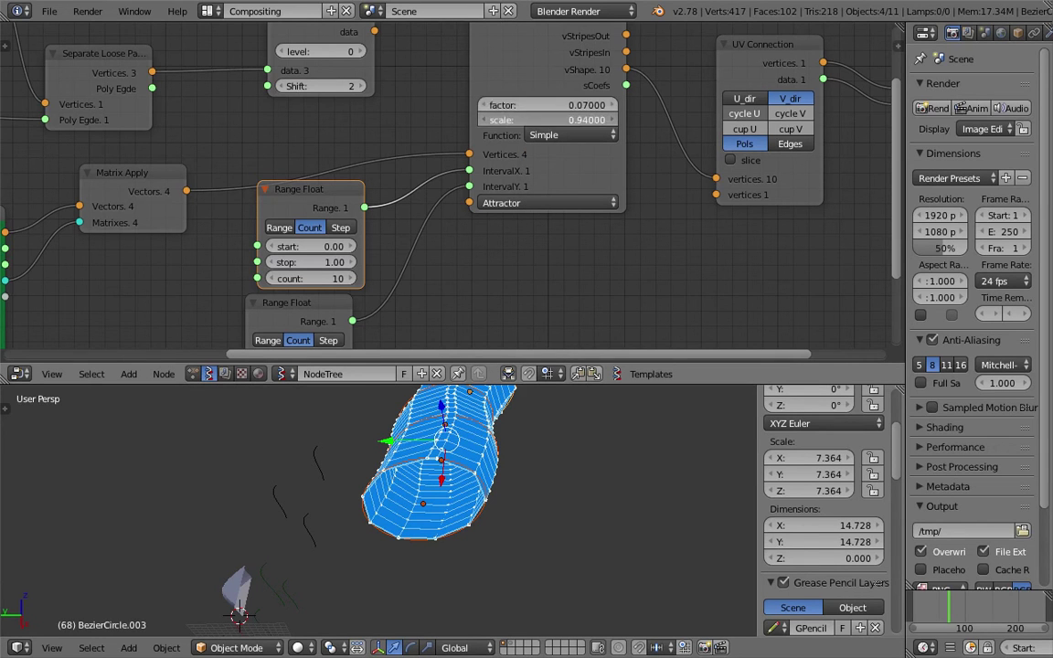
{"action": "left_click_drag", "start_coordinate": [500, 120], "coordinate": [585, 120]}
{"action": "middle_click_drag", "start_coordinate": [512, 457], "coordinate": [468, 595]}
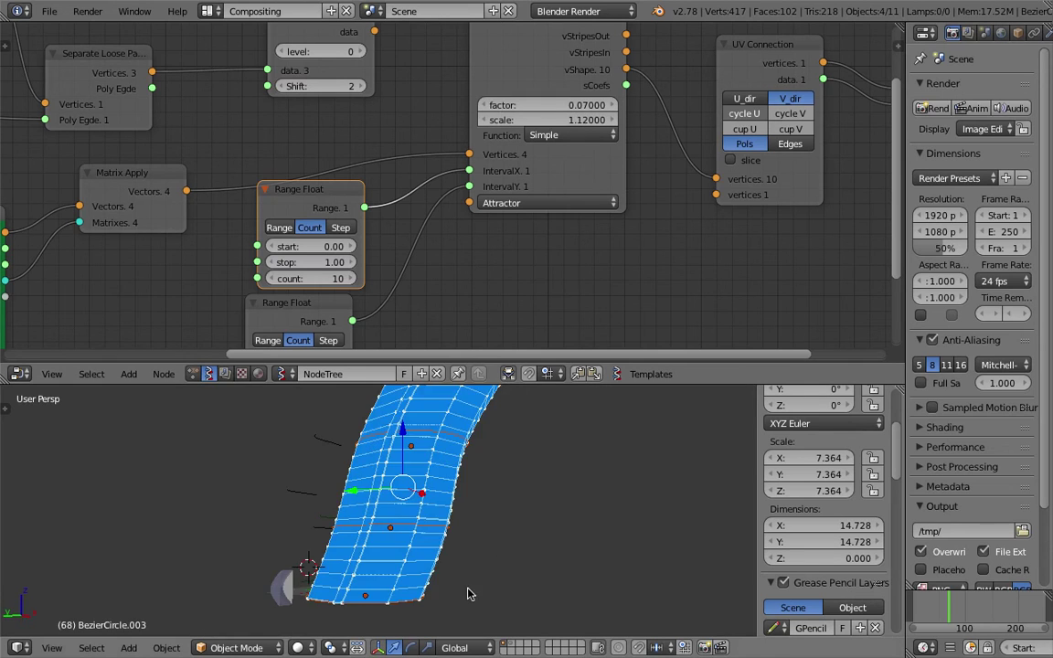
{"action": "middle_click_drag", "start_coordinate": [484, 484], "coordinate": [412, 586]}
{"action": "middle_click_drag", "start_coordinate": [437, 539], "coordinate": [413, 500]}
- Select the Bezier curve object and move it clear of the circle loft
{"action": "right_click", "coordinate": [398, 499]}
{"action": "scroll", "coordinate": [399, 499], "scroll_direction": "down", "scroll_amount": 2}
{"action": "key", "text": "g"}
{"action": "left_click", "coordinate": [582, 495]}
{"action": "middle_click_drag", "start_coordinate": [588, 491], "coordinate": [546, 507], "text": "shift"}
{"action": "scroll", "coordinate": [547, 508], "scroll_direction": "up", "scroll_amount": 2}
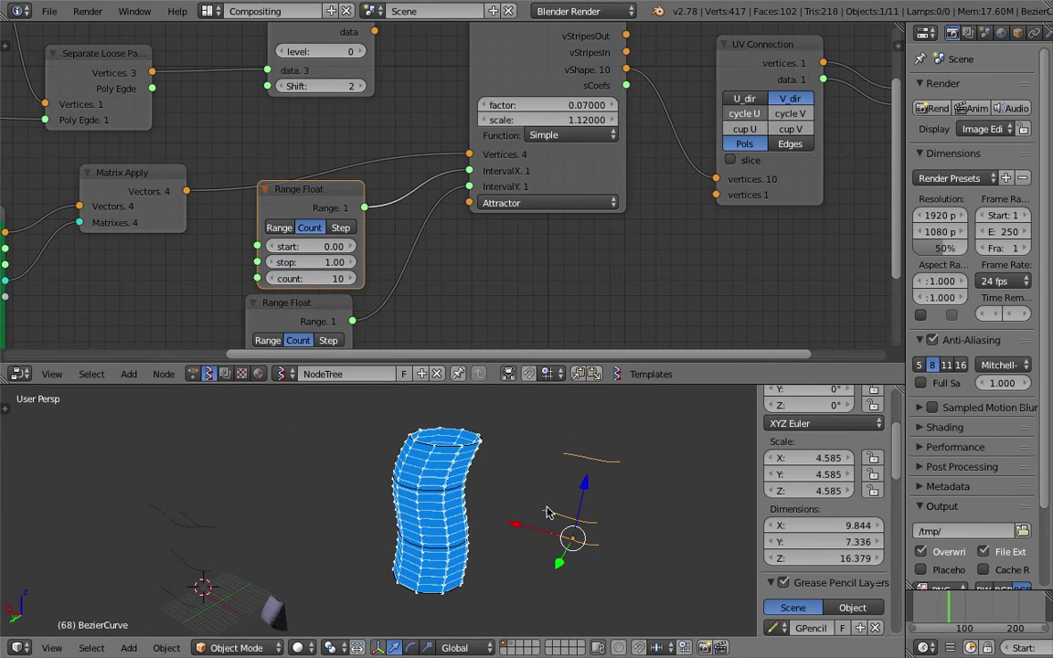
- Link the List Shift data output to the Stripes vertices input in place of the circle vectors
{"action": "scroll", "coordinate": [423, 209], "scroll_direction": "down", "scroll_amount": 3}
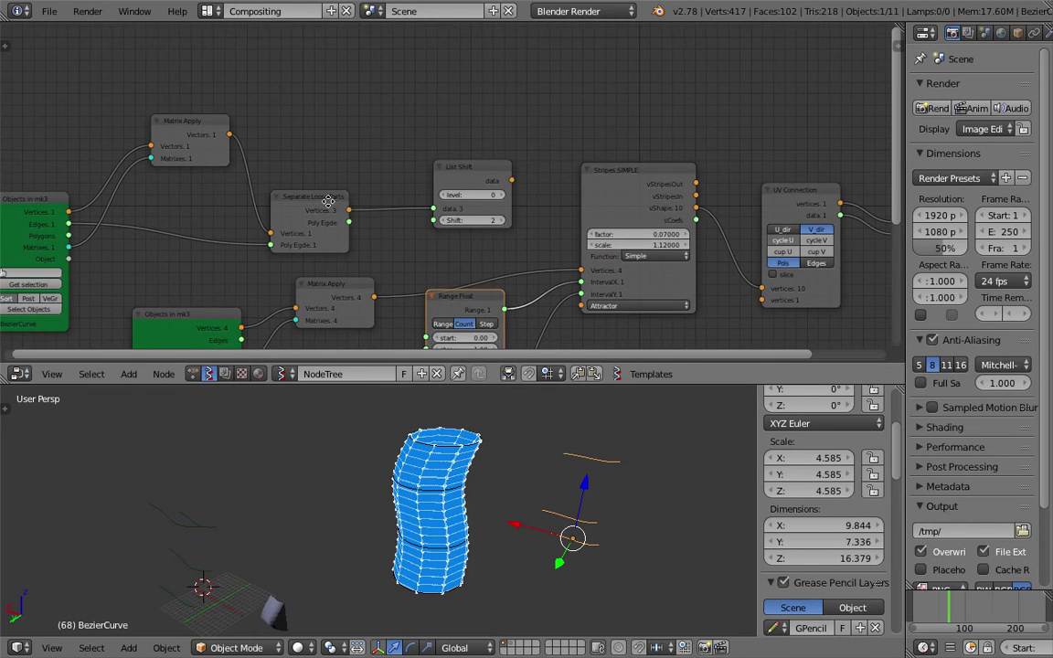
{"action": "middle_click_drag", "start_coordinate": [328, 201], "coordinate": [326, 197]}
{"action": "left_click_drag", "start_coordinate": [511, 178], "coordinate": [561, 222]}
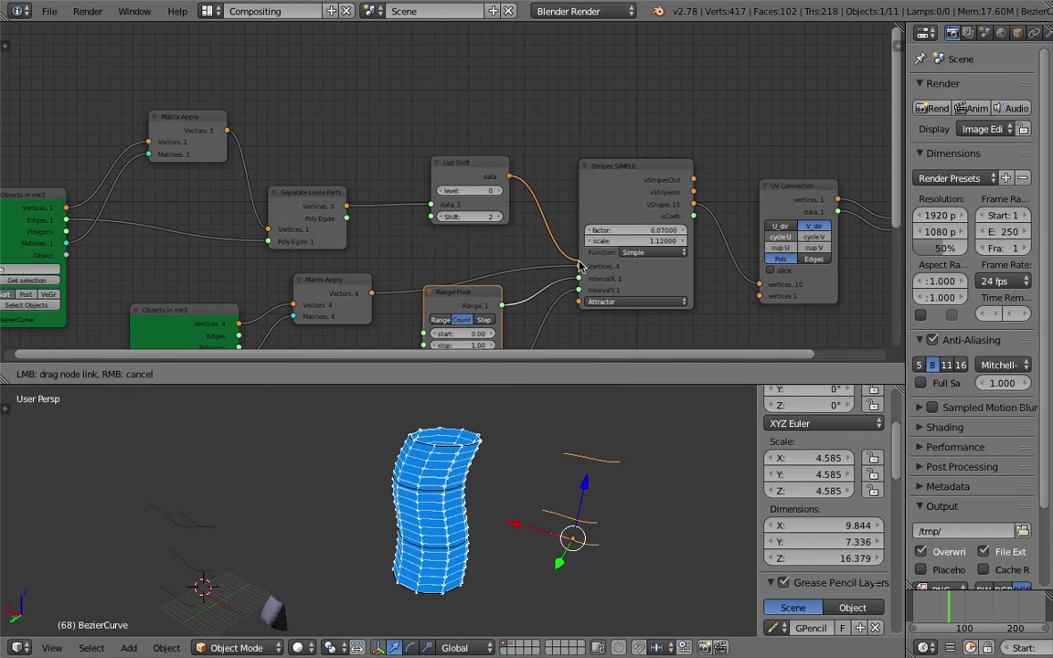
{"action": "left_click_drag", "start_coordinate": [580, 266], "coordinate": [578, 265]}
{"action": "left_click_drag", "start_coordinate": [510, 177], "coordinate": [581, 267]}
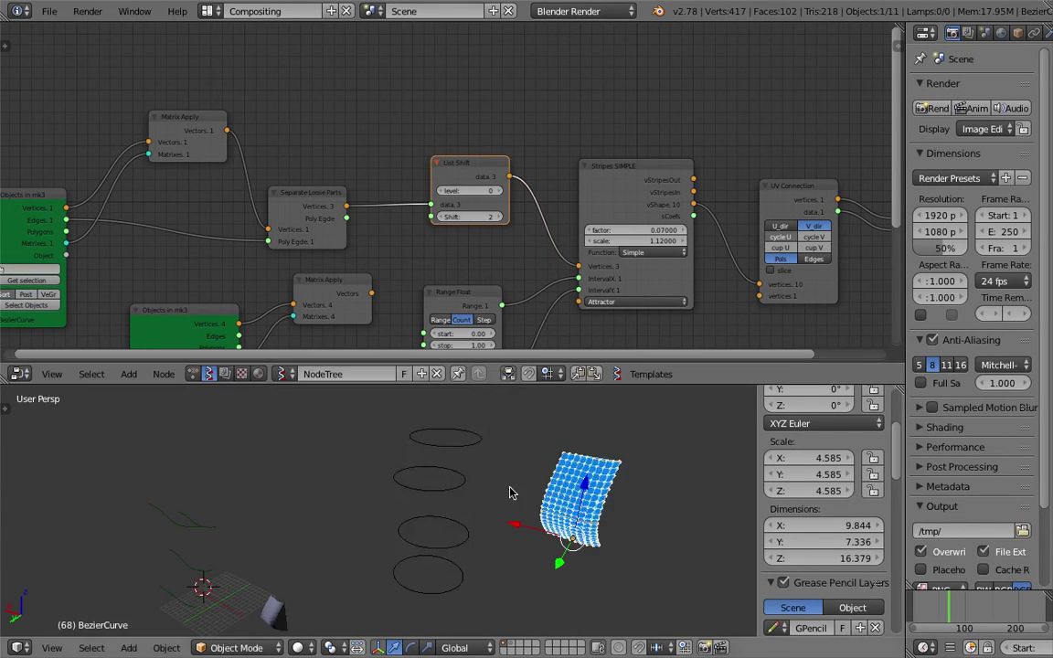
{"action": "middle_click_drag", "start_coordinate": [510, 489], "coordinate": [429, 515]}
- Set the count of the upper Range Float node to 12
{"action": "middle_click_drag", "start_coordinate": [499, 263], "coordinate": [435, 188]}
{"action": "scroll", "coordinate": [428, 215], "scroll_direction": "up", "scroll_amount": 3}
{"action": "mouse_move", "coordinate": [388, 285]}
{"action": "left_mouse_down"}
{"action": "mouse_move", "coordinate": [397, 284]}
{"action": "mouse_move", "coordinate": [355, 284]}
{"action": "mouse_move", "coordinate": [404, 285]}
{"action": "left_mouse_up"}
{"action": "middle_click_drag", "start_coordinate": [460, 473], "coordinate": [506, 402]}
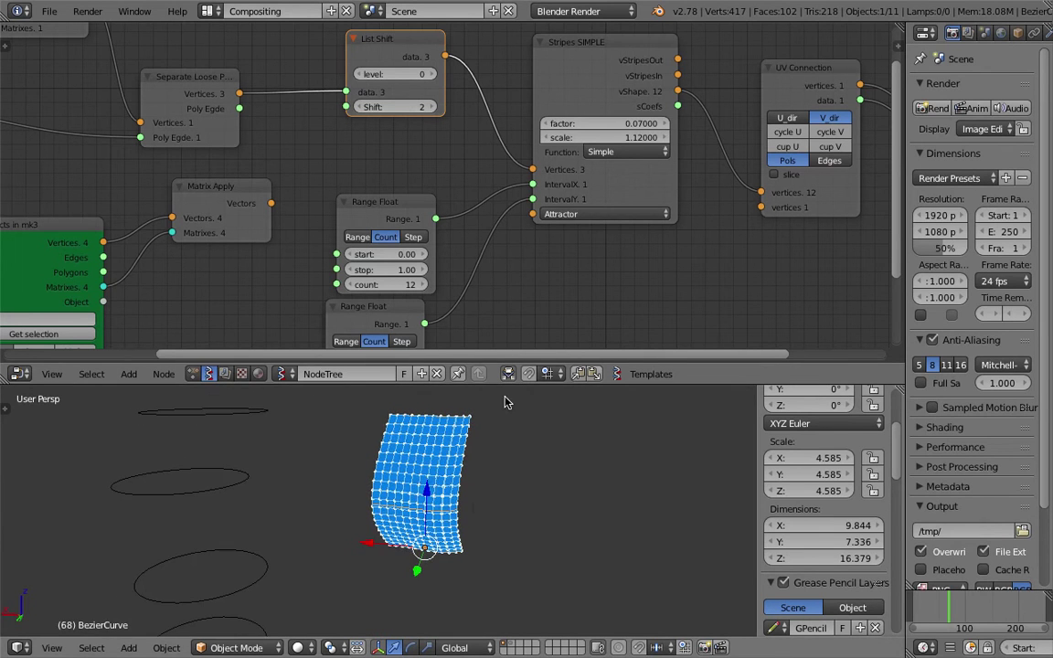
- Stretch the Bezier curves along X to a scale of about 11.24, refresh the surface, and save over the existing blend file
{"action": "key", "text": "s"}
{"action": "key", "text": "x"}
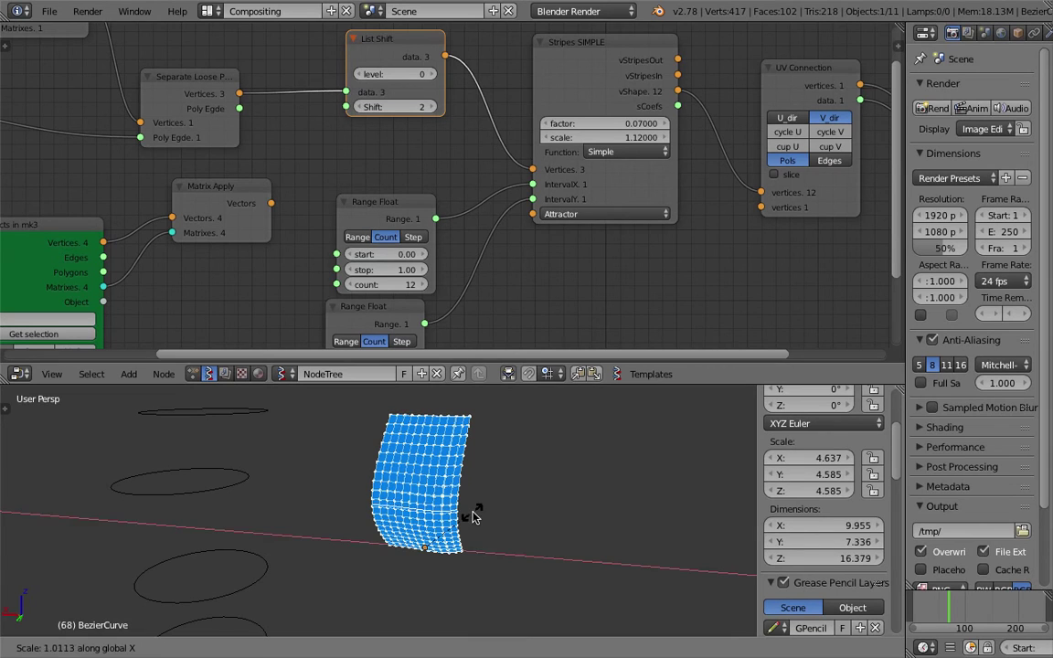
{"action": "left_click", "coordinate": [564, 534]}
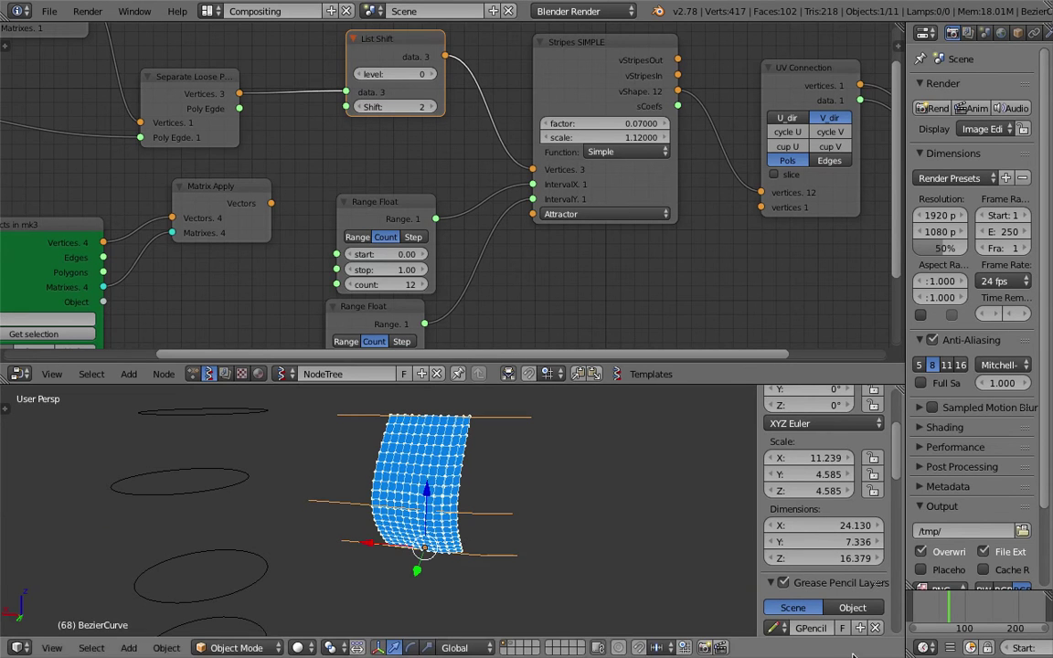
{"action": "left_click", "coordinate": [944, 603]}
{"action": "middle_click_drag", "start_coordinate": [518, 460], "coordinate": [424, 494]}
{"action": "key", "text": "ctrl+s"}
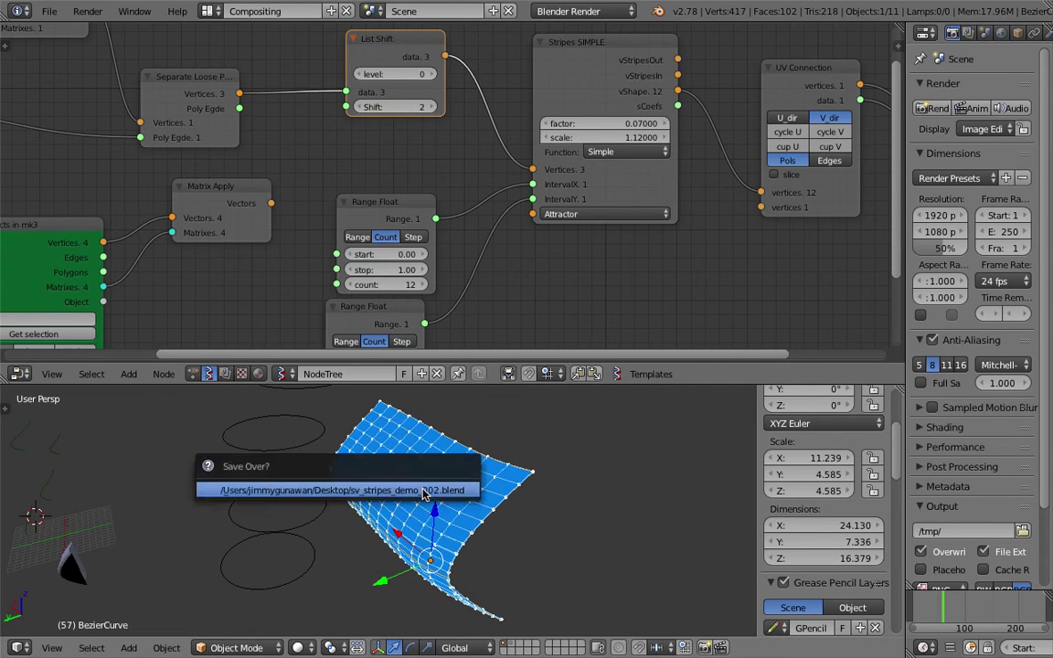
{"action": "left_click", "coordinate": [422, 494]}
- Set the Stripes node's function to Mult and rearrange the Stripes and UV Connection nodes to space them out
{"action": "middle_click_drag", "start_coordinate": [541, 193], "coordinate": [385, 203]}
{"action": "scroll", "coordinate": [387, 196], "scroll_direction": "up", "scroll_amount": 2}
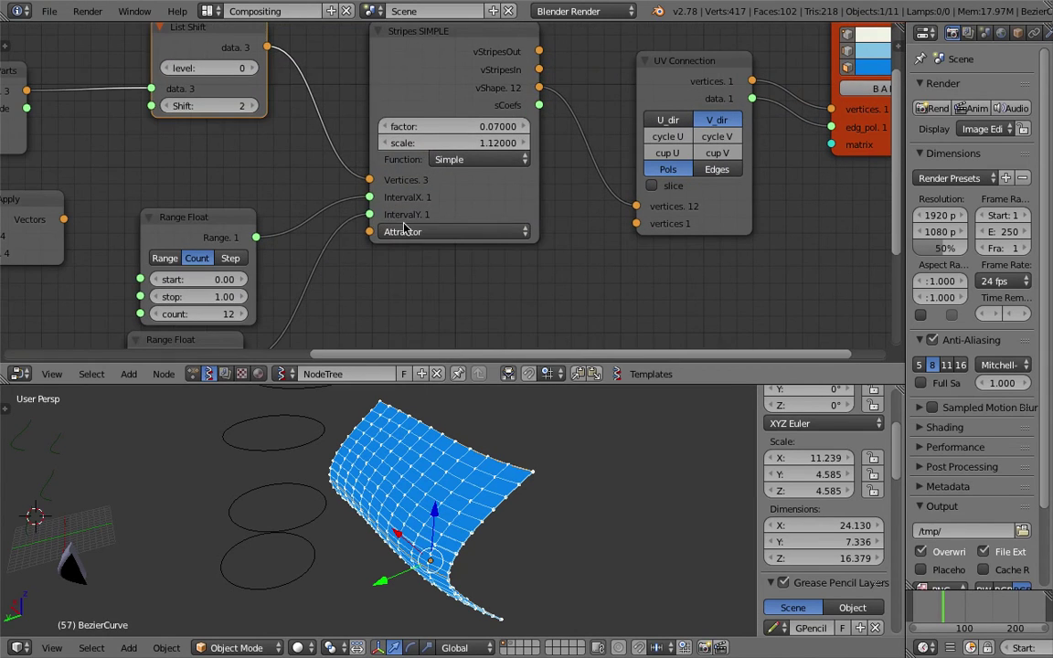
{"action": "left_click_drag", "start_coordinate": [484, 209], "coordinate": [521, 211]}
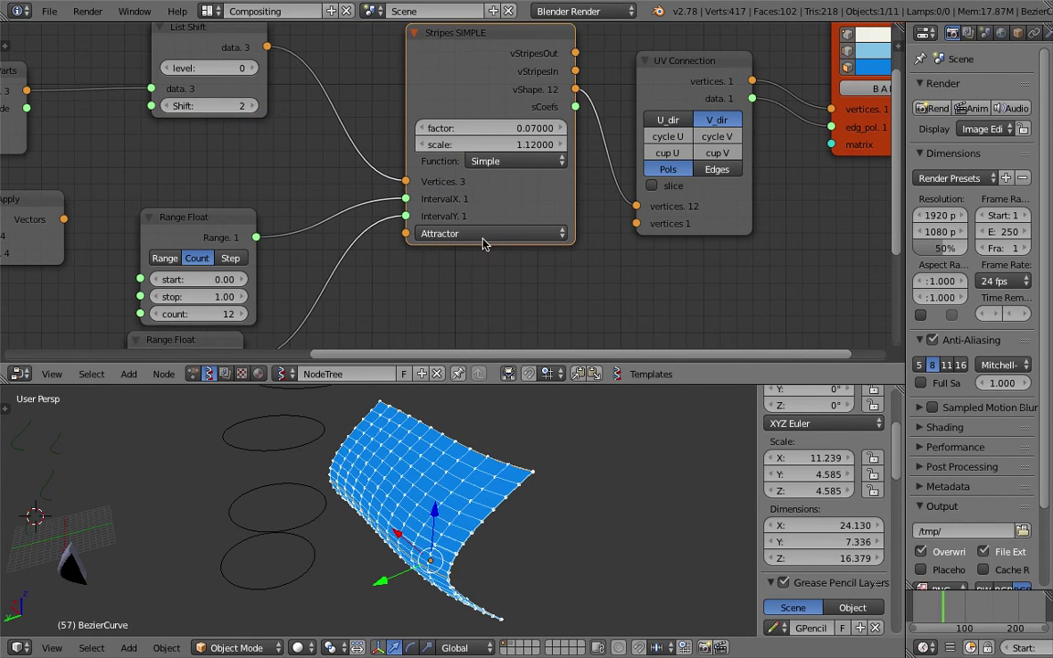
{"action": "left_click_drag", "start_coordinate": [485, 212], "coordinate": [468, 237]}
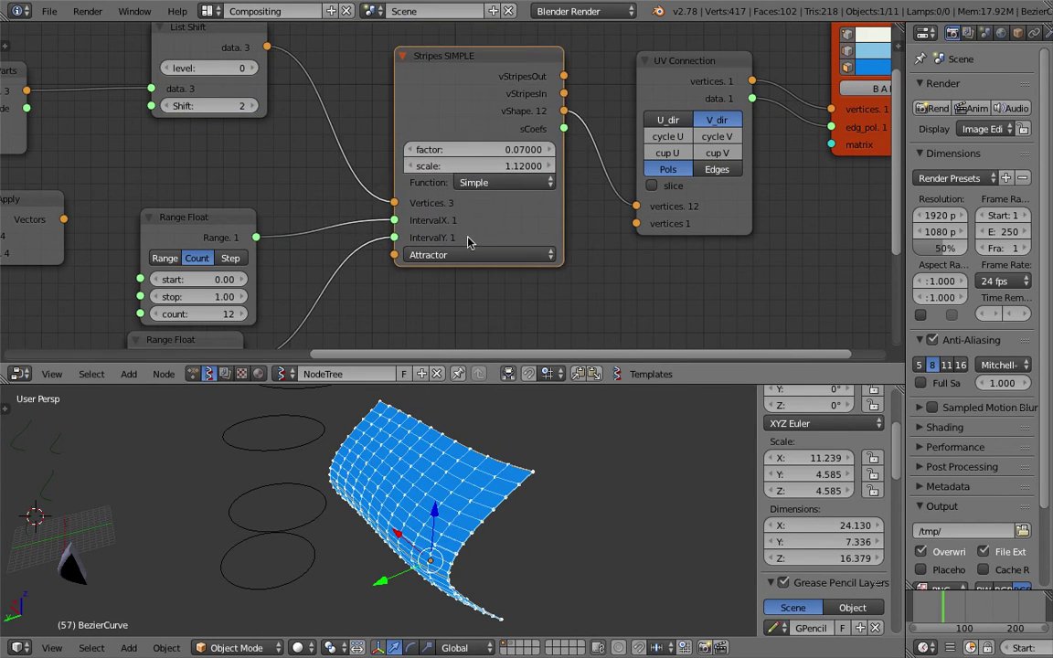
{"action": "left_click", "coordinate": [490, 183]}
{"action": "left_click", "coordinate": [491, 145]}
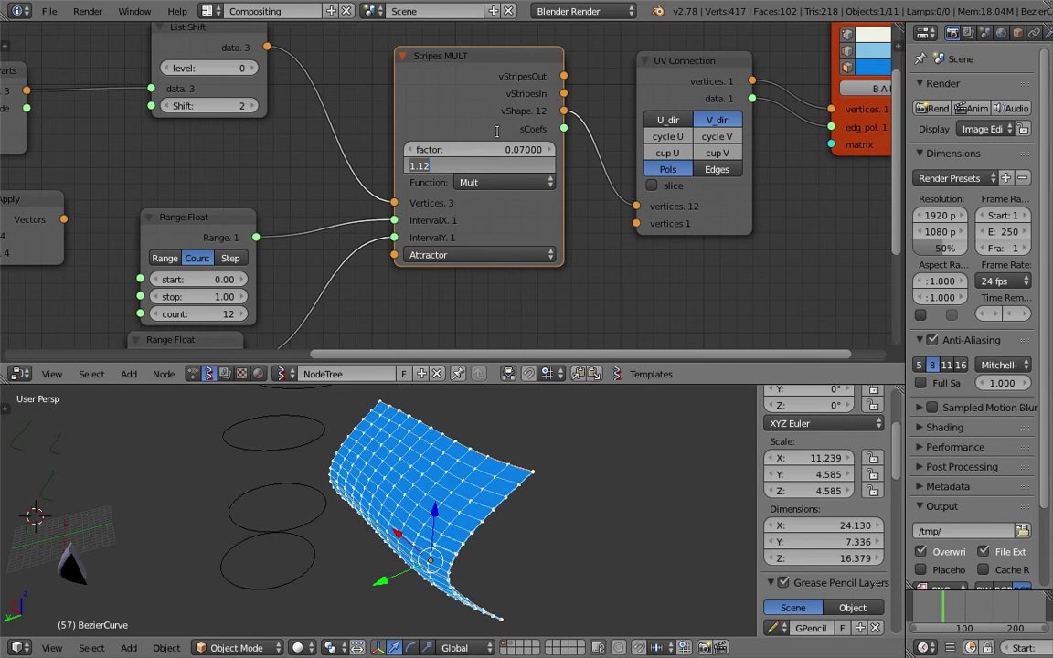
{"action": "left_click_drag", "start_coordinate": [512, 71], "coordinate": [493, 87]}
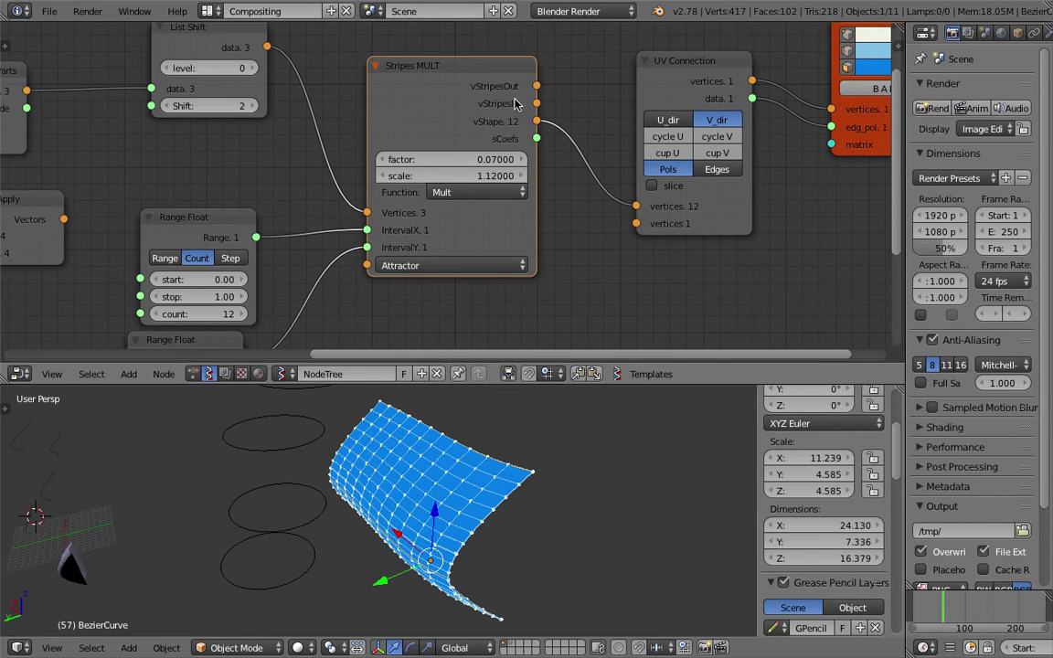
{"action": "middle_click_drag", "start_coordinate": [544, 128], "coordinate": [412, 159]}
{"action": "middle_click_drag", "start_coordinate": [477, 145], "coordinate": [369, 161]}
{"action": "left_click_drag", "start_coordinate": [441, 112], "coordinate": [411, 138]}
{"action": "scroll", "coordinate": [374, 149], "scroll_direction": "down", "scroll_amount": 1}
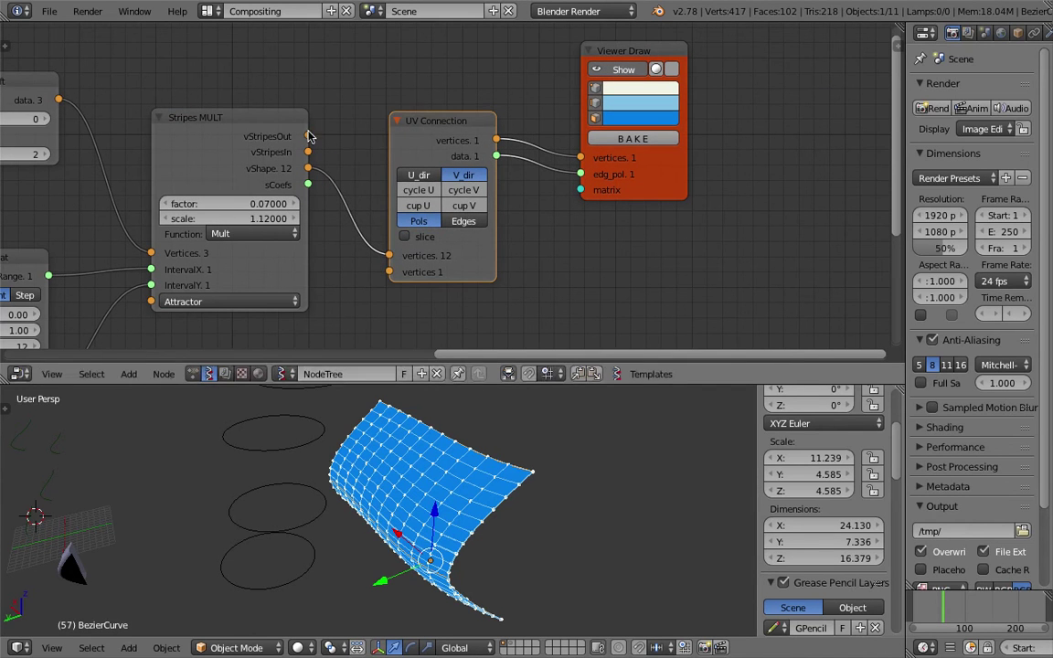
- Try vStripesOut as the source of the UV Connection vertices, and replace it with the vStripesIn output
{"action": "left_click_drag", "start_coordinate": [308, 136], "coordinate": [390, 255]}
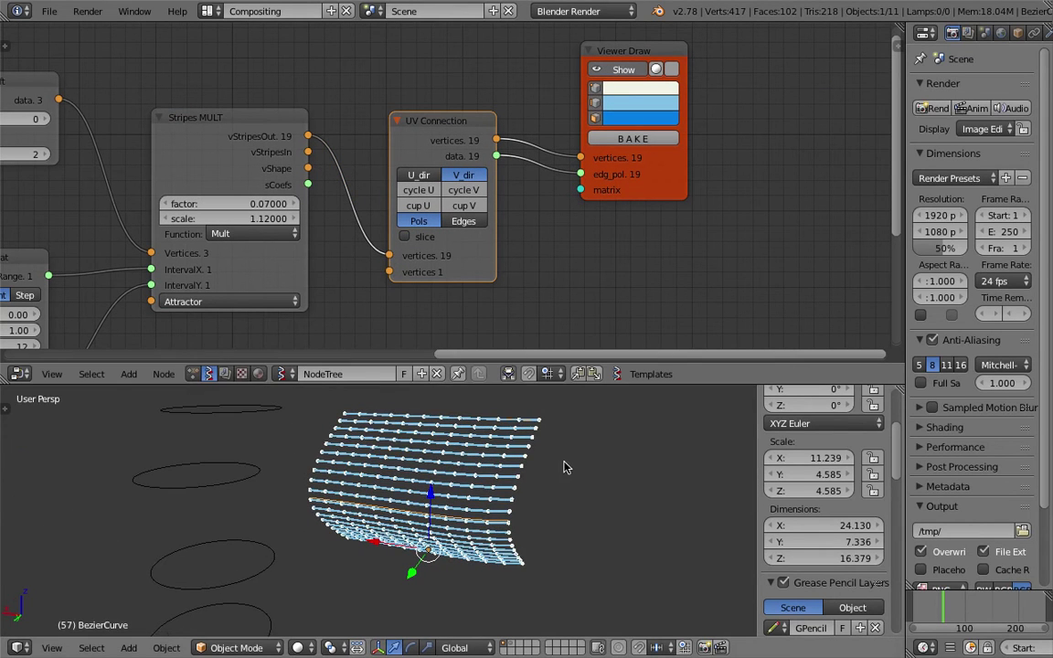
{"action": "left_click_drag", "start_coordinate": [309, 153], "coordinate": [386, 257]}
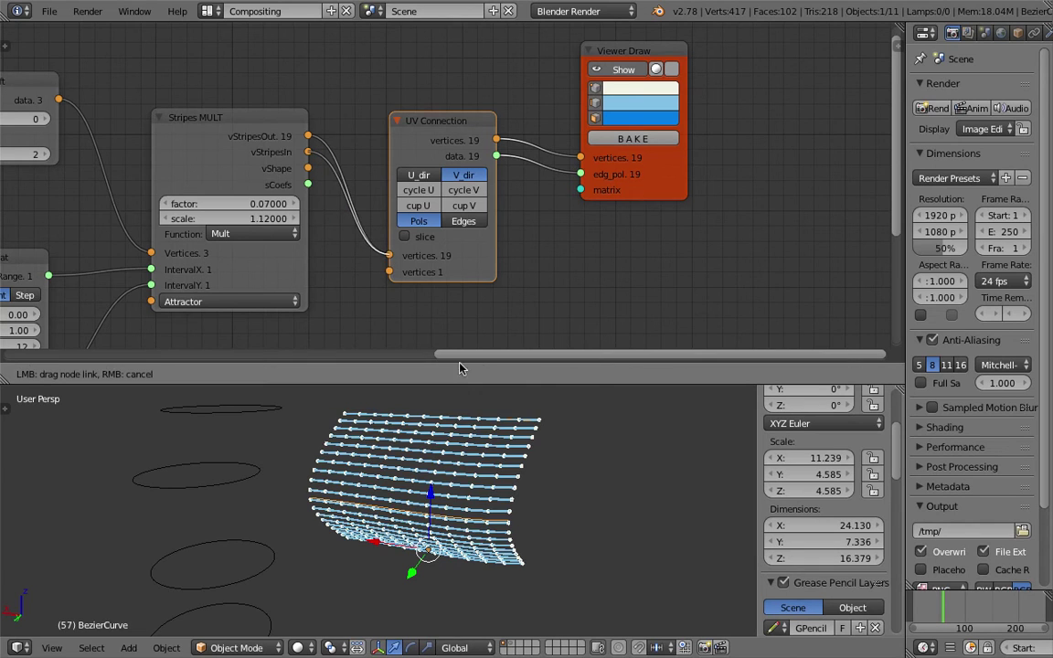
{"action": "left_click_drag", "start_coordinate": [460, 368], "coordinate": [390, 255]}
{"action": "middle_click_drag", "start_coordinate": [539, 452], "coordinate": [451, 439]}
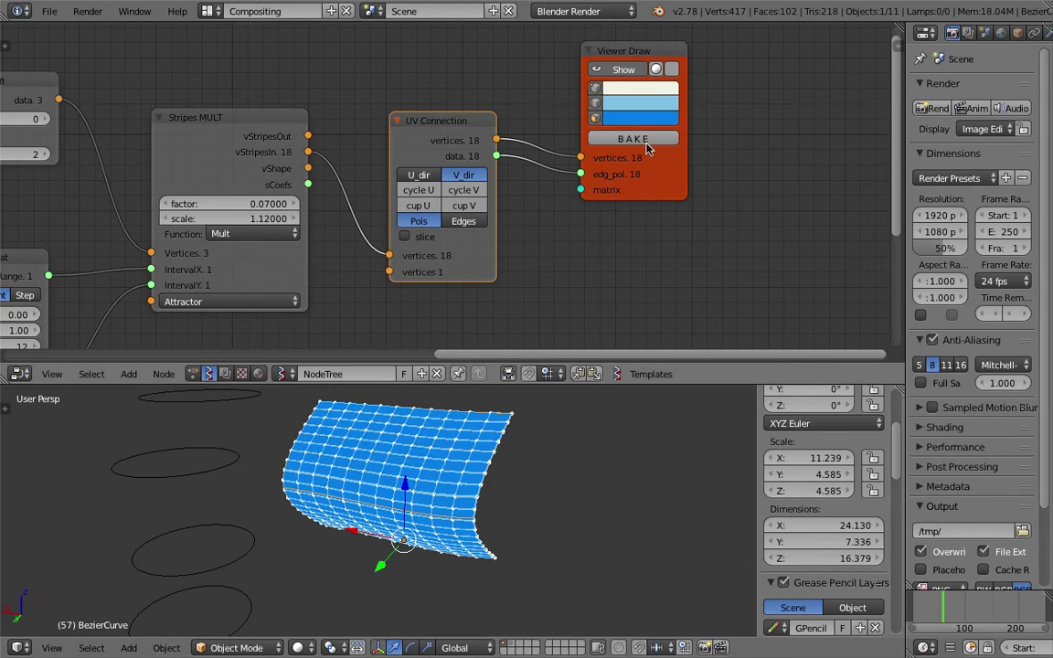
- Bake the Viewer Draw stripes into mesh objects and pull the two uppermost strips out of the surface
{"action": "left_click", "coordinate": [605, 138]}
{"action": "key", "text": "g"}
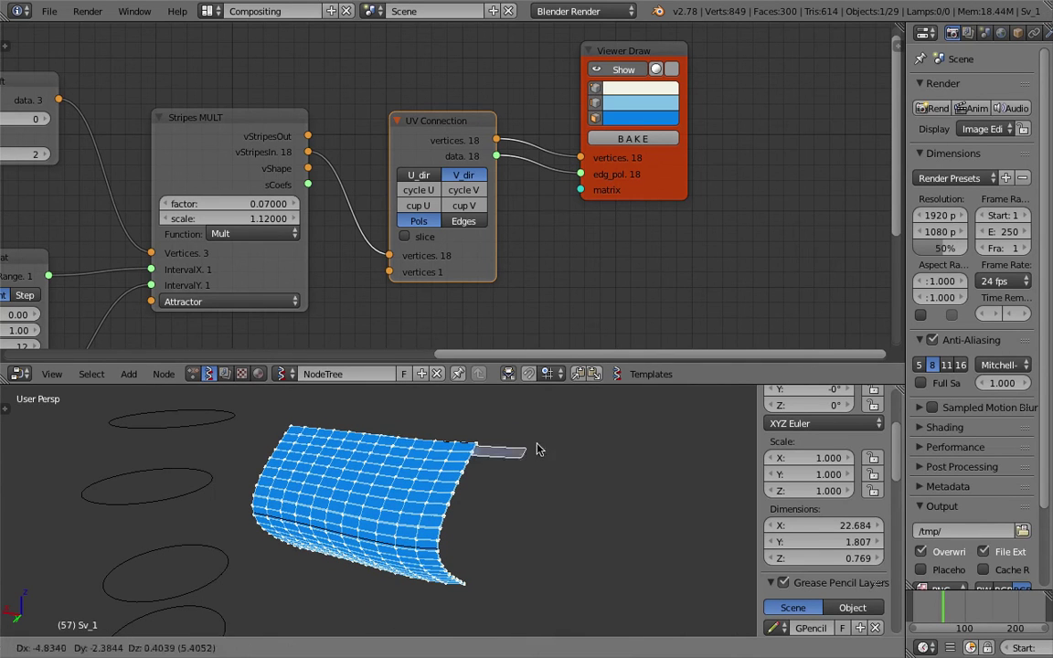
{"action": "left_click", "coordinate": [611, 419]}
{"action": "right_click", "coordinate": [456, 465]}
{"action": "key", "text": "g"}
{"action": "left_click", "coordinate": [597, 463]}
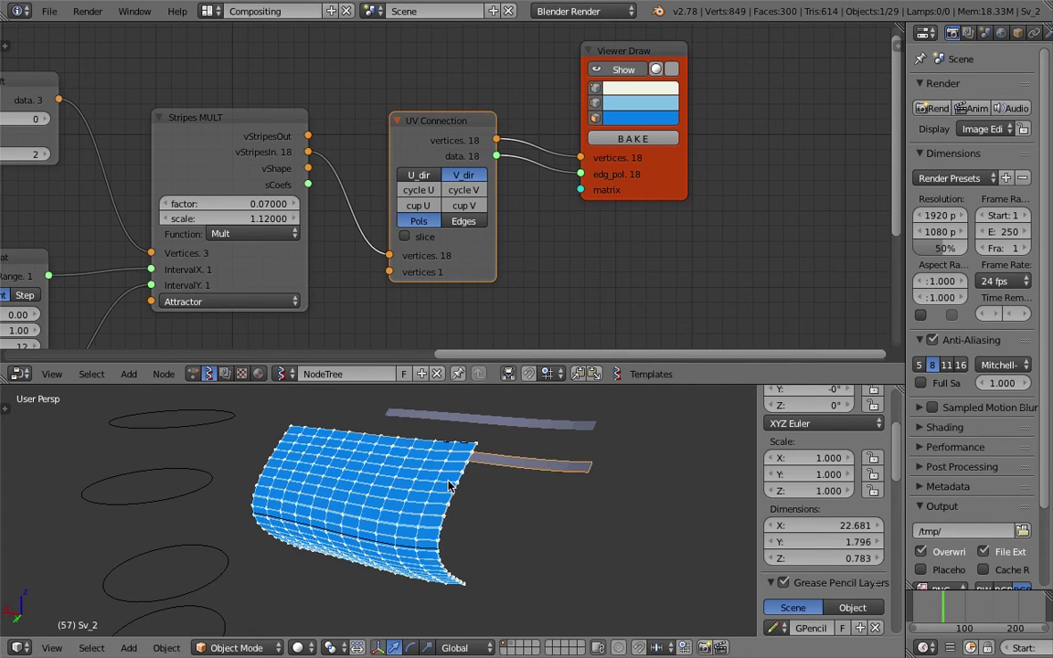
- Pull three more baked strips further down the surface out to the side
{"action": "right_click", "coordinate": [449, 482]}
{"action": "key", "text": "g"}
{"action": "left_click", "coordinate": [562, 495]}
{"action": "right_click", "coordinate": [435, 514]}
{"action": "key", "text": "g"}
{"action": "left_click", "coordinate": [521, 533]}
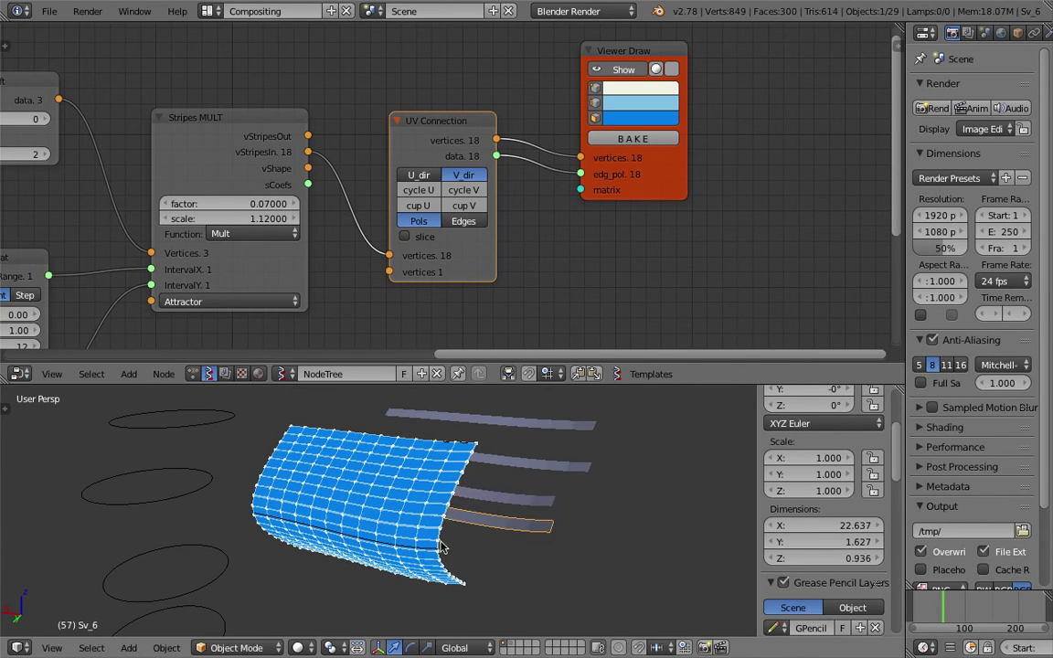
{"action": "right_click", "coordinate": [401, 493]}
{"action": "key", "text": "g"}
{"action": "left_click", "coordinate": [436, 576]}
{"action": "middle_click_drag", "start_coordinate": [433, 575], "coordinate": [584, 428]}
{"action": "middle_click_drag", "start_coordinate": [529, 520], "coordinate": [465, 457]}
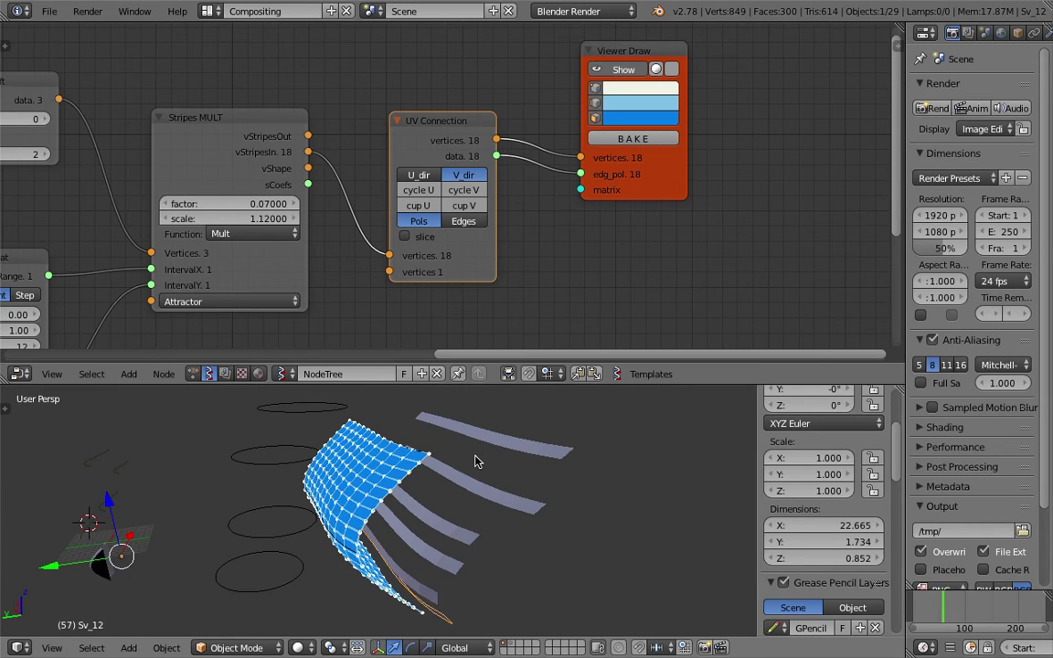
- Delete the UV Connection node between Stripes and Viewer Draw
{"action": "middle_click_drag", "start_coordinate": [506, 240], "coordinate": [520, 227]}
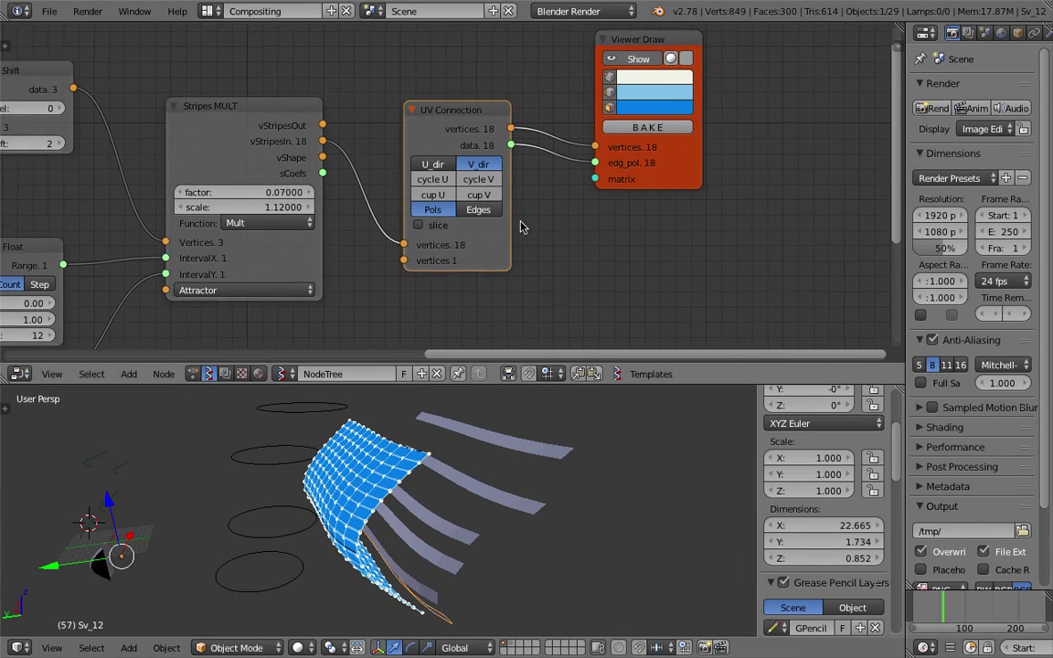
{"action": "scroll", "coordinate": [350, 205], "scroll_direction": "down", "scroll_amount": 3}
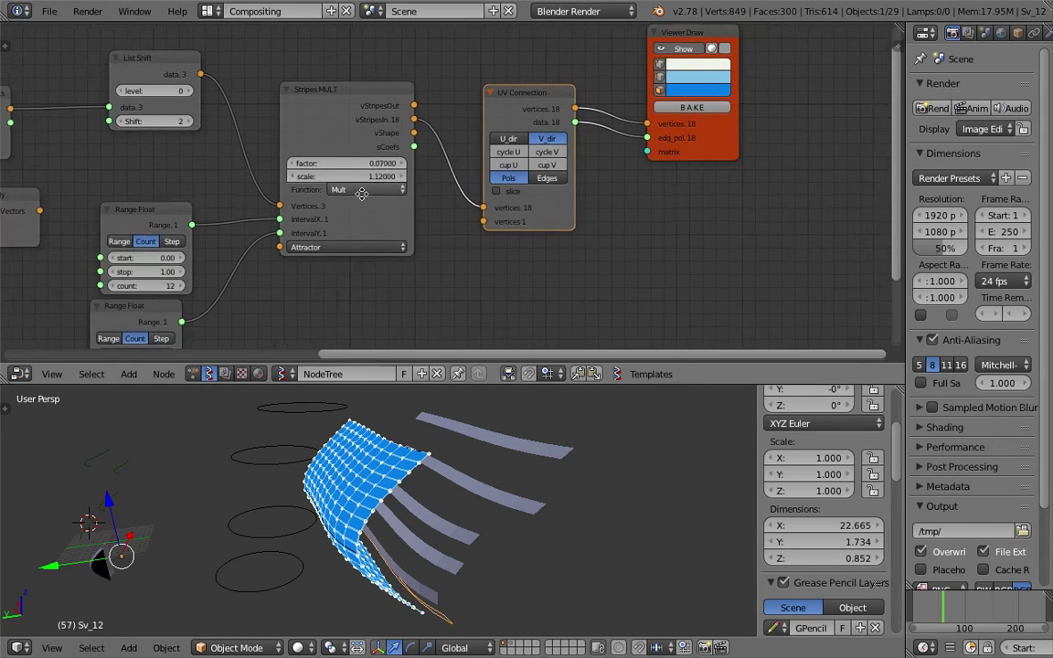
{"action": "key", "text": "x"}
- Select the Bezier curve object behind the baked strips and move it well away from them into empty space
{"action": "middle_click_drag", "start_coordinate": [470, 431], "coordinate": [515, 460]}
{"action": "scroll", "coordinate": [505, 483], "scroll_direction": "down", "scroll_amount": 2}
{"action": "right_click", "coordinate": [394, 466]}
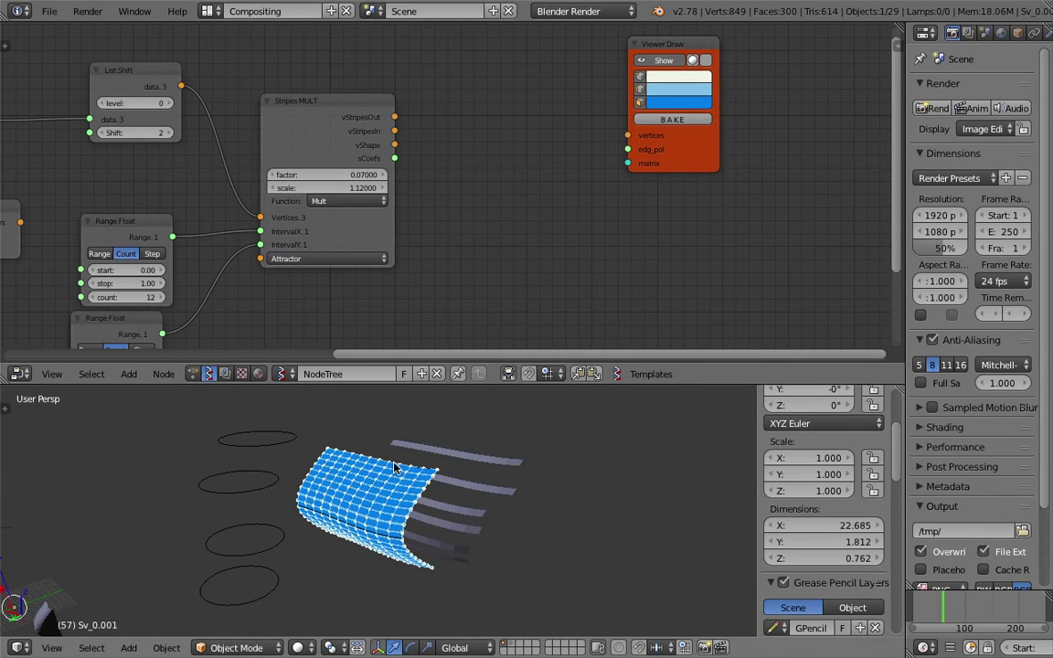
{"action": "right_click", "coordinate": [395, 466]}
{"action": "right_click", "coordinate": [397, 466]}
{"action": "right_click", "coordinate": [397, 467]}
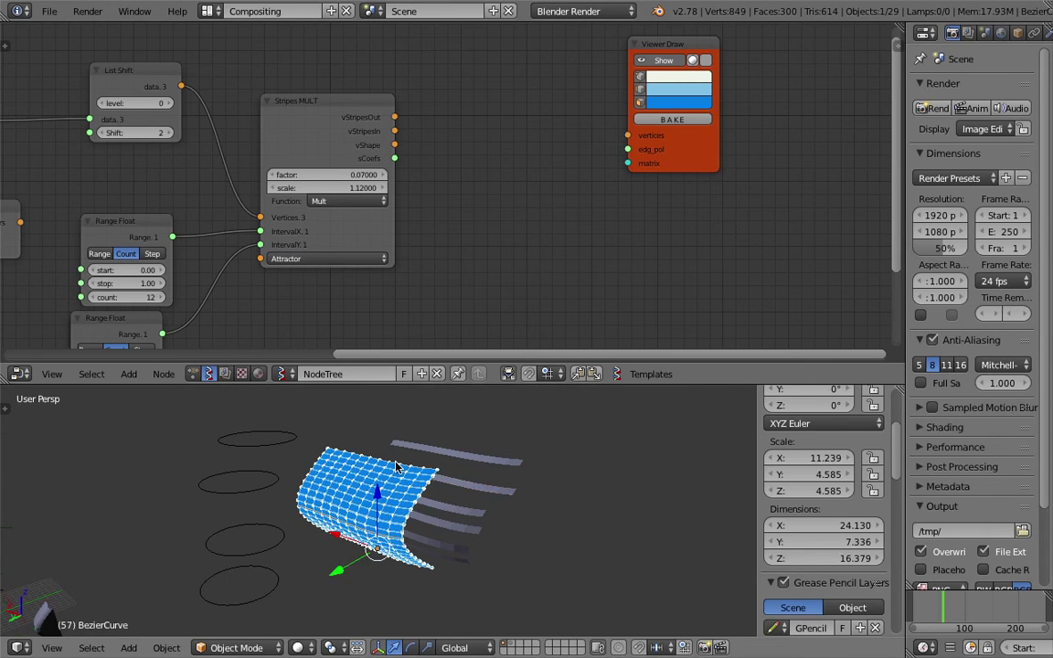
{"action": "key", "text": "g"}
{"action": "left_click", "coordinate": [665, 454]}
{"action": "middle_click_drag", "start_coordinate": [666, 454], "coordinate": [515, 461], "text": "shift"}
{"action": "key", "text": "g"}
{"action": "left_click", "coordinate": [616, 437]}
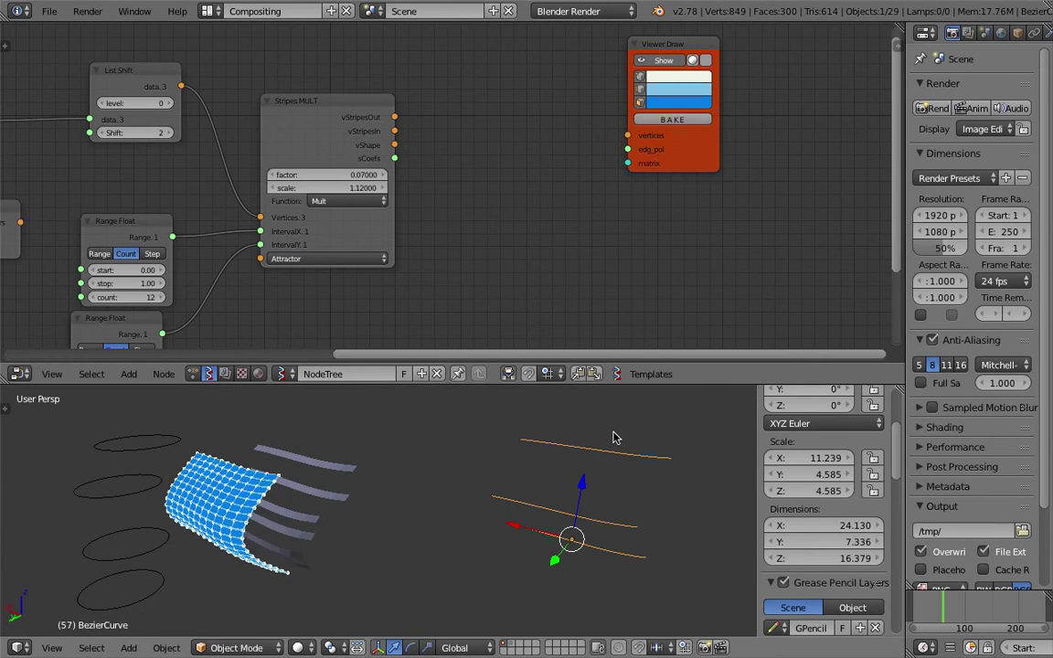
- Change the current frame to 37 to refresh the node tree
{"action": "left_click", "coordinate": [940, 600]}
{"action": "middle_click_drag", "start_coordinate": [617, 513], "coordinate": [545, 523], "text": "shift"}
{"action": "left_click", "coordinate": [932, 605]}
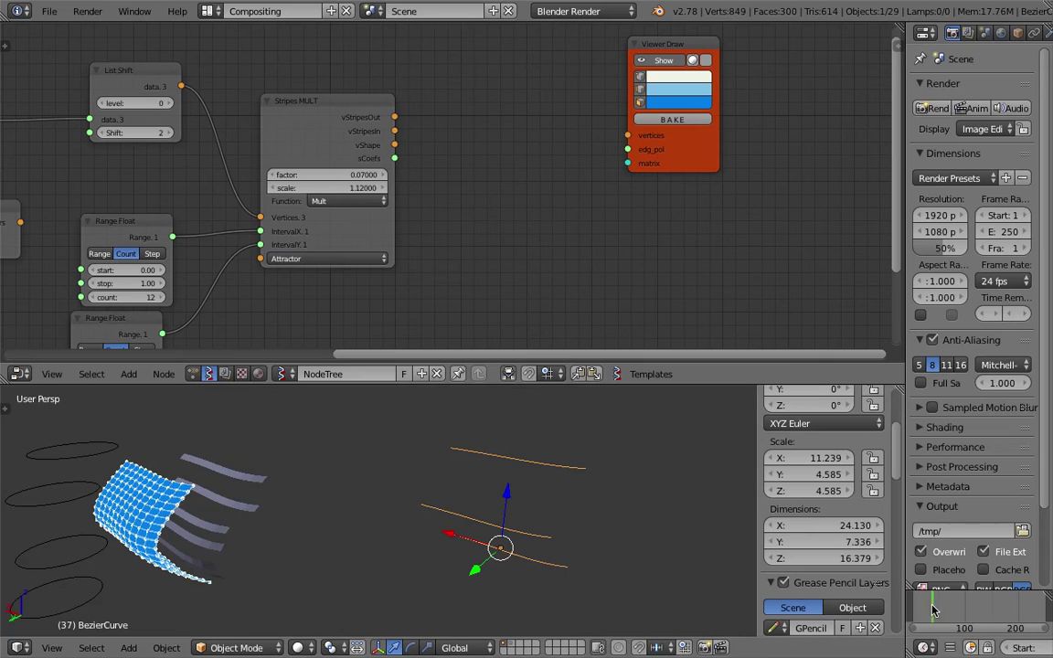
- Connect the Stripes node's vShape output to Viewer Draw's vertices input and change the current frame to 68 to refresh
{"action": "left_click_drag", "start_coordinate": [395, 145], "coordinate": [612, 137]}
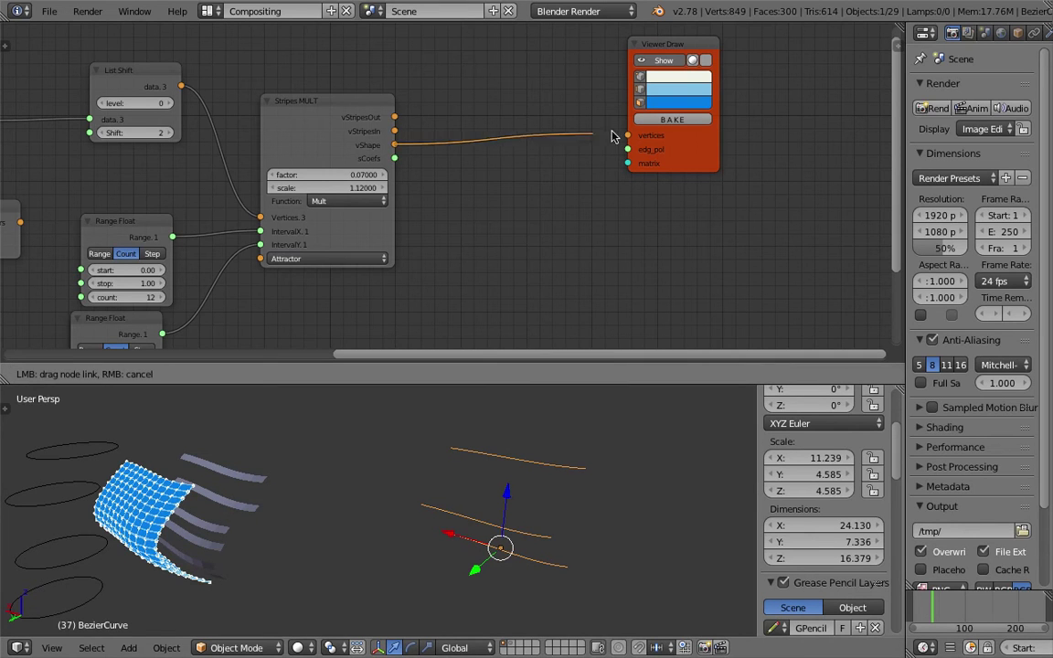
{"action": "left_click_drag", "start_coordinate": [782, 427], "coordinate": [627, 135]}
{"action": "left_click", "coordinate": [949, 610]}
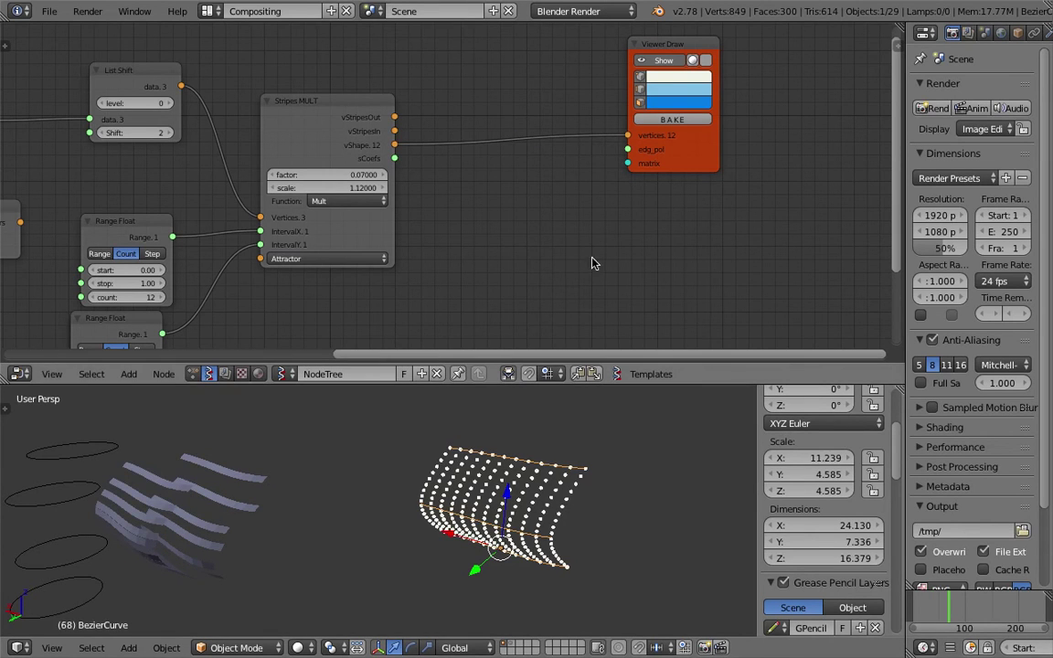
- Move the Stripes node slightly up and raise the Viewer Draw node above its level in the node tree
{"action": "scroll", "coordinate": [479, 185], "scroll_direction": "up", "scroll_amount": 2}
{"action": "middle_click_drag", "start_coordinate": [303, 268], "coordinate": [378, 256]}
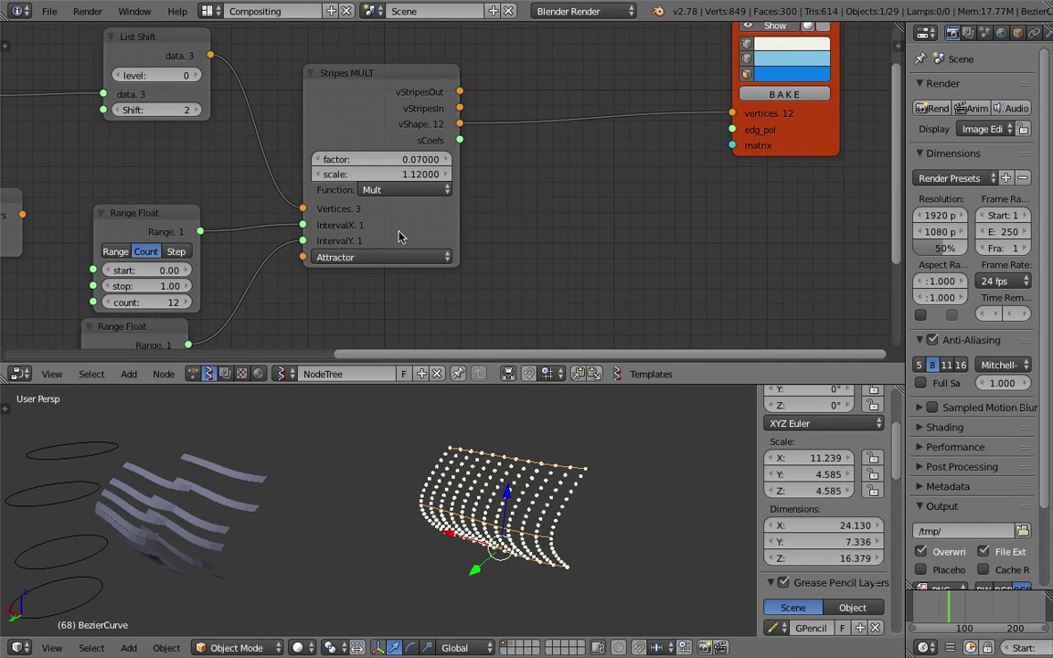
{"action": "left_click_drag", "start_coordinate": [390, 213], "coordinate": [400, 195]}
{"action": "middle_click_drag", "start_coordinate": [471, 212], "coordinate": [434, 274]}
{"action": "scroll", "coordinate": [435, 194], "scroll_direction": "down", "scroll_amount": 3}
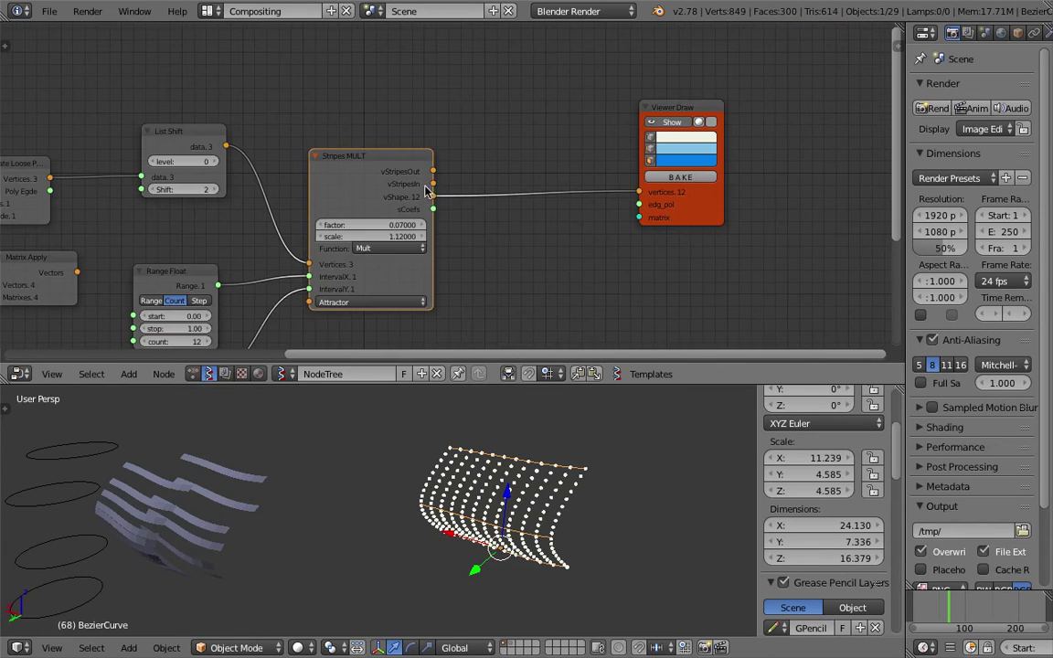
{"action": "scroll", "coordinate": [429, 190], "scroll_direction": "up", "scroll_amount": 4}
{"action": "scroll", "coordinate": [436, 200], "scroll_direction": "down", "scroll_amount": 1}
{"action": "middle_click_drag", "start_coordinate": [464, 217], "coordinate": [433, 184]}
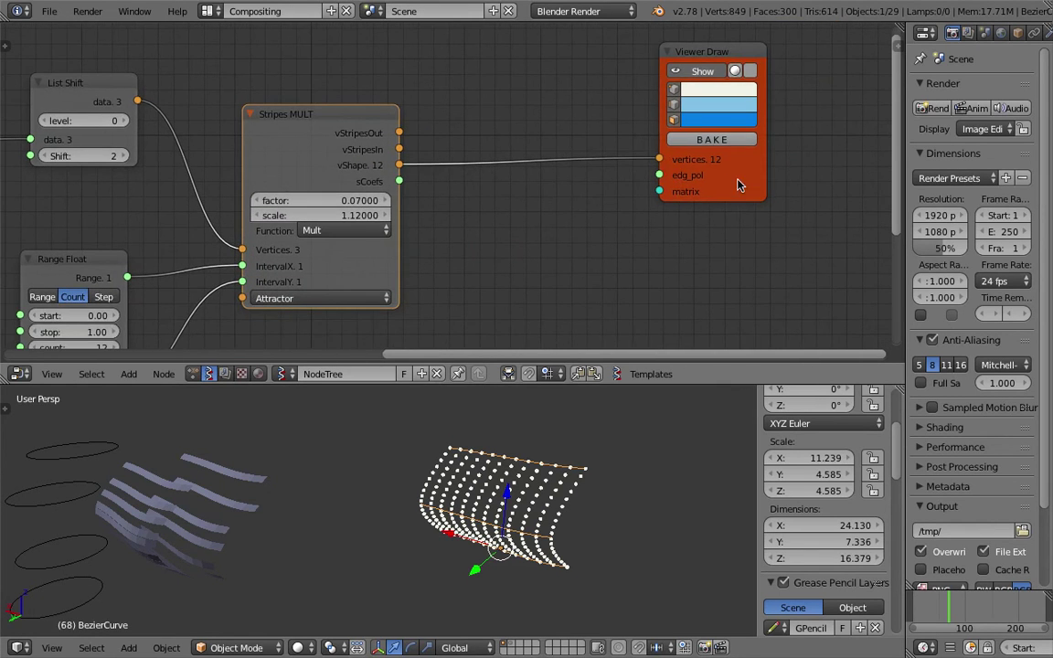
{"action": "left_click_drag", "start_coordinate": [738, 186], "coordinate": [737, 143]}
{"action": "middle_click_drag", "start_coordinate": [655, 149], "coordinate": [644, 215]}
{"action": "left_click_drag", "start_coordinate": [709, 220], "coordinate": [713, 187]}
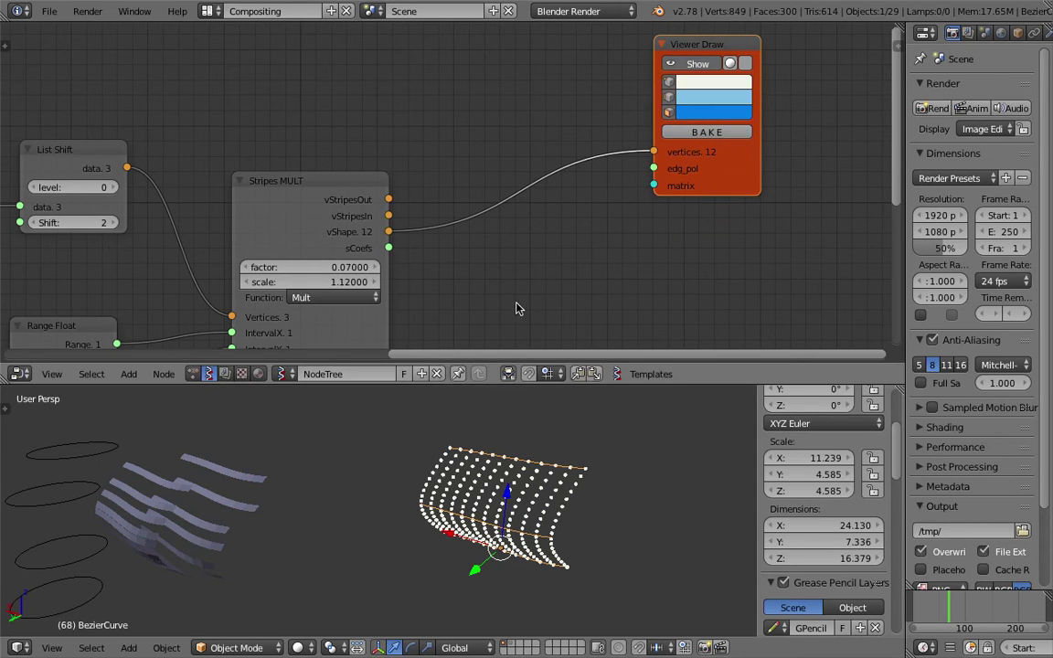
- Add a Matrix in node and insert it into the link between Stripes vShape and Viewer Draw, feeding its Location input
{"action": "scroll", "coordinate": [528, 519], "scroll_direction": "up", "scroll_amount": 1}
{"action": "middle_click_drag", "start_coordinate": [497, 478], "coordinate": [529, 485]}
{"action": "middle_click_drag", "start_coordinate": [461, 94], "coordinate": [420, 160]}
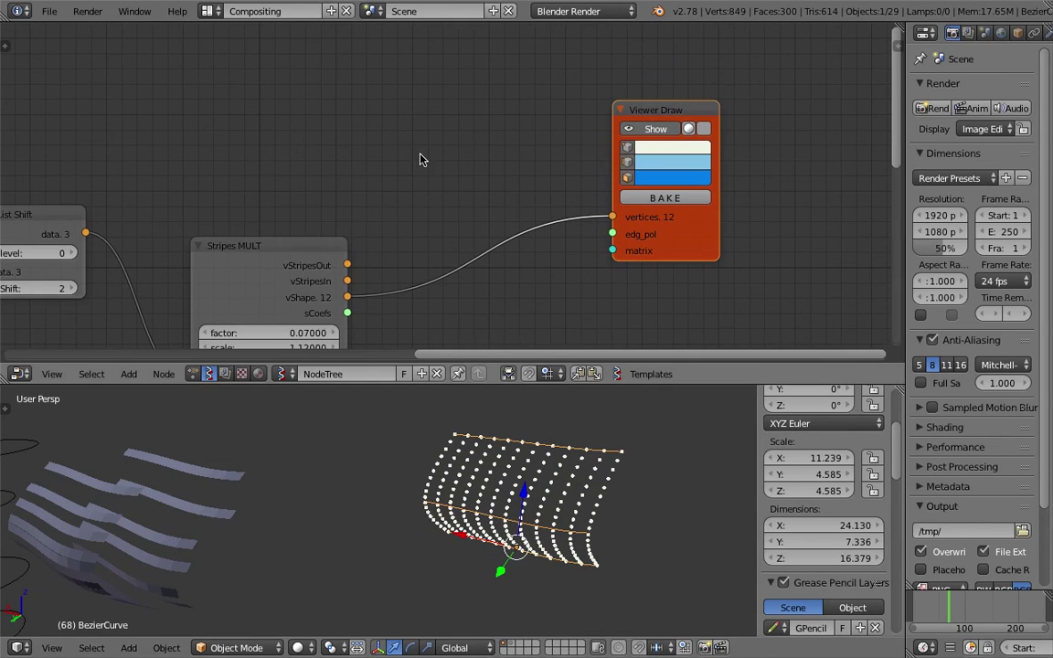
{"action": "key", "text": "shift+a"}
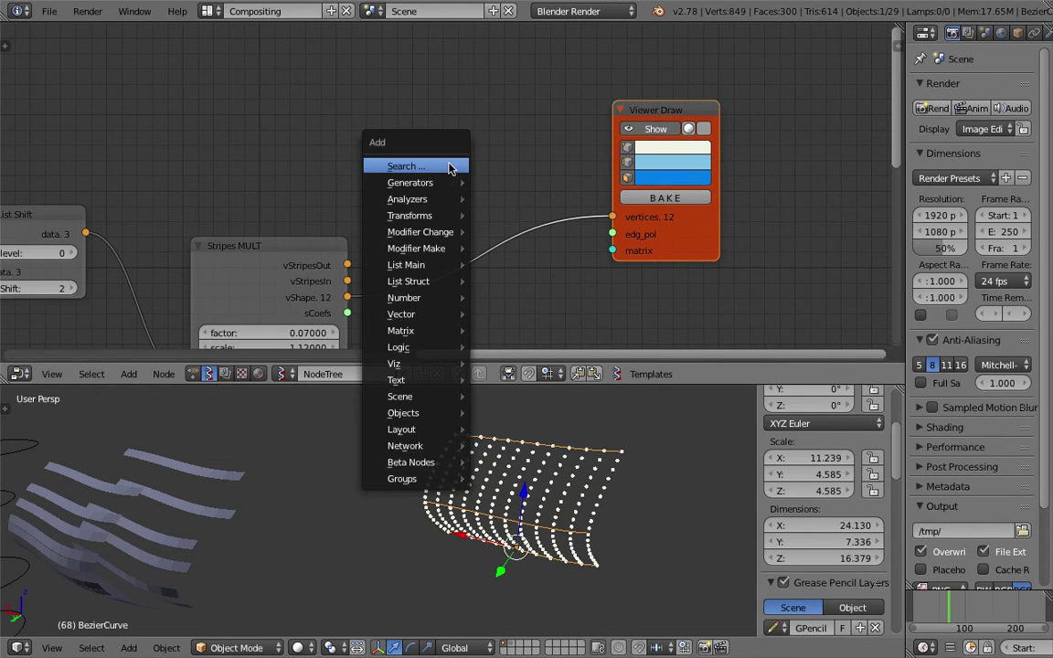
{"action": "left_click", "coordinate": [448, 164]}
{"action": "type", "text": "matrix i"}
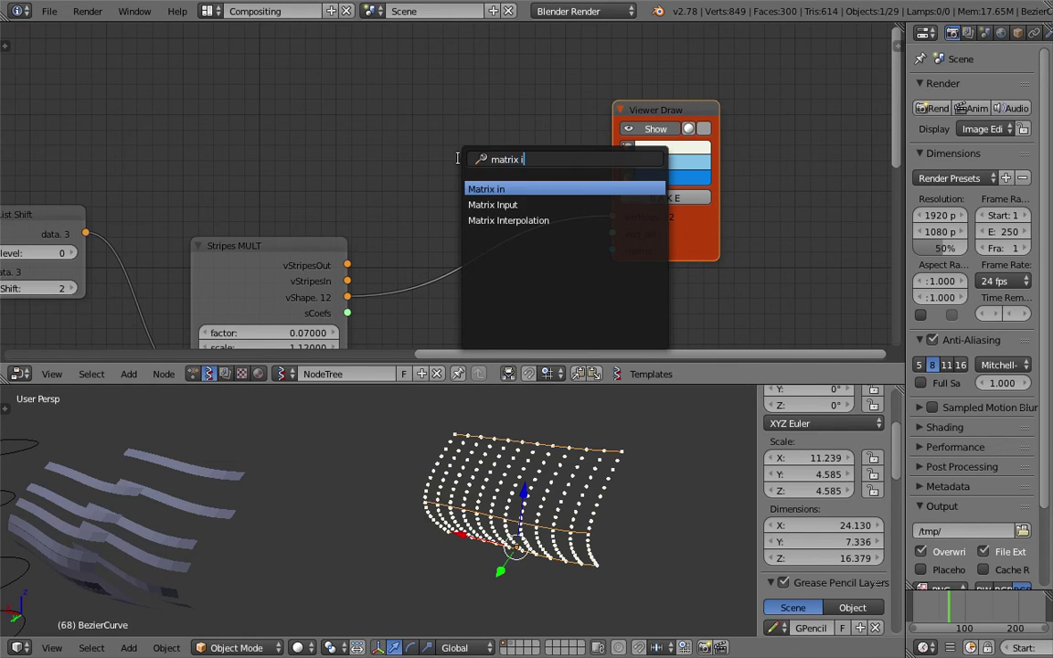
{"action": "key", "text": "Return"}
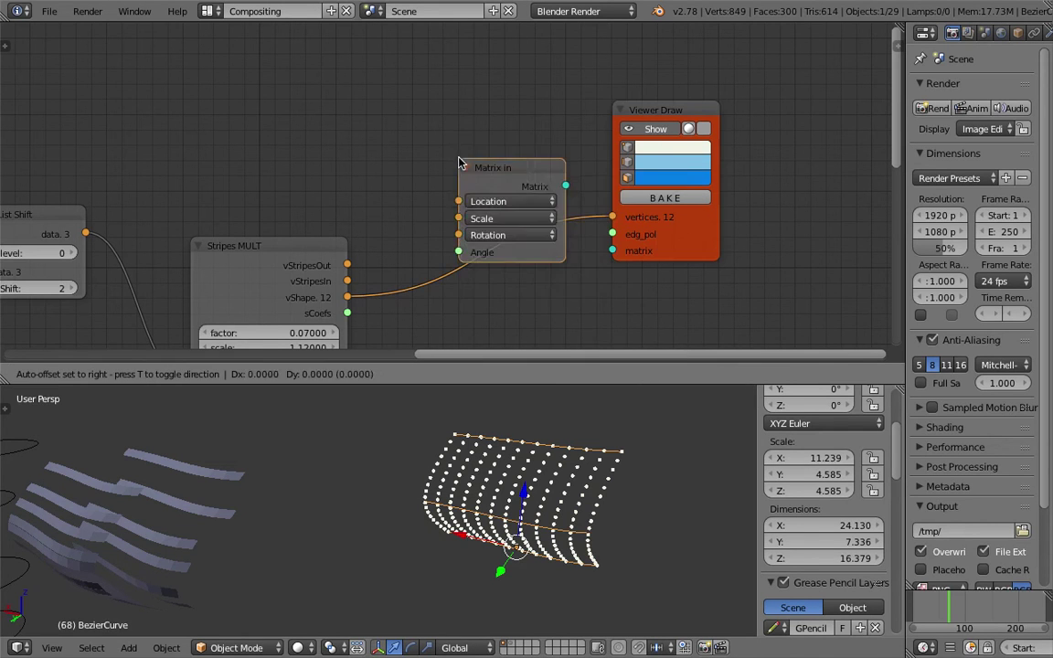
{"action": "left_click", "coordinate": [453, 224]}
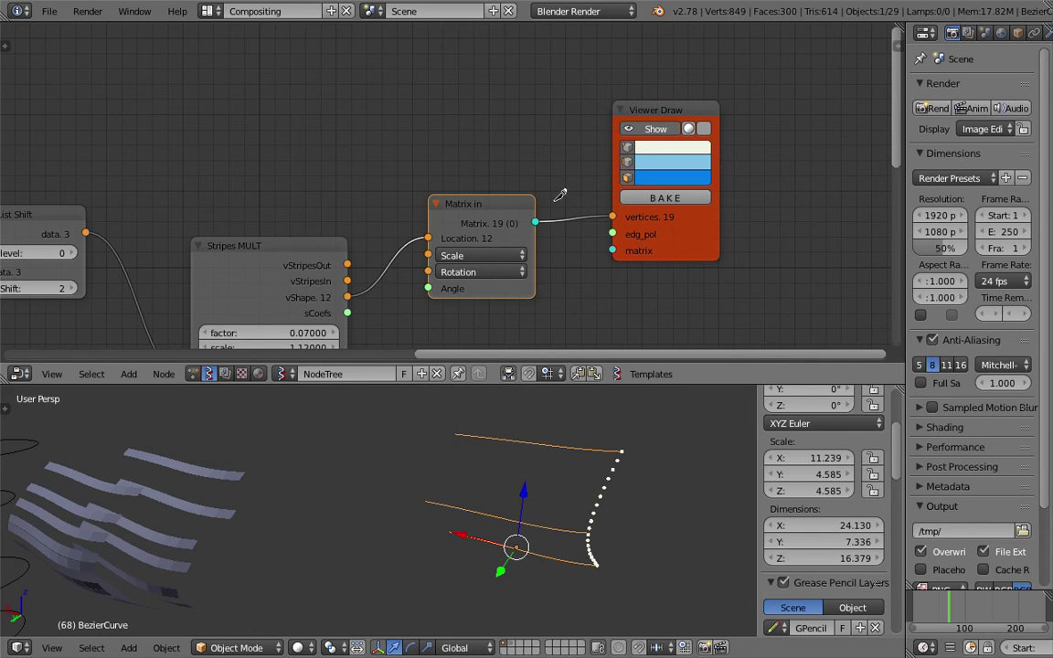
- Reroute the Matrix in output to Viewer Draw's matrix input and space the two nodes apart
{"action": "left_click_drag", "start_coordinate": [612, 217], "coordinate": [612, 250]}
{"action": "left_click_drag", "start_coordinate": [498, 219], "coordinate": [536, 258]}
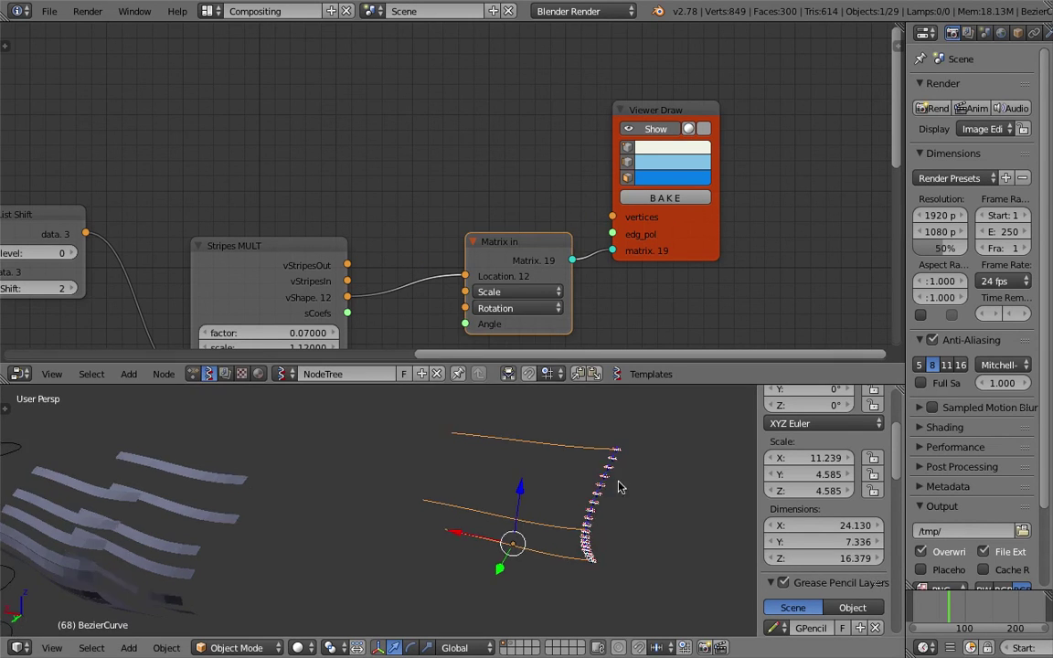
{"action": "scroll", "coordinate": [521, 514], "scroll_direction": "up", "scroll_amount": 3}
{"action": "middle_click_drag", "start_coordinate": [525, 488], "coordinate": [530, 509]}
{"action": "left_click_drag", "start_coordinate": [670, 238], "coordinate": [749, 198]}
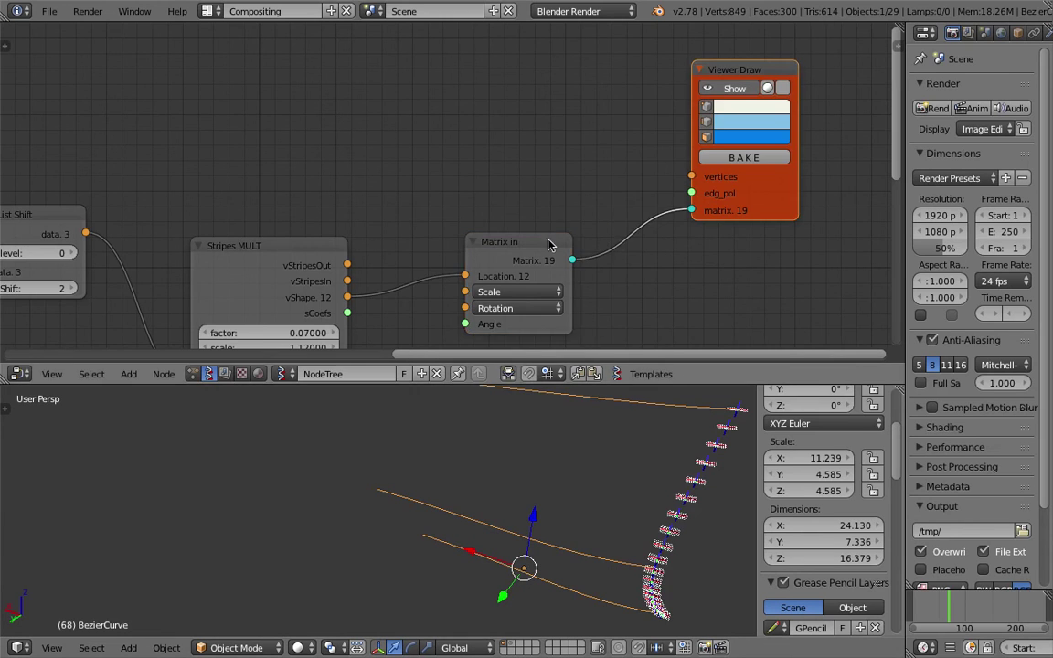
- Add a Box node above Matrix in and connect its Vers to Viewer Draw's vertices and its Pols to edg_pol
{"action": "key", "text": "alt+space"}
{"action": "type", "text": "box"}
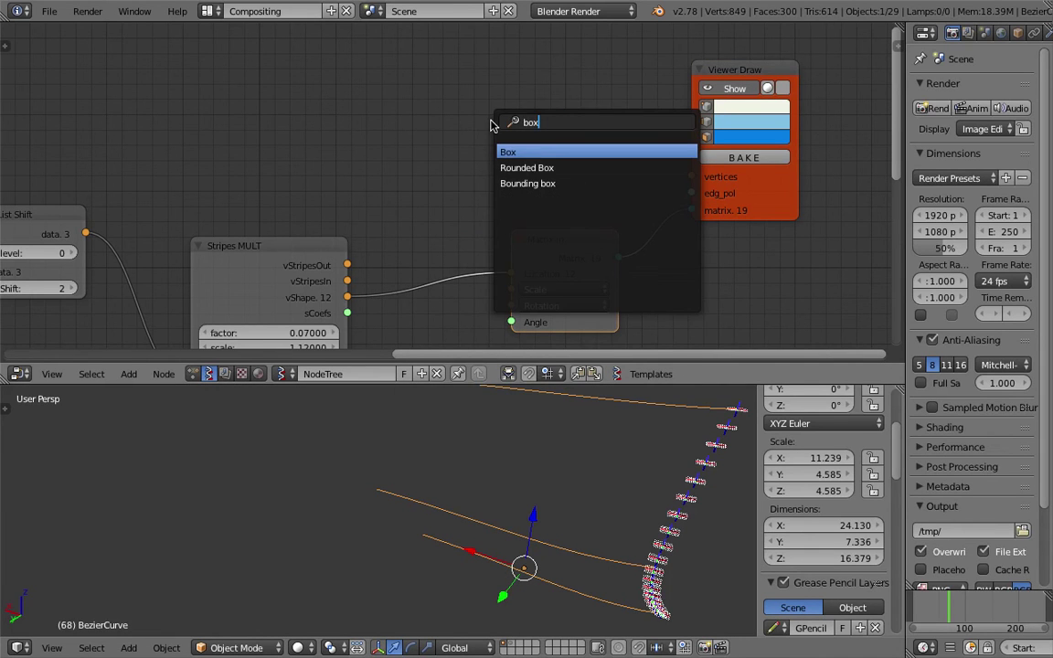
{"action": "key", "text": "Return"}
{"action": "left_click", "coordinate": [470, 57]}
{"action": "left_click_drag", "start_coordinate": [546, 70], "coordinate": [596, 112]}
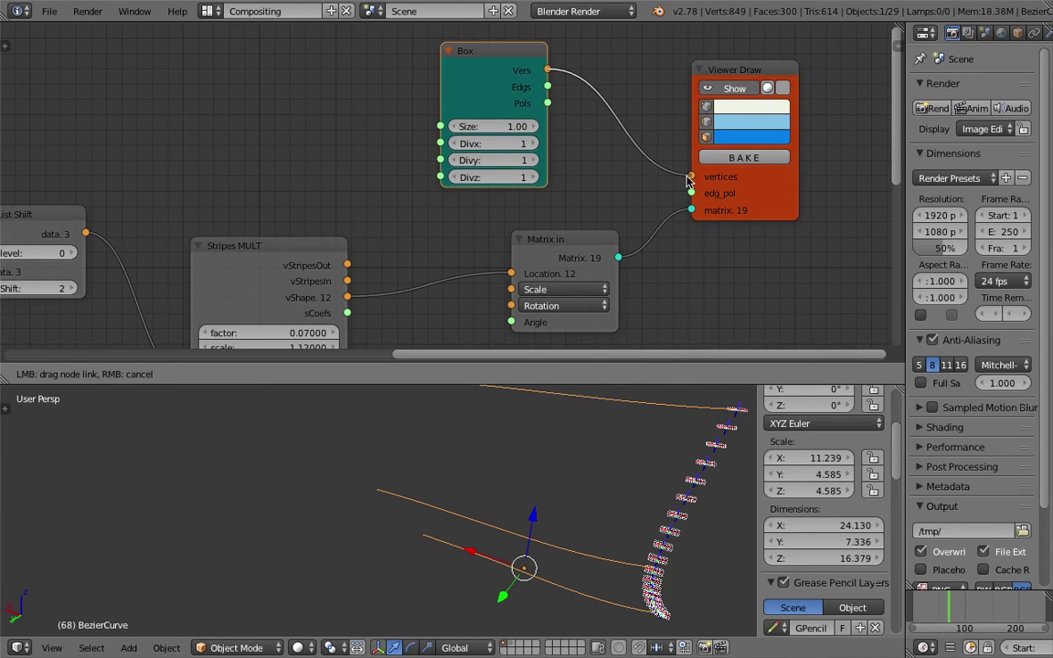
{"action": "left_click_drag", "start_coordinate": [690, 180], "coordinate": [691, 177]}
{"action": "left_click_drag", "start_coordinate": [559, 112], "coordinate": [563, 115]}
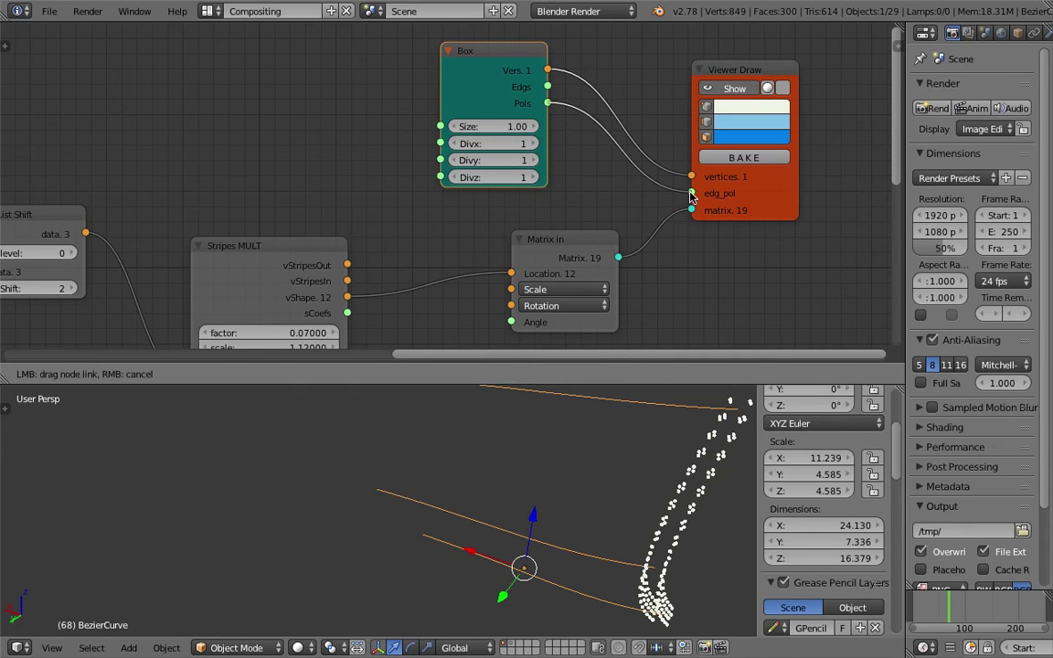
{"action": "left_click_drag", "start_coordinate": [691, 196], "coordinate": [691, 194]}
- Move the Matrix in and Viewer Draw nodes farther from Stripes to make room for another node
{"action": "mouse_move", "coordinate": [693, 478]}
{"action": "middle_mouse_down"}
{"action": "mouse_move", "coordinate": [515, 460]}
{"action": "mouse_move", "coordinate": [495, 422]}
{"action": "mouse_move", "coordinate": [539, 484]}
{"action": "mouse_move", "coordinate": [512, 457]}
{"action": "mouse_move", "coordinate": [519, 487]}
{"action": "mouse_move", "coordinate": [516, 456]}
{"action": "middle_mouse_up"}
{"action": "left_click_drag", "start_coordinate": [576, 249], "coordinate": [619, 237]}
{"action": "left_click_drag", "start_coordinate": [761, 185], "coordinate": [790, 178]}
{"action": "middle_click_drag", "start_coordinate": [656, 216], "coordinate": [659, 153]}
{"action": "left_click_drag", "start_coordinate": [597, 170], "coordinate": [622, 187]}
{"action": "middle_click_drag", "start_coordinate": [293, 236], "coordinate": [289, 209]}
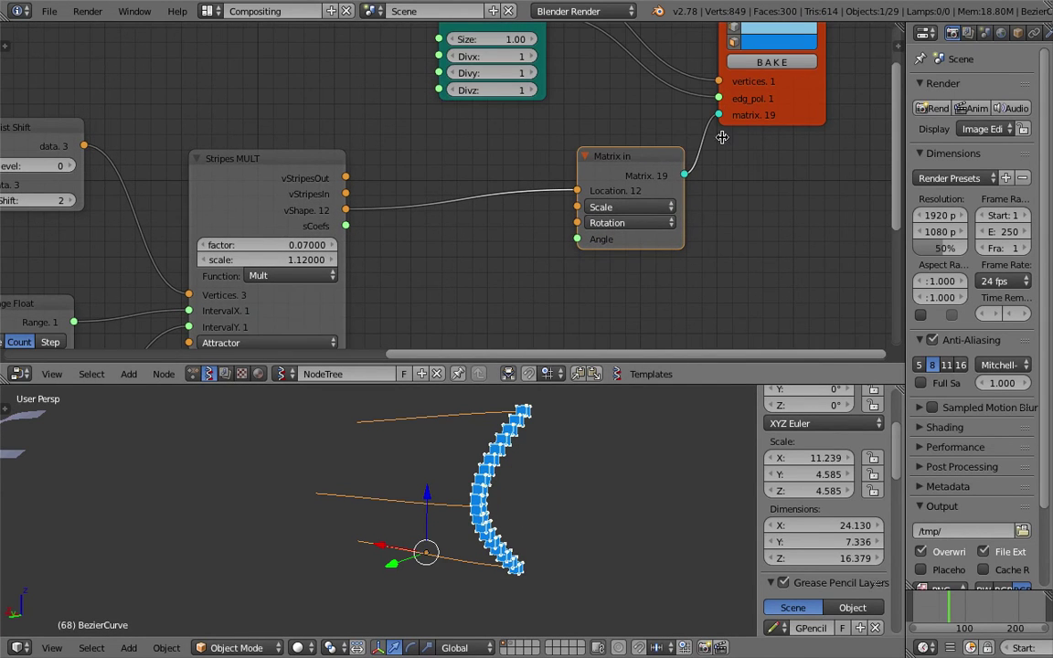
- Insert a List Join node between Stripes vShape and Matrix in Location, with JoinLevel lists set to 2
{"action": "middle_click_drag", "start_coordinate": [482, 247], "coordinate": [457, 219]}
{"action": "key", "text": "shift+a"}
{"action": "left_click", "coordinate": [448, 223]}
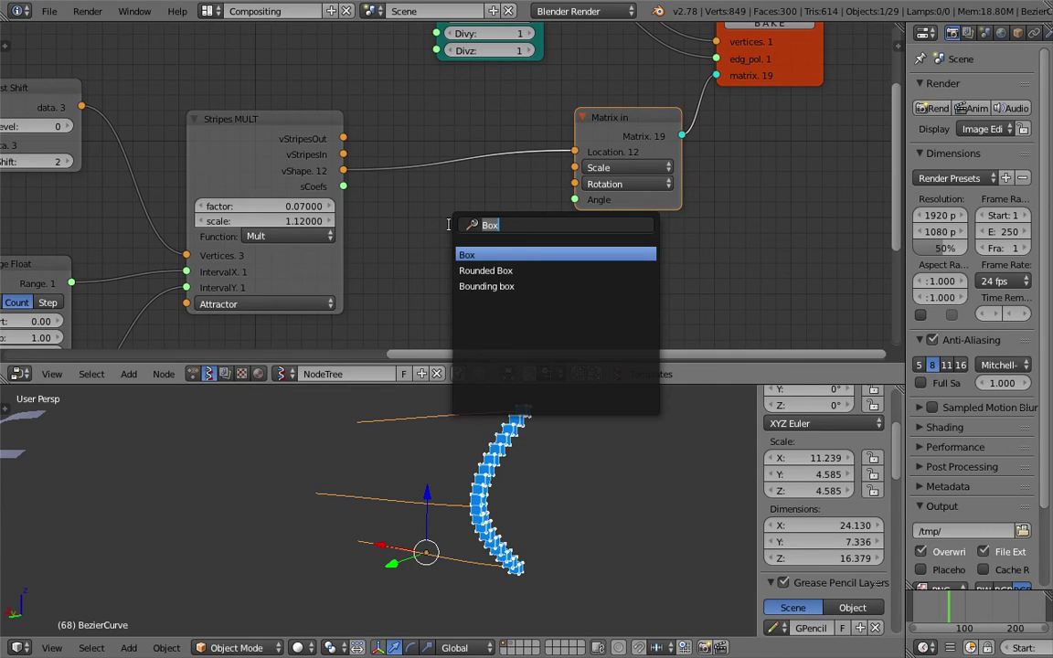
{"action": "type", "text": "list j"}
{"action": "key", "text": "Return"}
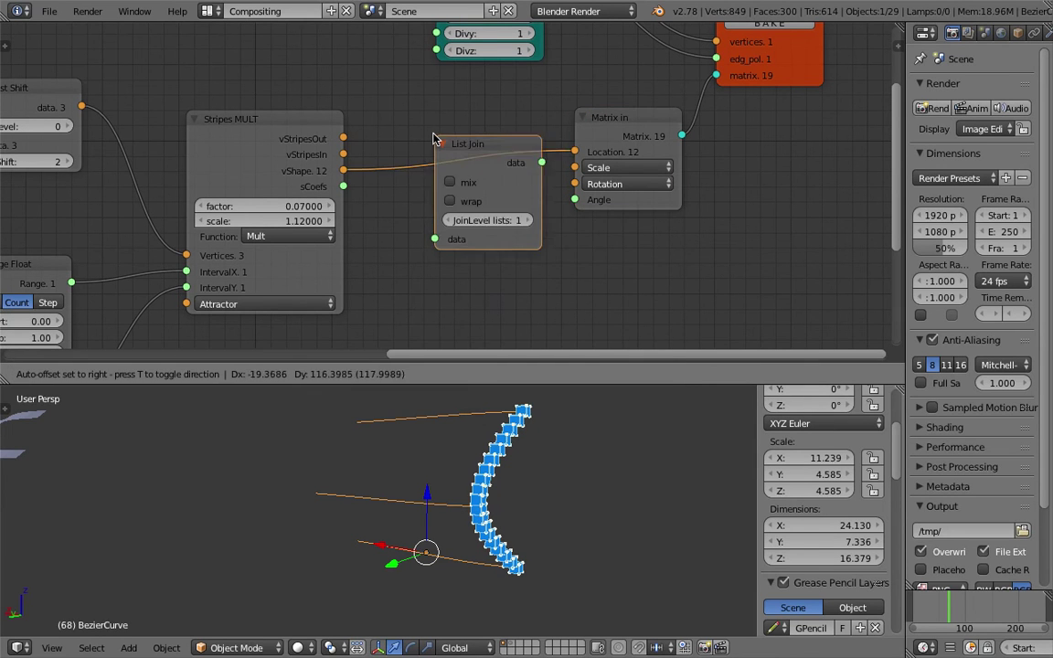
{"action": "left_click", "coordinate": [421, 137]}
{"action": "left_click", "coordinate": [499, 216]}
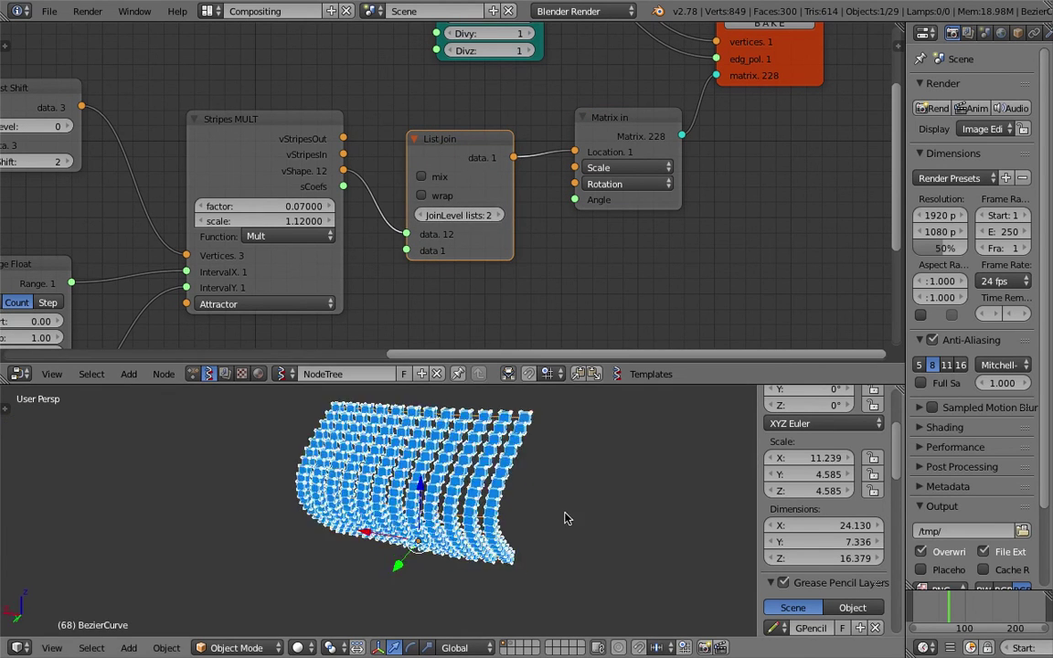
{"action": "left_click", "coordinate": [425, 218]}
{"action": "left_click", "coordinate": [498, 216]}
- Adjust the spacing of the List Join and Matrix in nodes between Stripes and Viewer Draw
{"action": "left_click_drag", "start_coordinate": [444, 144], "coordinate": [436, 143]}
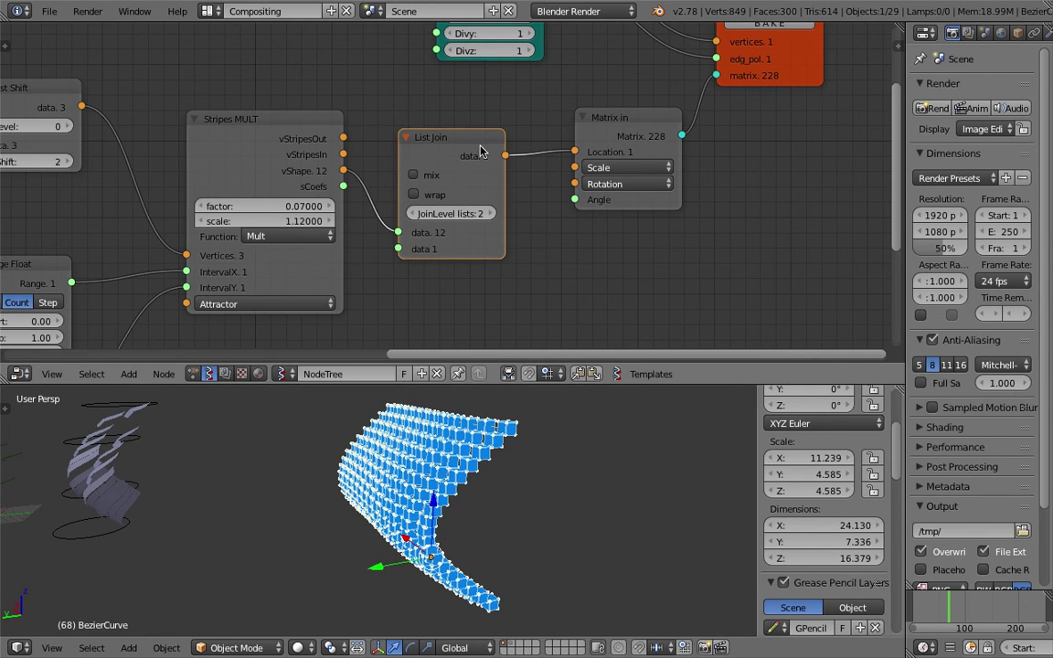
{"action": "left_click_drag", "start_coordinate": [614, 124], "coordinate": [596, 128]}
{"action": "middle_click_drag", "start_coordinate": [494, 159], "coordinate": [474, 189]}
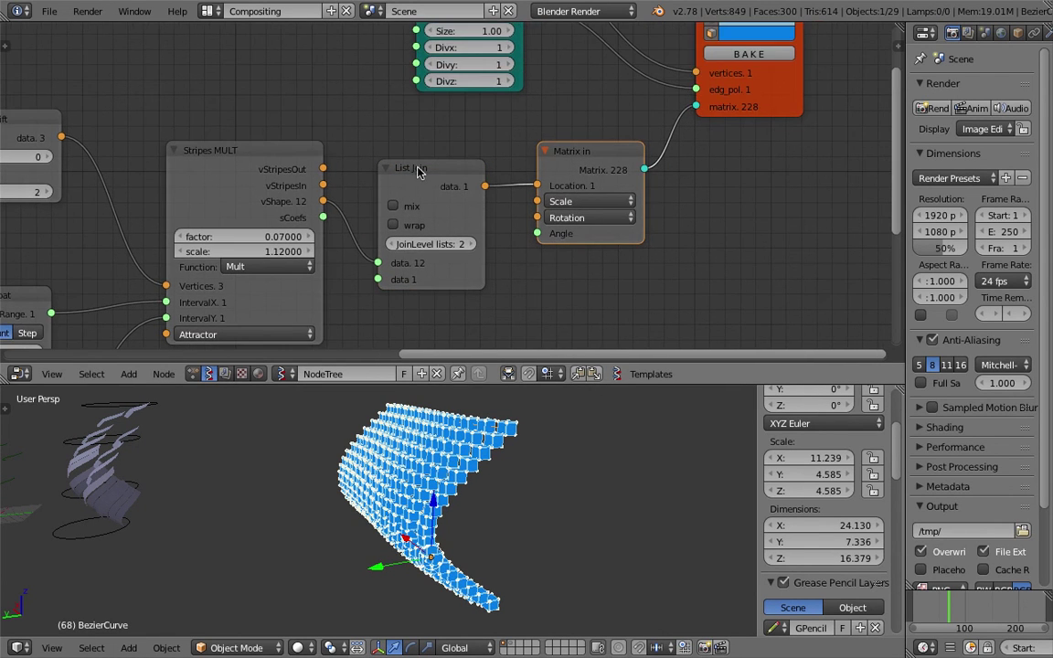
{"action": "left_click_drag", "start_coordinate": [417, 172], "coordinate": [424, 160]}
{"action": "left_click_drag", "start_coordinate": [606, 147], "coordinate": [617, 138]}
{"action": "middle_click_drag", "start_coordinate": [609, 174], "coordinate": [605, 234]}
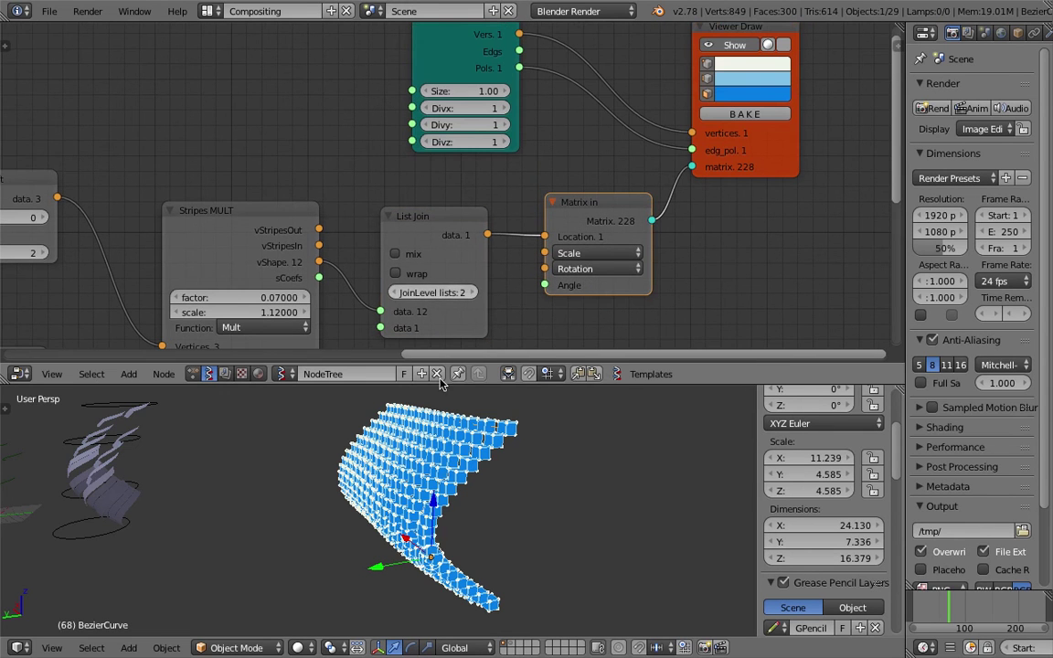
- Set the Range Float counts to 9 for the Stripes IntervalX input and 6 for IntervalY
{"action": "middle_click_drag", "start_coordinate": [469, 512], "coordinate": [616, 522]}
{"action": "middle_click_drag", "start_coordinate": [277, 214], "coordinate": [377, 160]}
{"action": "middle_click_drag", "start_coordinate": [244, 238], "coordinate": [285, 218]}
{"action": "mouse_move", "coordinate": [283, 271]}
{"action": "left_mouse_down"}
{"action": "mouse_move", "coordinate": [248, 272]}
{"action": "mouse_move", "coordinate": [302, 279]}
{"action": "left_mouse_up"}
{"action": "middle_click_drag", "start_coordinate": [302, 279], "coordinate": [304, 192]}
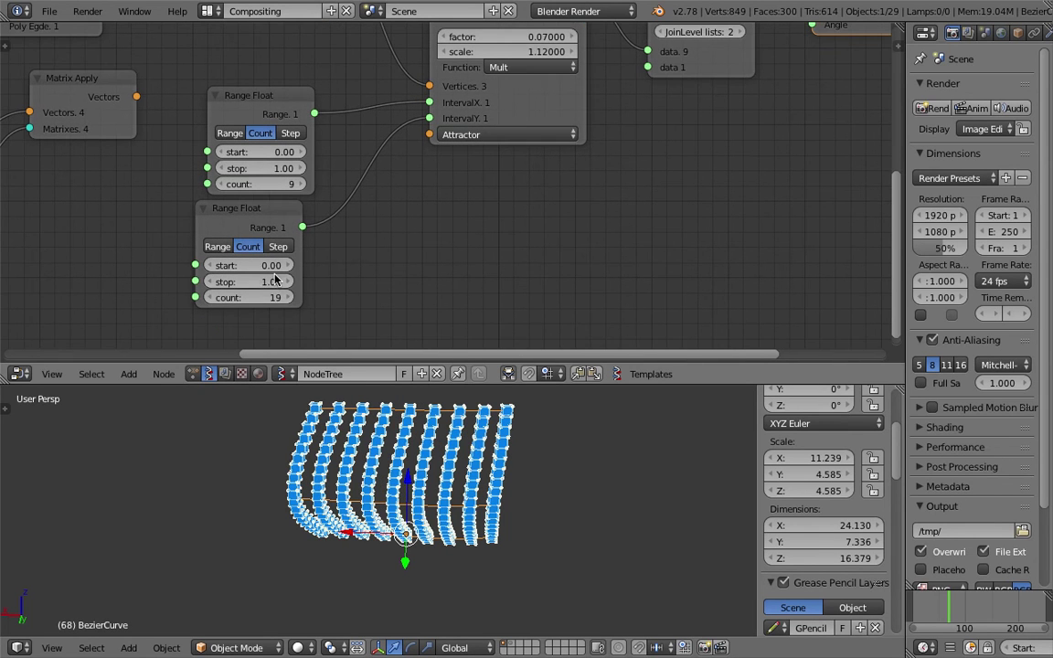
{"action": "left_click_drag", "start_coordinate": [279, 297], "coordinate": [228, 297]}
- Shift the Viewer Draw and Matrix in nodes farther away from the List Join node
{"action": "middle_click_drag", "start_coordinate": [375, 466], "coordinate": [430, 485]}
{"action": "middle_click_drag", "start_coordinate": [661, 186], "coordinate": [438, 336]}
{"action": "middle_click_drag", "start_coordinate": [429, 421], "coordinate": [526, 391]}
{"action": "middle_click_drag", "start_coordinate": [612, 150], "coordinate": [505, 186]}
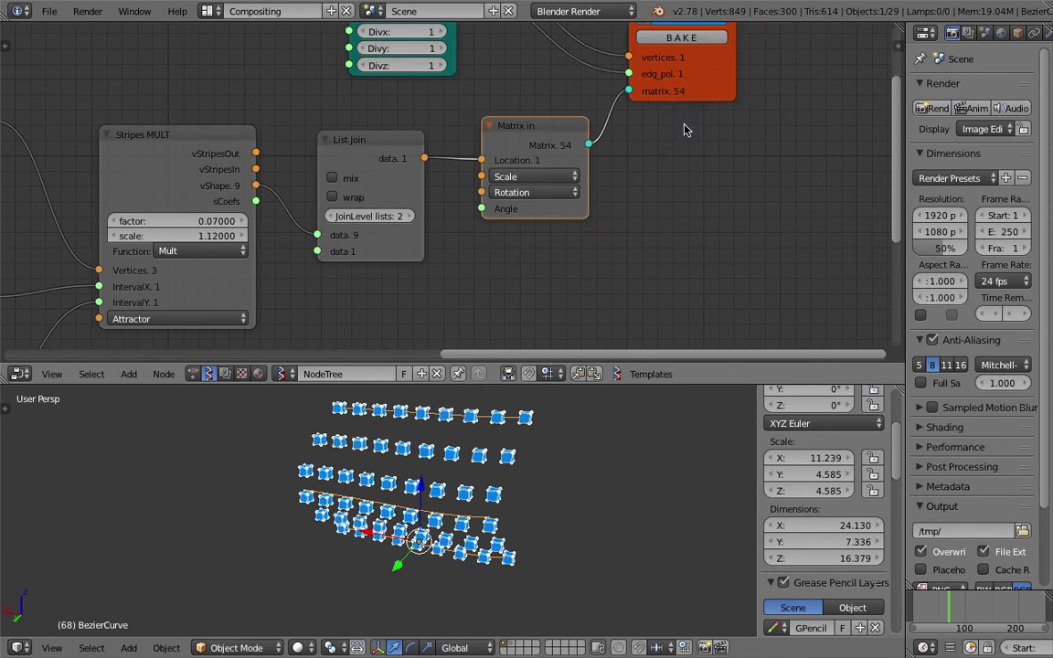
{"action": "left_click_drag", "start_coordinate": [729, 93], "coordinate": [784, 77]}
{"action": "middle_click_drag", "start_coordinate": [611, 180], "coordinate": [615, 219]}
{"action": "left_click_drag", "start_coordinate": [578, 172], "coordinate": [618, 170]}
- Raise the Box node, nudge List Join and Matrix in up, and pull Viewer Draw farther along the chain
{"action": "scroll", "coordinate": [590, 157], "scroll_direction": "down", "scroll_amount": 1}
{"action": "middle_click_drag", "start_coordinate": [561, 136], "coordinate": [580, 193]}
{"action": "left_click_drag", "start_coordinate": [450, 78], "coordinate": [454, 46]}
{"action": "mouse_move", "coordinate": [436, 240]}
{"action": "left_mouse_down"}
{"action": "mouse_move", "coordinate": [442, 218]}
{"action": "mouse_move", "coordinate": [454, 220]}
{"action": "left_mouse_up"}
{"action": "left_click_drag", "start_coordinate": [602, 224], "coordinate": [621, 213]}
{"action": "left_click_drag", "start_coordinate": [759, 175], "coordinate": [844, 163]}
- Widen the gap between List Join and Matrix in by pulling both nodes apart and downward
{"action": "middle_click_drag", "start_coordinate": [539, 298], "coordinate": [543, 264]}
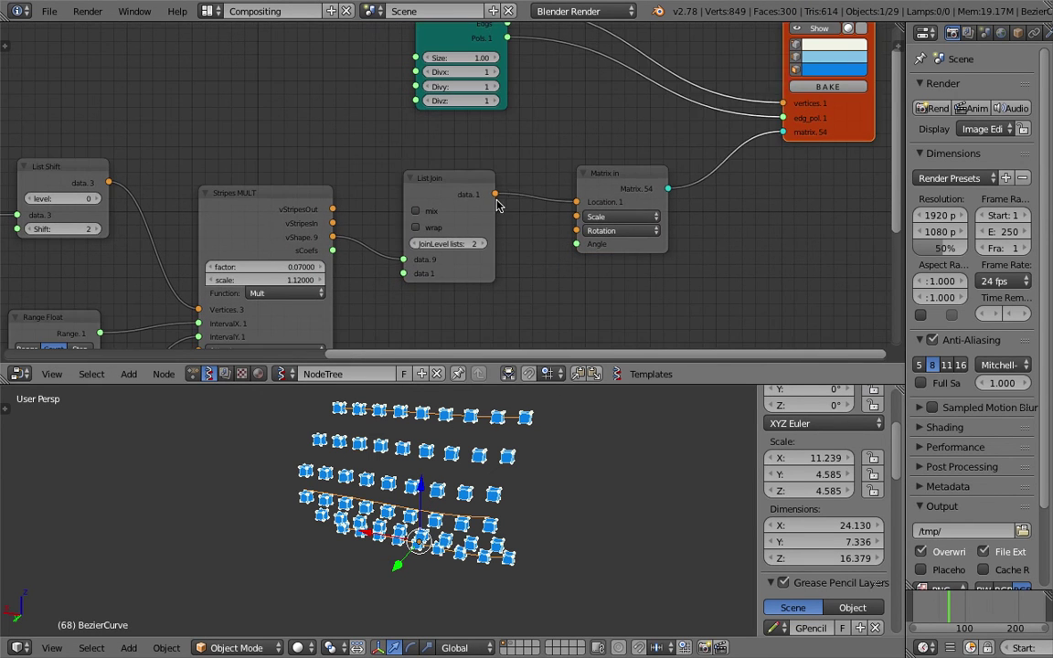
{"action": "left_click_drag", "start_coordinate": [488, 189], "coordinate": [493, 194]}
{"action": "left_click_drag", "start_coordinate": [606, 177], "coordinate": [660, 216]}
{"action": "left_click_drag", "start_coordinate": [497, 189], "coordinate": [473, 228]}
- Try adding a Centers polygons 3 node near the link between List Join and Matrix in, and undo it
{"action": "key", "text": "space"}
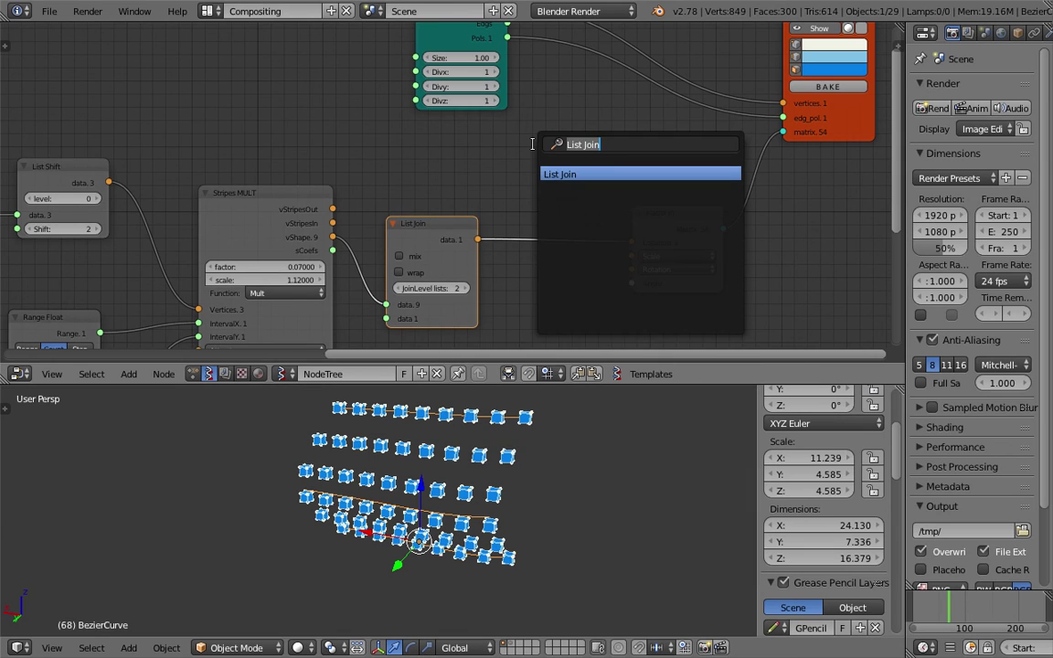
{"action": "type", "text": "polygon"}
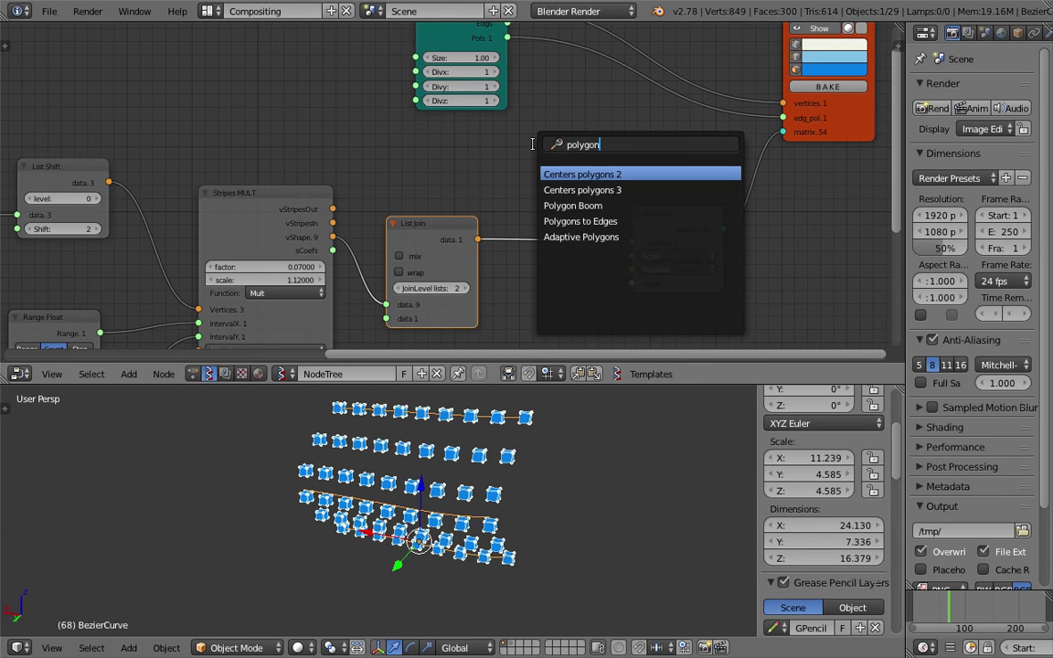
{"action": "key", "text": "Down"}
{"action": "key", "text": "Return"}
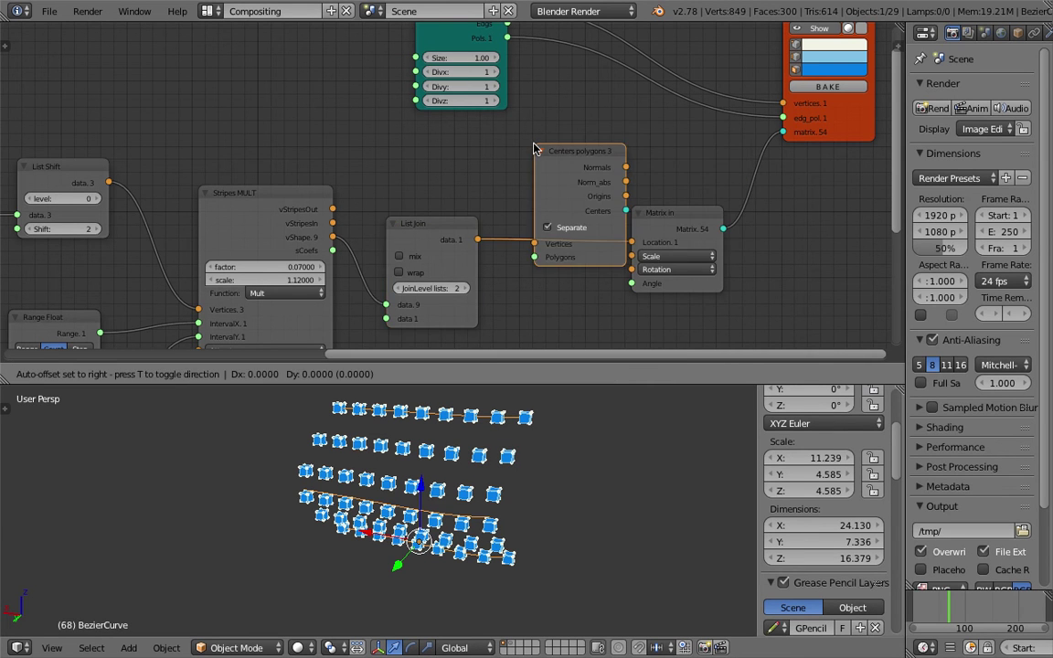
{"action": "left_click", "coordinate": [603, 117]}
{"action": "left_click_drag", "start_coordinate": [610, 112], "coordinate": [523, 216]}
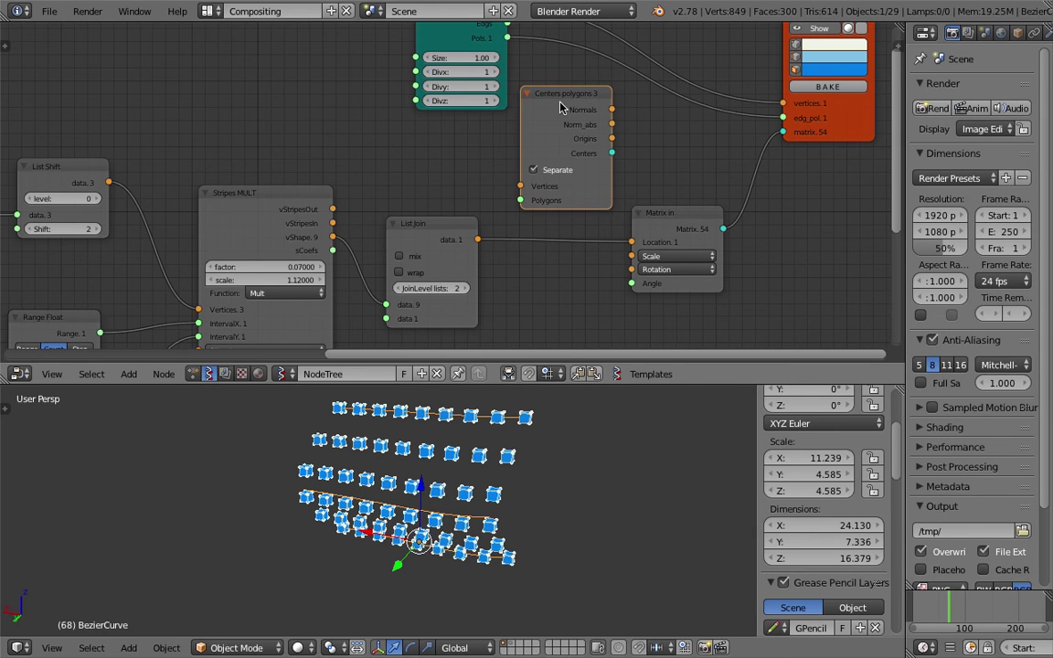
{"action": "key", "text": "ctrl+z"}
- Reposition the Stripes node and move List Join farther from it to leave space between them
{"action": "middle_click_drag", "start_coordinate": [526, 532], "coordinate": [446, 472]}
{"action": "scroll", "coordinate": [420, 203], "scroll_direction": "down", "scroll_amount": 3}
{"action": "scroll", "coordinate": [418, 197], "scroll_direction": "up", "scroll_amount": 2}
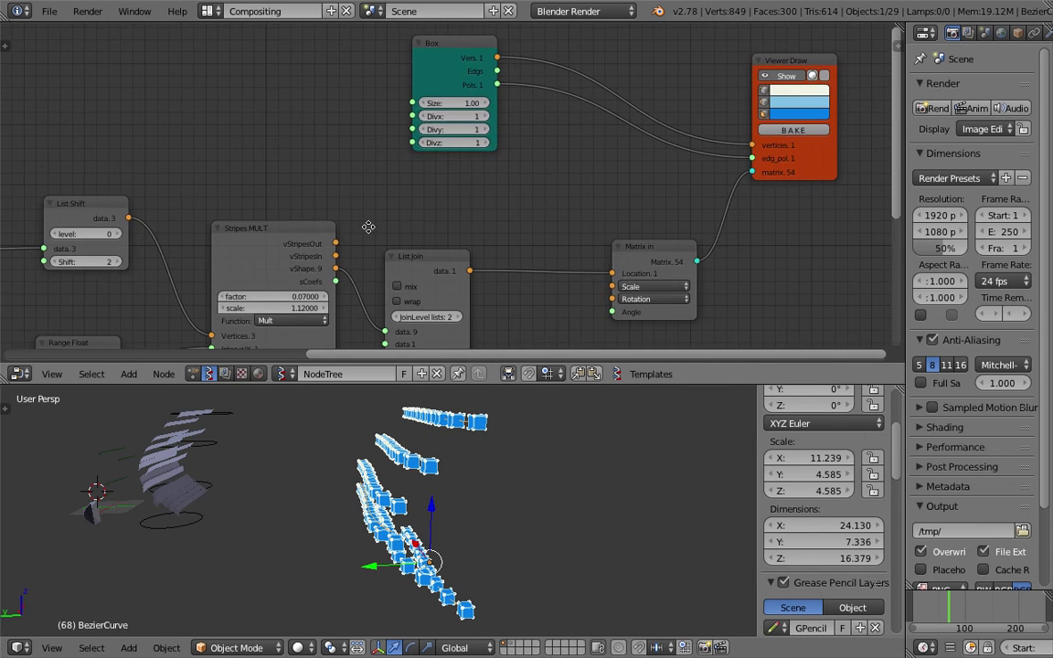
{"action": "middle_click_drag", "start_coordinate": [323, 274], "coordinate": [449, 148]}
{"action": "scroll", "coordinate": [400, 144], "scroll_direction": "up", "scroll_amount": 2}
{"action": "left_click_drag", "start_coordinate": [361, 95], "coordinate": [384, 77]}
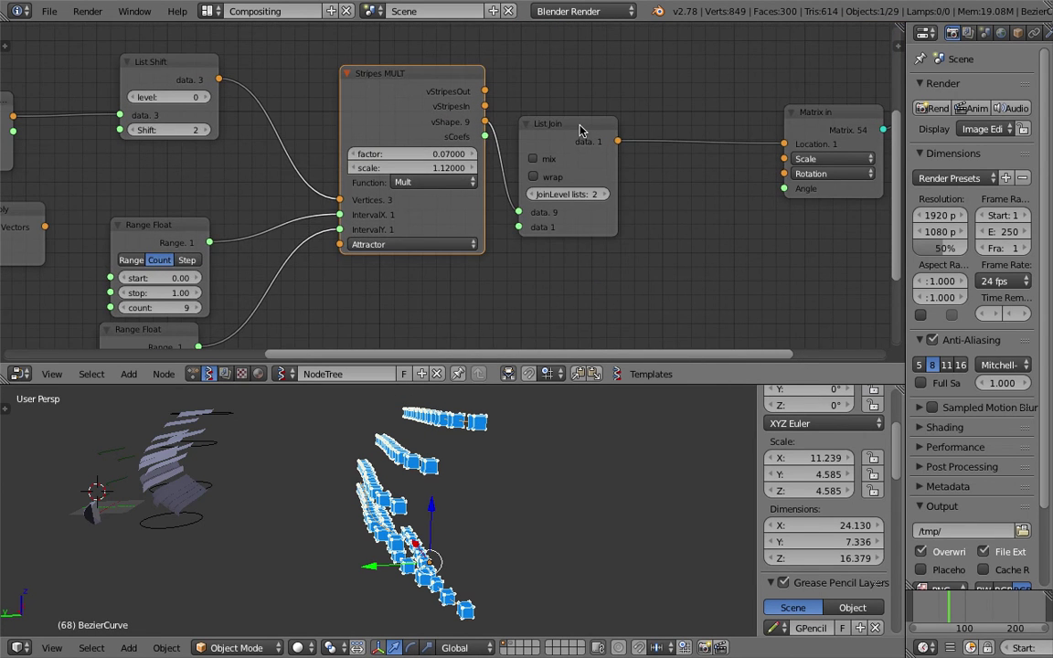
{"action": "left_click_drag", "start_coordinate": [580, 128], "coordinate": [629, 115]}
{"action": "scroll", "coordinate": [407, 235], "scroll_direction": "up", "scroll_amount": 2}
{"action": "middle_click_drag", "start_coordinate": [430, 377], "coordinate": [491, 379]}
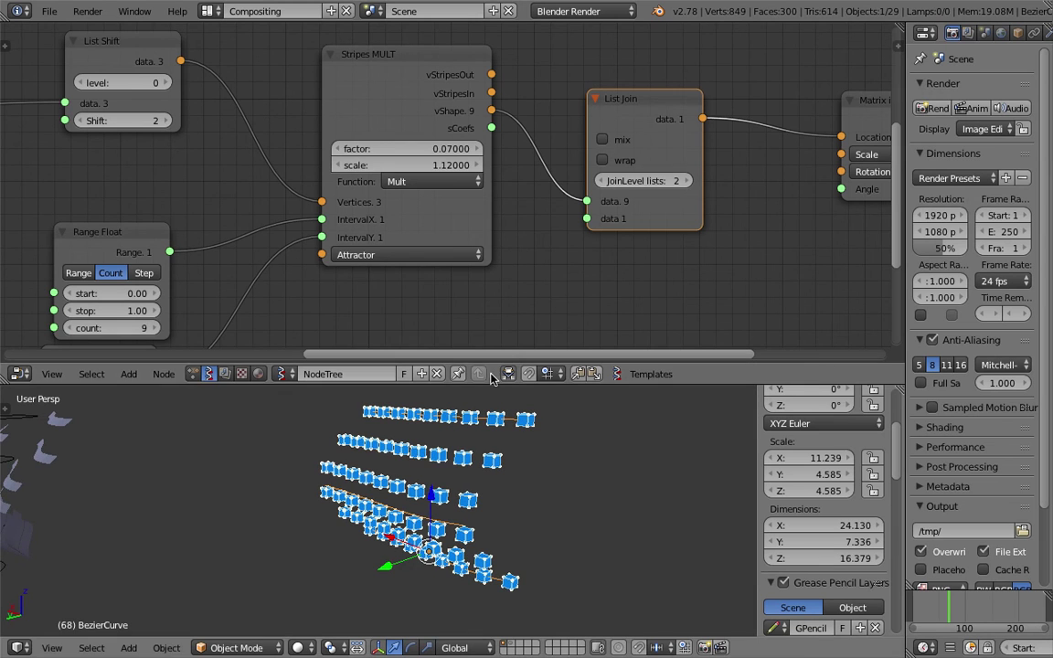
{"action": "left_click", "coordinate": [379, 257]}
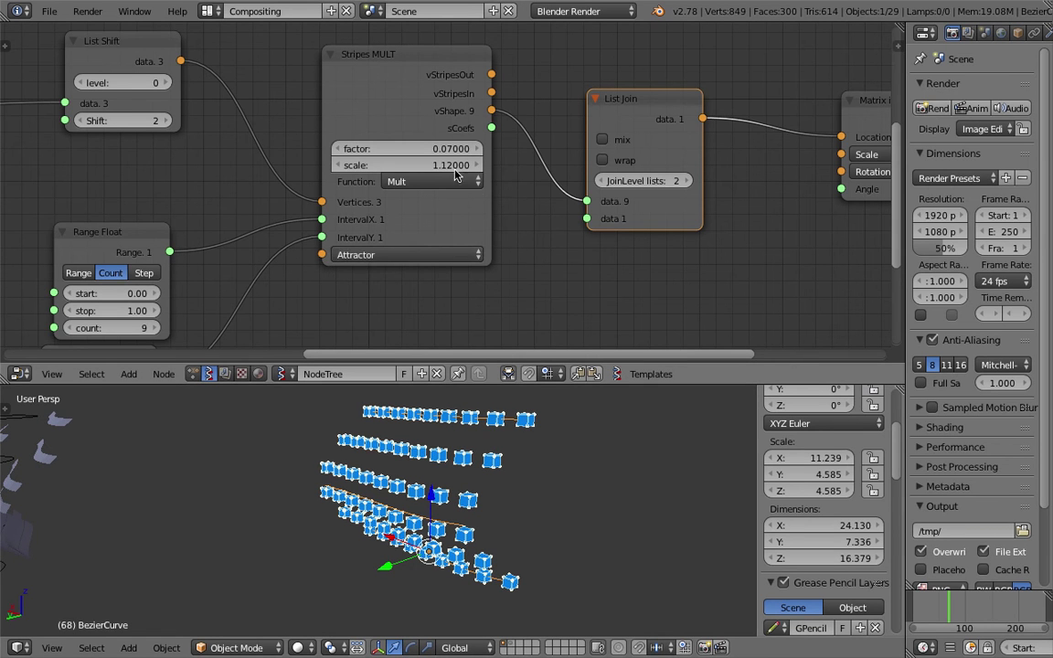
{"action": "middle_click_drag", "start_coordinate": [405, 266], "coordinate": [447, 164]}
{"action": "scroll", "coordinate": [424, 222], "scroll_direction": "down", "scroll_amount": 1}
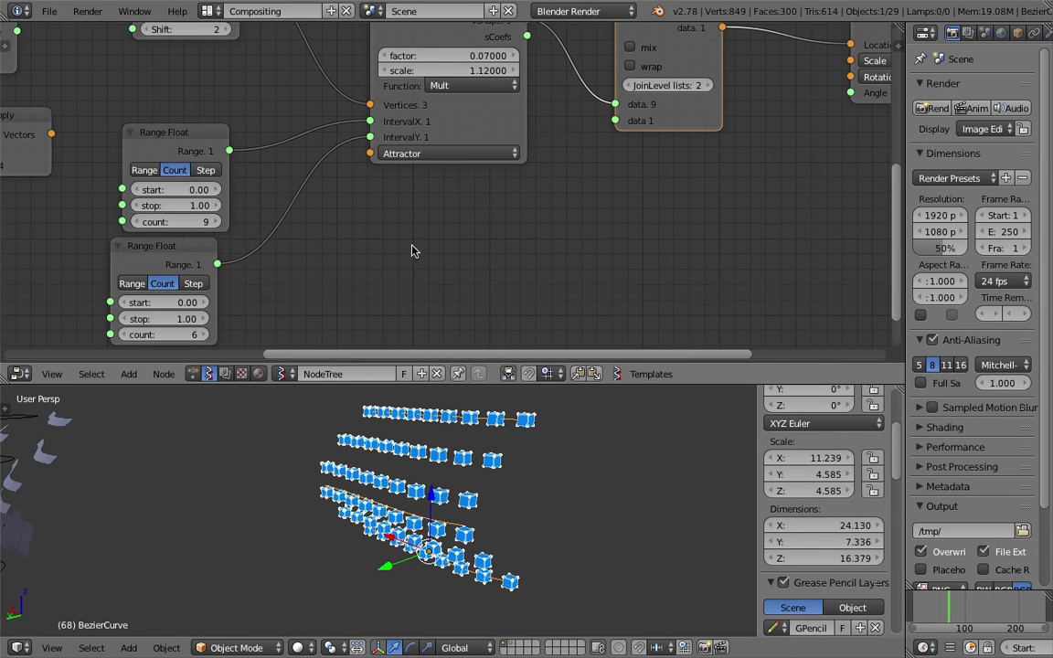
- Add a Plain Axes empty to the 3D scene
{"action": "middle_click_drag", "start_coordinate": [466, 533], "coordinate": [496, 498]}
{"action": "middle_click_drag", "start_coordinate": [448, 268], "coordinate": [449, 262]}
{"action": "key", "text": "shift+a"}
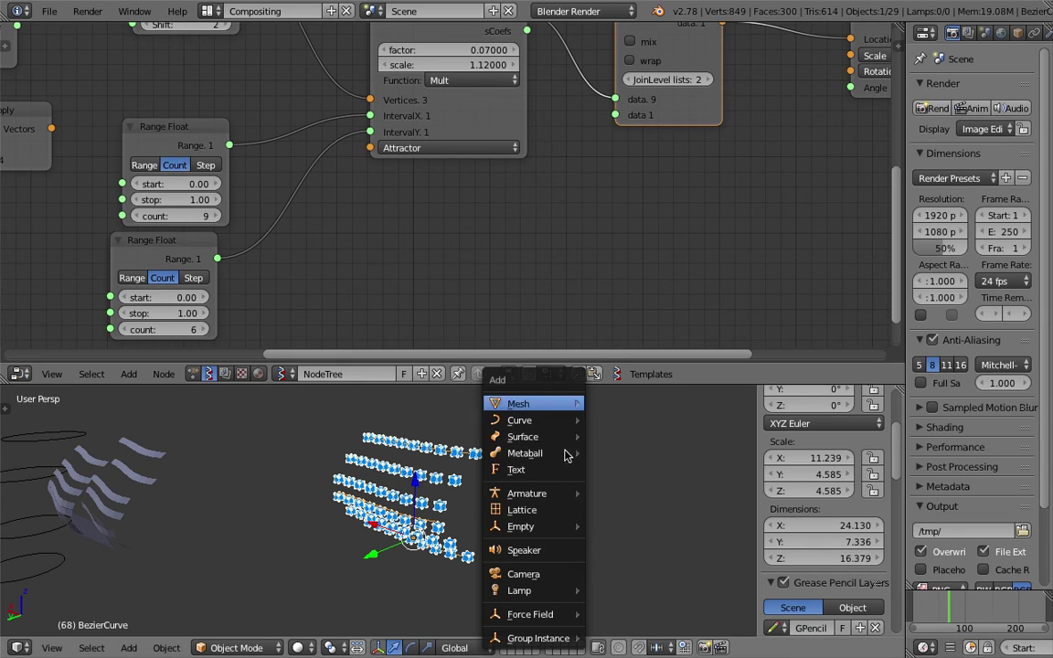
{"action": "mouse_move", "coordinate": [559, 526]}
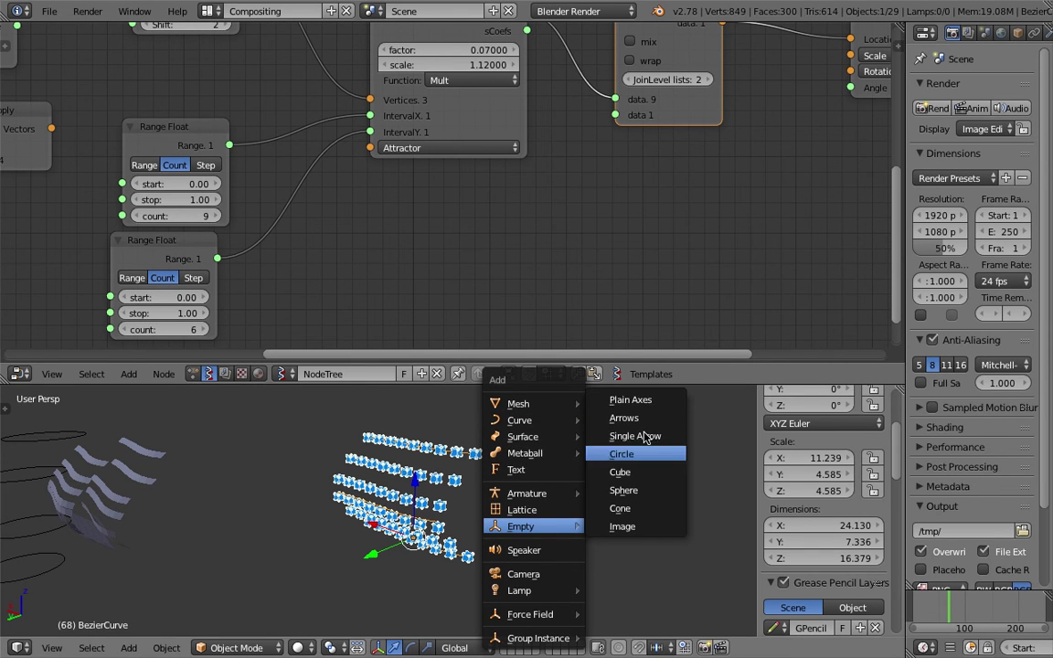
{"action": "left_click", "coordinate": [647, 401]}
- Move the empty between the baked strips and the box grid, and enlarge it to a scale of 6.918
{"action": "middle_click_drag", "start_coordinate": [563, 402], "coordinate": [331, 502]}
{"action": "key", "text": "g"}
{"action": "left_click", "coordinate": [496, 475]}
{"action": "key", "text": "s"}
{"action": "left_click", "coordinate": [513, 551]}
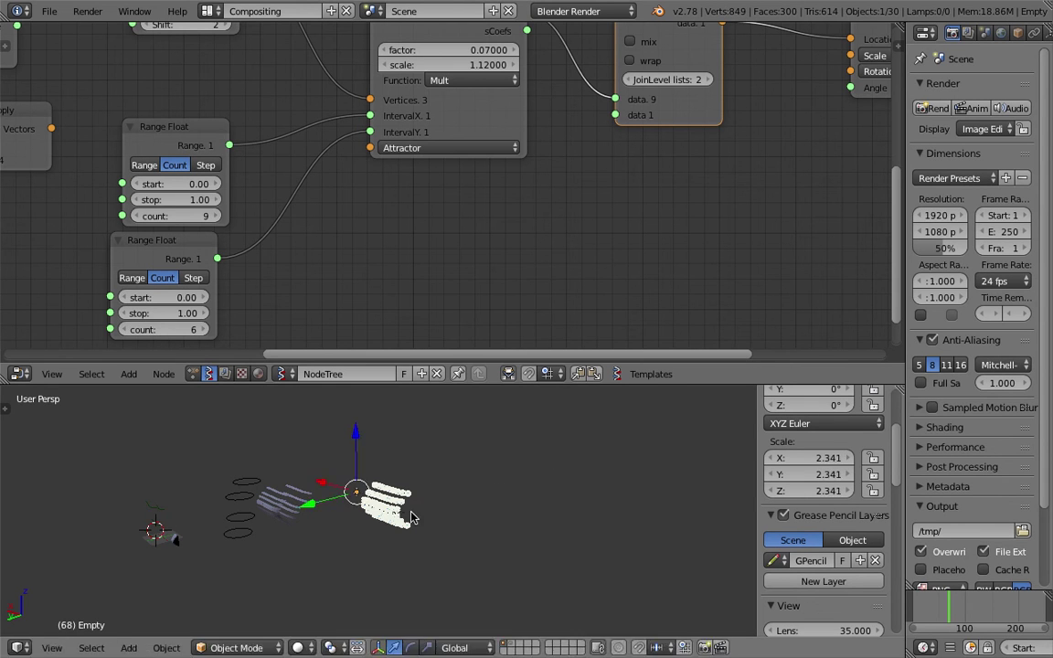
{"action": "key", "text": "s"}
{"action": "left_click", "coordinate": [506, 582]}
{"action": "key", "text": "g"}
{"action": "left_click", "coordinate": [478, 561]}
- Add an Object ID Out MK2 node below the Stripes node
{"action": "scroll", "coordinate": [390, 230], "scroll_direction": "up", "scroll_amount": 2}
{"action": "key", "text": "shift+a"}
{"action": "left_click", "coordinate": [392, 227]}
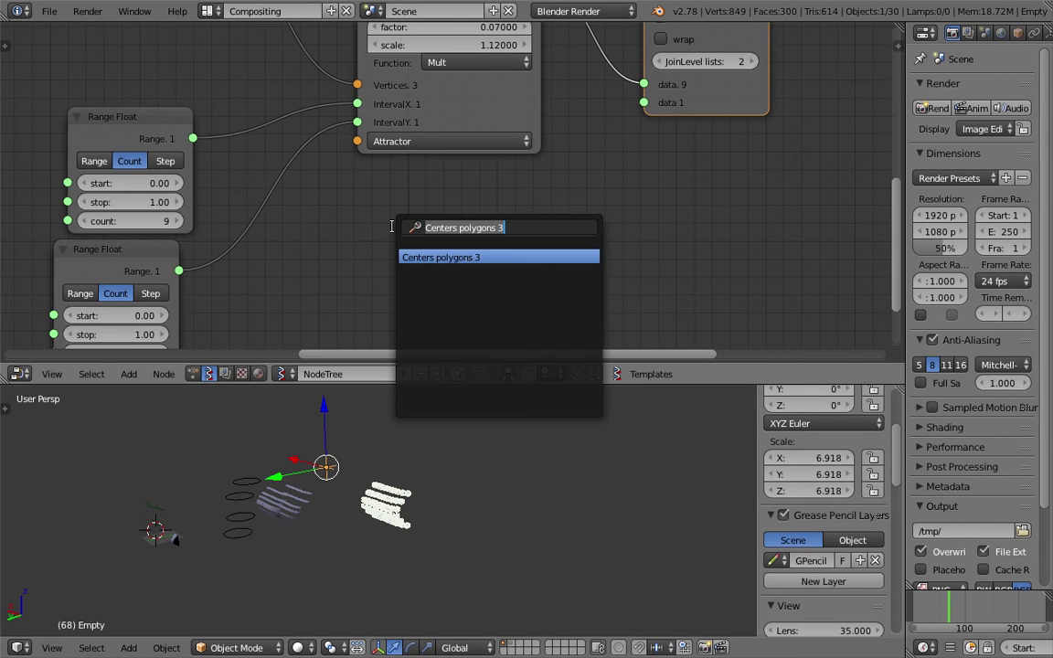
{"action": "type", "text": "object"}
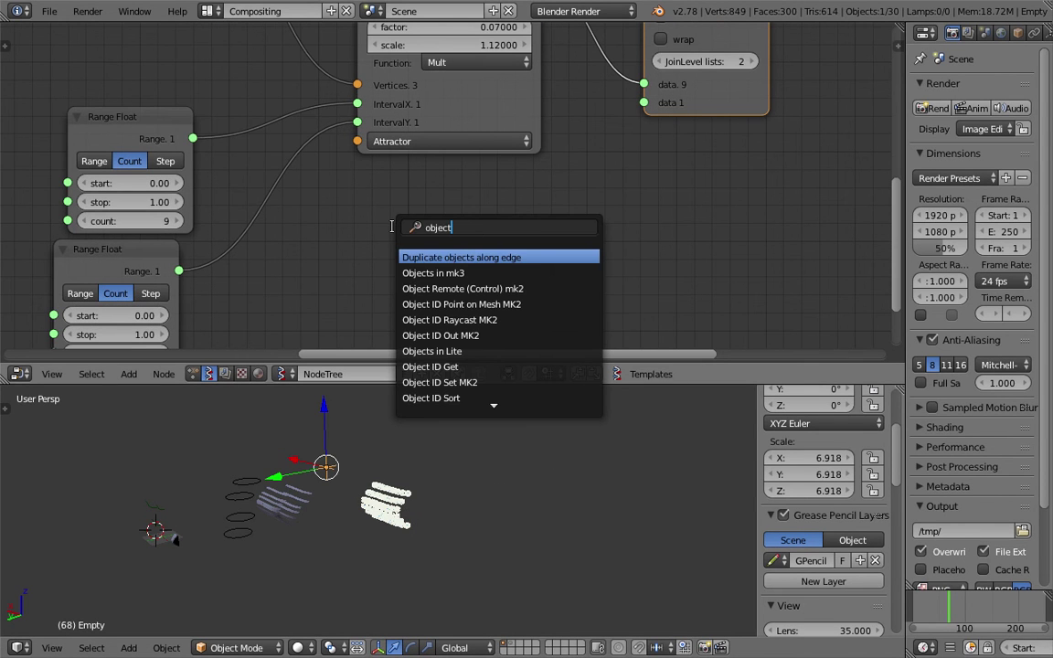
{"action": "key", "text": "Down"}
{"action": "key", "text": "Down"}
{"action": "key", "text": "Down"}
{"action": "key", "text": "Down"}
{"action": "key", "text": "Down"}
{"action": "key", "text": "Down"}
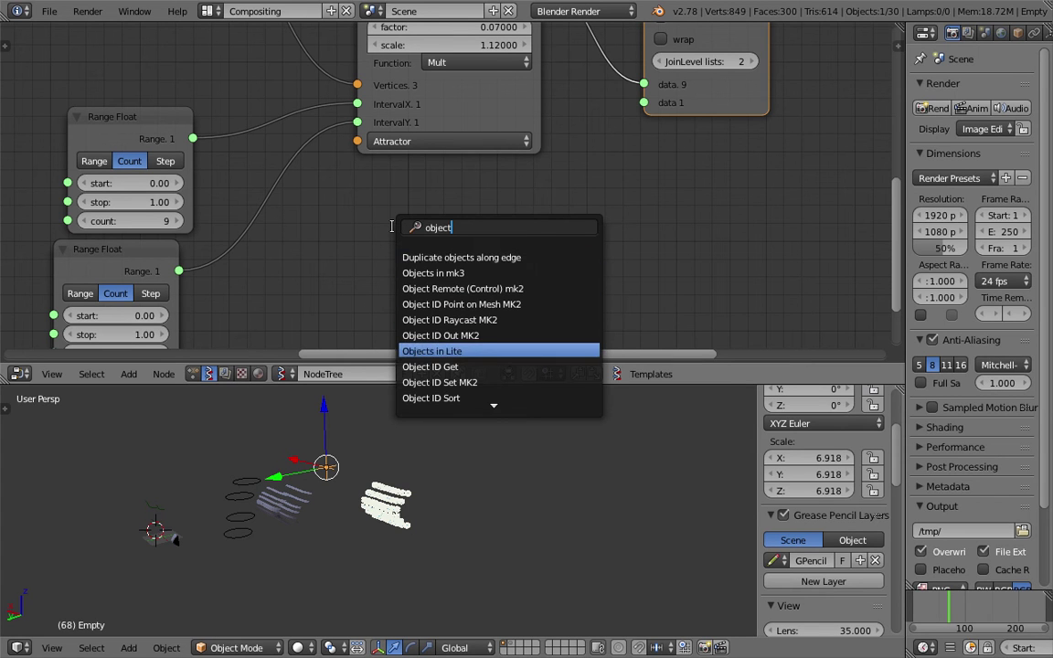
{"action": "key", "text": "Up"}
{"action": "key", "text": "Return"}
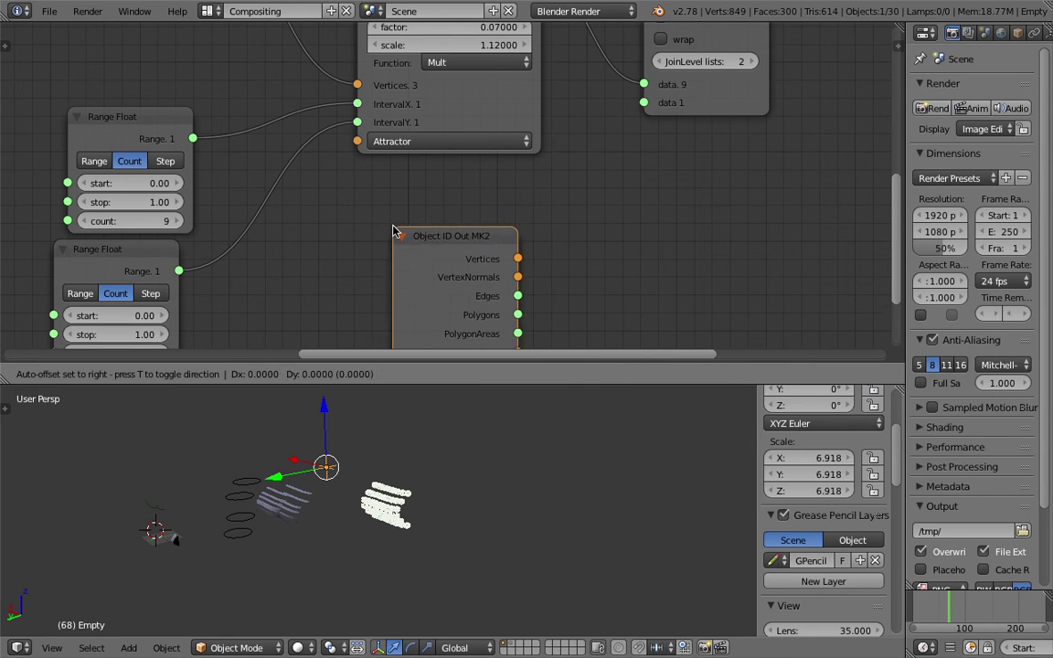
{"action": "left_click", "coordinate": [427, 210]}
- Assign the Empty as the object of the Object ID Out MK2 node
{"action": "middle_click_drag", "start_coordinate": [427, 210], "coordinate": [399, 105]}
{"action": "left_click", "coordinate": [498, 313]}
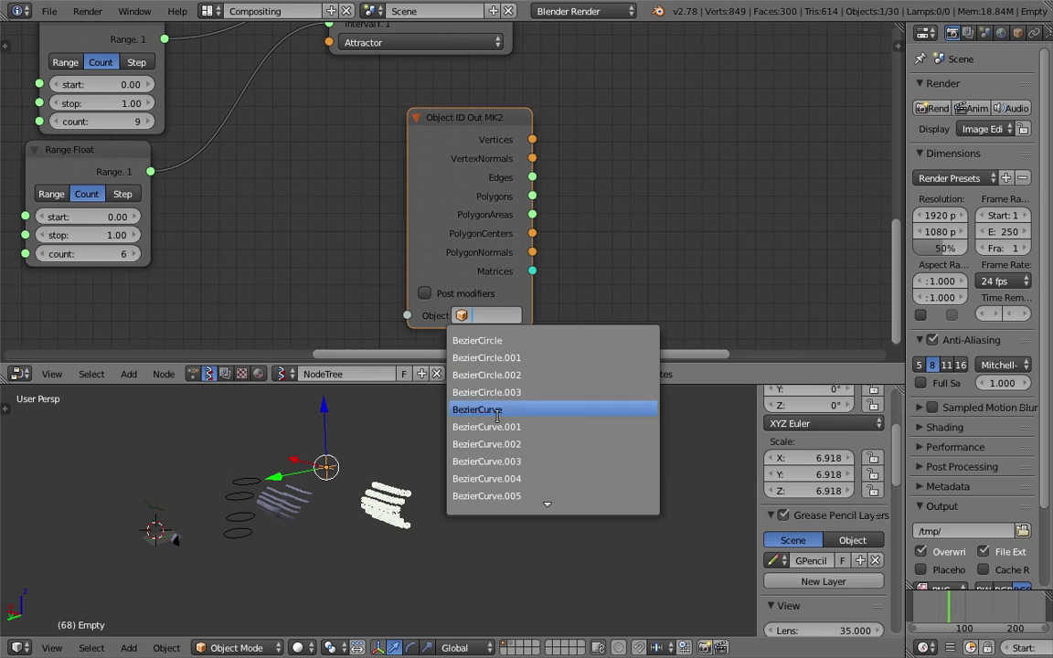
{"action": "type", "text": "emp"}
{"action": "key", "text": "Return"}
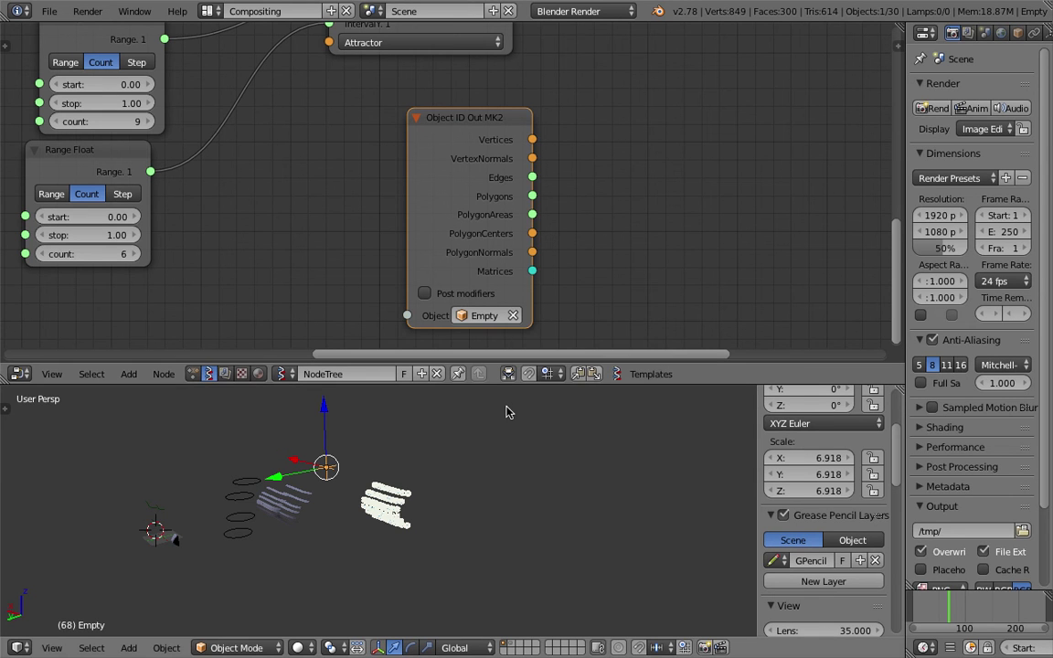
{"action": "scroll", "coordinate": [623, 195], "scroll_direction": "down", "scroll_amount": 1}
{"action": "middle_click_drag", "start_coordinate": [541, 117], "coordinate": [534, 214]}
{"action": "left_click", "coordinate": [500, 250]}
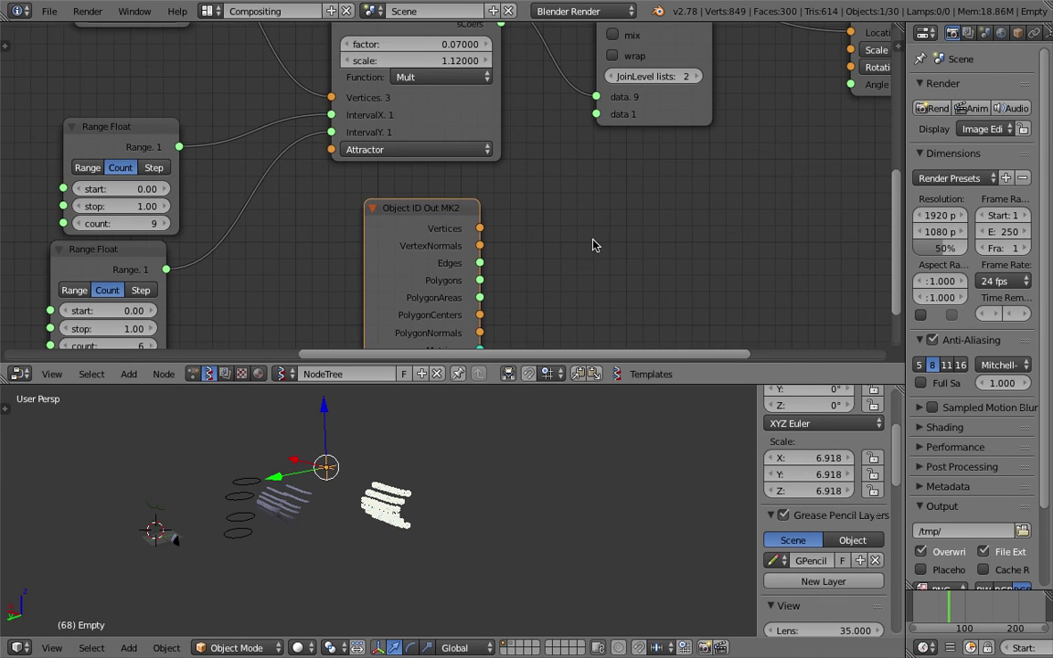
{"action": "key", "text": "space"}
{"action": "type", "text": "matrix i"}
{"action": "key", "text": "Return"}
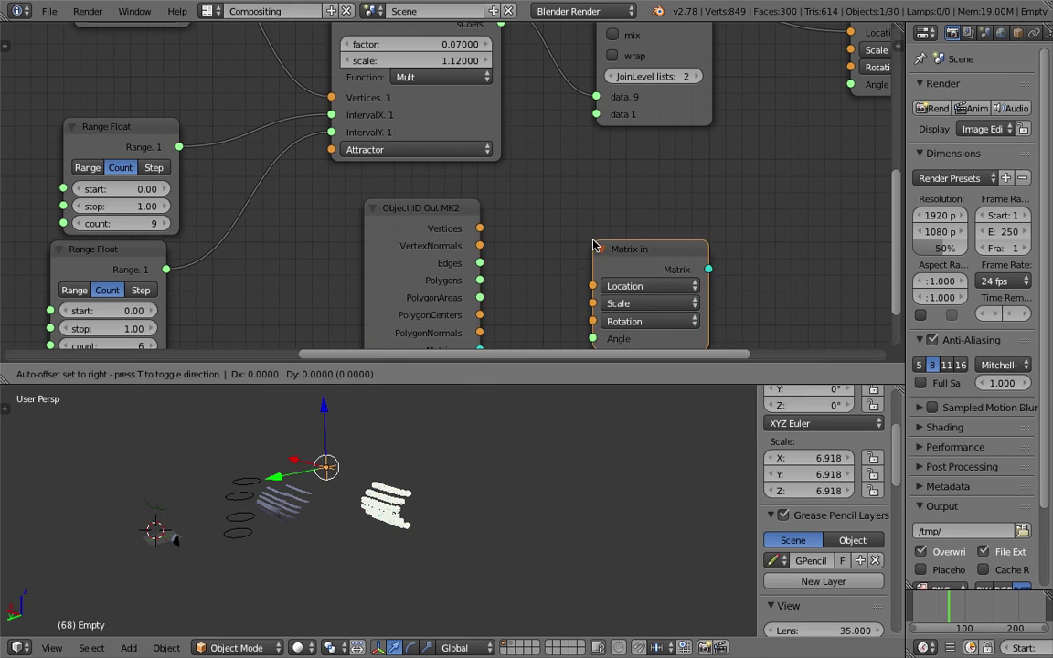
{"action": "left_click", "coordinate": [593, 215]}
{"action": "key", "text": "x"}
- Add a Matrix out node beside Object ID Out MK2 and feed it from that node's Matrices output
{"action": "key", "text": "space"}
{"action": "type", "text": "matrix o"}
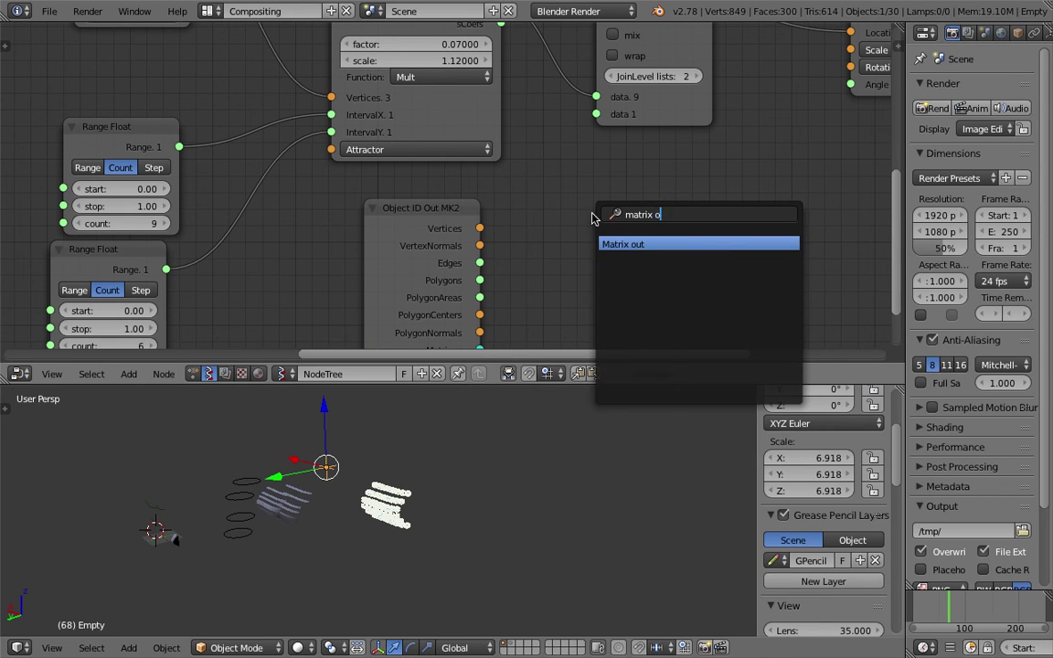
{"action": "key", "text": "Return"}
{"action": "left_click", "coordinate": [595, 217]}
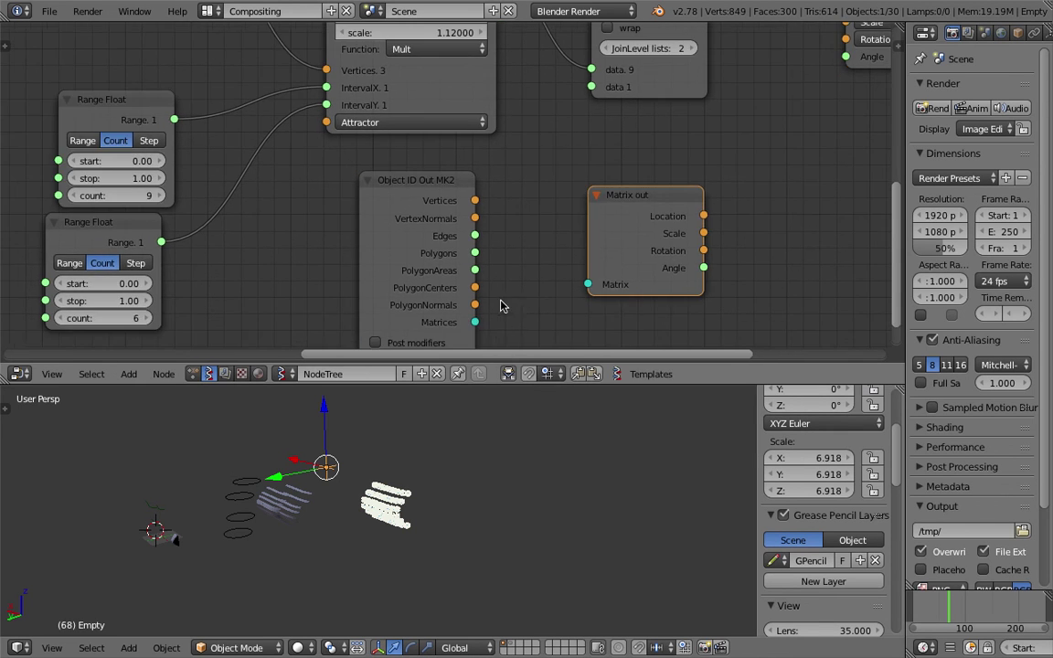
{"action": "left_click_drag", "start_coordinate": [475, 322], "coordinate": [572, 294]}
- Connect Matrix out's Location output to the Attractor input of the Stripes node
{"action": "scroll", "coordinate": [644, 182], "scroll_direction": "down", "scroll_amount": 2}
{"action": "middle_click_drag", "start_coordinate": [644, 182], "coordinate": [581, 261]}
{"action": "left_click_drag", "start_coordinate": [630, 293], "coordinate": [643, 293]}
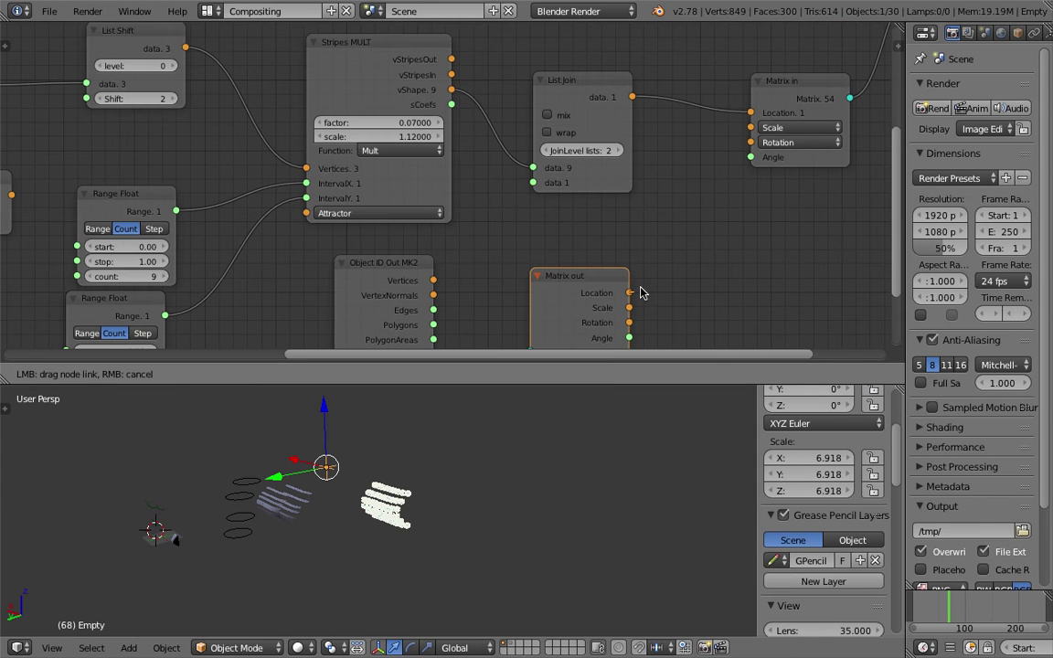
{"action": "left_click_drag", "start_coordinate": [315, 217], "coordinate": [315, 218]}
- Move the empty next to the box grid and enlarge it to a scale of 16.229
{"action": "key", "text": "g"}
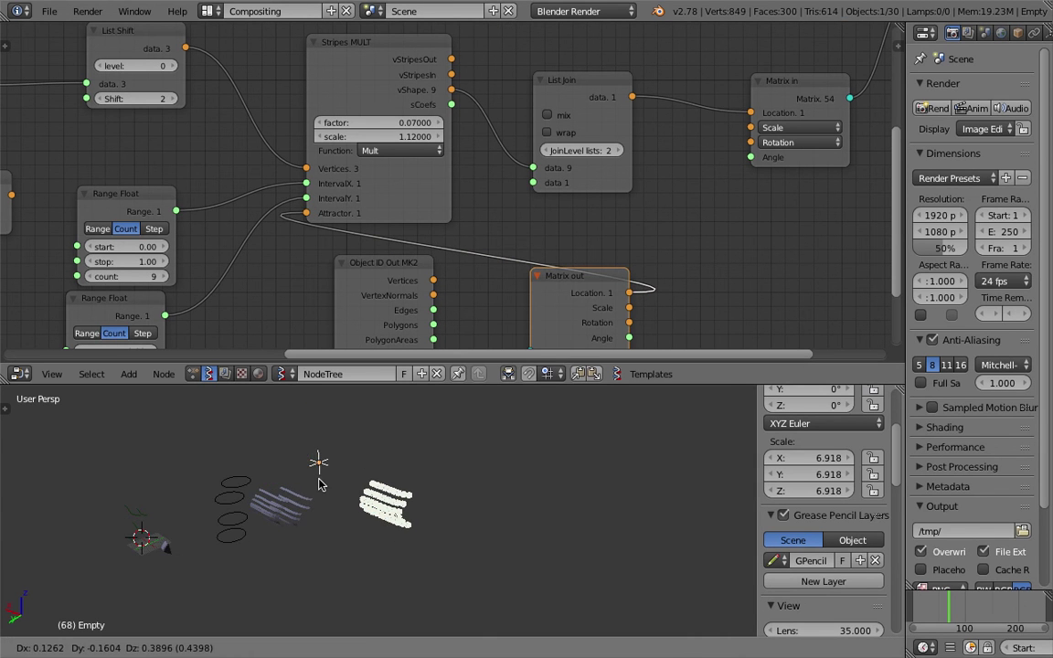
{"action": "left_click", "coordinate": [422, 504]}
{"action": "scroll", "coordinate": [472, 494], "scroll_direction": "up", "scroll_amount": 6}
{"action": "key", "text": "s"}
{"action": "left_click", "coordinate": [557, 515]}
{"action": "key", "text": "g"}
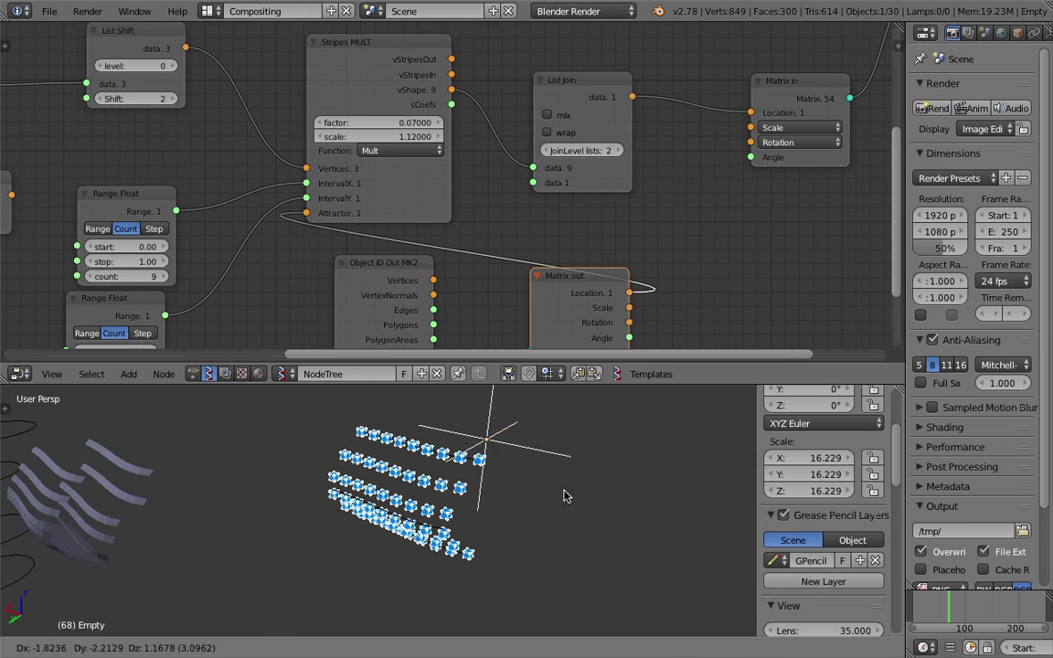
{"action": "left_click", "coordinate": [578, 494]}
{"action": "middle_click_drag", "start_coordinate": [578, 494], "coordinate": [514, 496]}
- Shift the Matrix out and Object ID Out MK2 nodes slightly to tidy the area below the Stripes node
{"action": "scroll", "coordinate": [640, 247], "scroll_direction": "down", "scroll_amount": 1}
{"action": "left_click_drag", "start_coordinate": [572, 276], "coordinate": [552, 286]}
{"action": "middle_click_drag", "start_coordinate": [524, 231], "coordinate": [521, 180]}
{"action": "left_click_drag", "start_coordinate": [381, 212], "coordinate": [367, 221]}
{"action": "left_click_drag", "start_coordinate": [557, 237], "coordinate": [524, 246]}
- Add a Stethoscope node beside Matrix out and connect it to the Location output
{"action": "middle_click_drag", "start_coordinate": [559, 228], "coordinate": [492, 194]}
{"action": "key", "text": "shift+a"}
{"action": "left_click", "coordinate": [535, 195]}
{"action": "type", "text": "ste"}
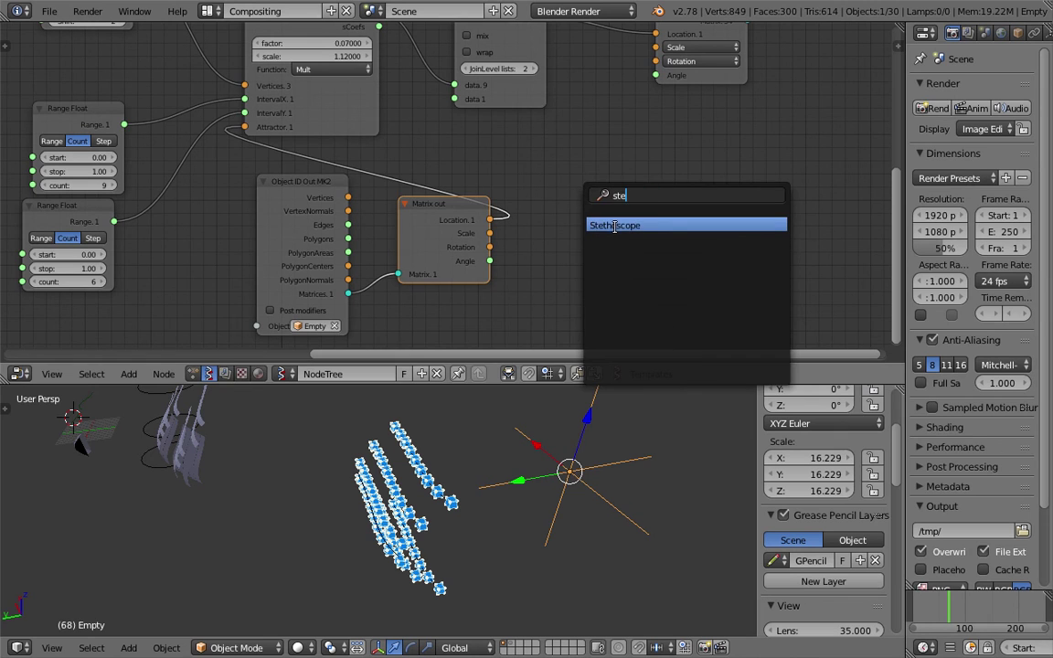
{"action": "key", "text": "Return"}
{"action": "left_click", "coordinate": [576, 199]}
{"action": "left_click_drag", "start_coordinate": [492, 224], "coordinate": [577, 231]}
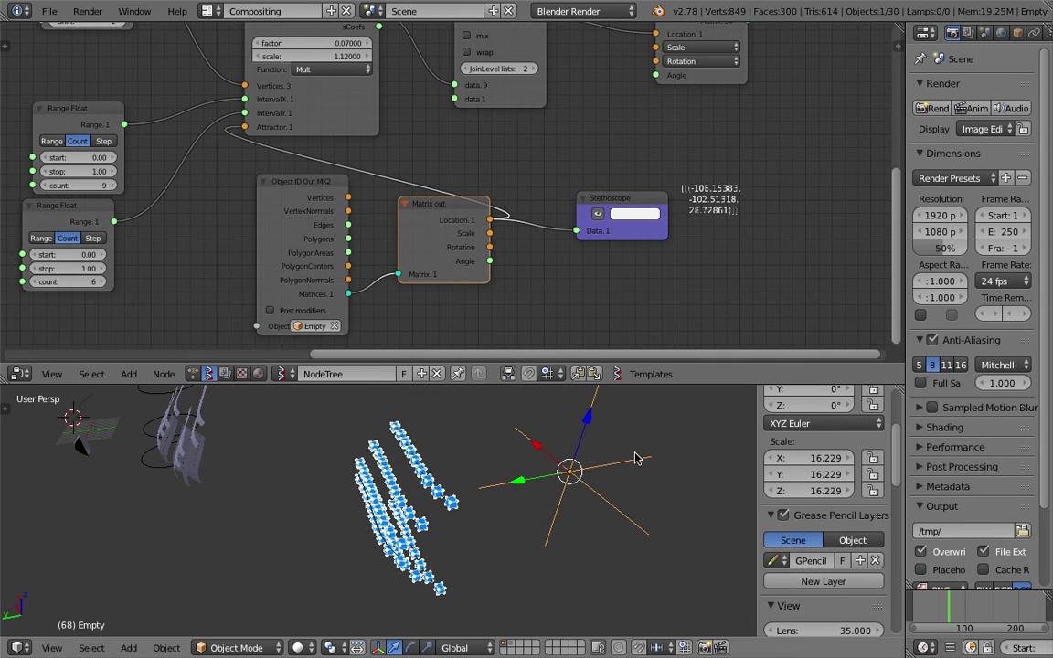
- Move the empty around the boxes, changing the current frame up to 141 to refresh the node tree
{"action": "key", "text": "g"}
{"action": "left_click", "coordinate": [634, 485]}
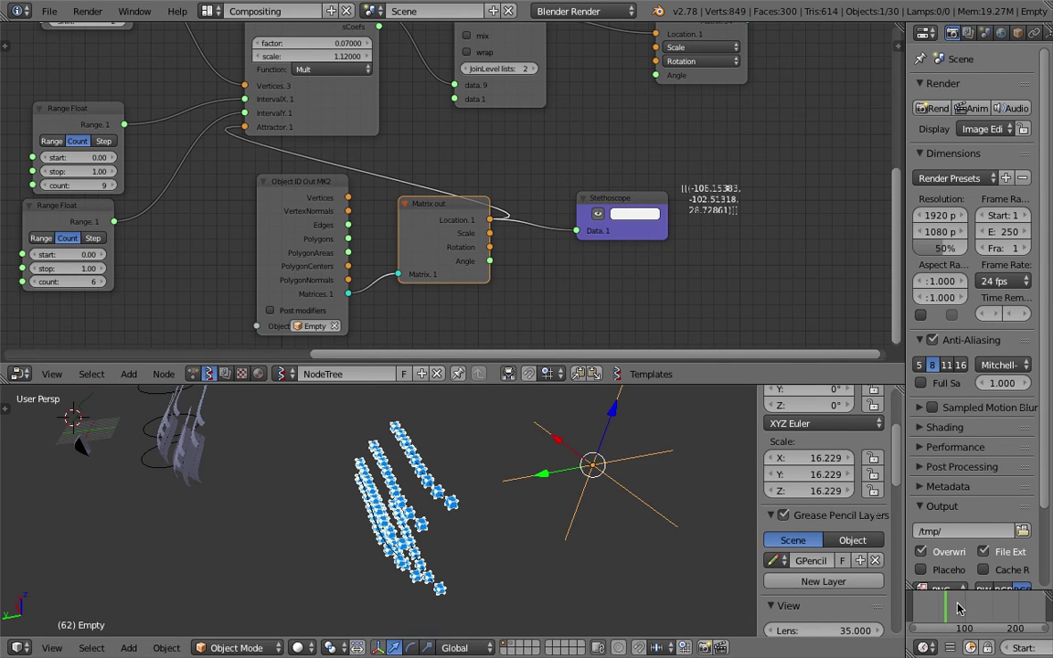
{"action": "key", "text": "g"}
{"action": "left_click", "coordinate": [677, 499]}
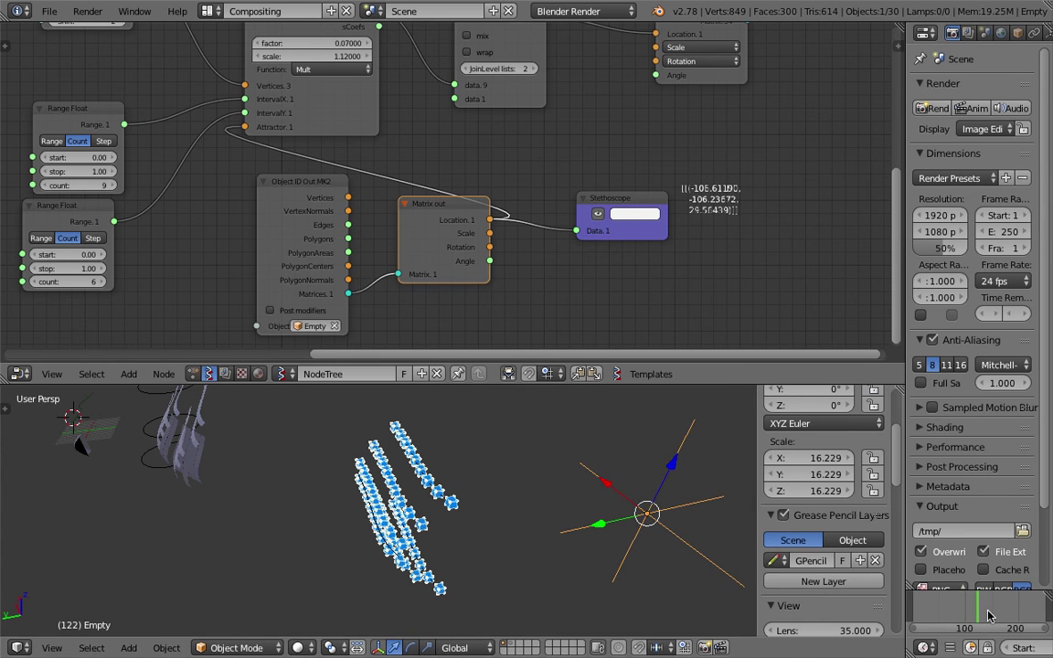
{"action": "middle_click_drag", "start_coordinate": [690, 501], "coordinate": [603, 492]}
{"action": "key", "text": "g"}
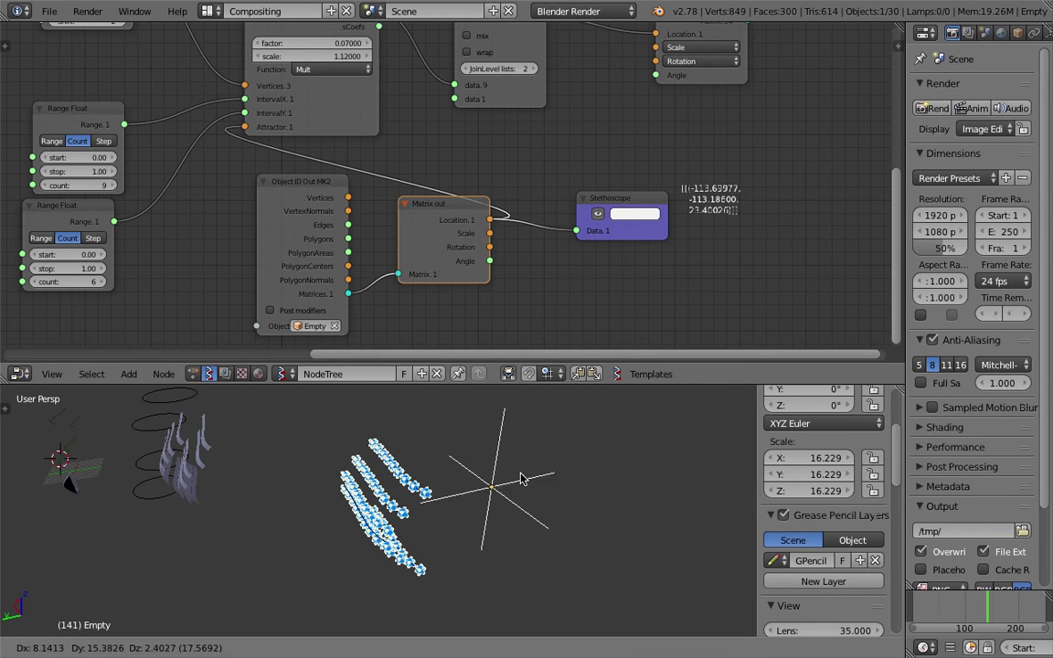
{"action": "left_click", "coordinate": [472, 505]}
{"action": "middle_click_drag", "start_coordinate": [519, 275], "coordinate": [529, 324]}
{"action": "middle_click_drag", "start_coordinate": [530, 530], "coordinate": [419, 480]}
{"action": "scroll", "coordinate": [419, 480], "scroll_direction": "up", "scroll_amount": 3}
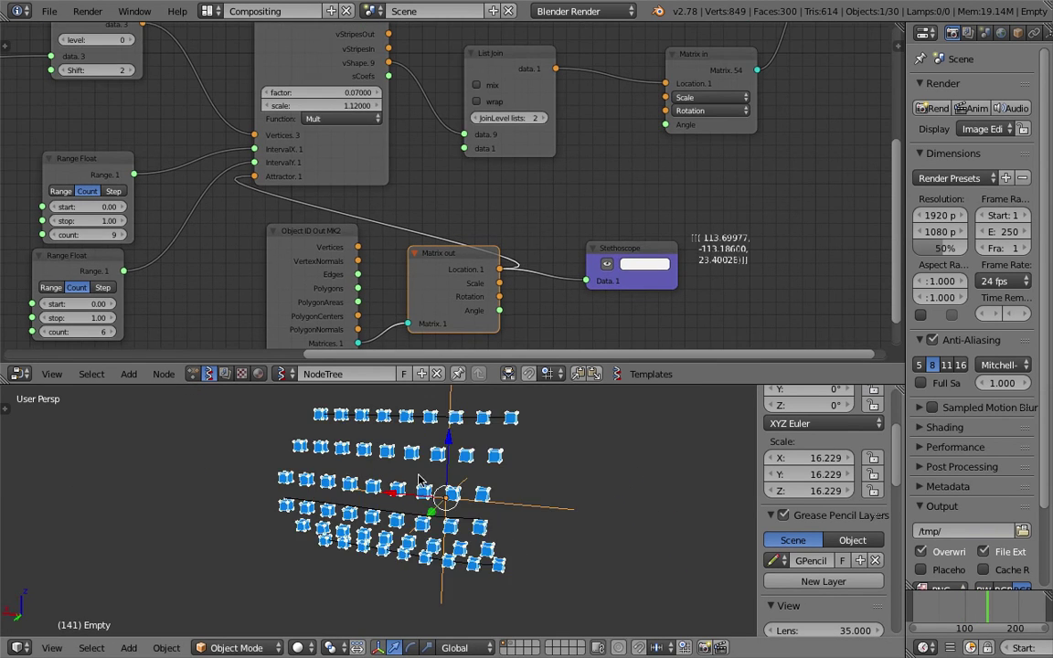
- Move the Matrix in node up and slightly closer to List Join
{"action": "scroll", "coordinate": [605, 205], "scroll_direction": "down", "scroll_amount": 2}
{"action": "middle_click_drag", "start_coordinate": [723, 102], "coordinate": [559, 245]}
{"action": "left_click_drag", "start_coordinate": [516, 236], "coordinate": [437, 187]}
{"action": "middle_click_drag", "start_coordinate": [437, 188], "coordinate": [494, 209]}
{"action": "middle_click_drag", "start_coordinate": [430, 271], "coordinate": [501, 258]}
- Connect the Stripes node's sCoefs output to the Box node's Size input
{"action": "scroll", "coordinate": [416, 232], "scroll_direction": "up", "scroll_amount": 1}
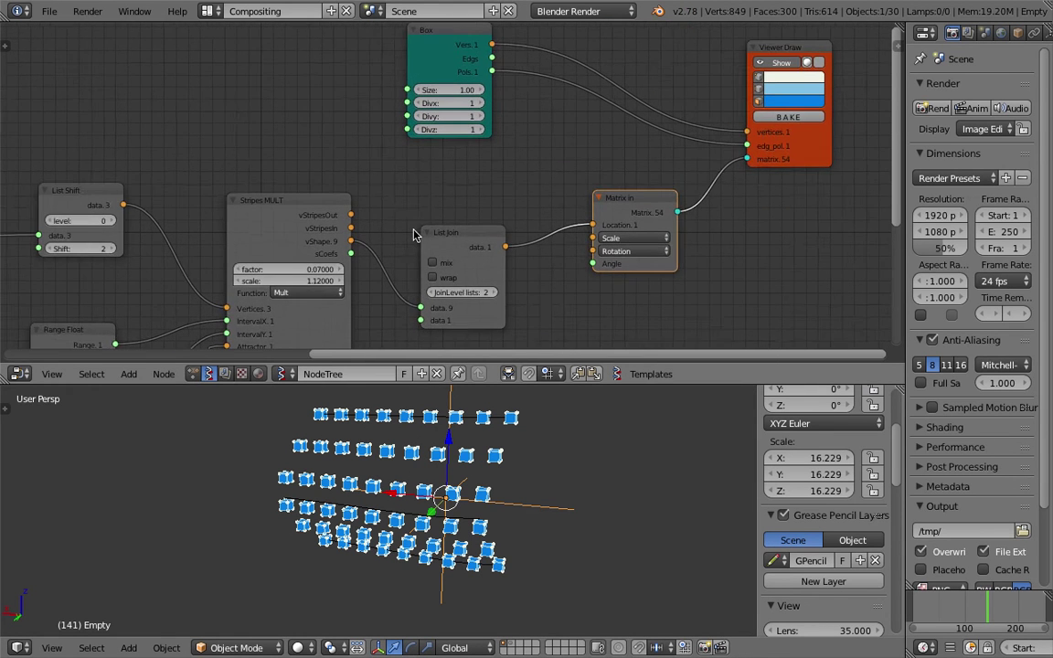
{"action": "scroll", "coordinate": [347, 265], "scroll_direction": "up", "scroll_amount": 1}
{"action": "scroll", "coordinate": [312, 267], "scroll_direction": "up", "scroll_amount": 1}
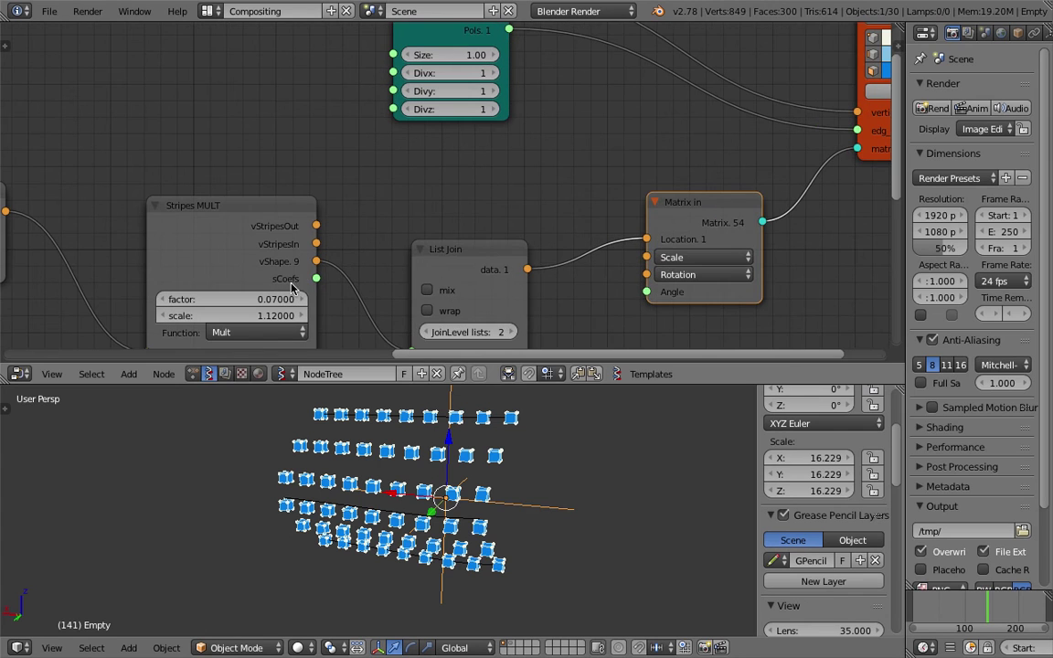
{"action": "left_click_drag", "start_coordinate": [316, 279], "coordinate": [364, 209]}
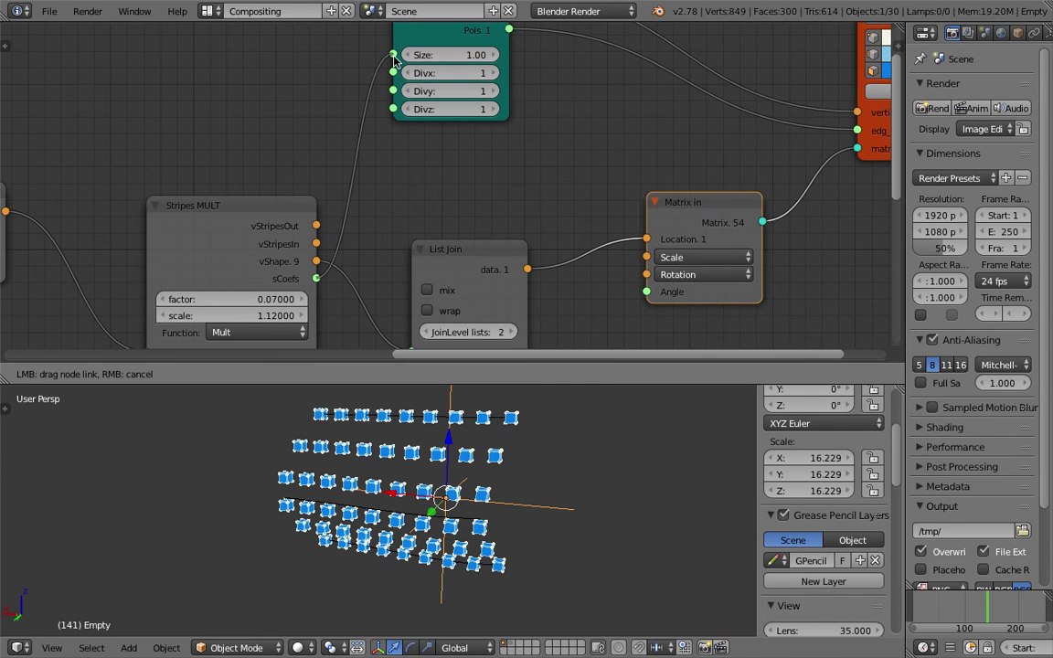
{"action": "left_click_drag", "start_coordinate": [395, 60], "coordinate": [394, 57]}
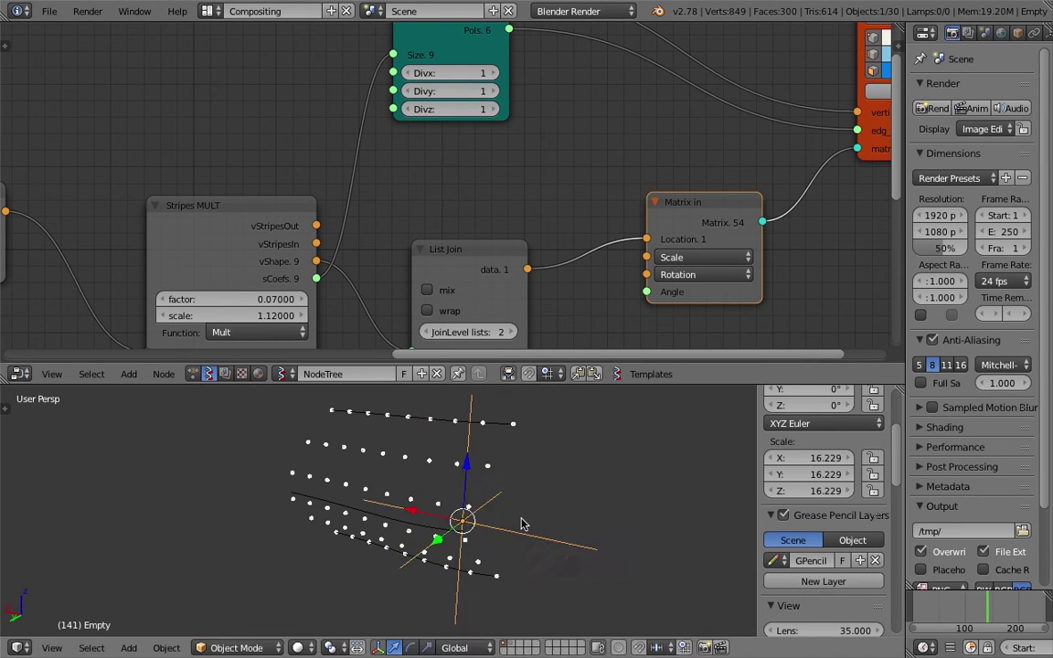
- Reposition the empty near the box grid and start animation playback
{"action": "middle_click_drag", "start_coordinate": [522, 523], "coordinate": [473, 524]}
{"action": "key", "text": "g"}
{"action": "left_click", "coordinate": [433, 472]}
{"action": "middle_click_drag", "start_coordinate": [434, 473], "coordinate": [487, 501]}
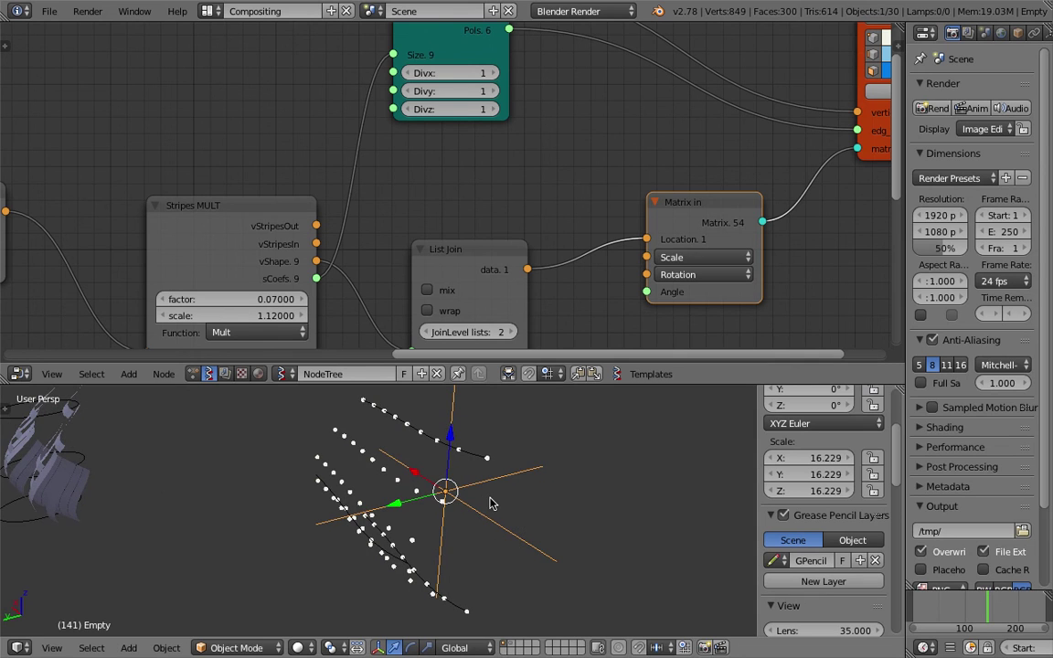
{"action": "key", "text": "alt+a"}
- Move the empty through several positions around the box grid while the animation plays
{"action": "key", "text": "g"}
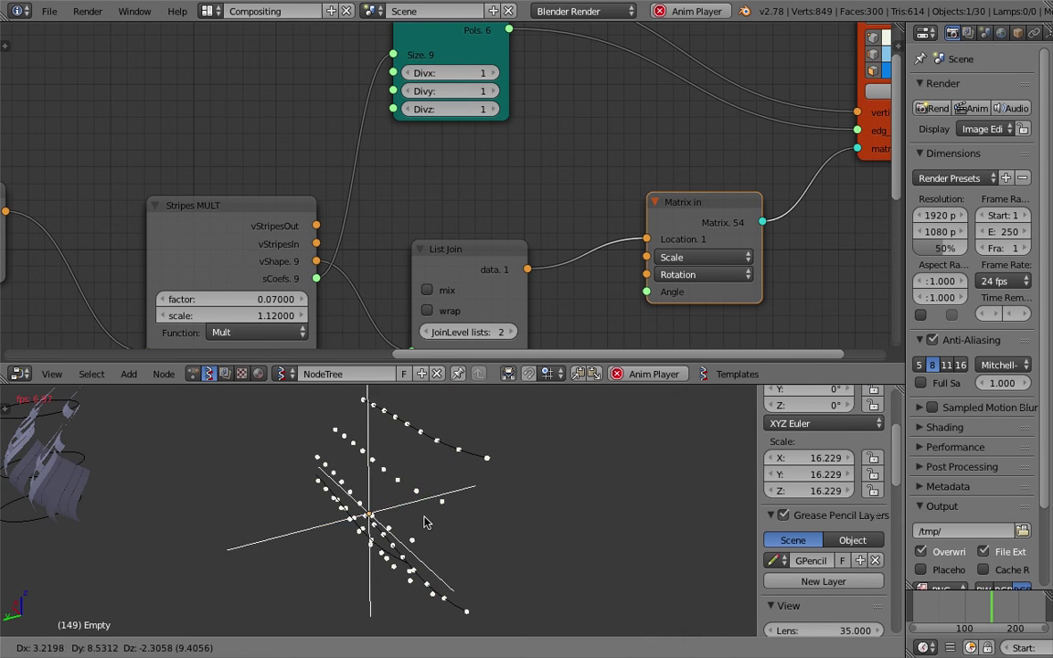
{"action": "left_click", "coordinate": [393, 519]}
{"action": "key", "text": "g"}
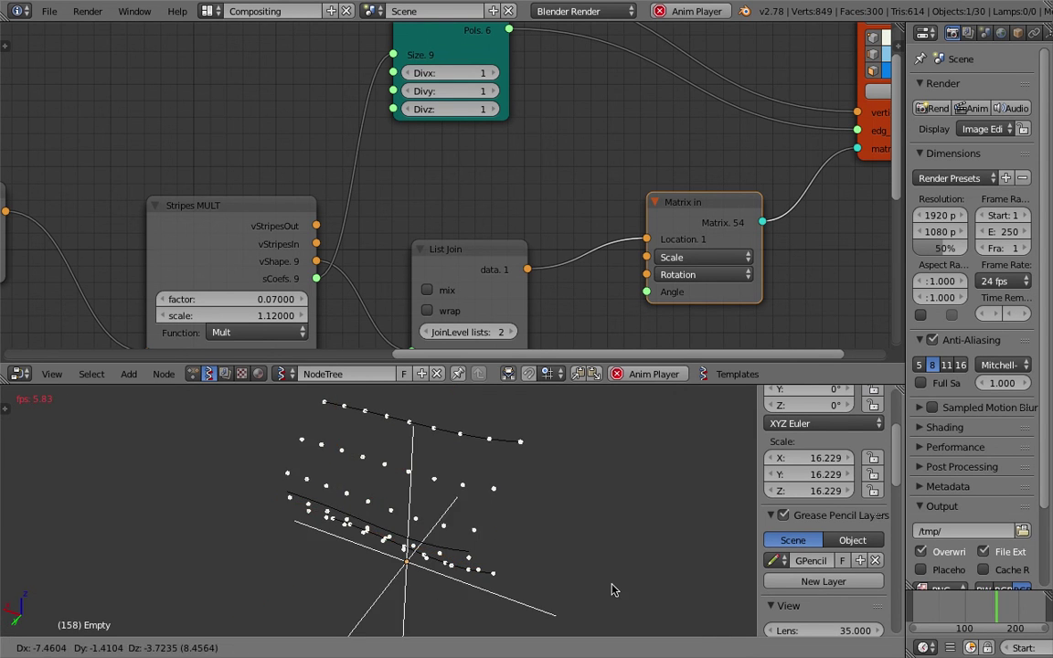
{"action": "left_click", "coordinate": [499, 560]}
{"action": "key", "text": "g"}
{"action": "left_click", "coordinate": [562, 549]}
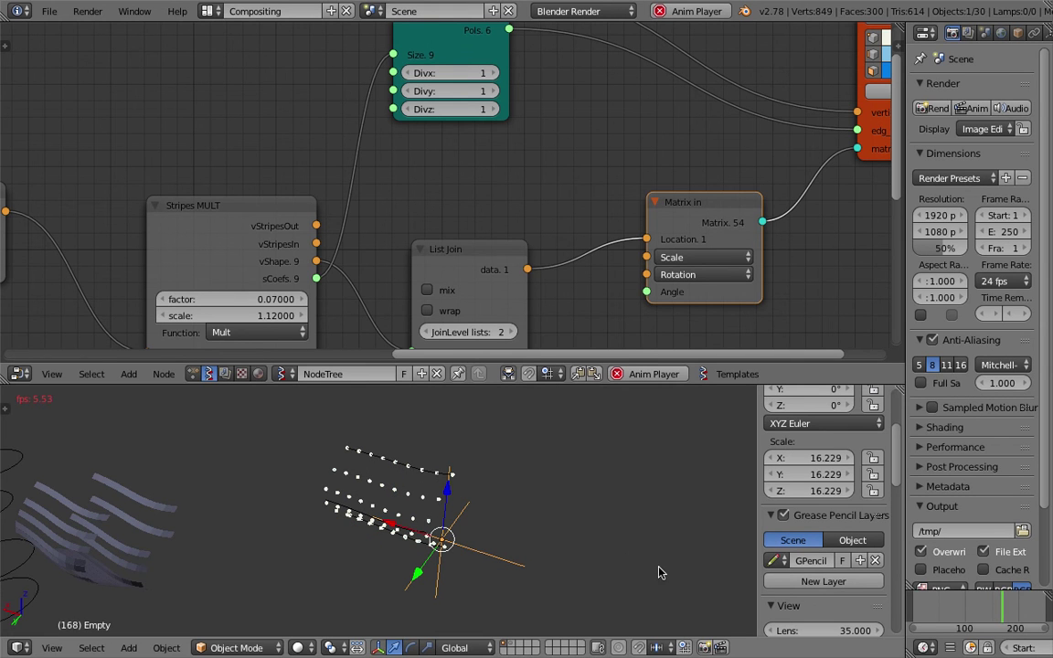
- Set the Stripes node's factor to 2.68 and its scale to 3.37
{"action": "middle_click_drag", "start_coordinate": [479, 201], "coordinate": [482, 137]}
{"action": "scroll", "coordinate": [480, 137], "scroll_direction": "down", "scroll_amount": 2}
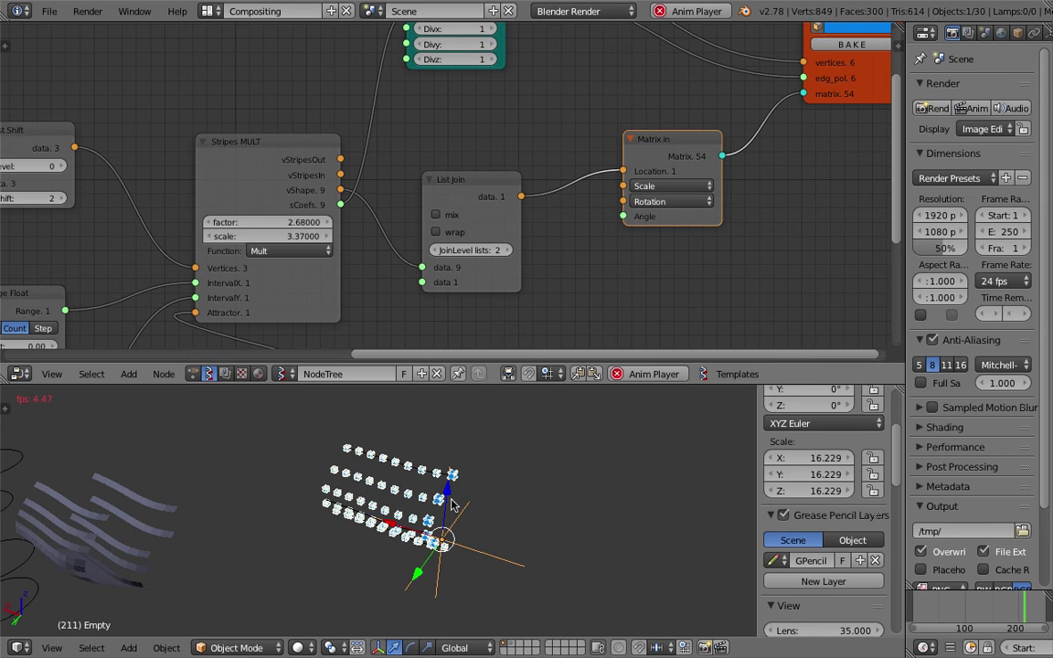
{"action": "scroll", "coordinate": [476, 503], "scroll_direction": "up", "scroll_amount": 2}
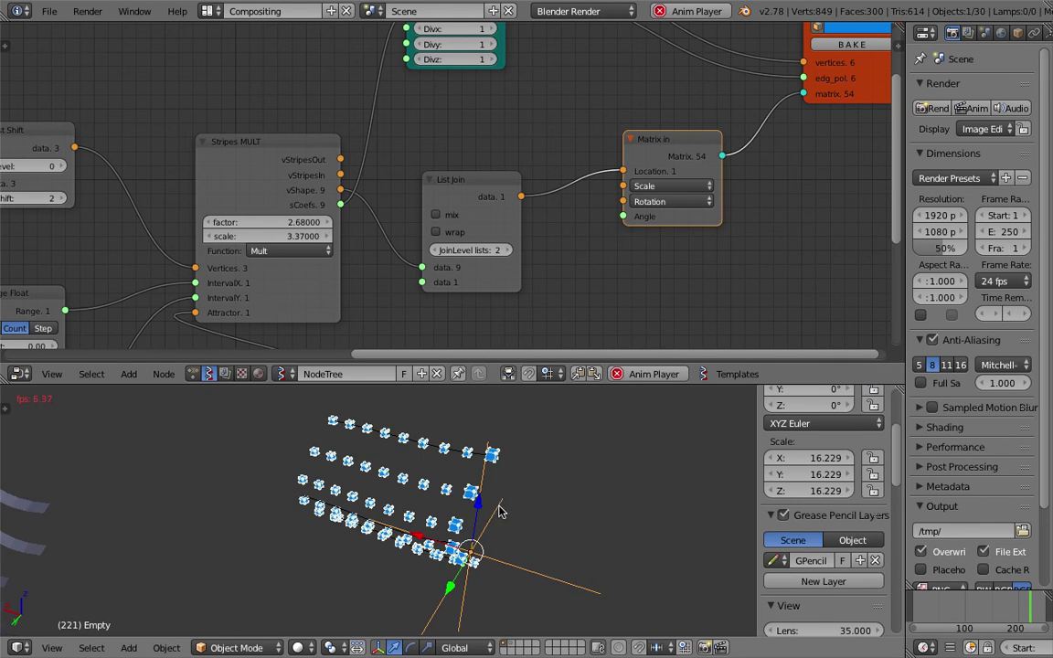
- Move the empty farther away from the boxes and switch the Stripes function to Simple
{"action": "key", "text": "g"}
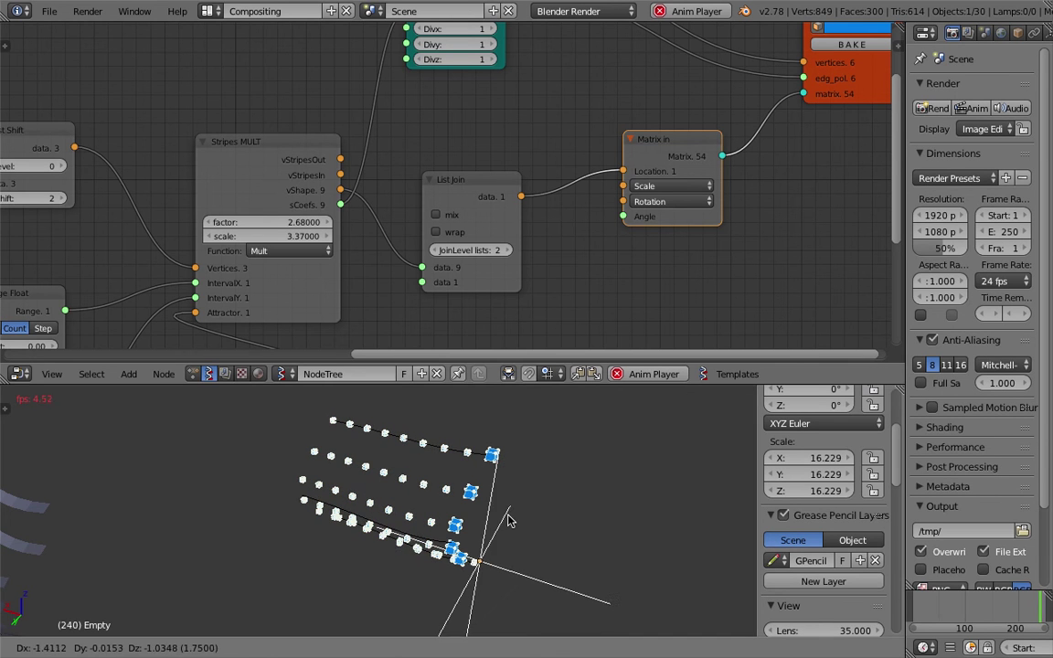
{"action": "left_click", "coordinate": [509, 523]}
{"action": "left_click", "coordinate": [296, 251]}
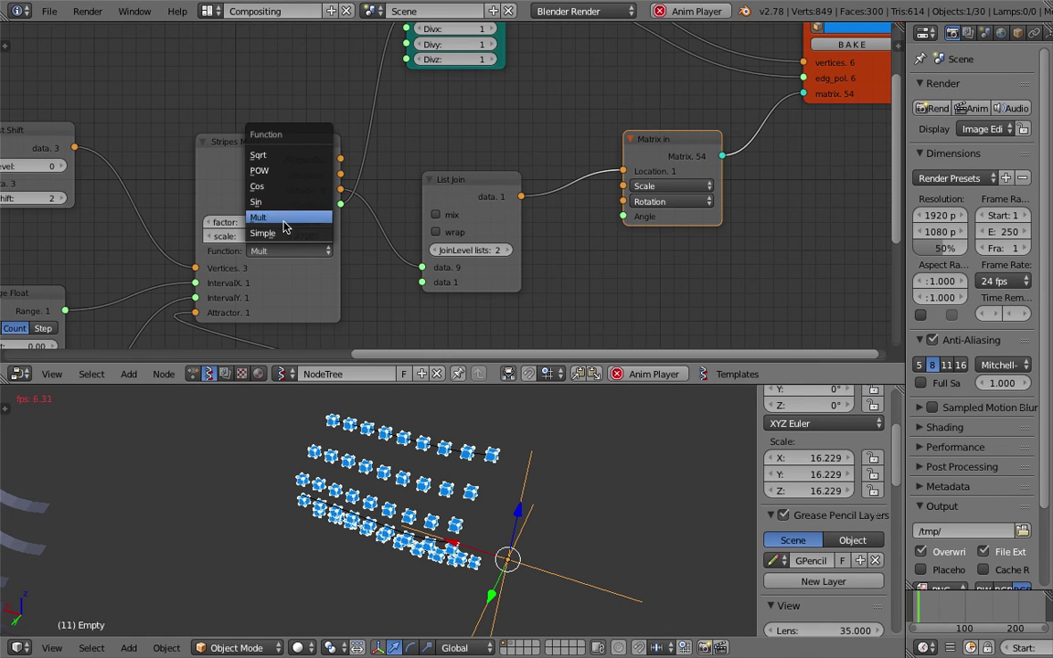
{"action": "left_click", "coordinate": [282, 234]}
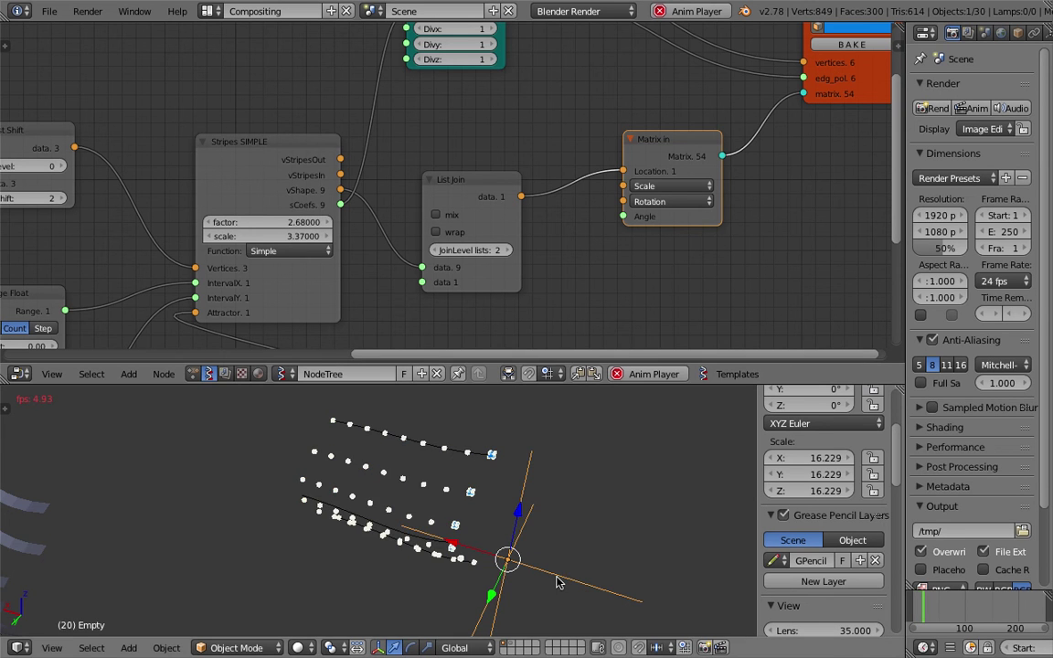
- Move the empty across the box grid, and set the Stripes node's factor to 4.36 and scale to 6.16
{"action": "key", "text": "g"}
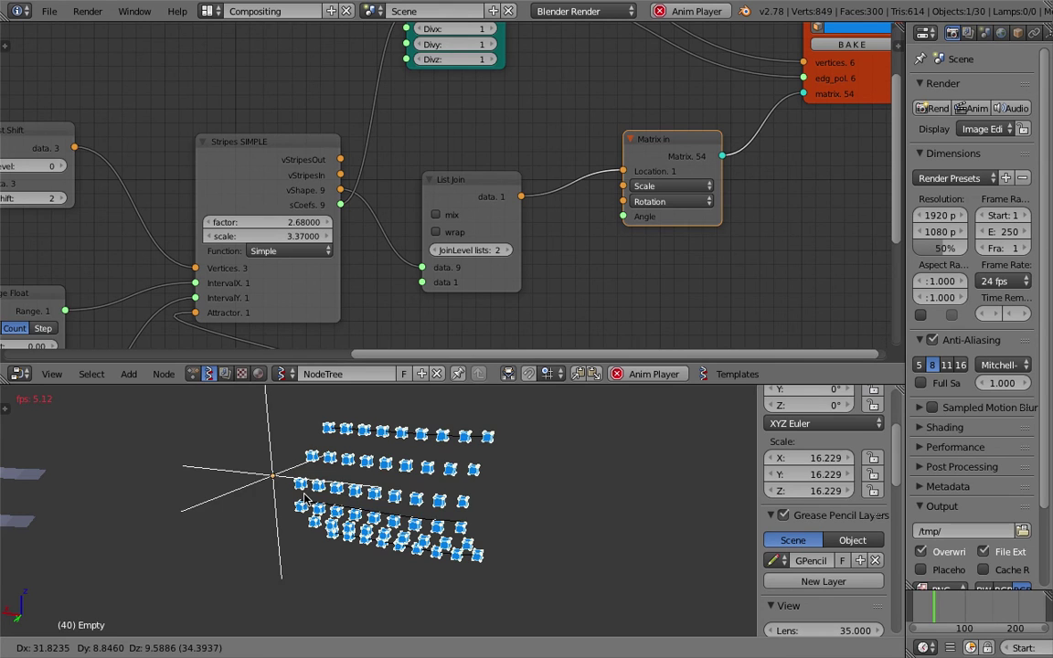
{"action": "left_click", "coordinate": [548, 572]}
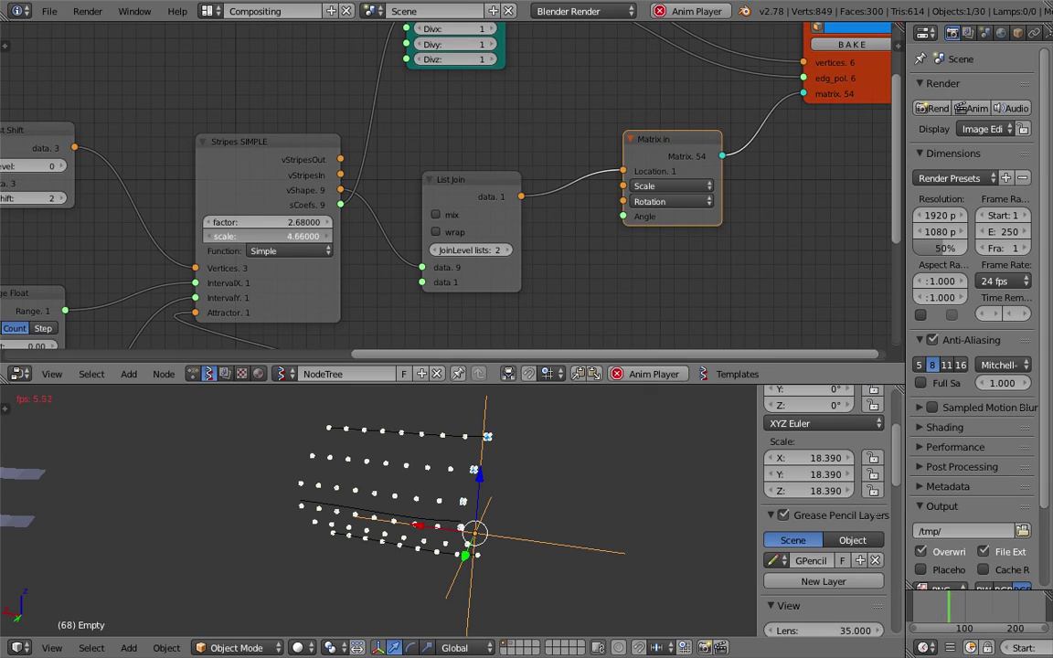
{"action": "mouse_move", "coordinate": [272, 236]}
{"action": "left_mouse_down"}
{"action": "mouse_move", "coordinate": [288, 236]}
{"action": "mouse_move", "coordinate": [273, 222]}
{"action": "left_mouse_up"}
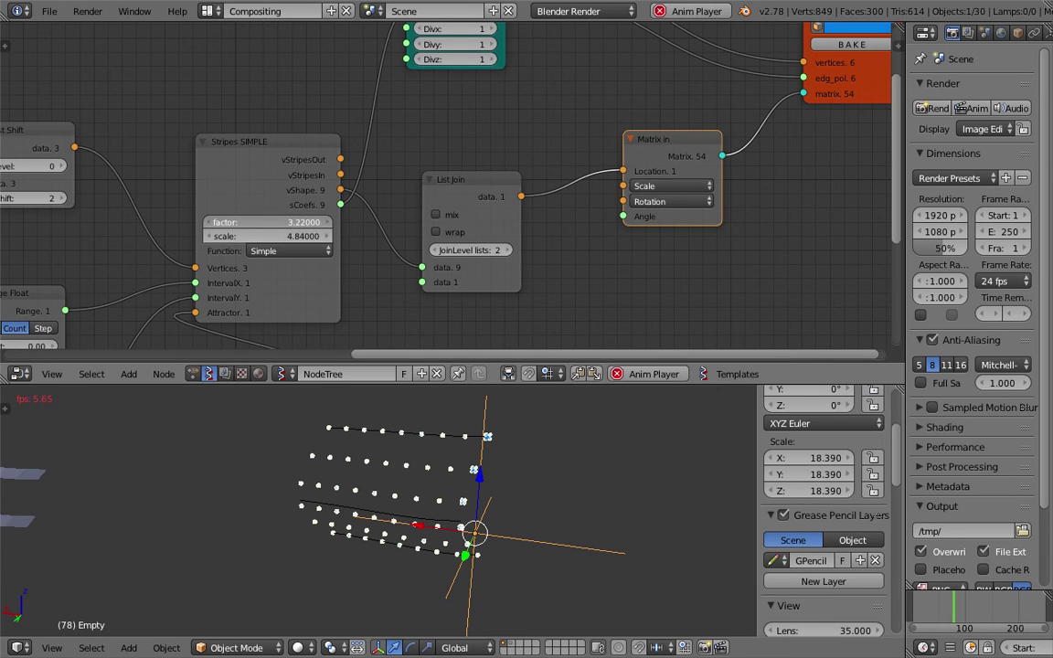
{"action": "left_click_drag", "start_coordinate": [274, 229], "coordinate": [289, 229]}
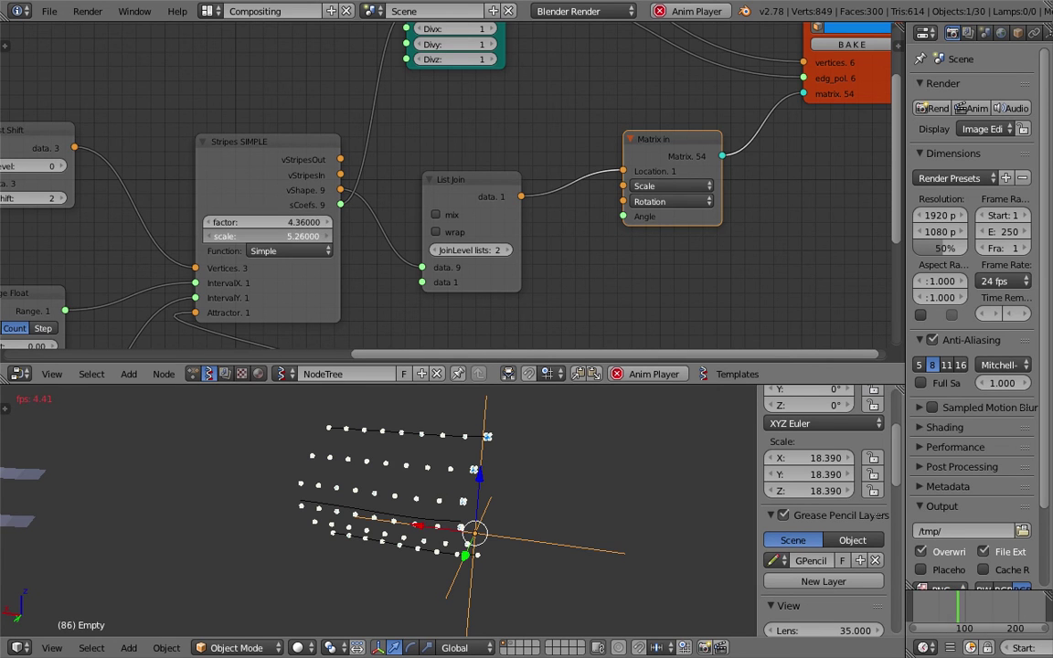
- Move the empty through several positions around and across the box grid, finishing just outside its lower corner
{"action": "key", "text": "g"}
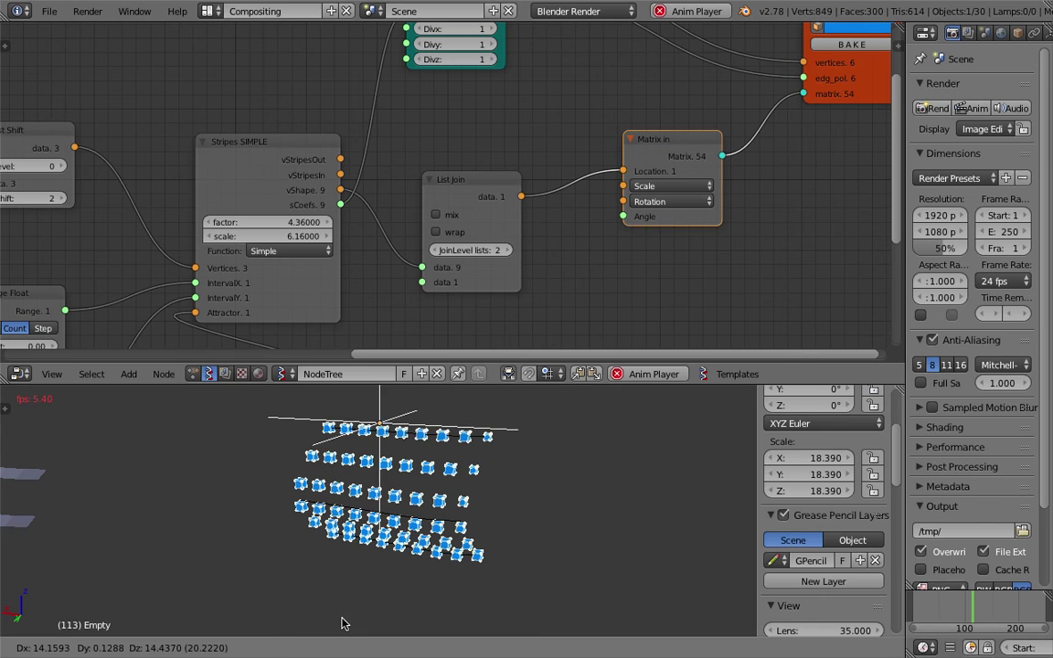
{"action": "left_click", "coordinate": [287, 624]}
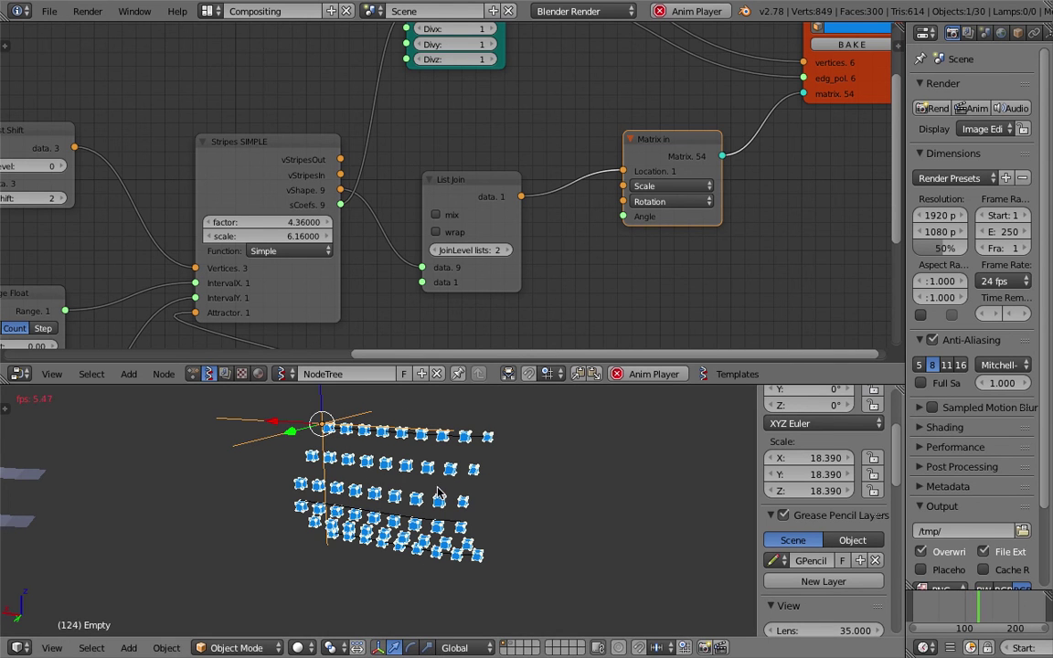
{"action": "middle_click_drag", "start_coordinate": [440, 494], "coordinate": [479, 506]}
{"action": "key", "text": "g"}
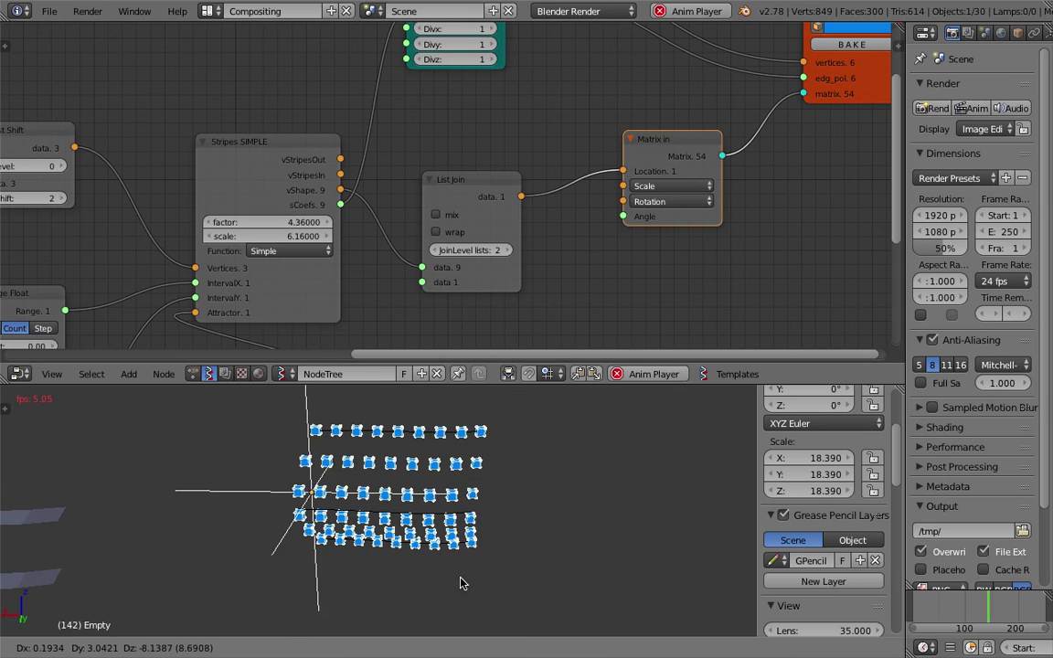
{"action": "left_click", "coordinate": [600, 574]}
{"action": "middle_click_drag", "start_coordinate": [468, 493], "coordinate": [466, 440]}
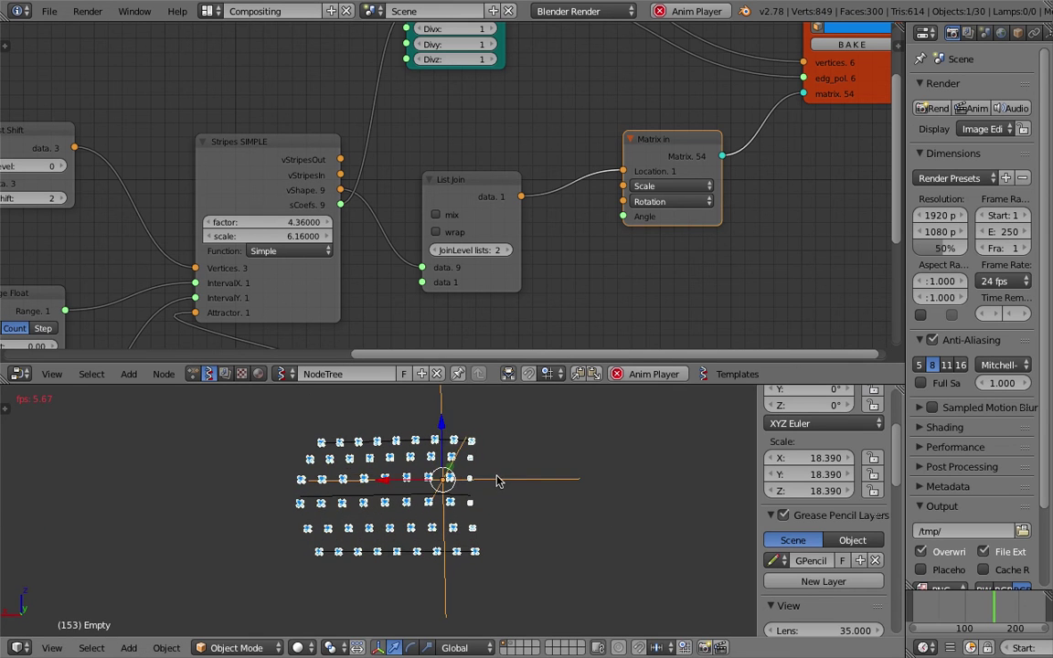
{"action": "key", "text": "g"}
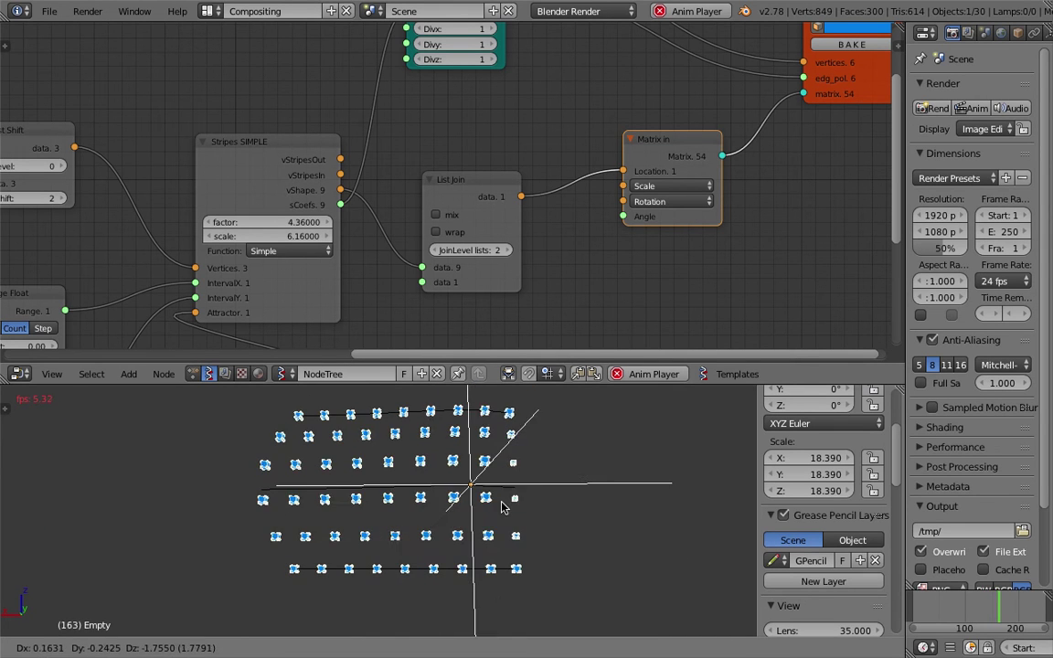
{"action": "left_click", "coordinate": [555, 578]}
{"action": "middle_click_drag", "start_coordinate": [554, 562], "coordinate": [539, 528]}
{"action": "key", "text": "g"}
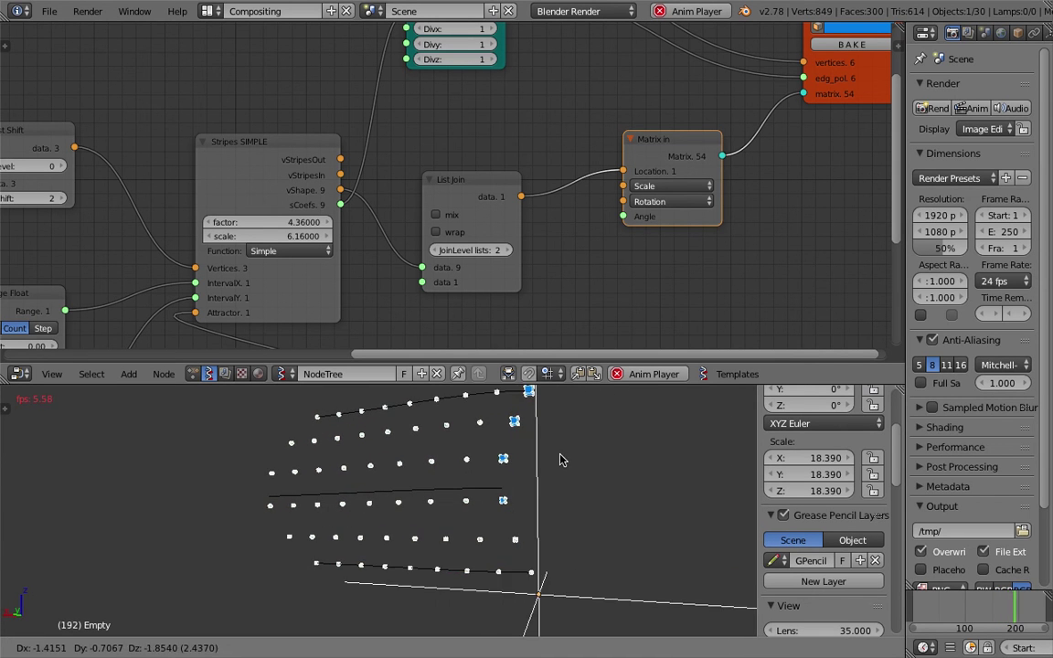
{"action": "left_click", "coordinate": [559, 508]}
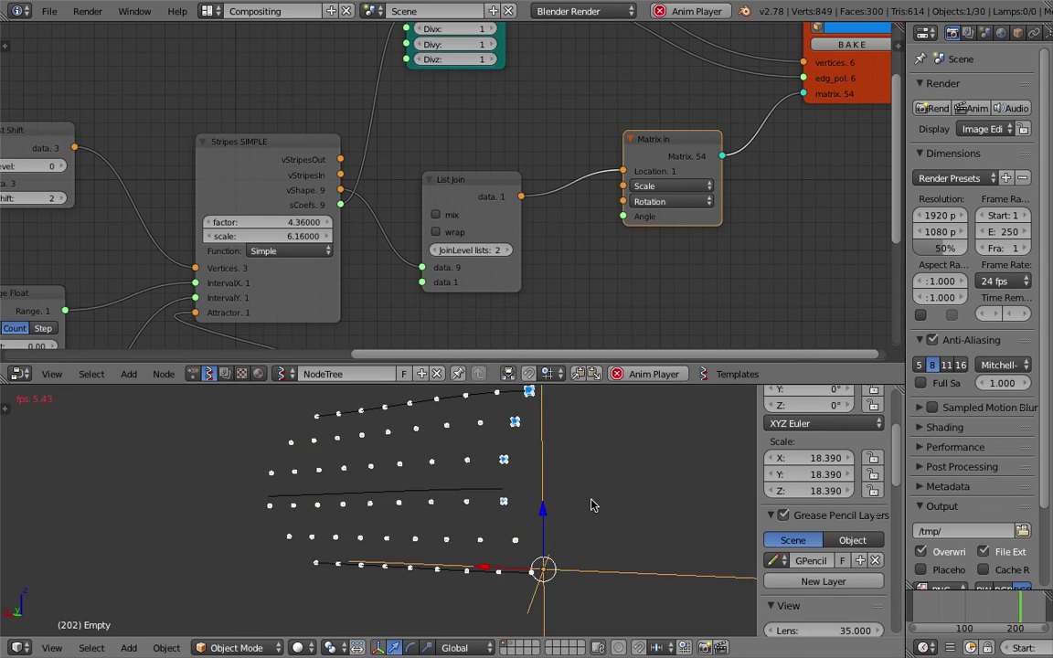
{"action": "key", "text": "g"}
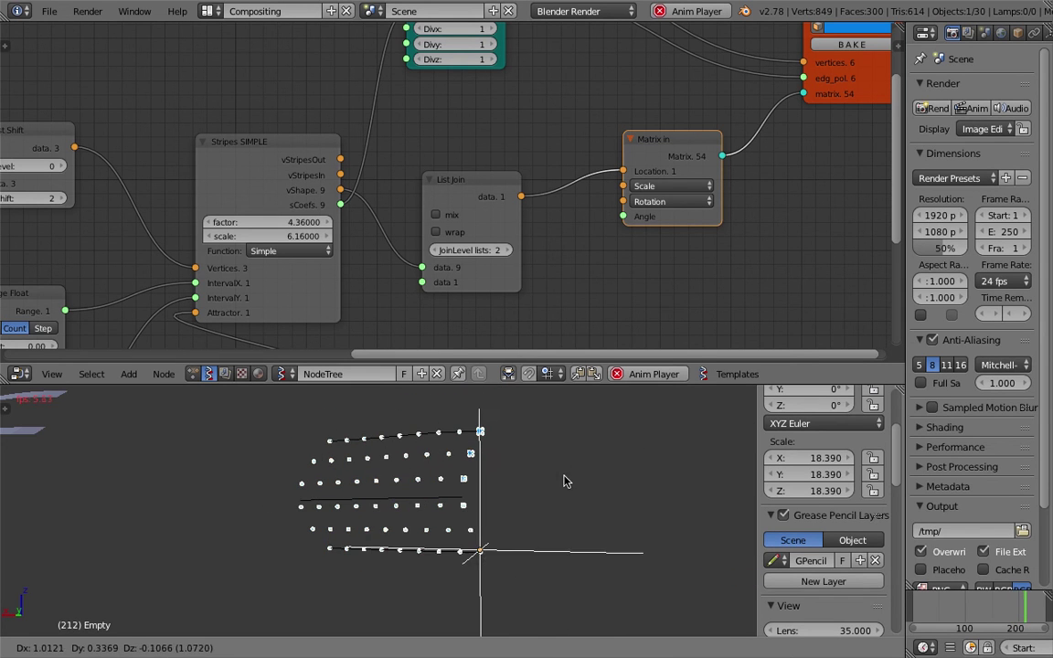
{"action": "left_click", "coordinate": [510, 430]}
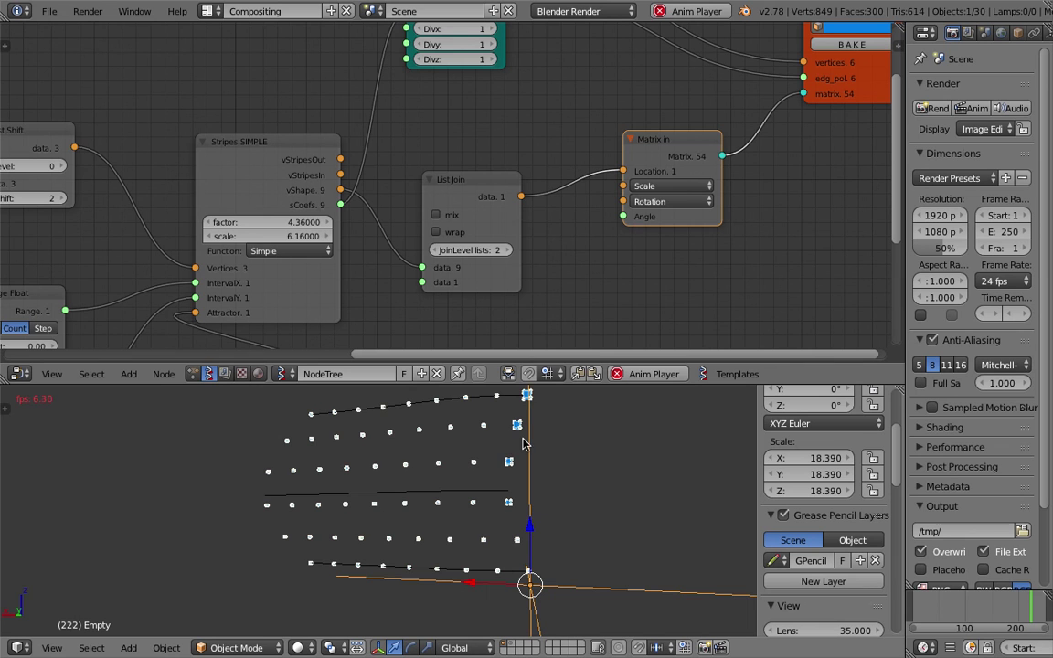
{"action": "scroll", "coordinate": [517, 496], "scroll_direction": "down", "scroll_amount": 2}
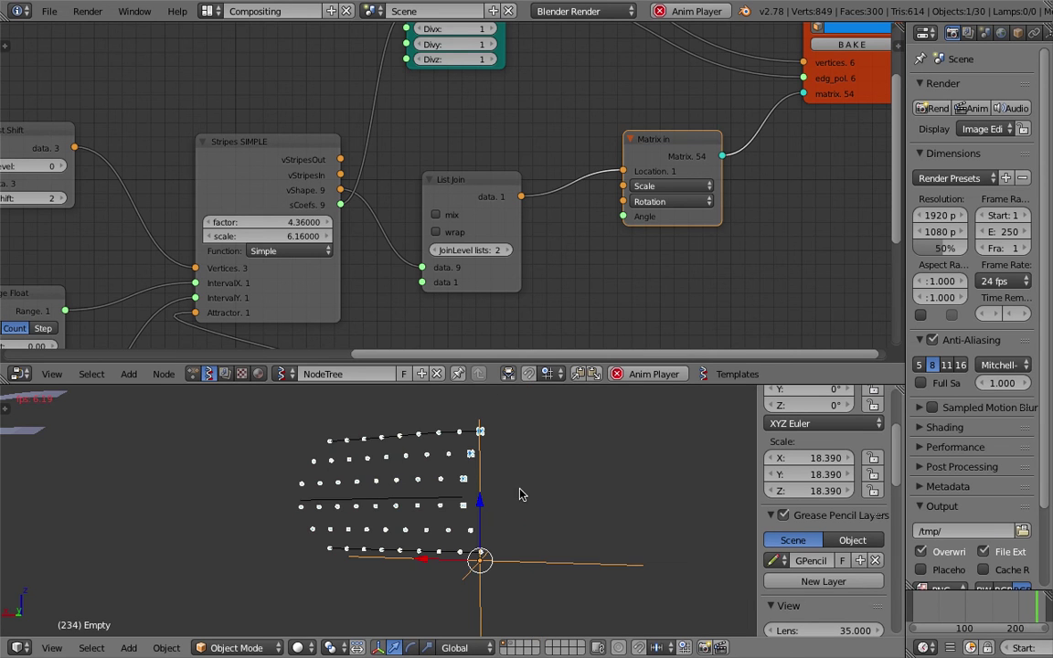
{"action": "key", "text": "g"}
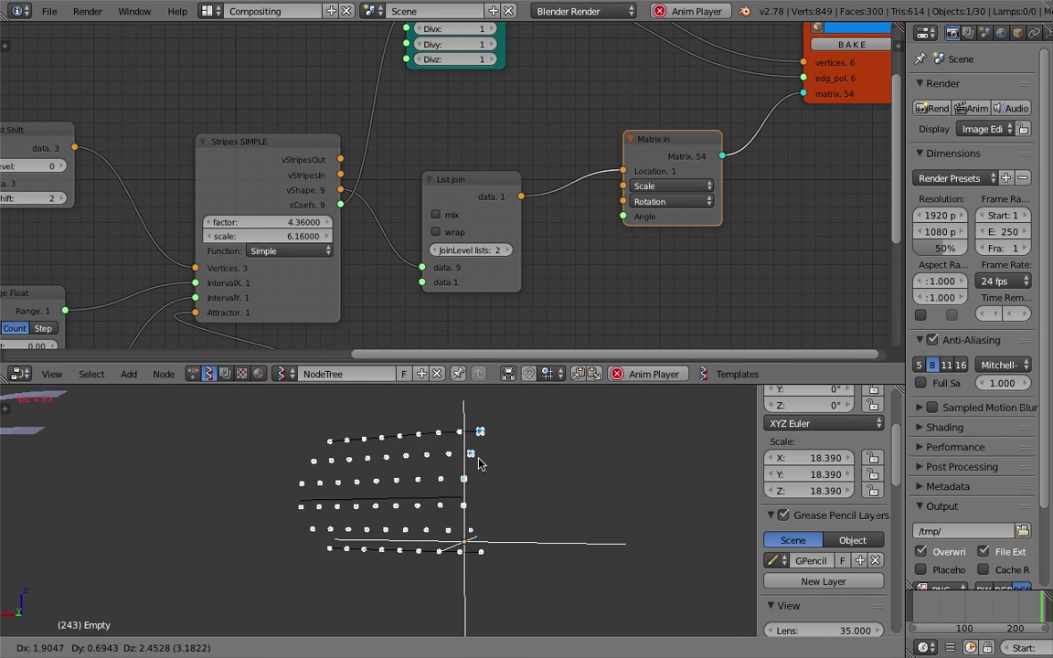
{"action": "left_click", "coordinate": [526, 512]}
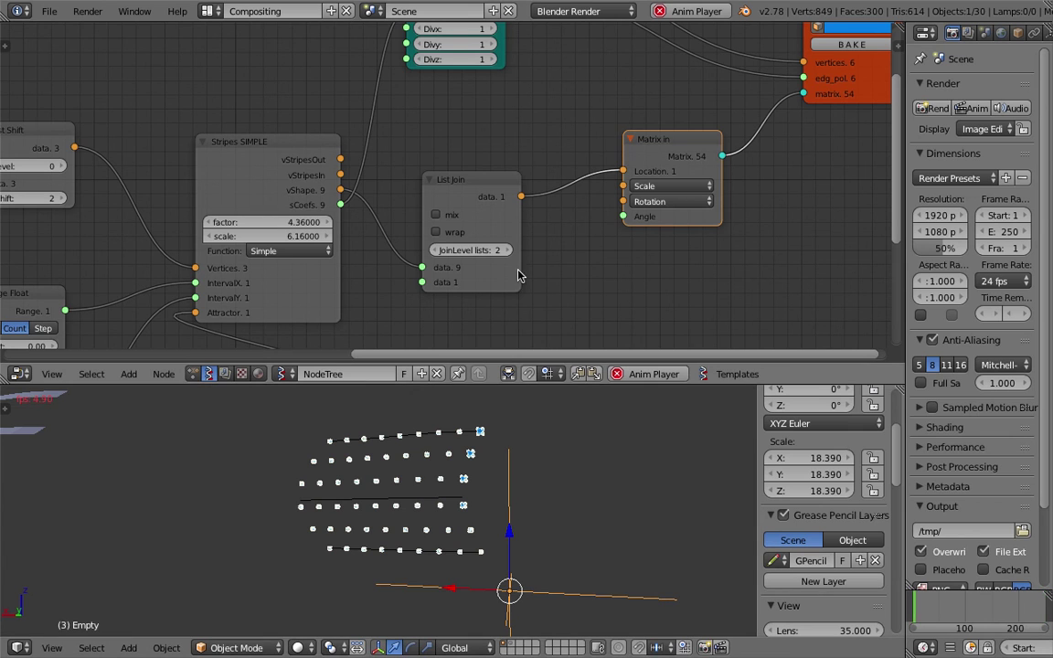
- Move the Box node closer to Viewer Draw to make room between it and the Stripes node
{"action": "middle_click_drag", "start_coordinate": [536, 186], "coordinate": [470, 216]}
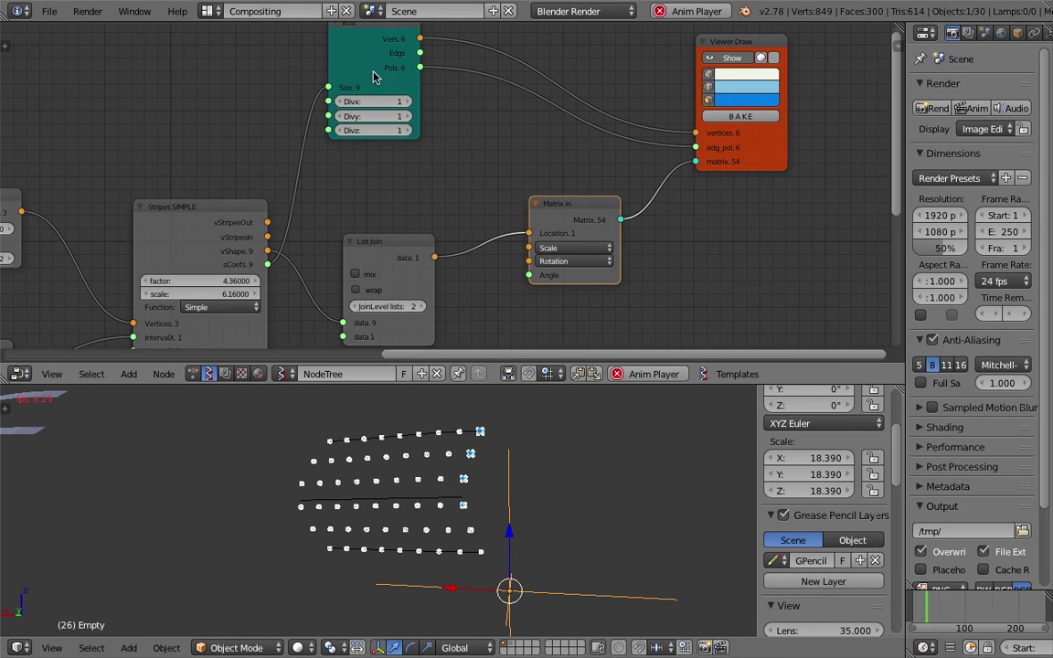
{"action": "left_click_drag", "start_coordinate": [373, 77], "coordinate": [401, 98]}
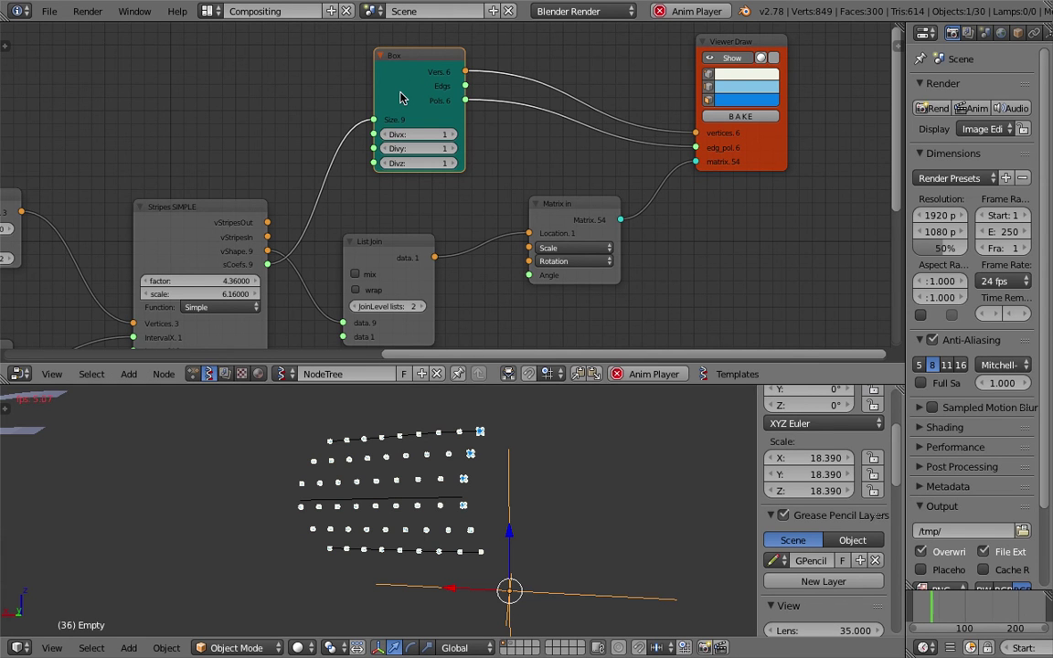
{"action": "scroll", "coordinate": [589, 124], "scroll_direction": "down", "scroll_amount": 3}
{"action": "middle_click_drag", "start_coordinate": [594, 121], "coordinate": [492, 97]}
{"action": "middle_click_drag", "start_coordinate": [379, 107], "coordinate": [342, 109]}
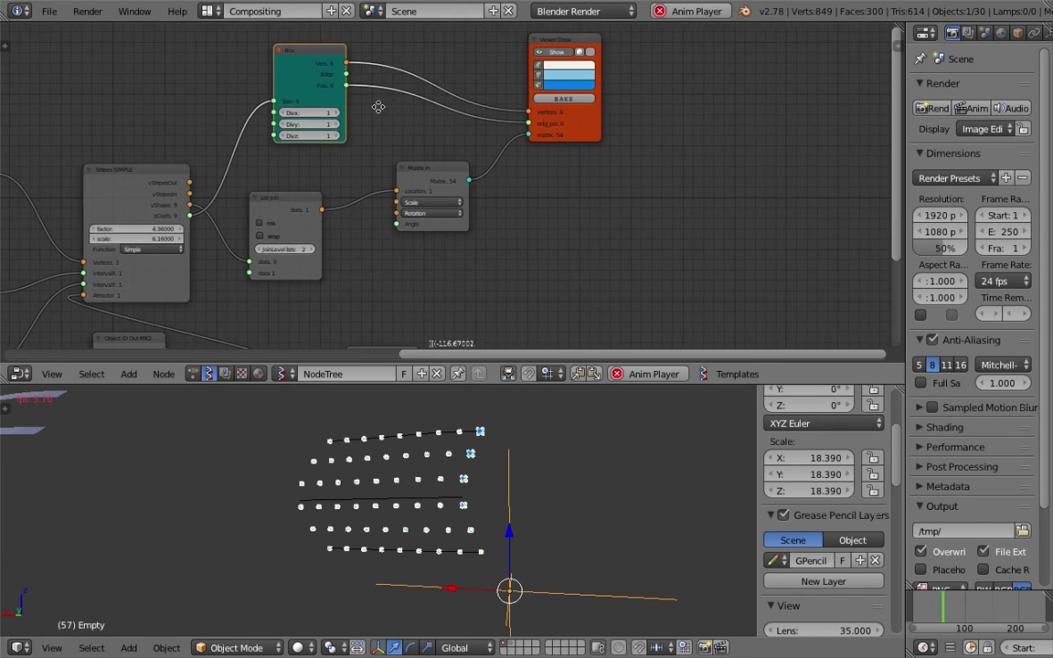
{"action": "left_click_drag", "start_coordinate": [335, 55], "coordinate": [399, 52]}
{"action": "middle_click_drag", "start_coordinate": [307, 75], "coordinate": [399, 111]}
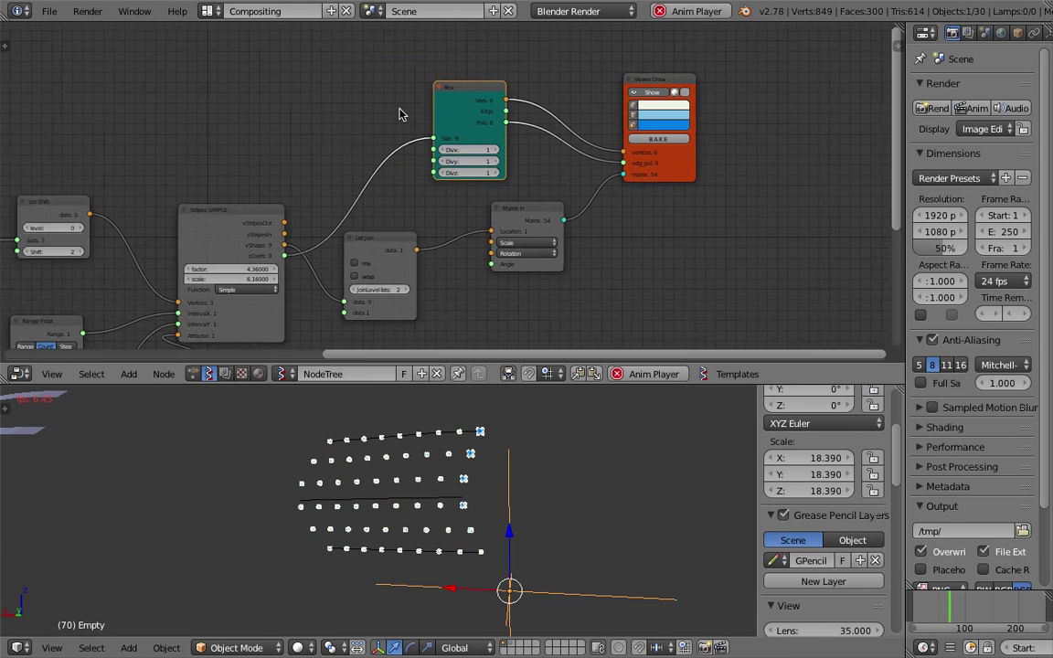
- Add a Math node in the space above the Stripes node, beside the Box node
{"action": "scroll", "coordinate": [341, 110], "scroll_direction": "up", "scroll_amount": 2}
{"action": "key", "text": "shift+a"}
{"action": "left_click", "coordinate": [341, 110]}
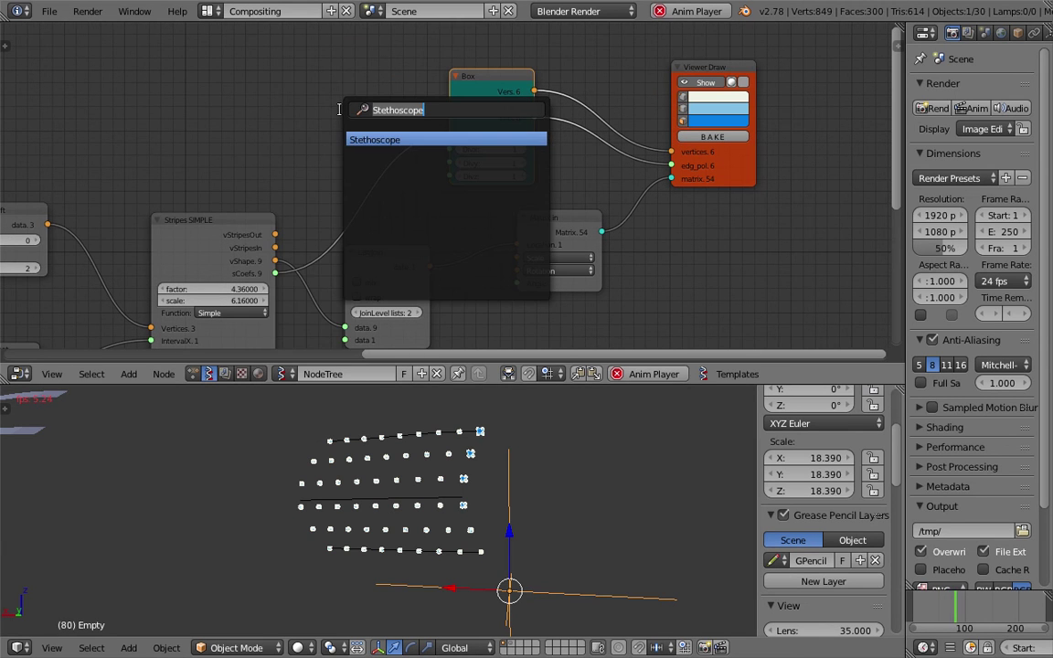
{"action": "type", "text": "th"}
{"action": "key", "text": "Down"}
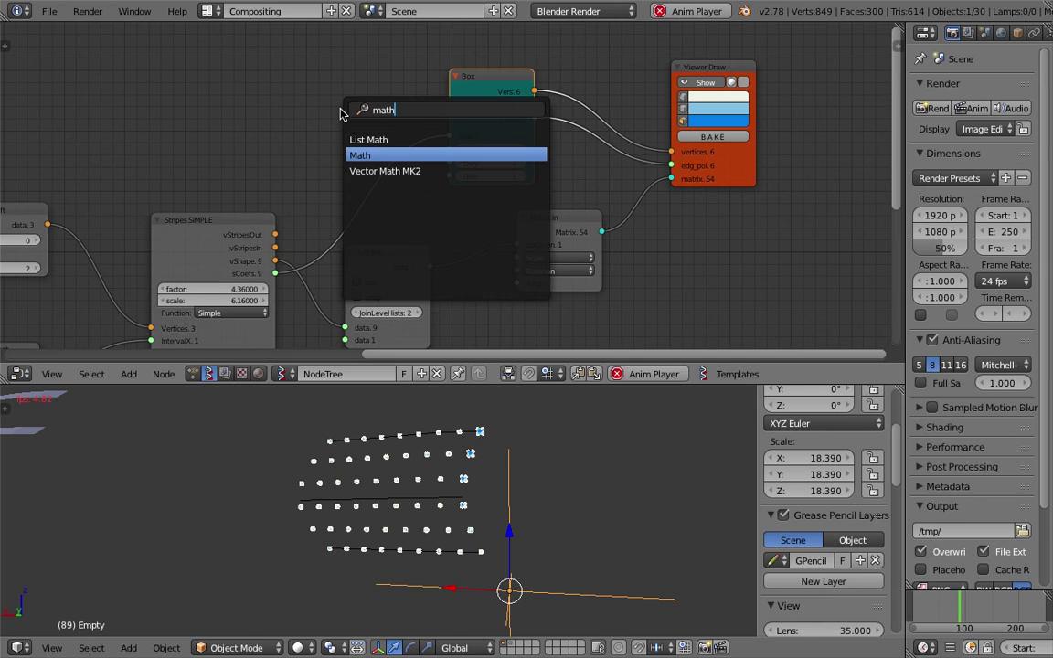
{"action": "key", "text": "Return"}
{"action": "left_click", "coordinate": [272, 89]}
{"action": "left_click", "coordinate": [335, 127]}
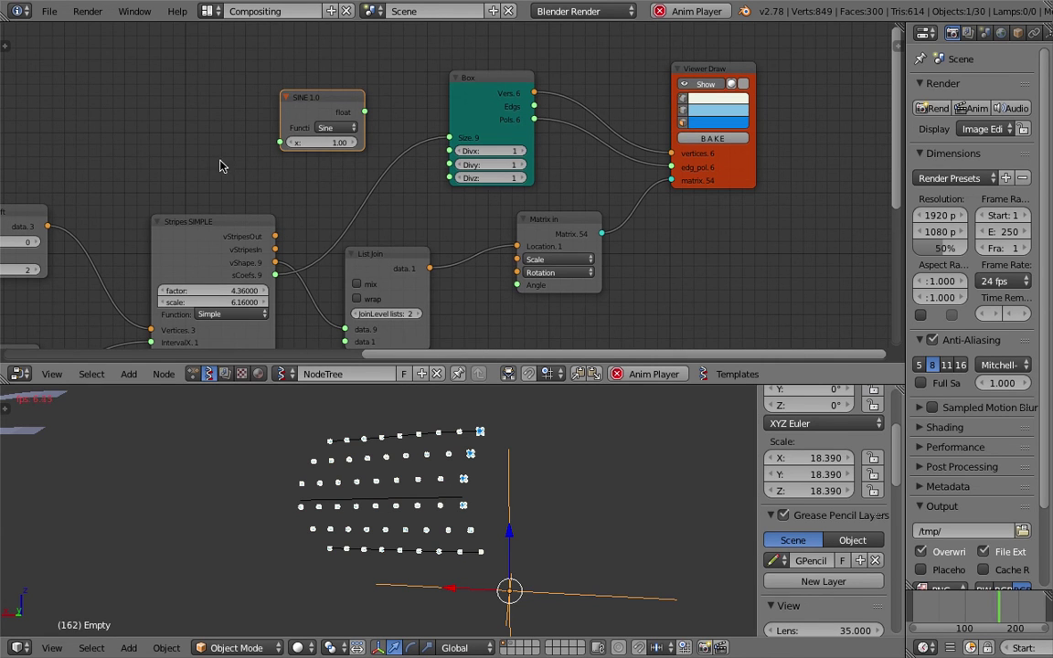
- Move the Math node away from the Box node and set its function to division (/)
{"action": "left_click_drag", "start_coordinate": [283, 102], "coordinate": [176, 96]}
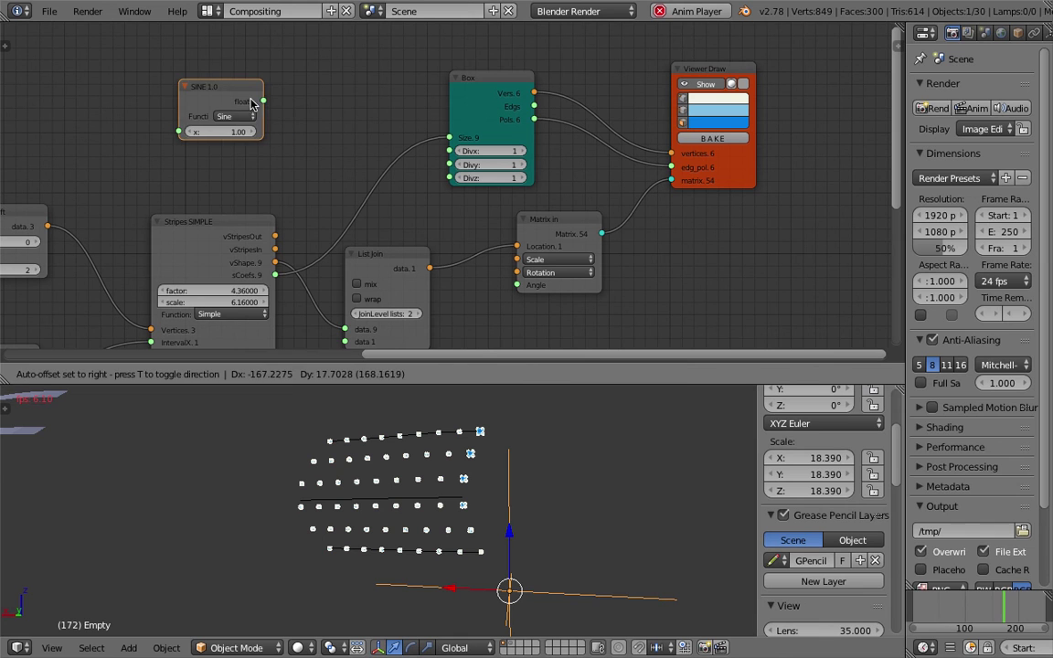
{"action": "left_click", "coordinate": [238, 119]}
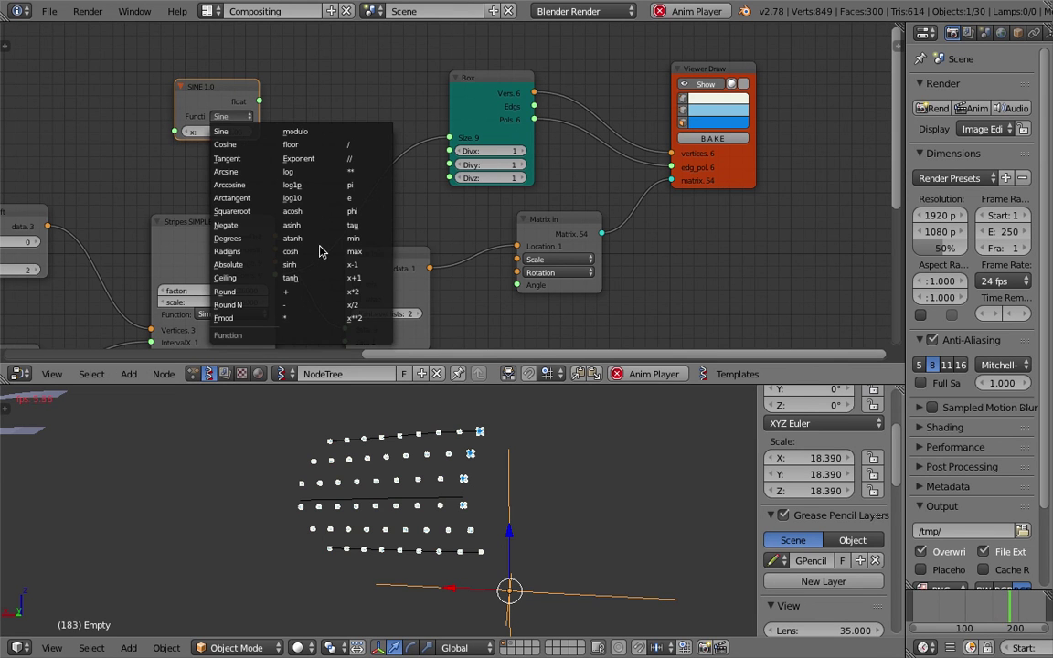
{"action": "left_click", "coordinate": [355, 148]}
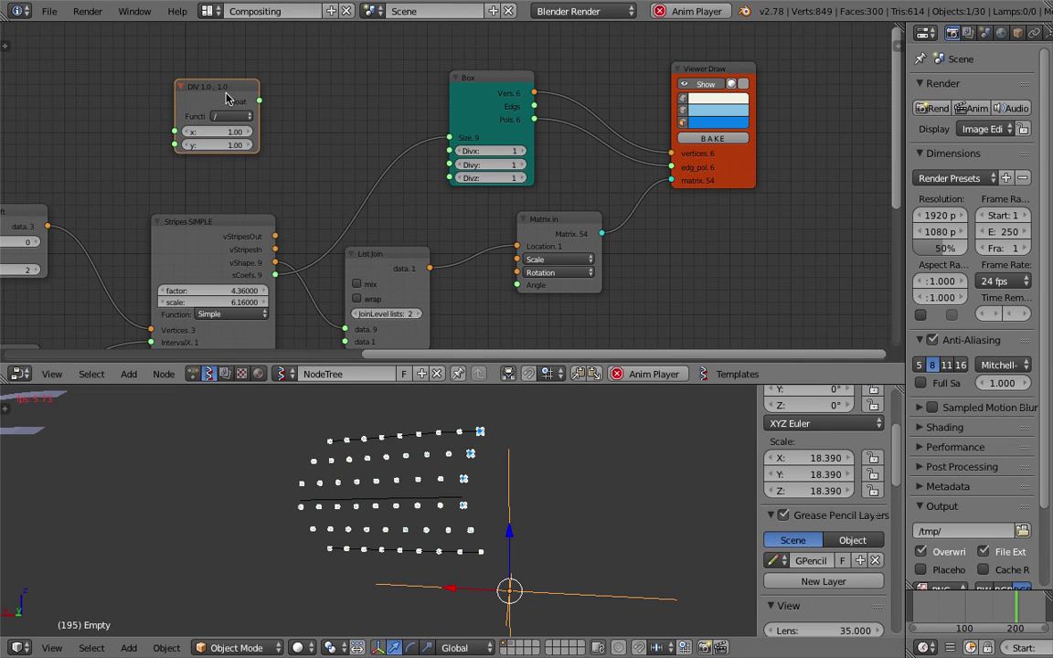
- Place the Math node before the Box node, connecting Stripes sCoefs to its y input and its float output to Box Size
{"action": "left_click_drag", "start_coordinate": [207, 89], "coordinate": [294, 97]}
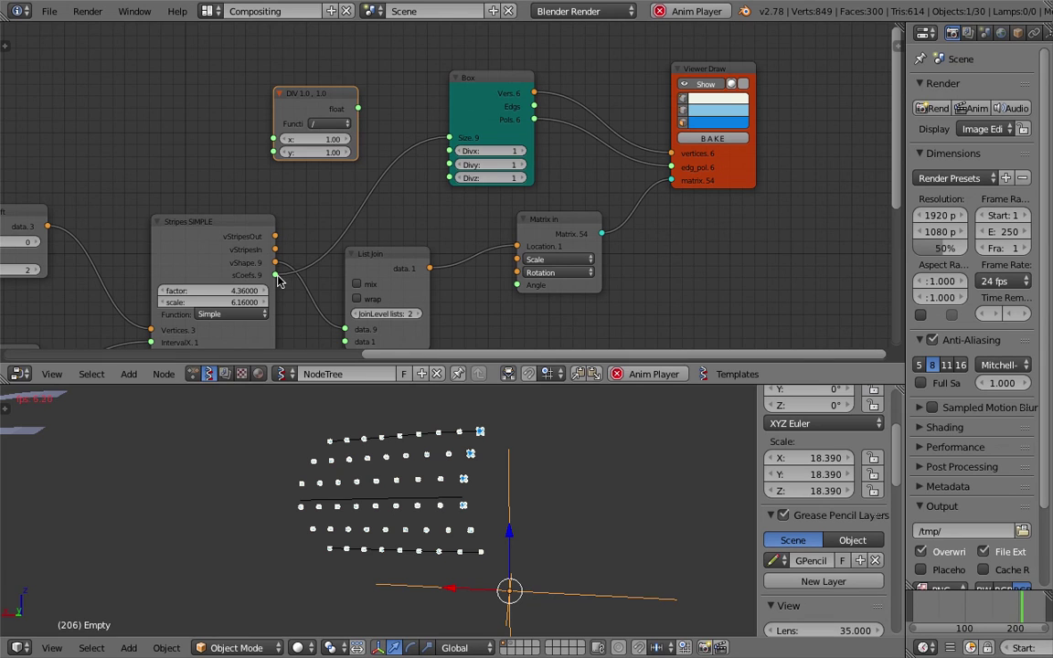
{"action": "left_click_drag", "start_coordinate": [276, 276], "coordinate": [276, 152]}
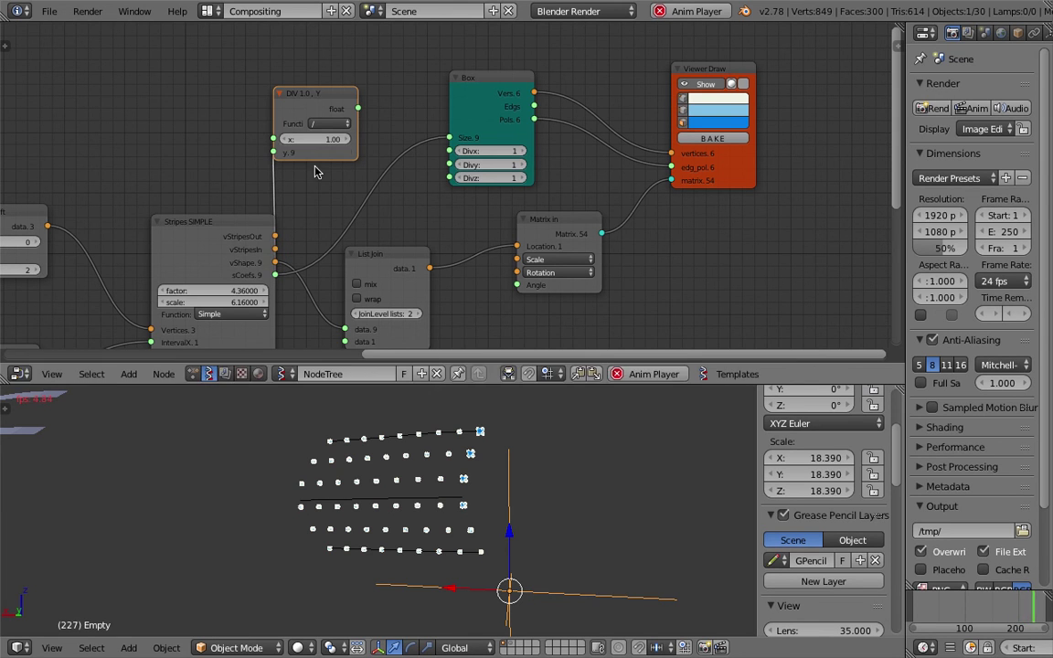
{"action": "left_click_drag", "start_coordinate": [358, 108], "coordinate": [449, 137]}
- Move the empty beside the upper end of the box grid to test the inverted attractor effect on box sizes
{"action": "key", "text": "g"}
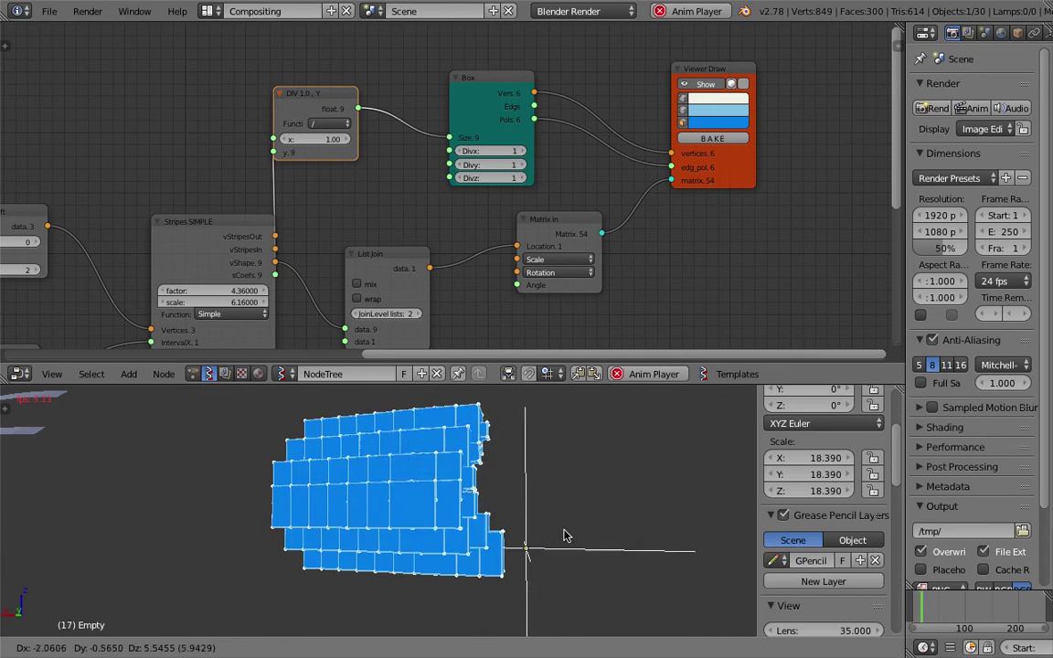
{"action": "left_click", "coordinate": [549, 418]}
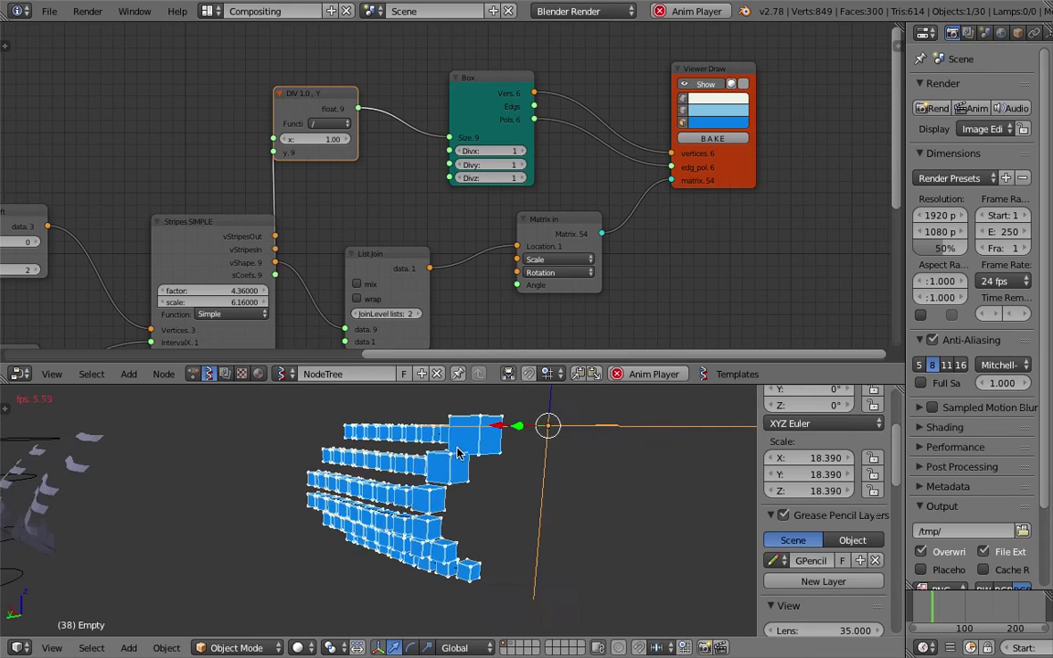
{"action": "key", "text": "g"}
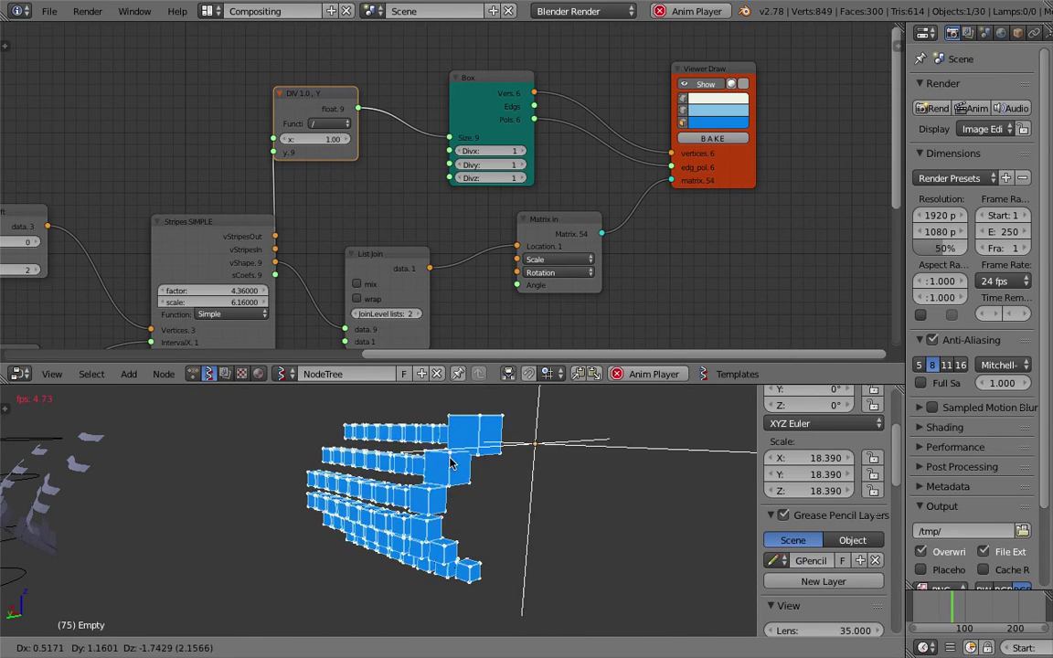
{"action": "left_click", "coordinate": [546, 489]}
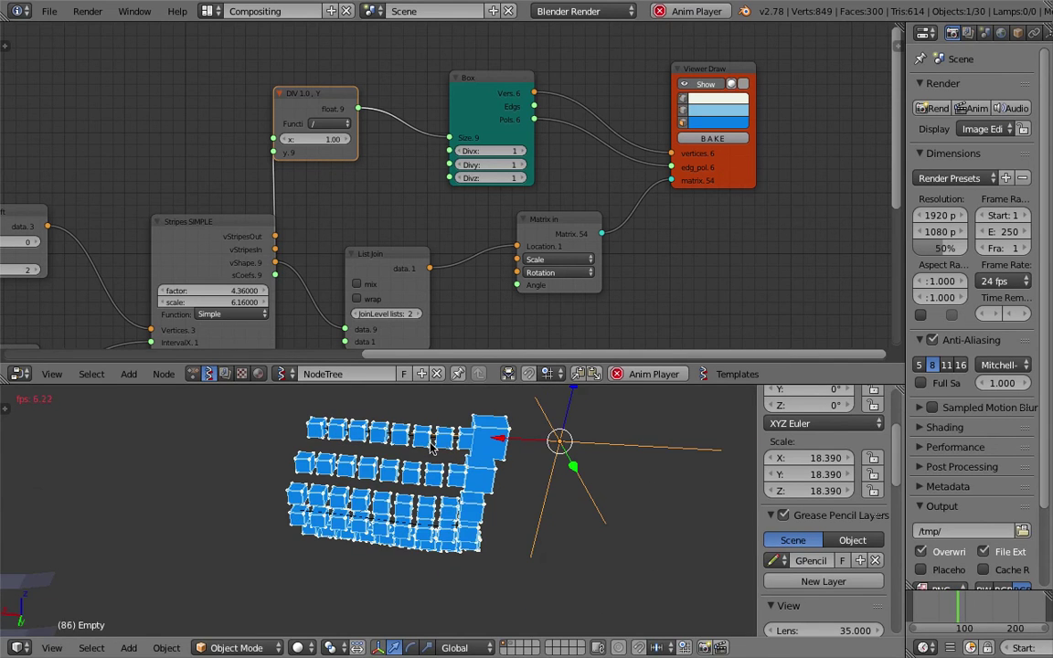
{"action": "middle_click_drag", "start_coordinate": [519, 485], "coordinate": [378, 478]}
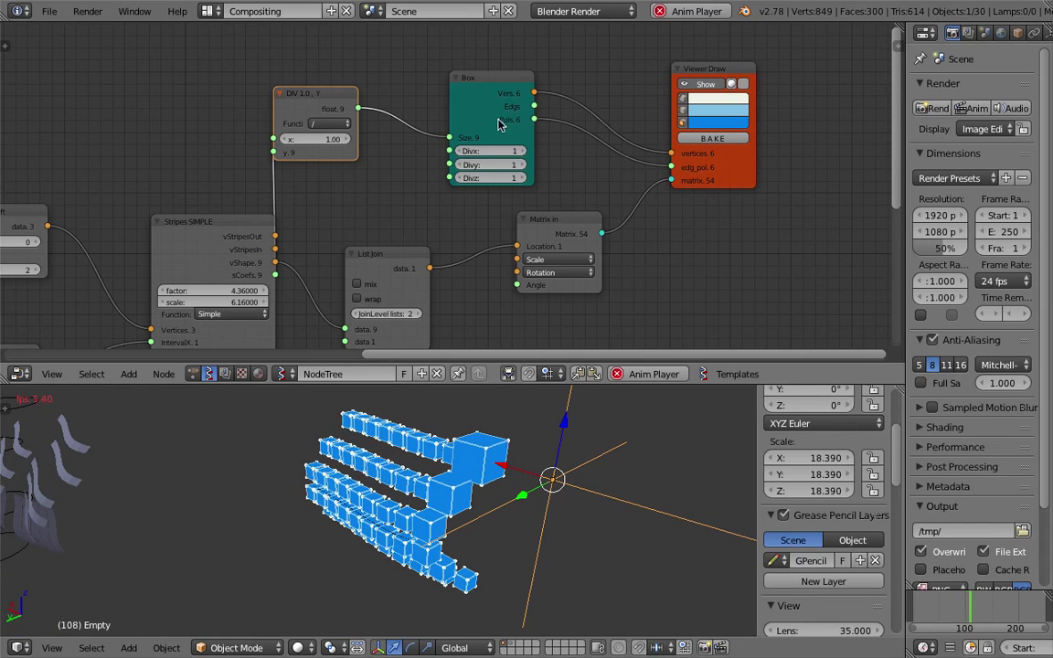
- Move the Box node closer to the division node and the Viewer Draw node farther away from it
{"action": "left_click_drag", "start_coordinate": [468, 91], "coordinate": [418, 69]}
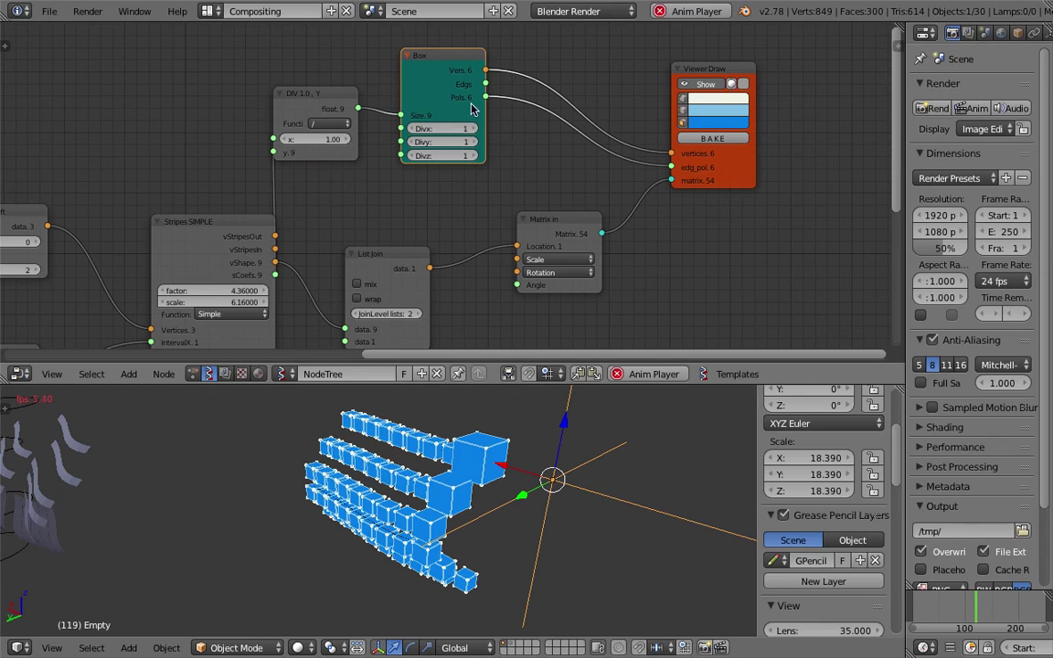
{"action": "left_click_drag", "start_coordinate": [715, 75], "coordinate": [807, 92]}
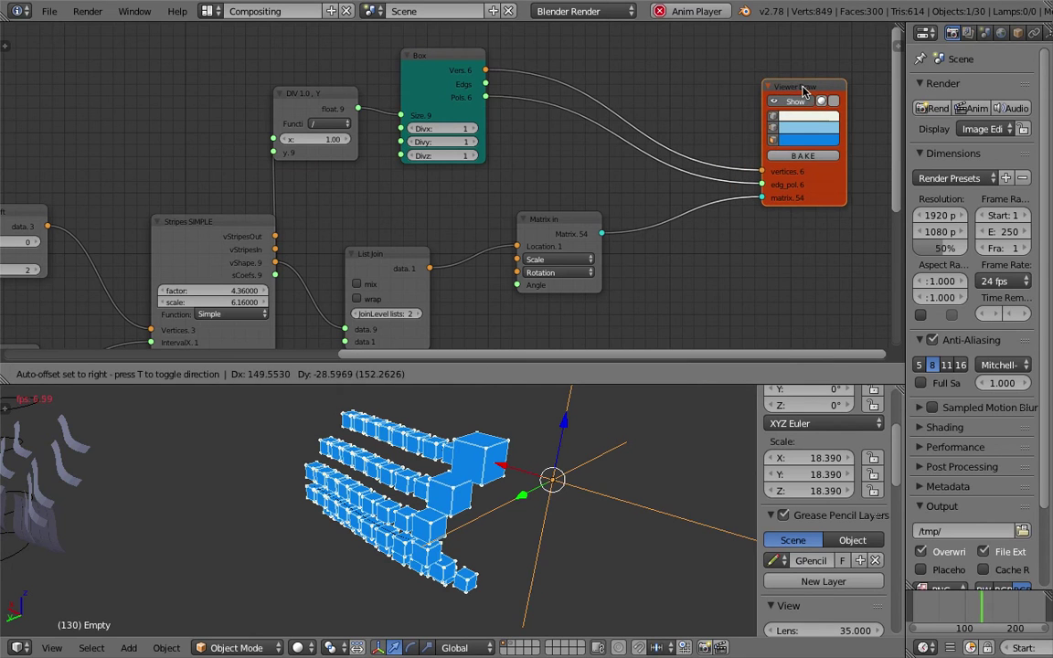
- Set the List Join level to 1 and move the empty to test the effect on a single column of boxes
{"action": "left_click", "coordinate": [358, 317]}
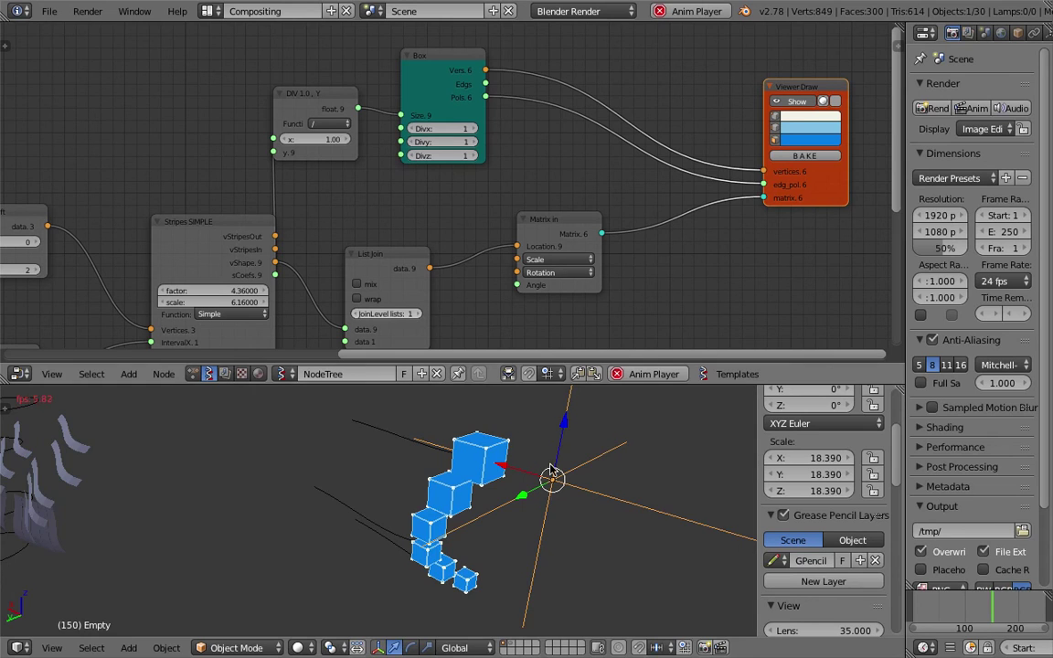
{"action": "middle_click_drag", "start_coordinate": [550, 494], "coordinate": [583, 461]}
{"action": "key", "text": "g"}
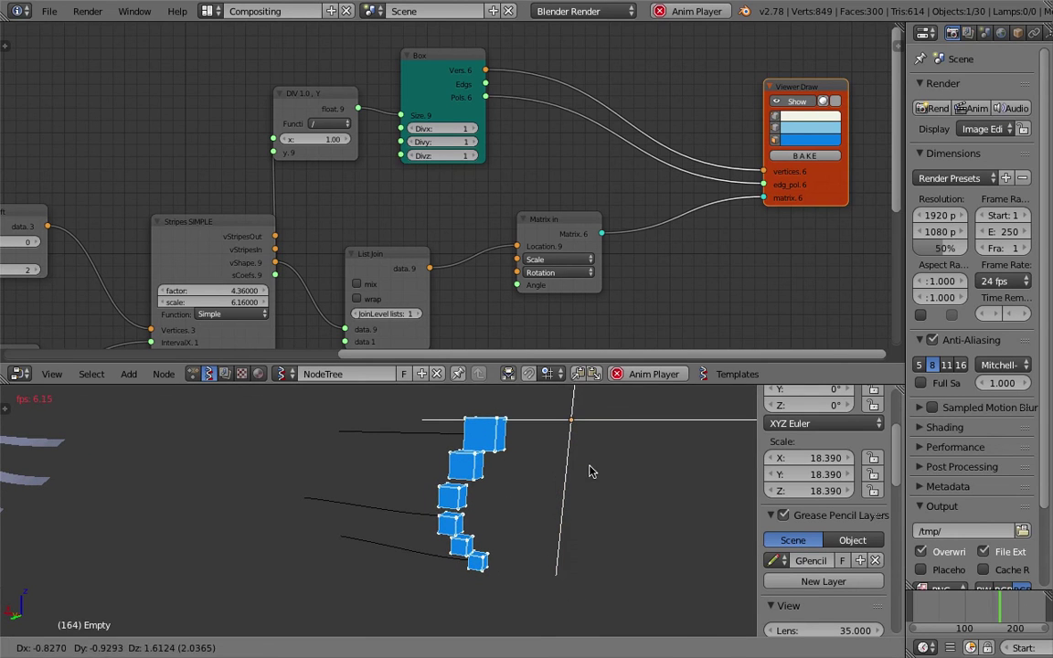
{"action": "left_click", "coordinate": [592, 470]}
- Set the List Join level back to 2 with mix off, and move the empty slightly closer to the boxes
{"action": "left_click", "coordinate": [383, 304]}
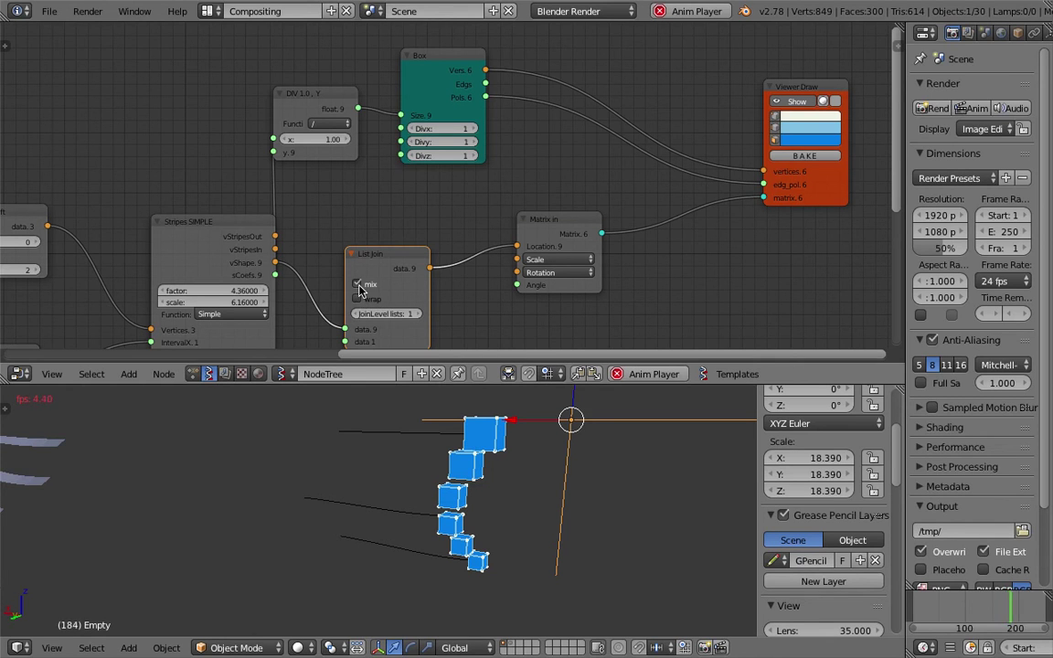
{"action": "left_click", "coordinate": [358, 285]}
{"action": "left_click", "coordinate": [416, 314]}
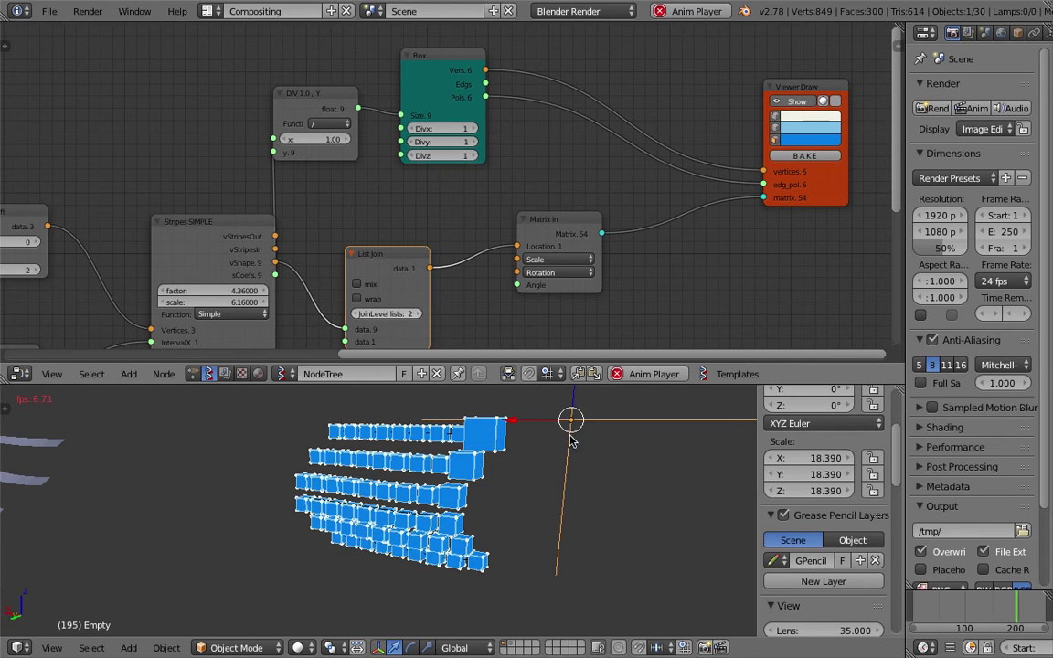
{"action": "key", "text": "g"}
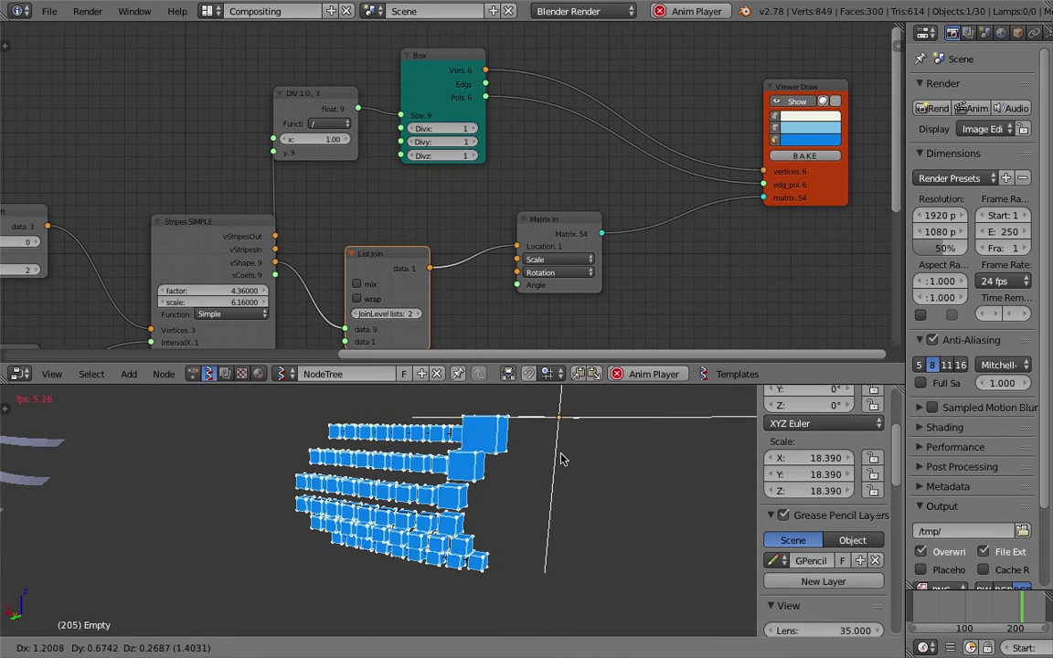
{"action": "left_click", "coordinate": [563, 459]}
- Detach the List Join node from the Stripes and Matrix in nodes
{"action": "middle_click_drag", "start_coordinate": [538, 179], "coordinate": [473, 213]}
{"action": "key", "text": "alt+d"}
{"action": "left_click", "coordinate": [527, 146]}
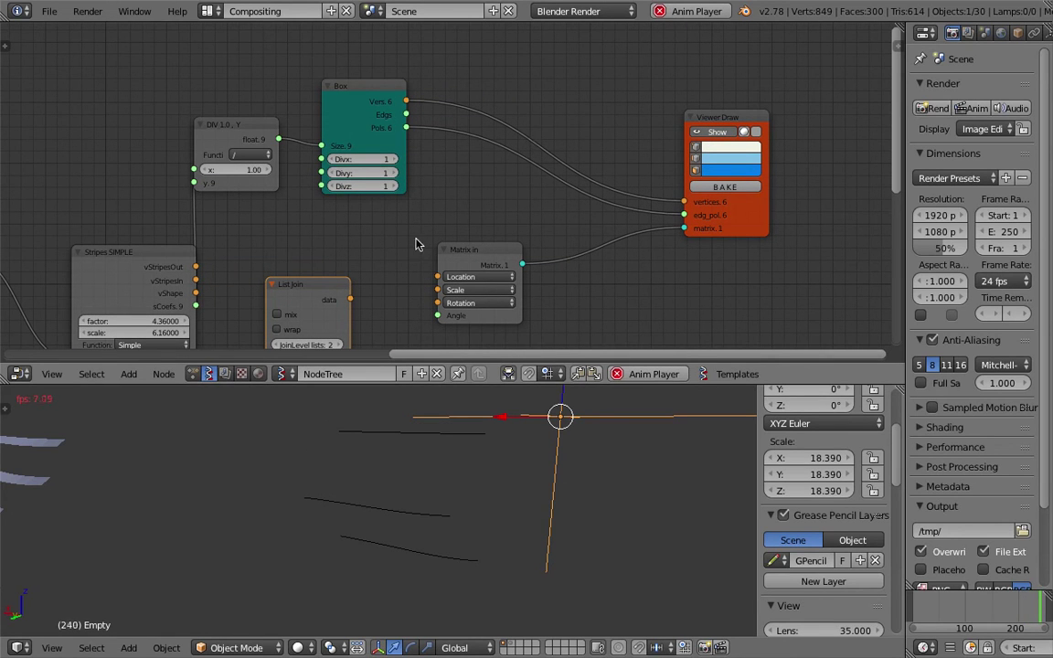
- Reconnect List Join to Matrix in Location, stop the animation playback, and link Stripes vShape to the List Join data input
{"action": "left_click_drag", "start_coordinate": [350, 299], "coordinate": [437, 278]}
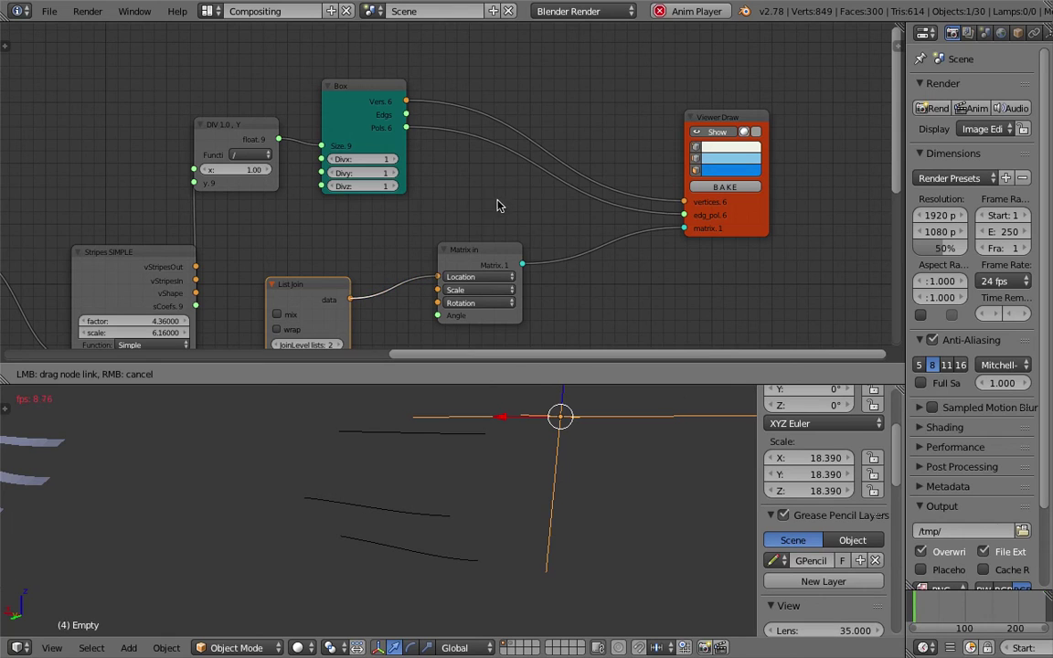
{"action": "left_click_drag", "start_coordinate": [524, 176], "coordinate": [537, 171]}
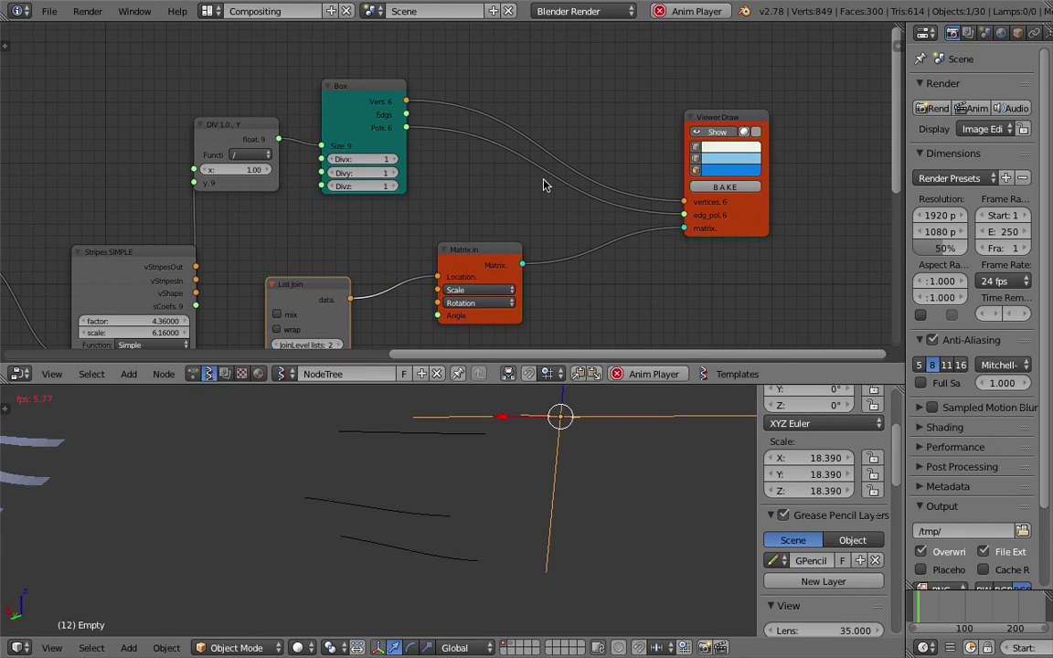
{"action": "scroll", "coordinate": [381, 239], "scroll_direction": "down", "scroll_amount": 2}
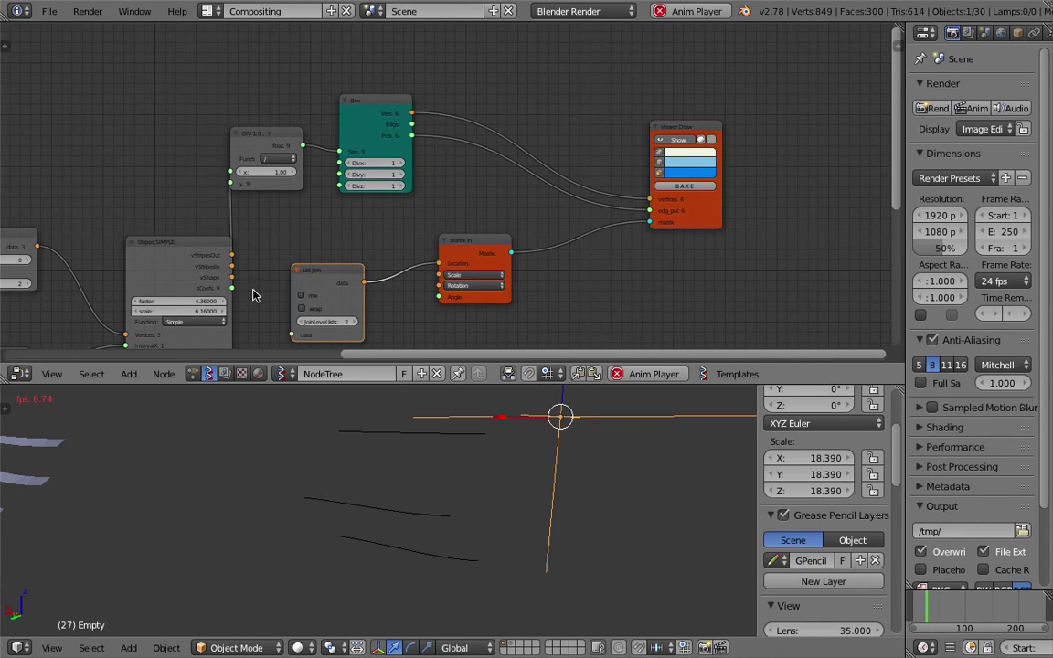
{"action": "left_click_drag", "start_coordinate": [234, 294], "coordinate": [235, 284]}
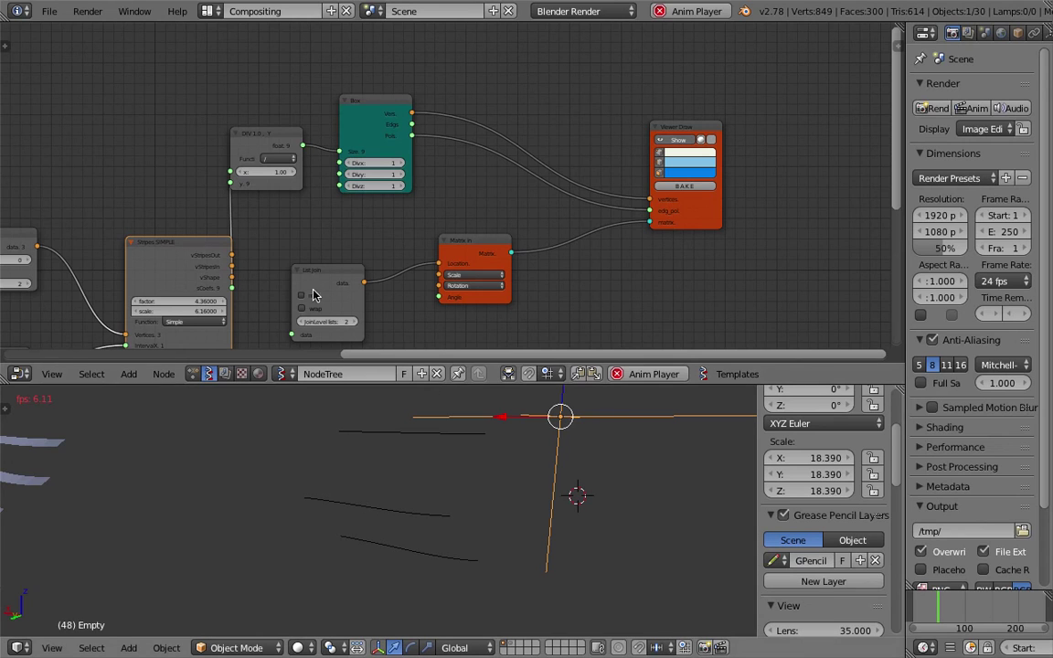
{"action": "key", "text": "Escape"}
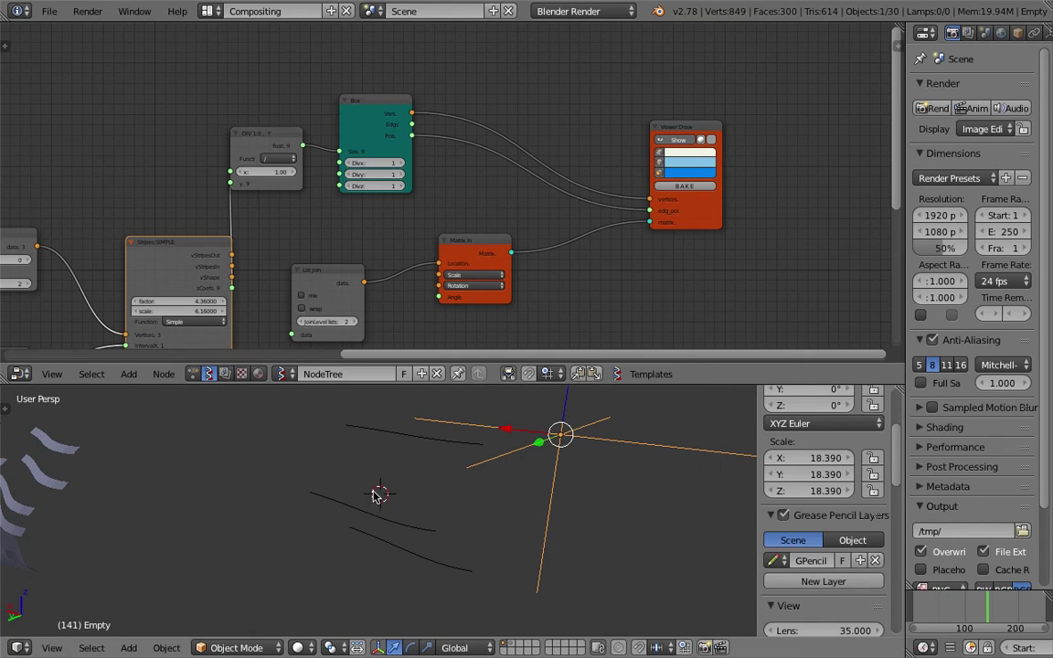
{"action": "left_click_drag", "start_coordinate": [231, 277], "coordinate": [292, 335]}
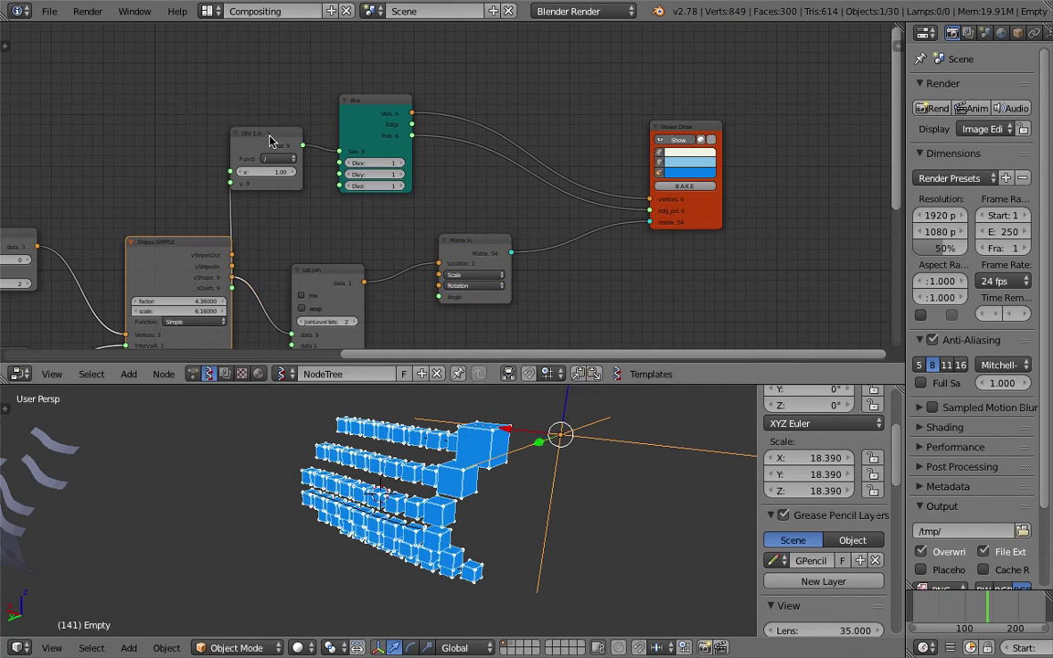
- Shift the division Math node and the Box node slightly toward the Viewer Draw node
{"action": "left_click_drag", "start_coordinate": [272, 137], "coordinate": [289, 143]}
{"action": "left_click_drag", "start_coordinate": [354, 102], "coordinate": [372, 99]}
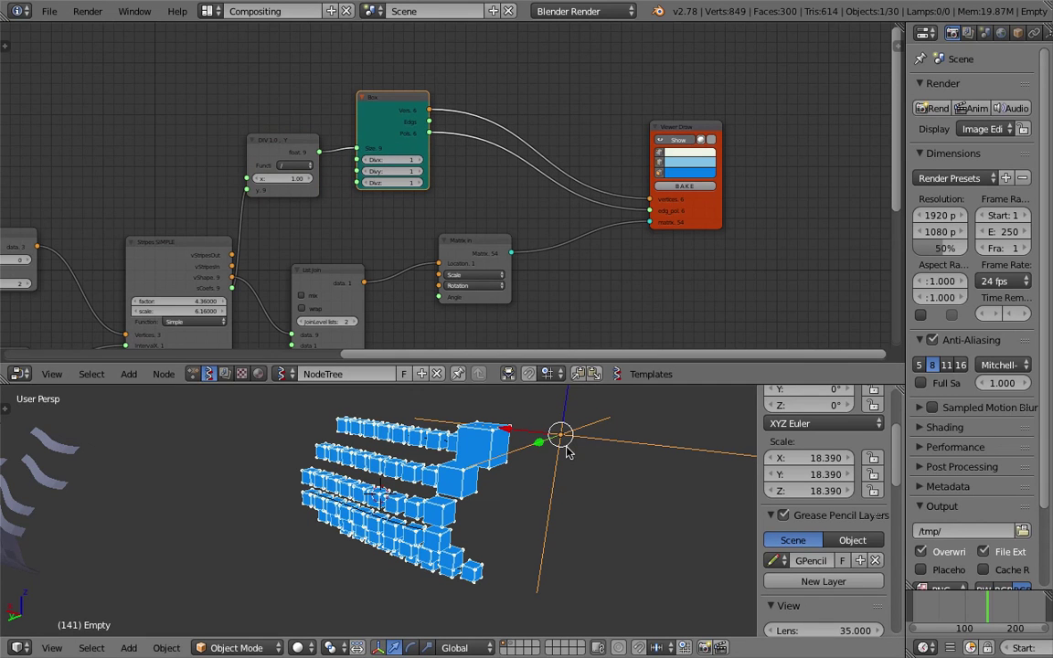
- Add a List Repeater node and insert it on the link between Box Vers and Viewer Draw vertices
{"action": "scroll", "coordinate": [407, 171], "scroll_direction": "up", "scroll_amount": 2}
{"action": "middle_click_drag", "start_coordinate": [471, 142], "coordinate": [467, 147]}
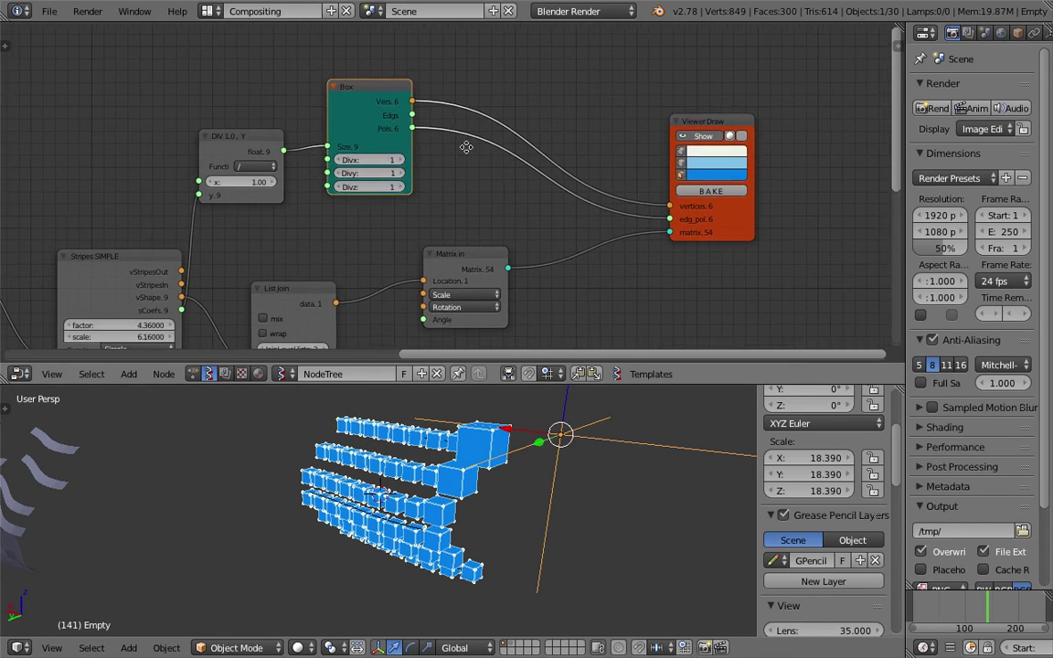
{"action": "key", "text": "shift+a"}
{"action": "left_click", "coordinate": [491, 113]}
{"action": "type", "text": "repea"}
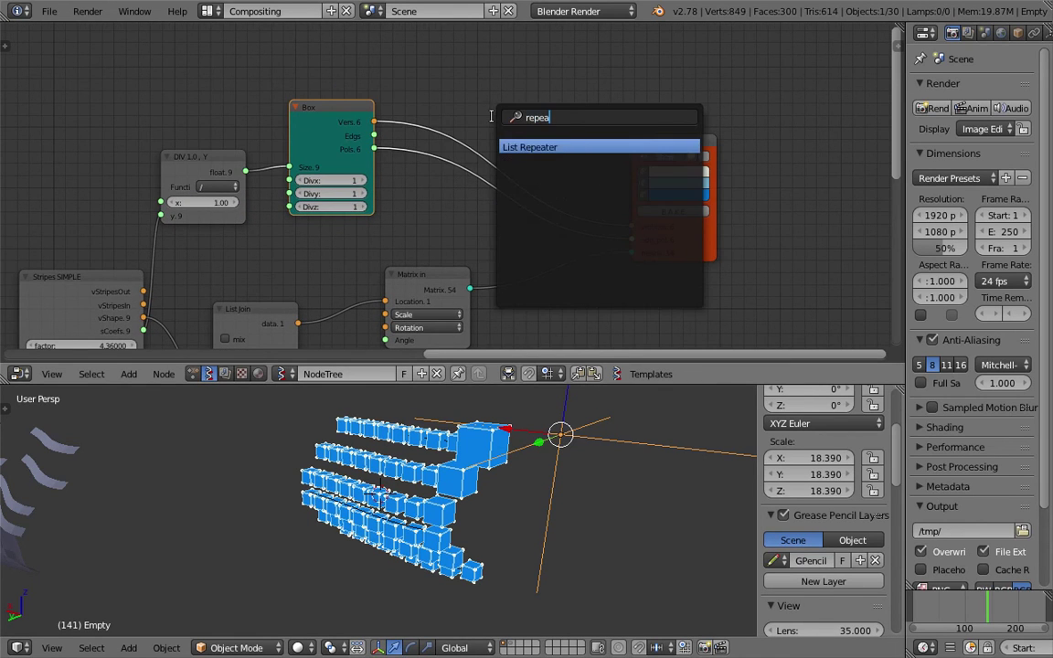
{"action": "key", "text": "Return"}
{"action": "left_click", "coordinate": [422, 80]}
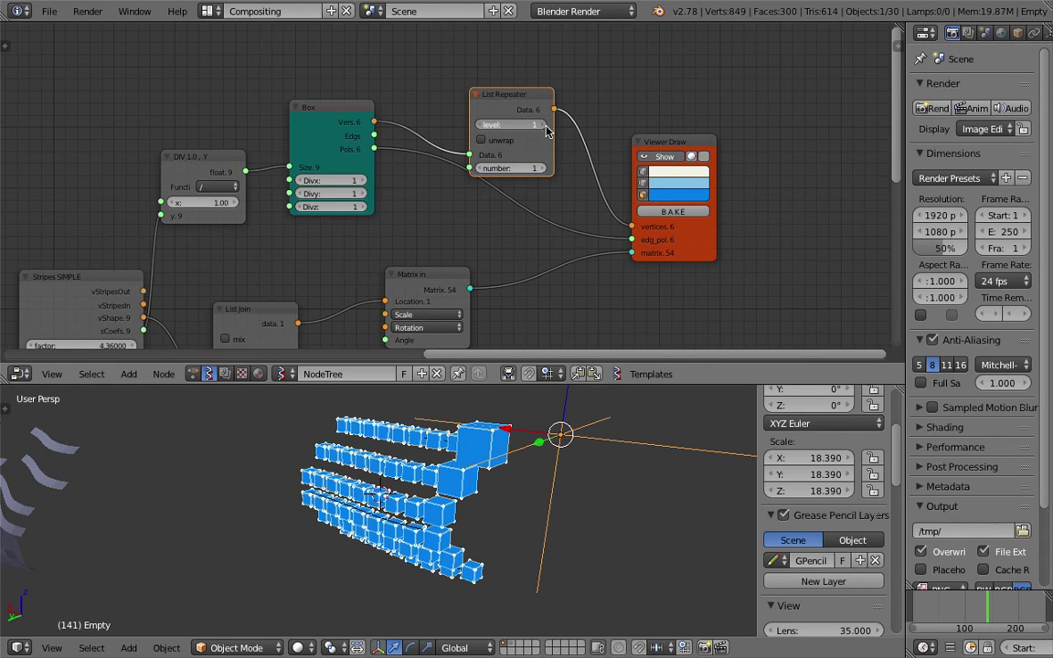
- Configure the List Repeater with level 1, number 9 and unwrap enabled
{"action": "scroll", "coordinate": [546, 204], "scroll_direction": "down", "scroll_amount": 1}
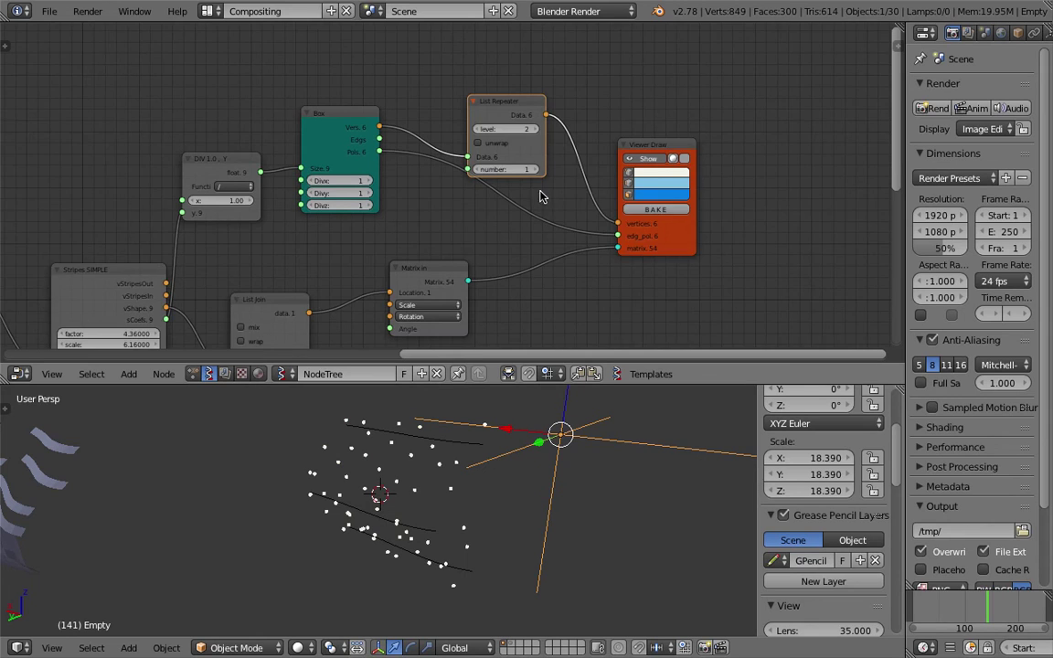
{"action": "scroll", "coordinate": [546, 192], "scroll_direction": "up", "scroll_amount": 2}
{"action": "left_click", "coordinate": [551, 166]}
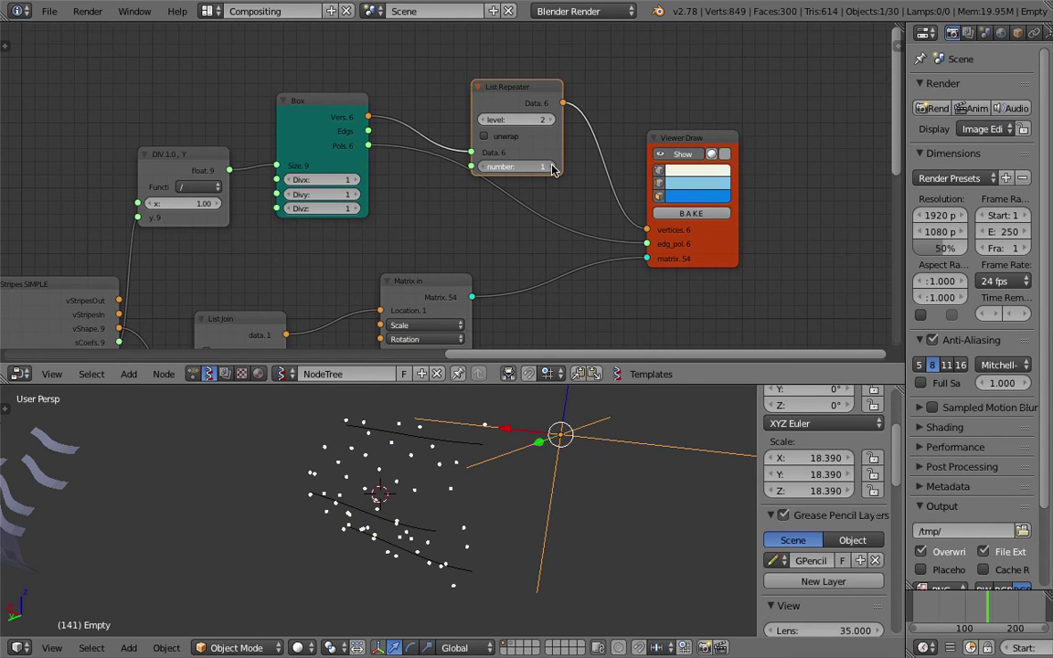
{"action": "left_click", "coordinate": [552, 168]}
{"action": "key", "text": "Return"}
{"action": "left_click", "coordinate": [485, 136]}
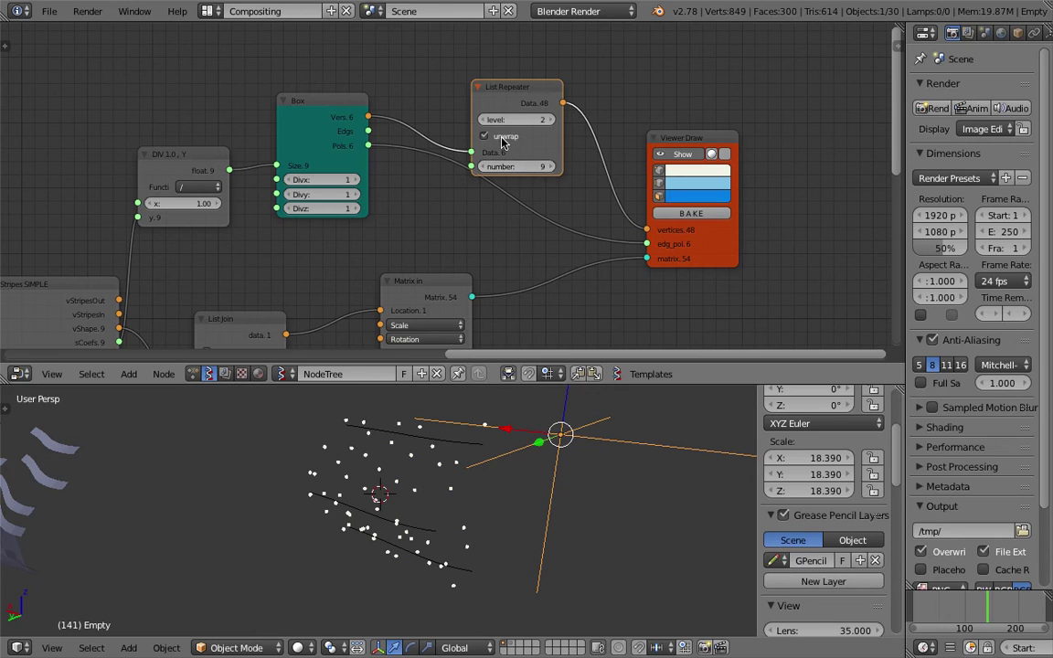
{"action": "left_click", "coordinate": [482, 120]}
- Restart the animation playback and move the empty around the boxes to test the repeated box geometry
{"action": "middle_click_drag", "start_coordinate": [523, 420], "coordinate": [534, 446]}
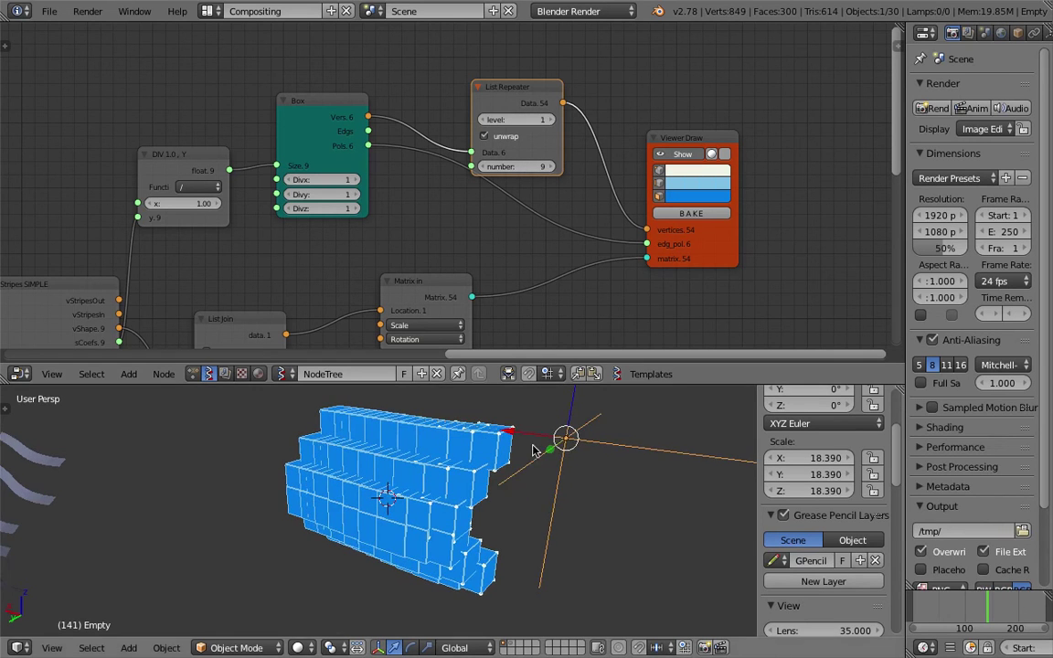
{"action": "key", "text": "g"}
{"action": "left_click", "coordinate": [537, 524]}
{"action": "middle_click_drag", "start_coordinate": [537, 524], "coordinate": [487, 518]}
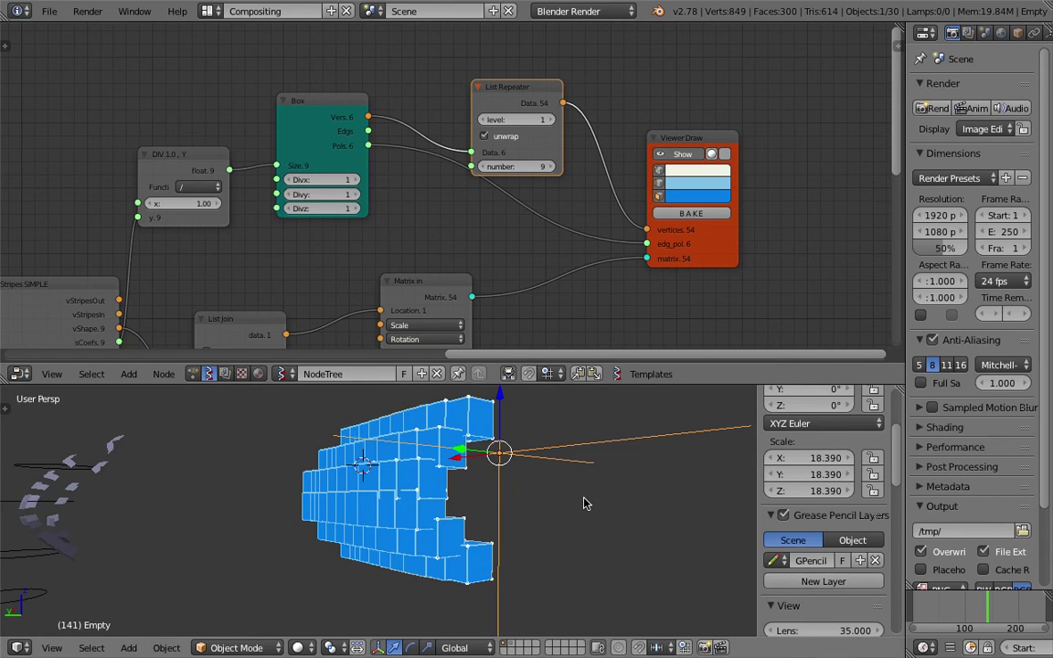
{"action": "key", "text": "alt+a"}
{"action": "key", "text": "g"}
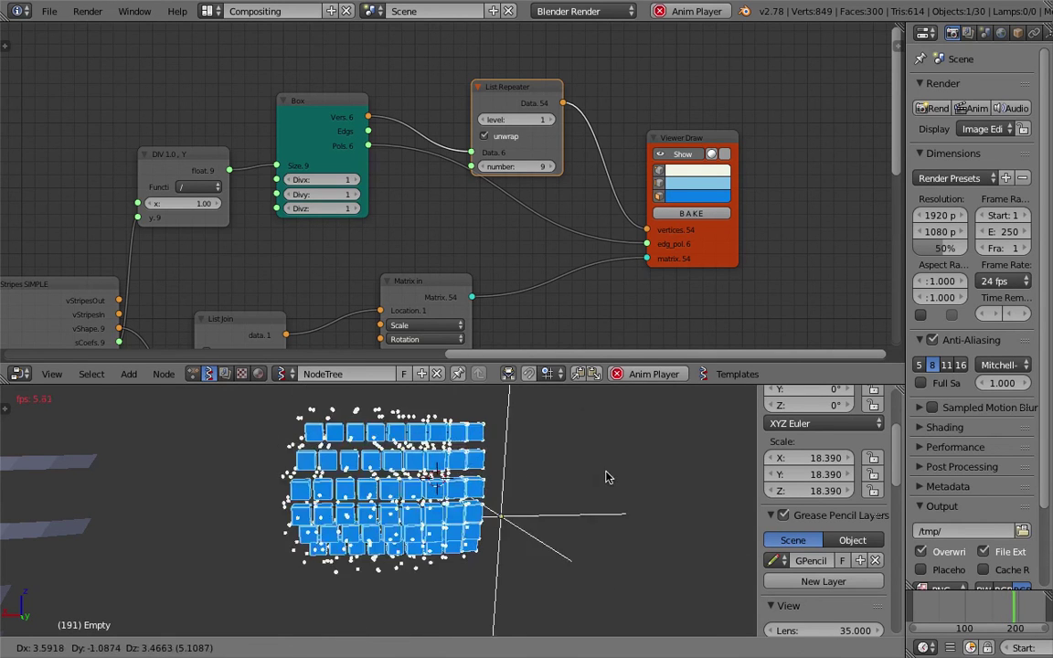
{"action": "left_click", "coordinate": [667, 474]}
- Disable unwrap on the List Repeater and move the empty farther from the boxes to check their sizes
{"action": "left_click", "coordinate": [499, 137]}
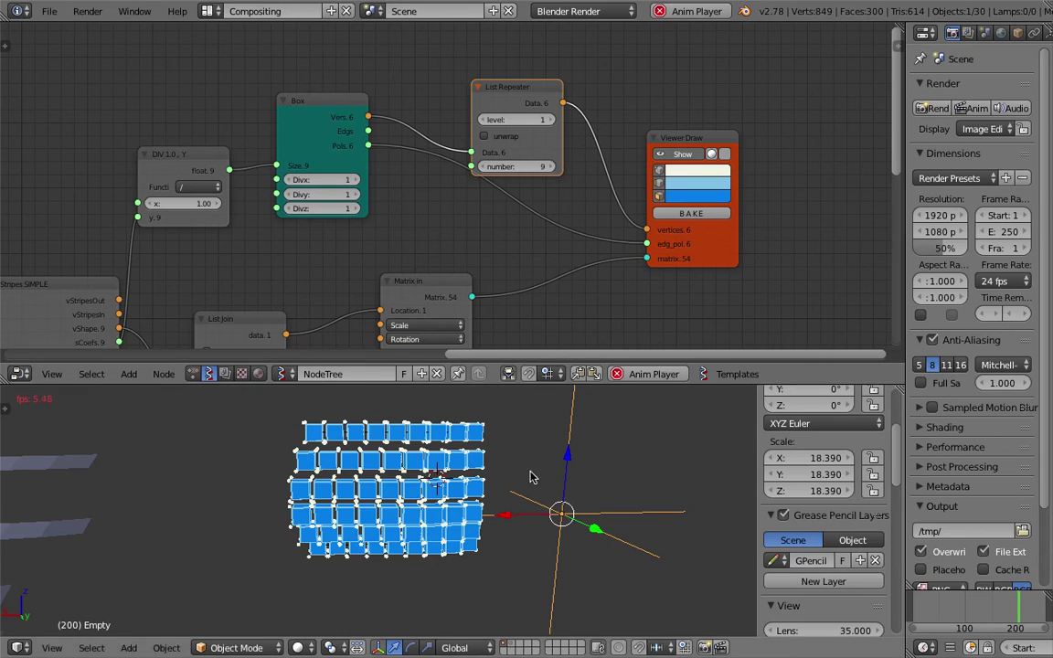
{"action": "key", "text": "g"}
{"action": "left_click", "coordinate": [616, 479]}
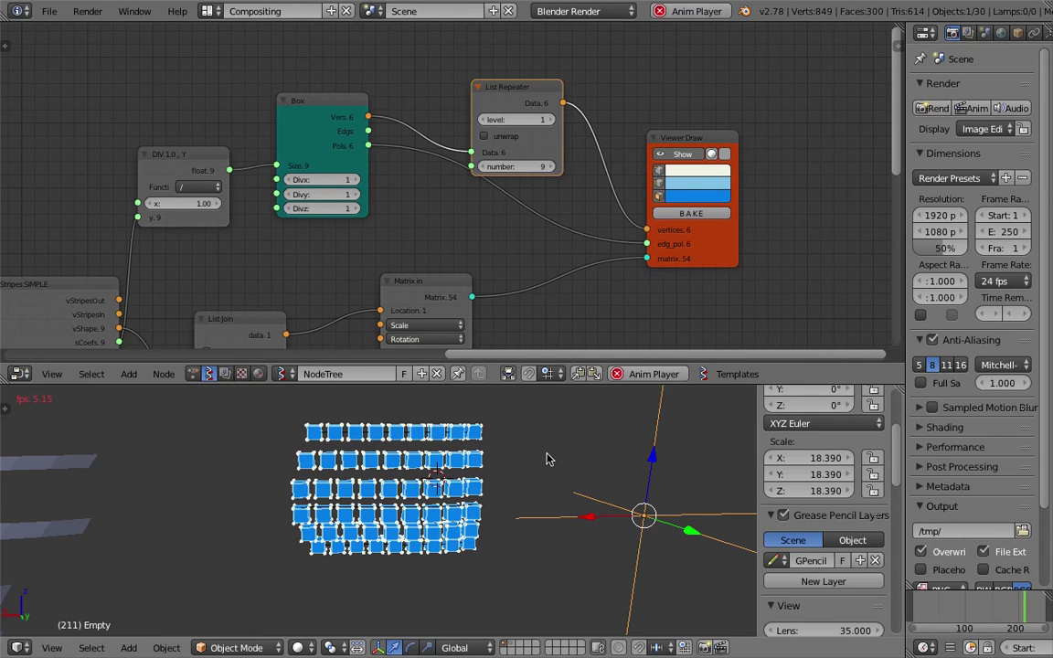
- Replace the List Repeater with a direct link from Box Vers to Viewer Draw vertices, and move the empty beside the lower box rows
{"action": "key", "text": "x"}
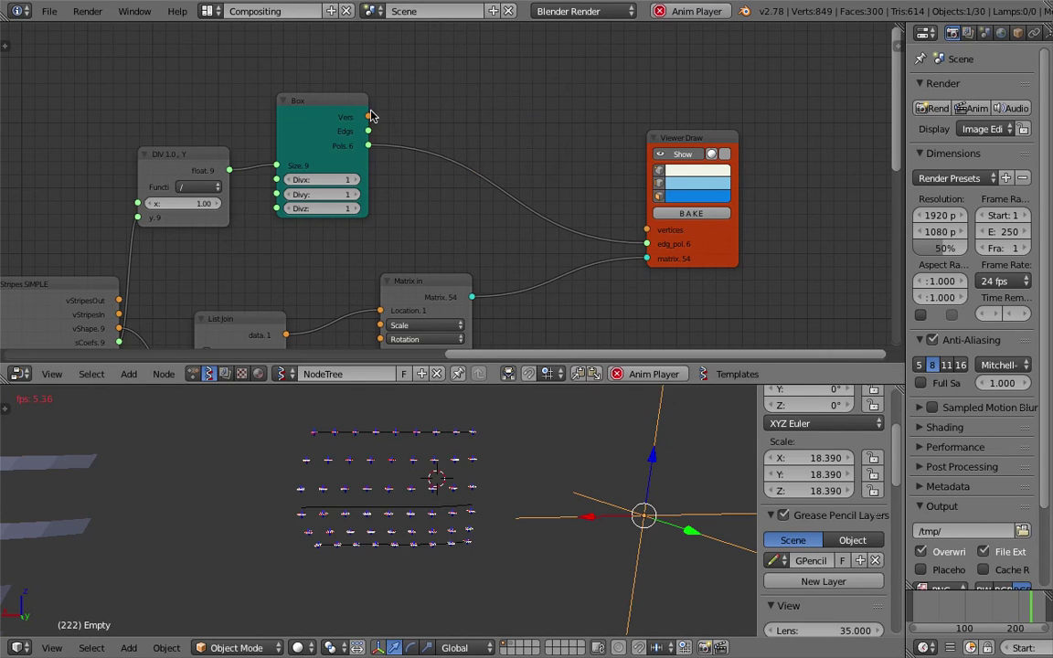
{"action": "left_click_drag", "start_coordinate": [368, 117], "coordinate": [647, 230]}
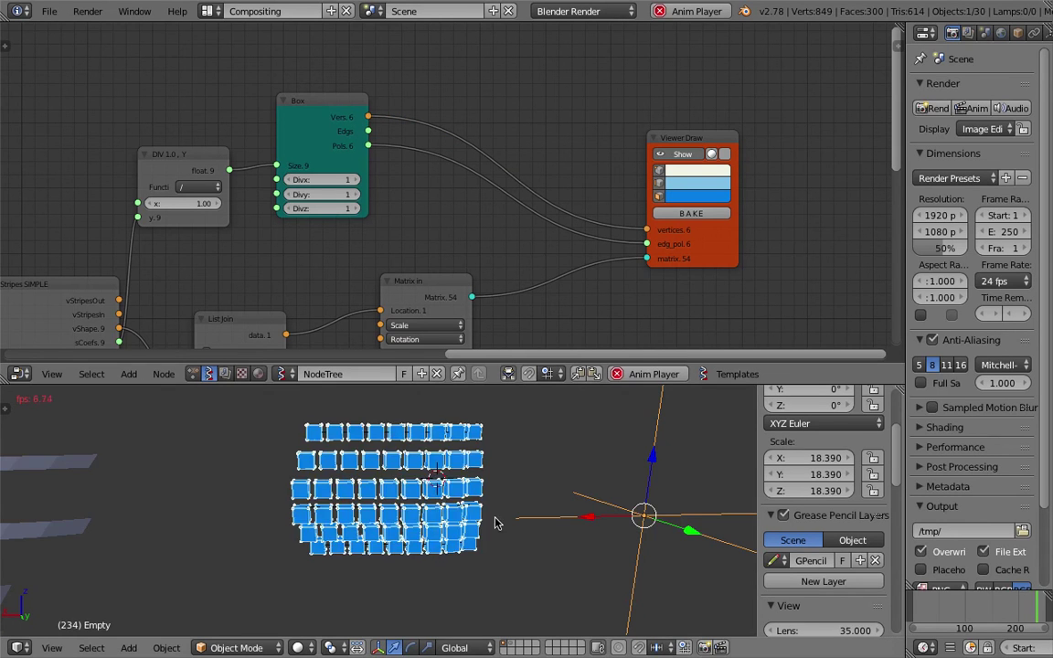
{"action": "key", "text": "g"}
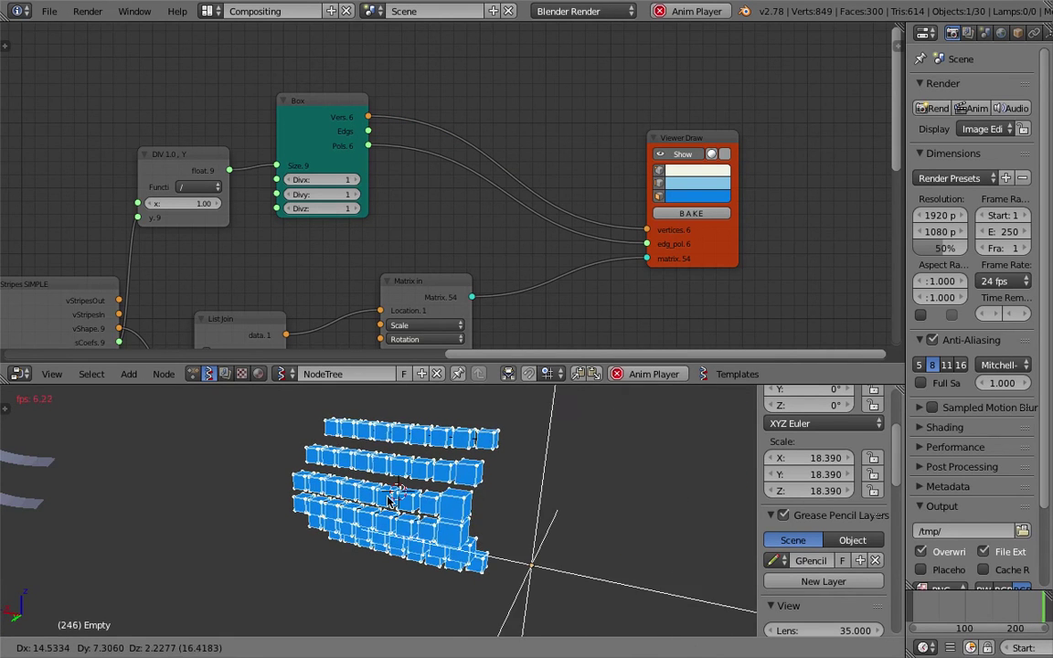
{"action": "left_click", "coordinate": [484, 501]}
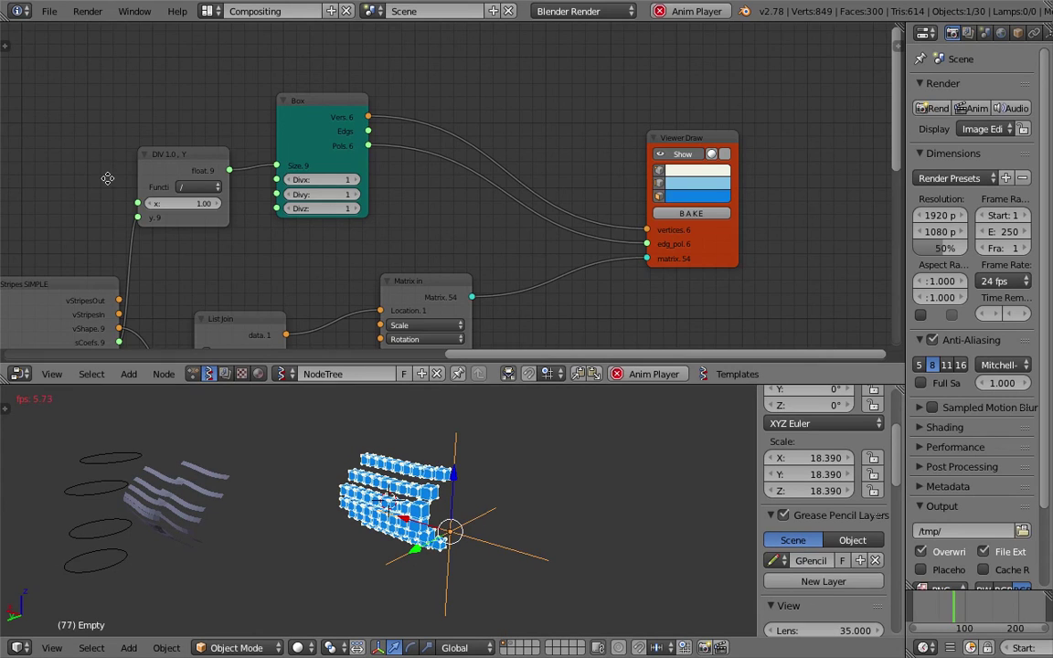
- Tidy the tree by moving the Stripes node upward and the Matrix out node closer to the Object ID Out node
{"action": "middle_click_drag", "start_coordinate": [108, 174], "coordinate": [347, 36]}
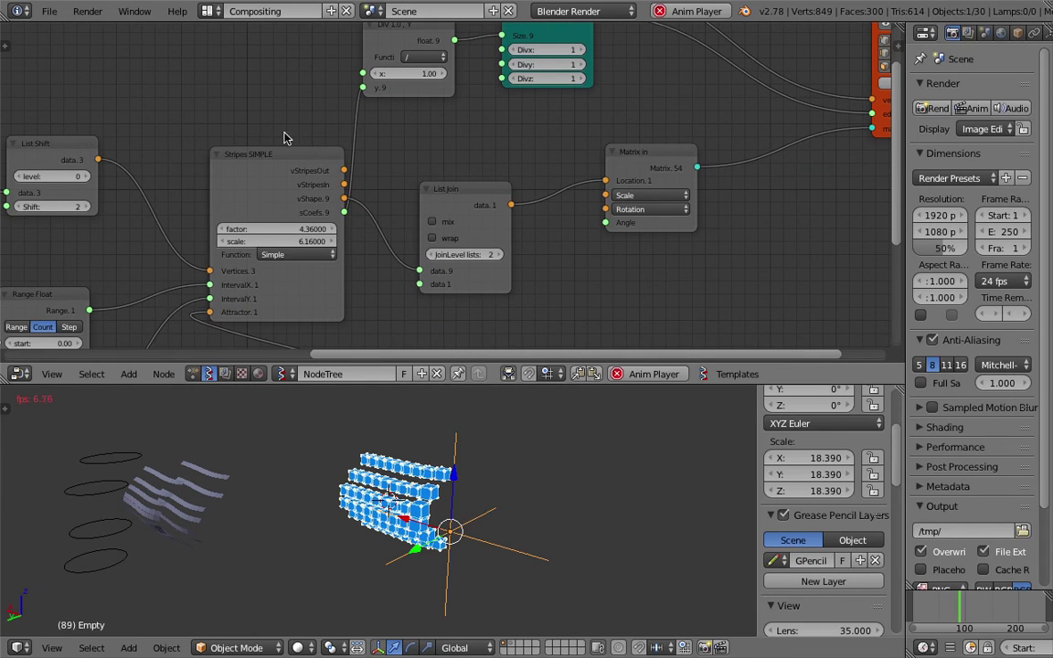
{"action": "left_click_drag", "start_coordinate": [274, 152], "coordinate": [266, 119]}
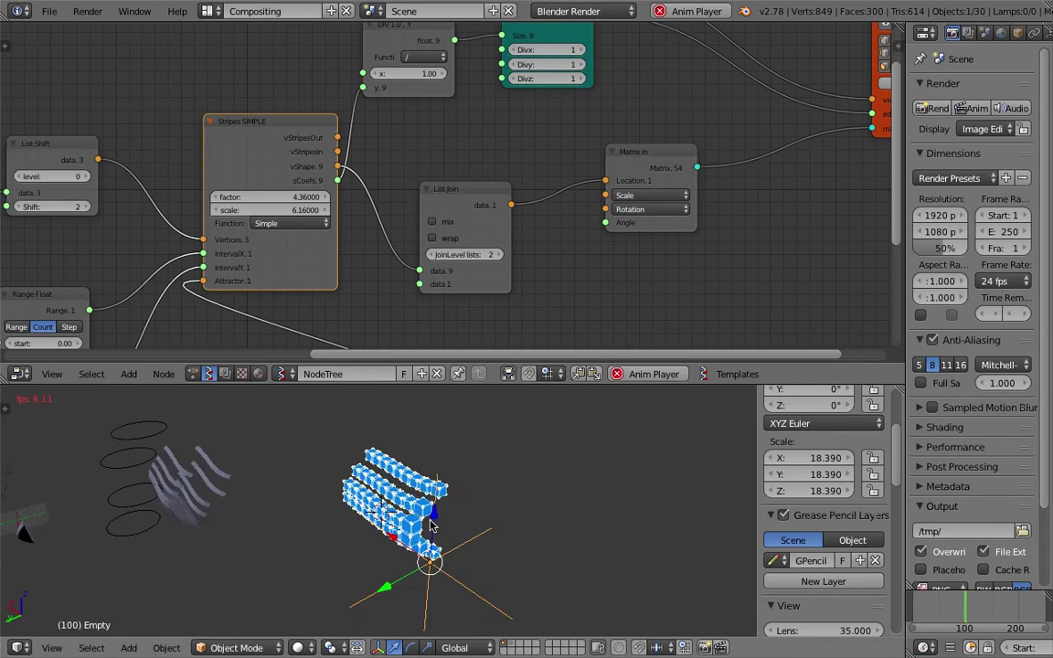
{"action": "scroll", "coordinate": [476, 443], "scroll_direction": "up", "scroll_amount": 3}
{"action": "middle_click_drag", "start_coordinate": [509, 457], "coordinate": [393, 439]}
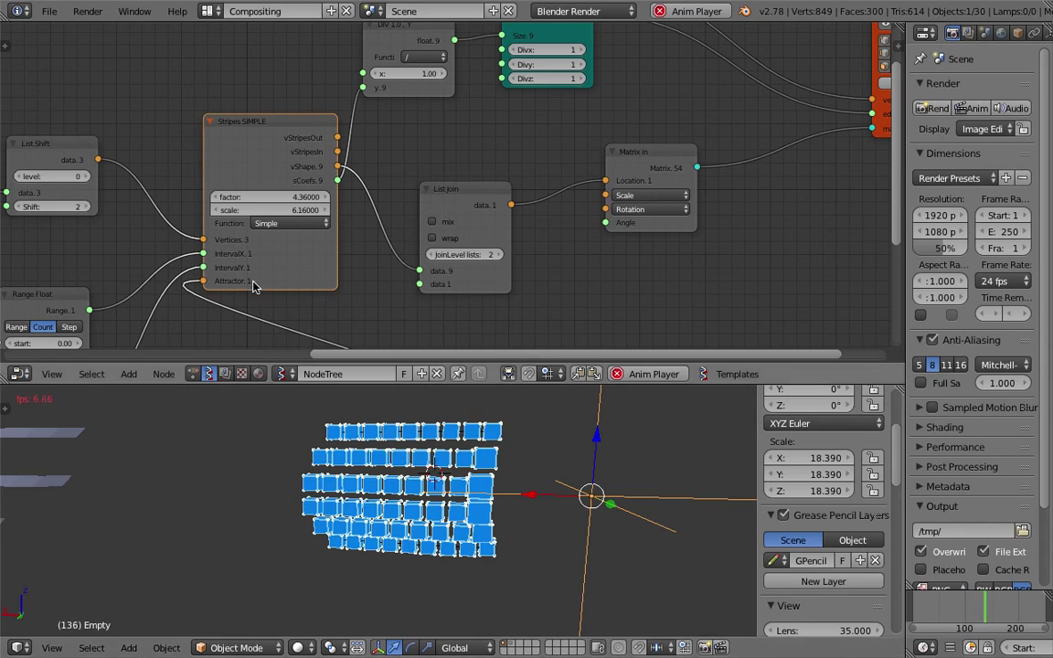
{"action": "middle_click_drag", "start_coordinate": [258, 267], "coordinate": [306, 174]}
{"action": "scroll", "coordinate": [389, 277], "scroll_direction": "down", "scroll_amount": 2}
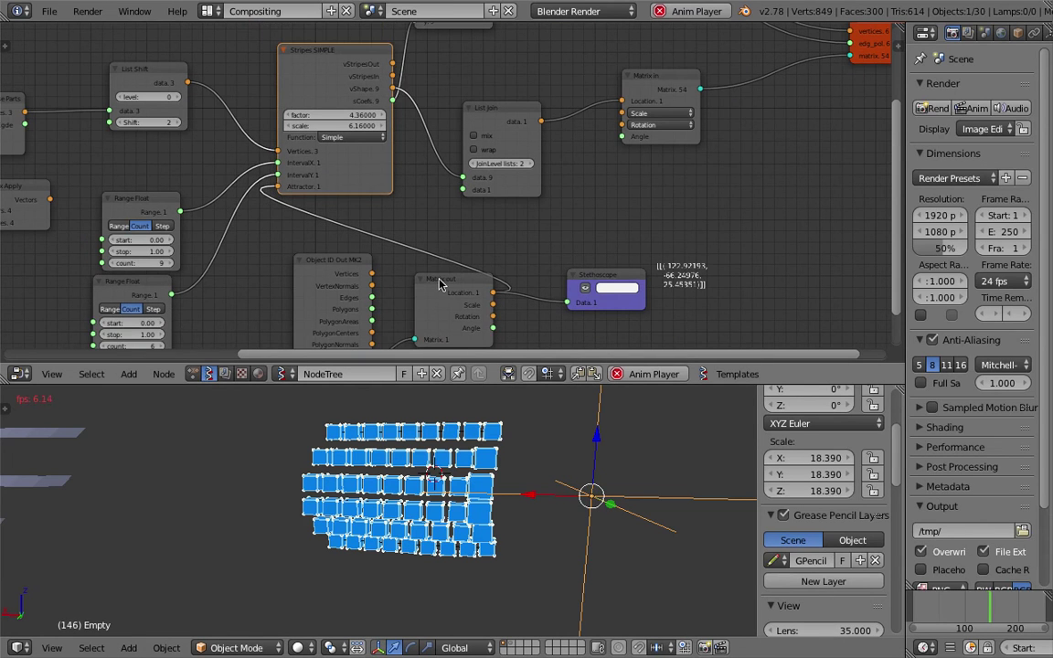
{"action": "left_click", "coordinate": [432, 280]}
{"action": "left_click_drag", "start_coordinate": [433, 279], "coordinate": [412, 276]}
- Show the node editor's properties region beside the Viewer Draw node and make it narrower
{"action": "middle_click_drag", "start_coordinate": [463, 497], "coordinate": [464, 462]}
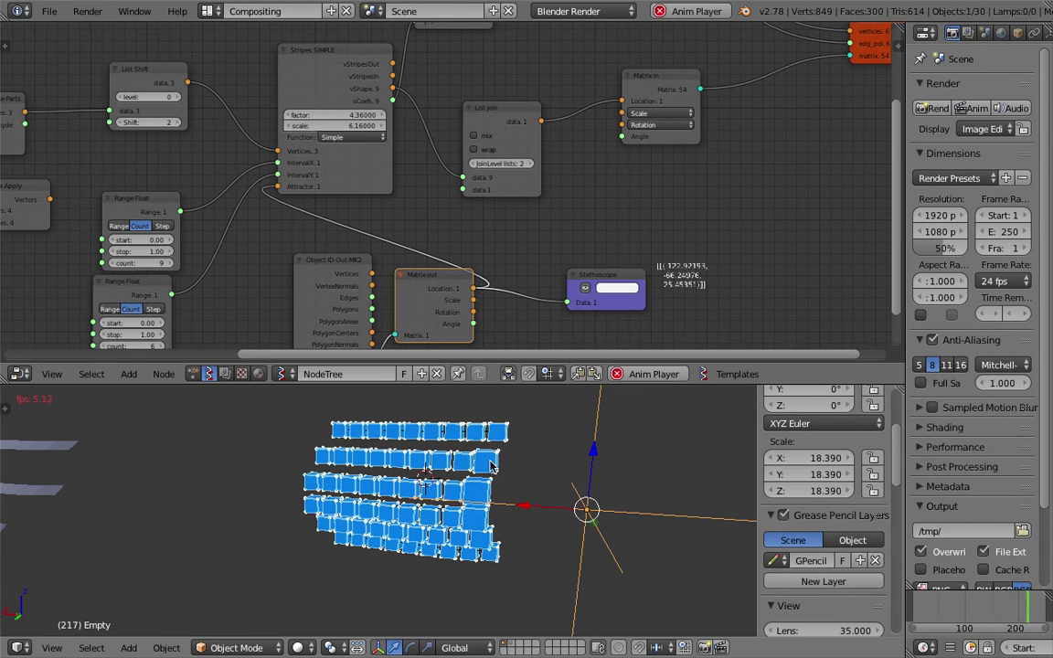
{"action": "middle_click_drag", "start_coordinate": [490, 461], "coordinate": [336, 430]}
{"action": "middle_click_drag", "start_coordinate": [407, 476], "coordinate": [364, 599]}
{"action": "mouse_move", "coordinate": [692, 196]}
{"action": "middle_mouse_down"}
{"action": "mouse_move", "coordinate": [492, 250]}
{"action": "mouse_move", "coordinate": [424, 345]}
{"action": "middle_mouse_up"}
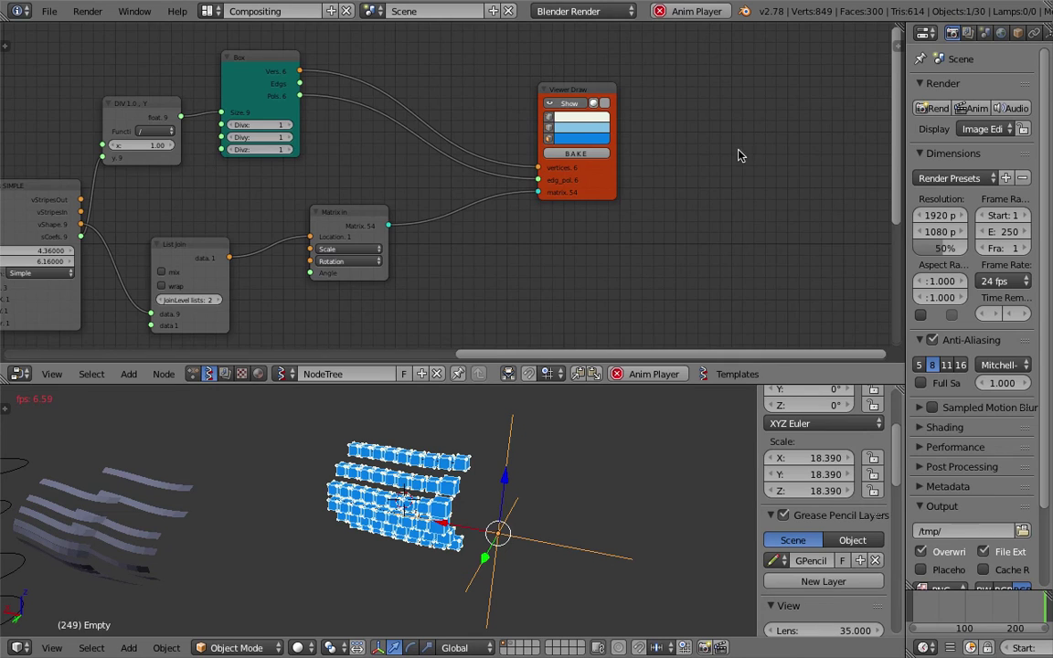
{"action": "scroll", "coordinate": [740, 155], "scroll_direction": "up", "scroll_amount": 1}
{"action": "key", "text": "n"}
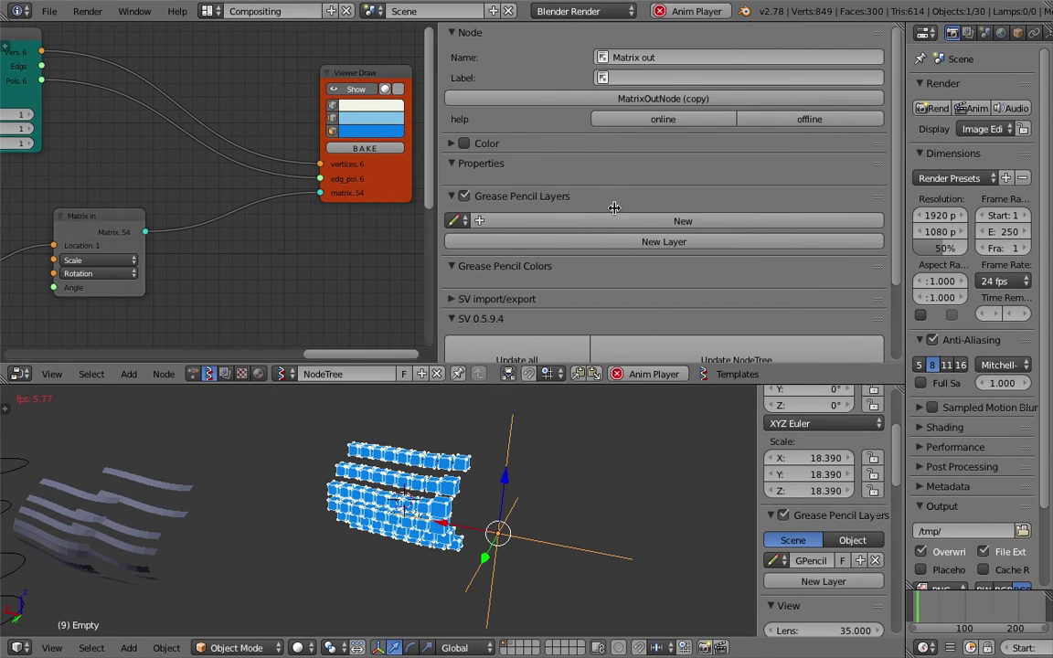
{"action": "left_click_drag", "start_coordinate": [614, 208], "coordinate": [743, 171]}
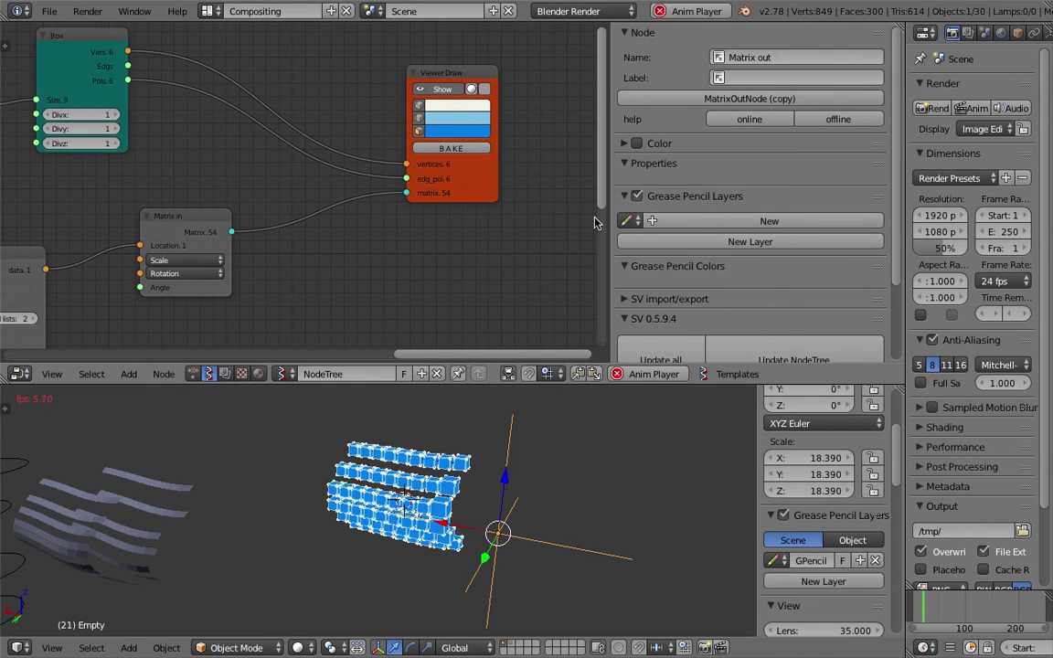